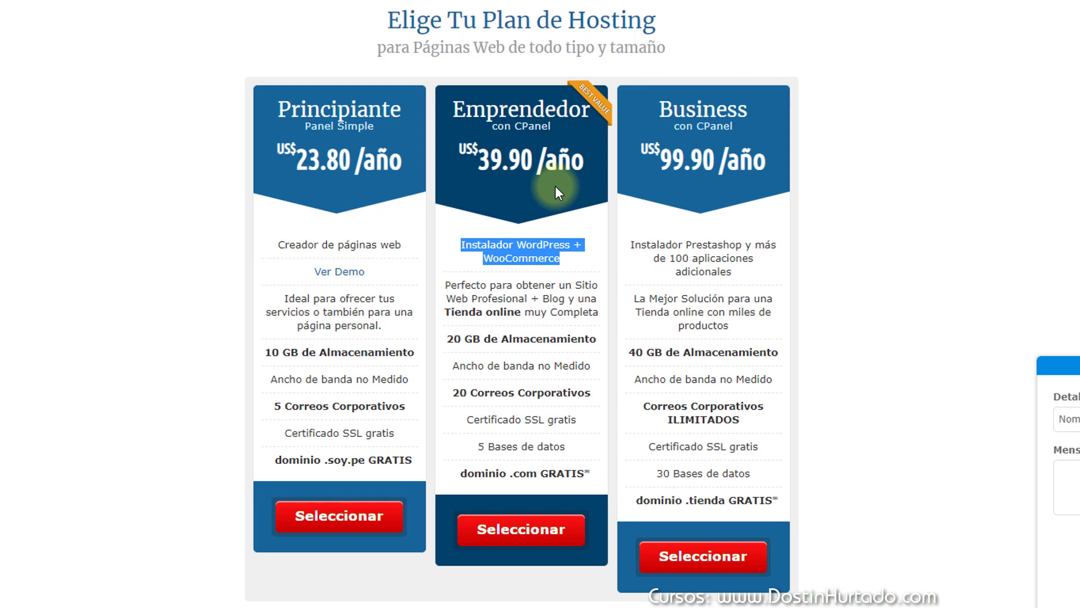
Compare the plan features (SSL, free .com domain) and pick the Emprendedor plan at US$39.90/year
{"action": "left_click", "coordinate": [542, 217]}
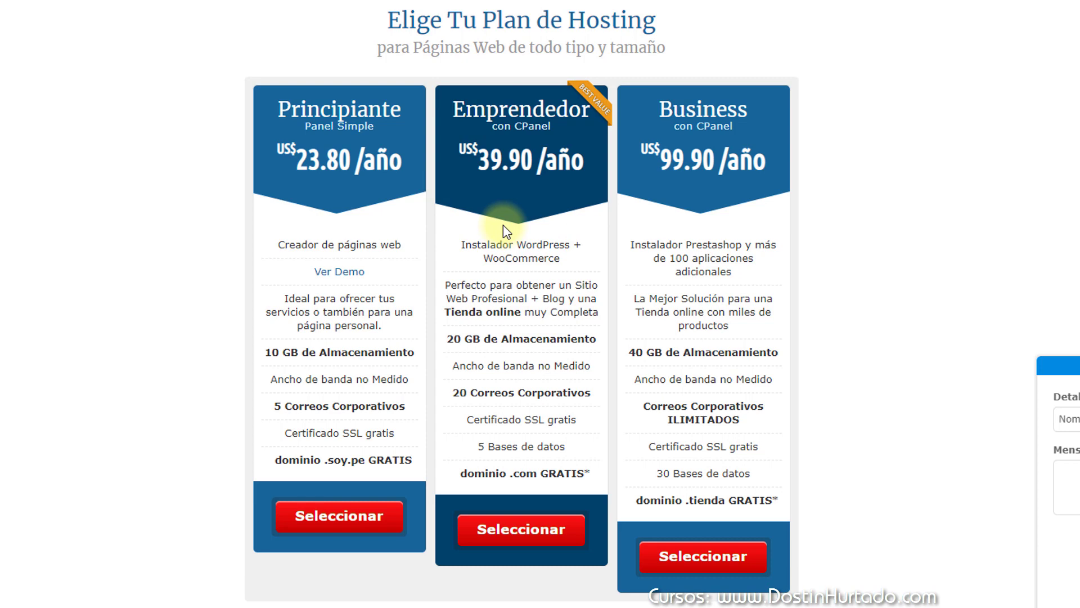
{"action": "scroll", "coordinate": [507, 228], "scroll_direction": "down", "scroll_amount": 1}
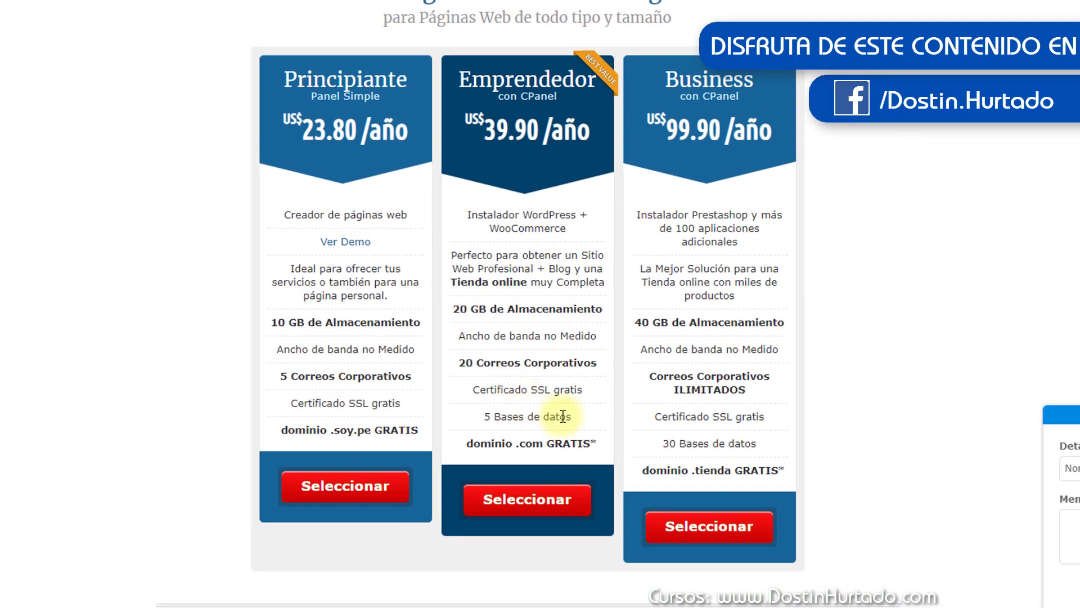
{"action": "left_click_drag", "start_coordinate": [556, 389], "coordinate": [472, 389]}
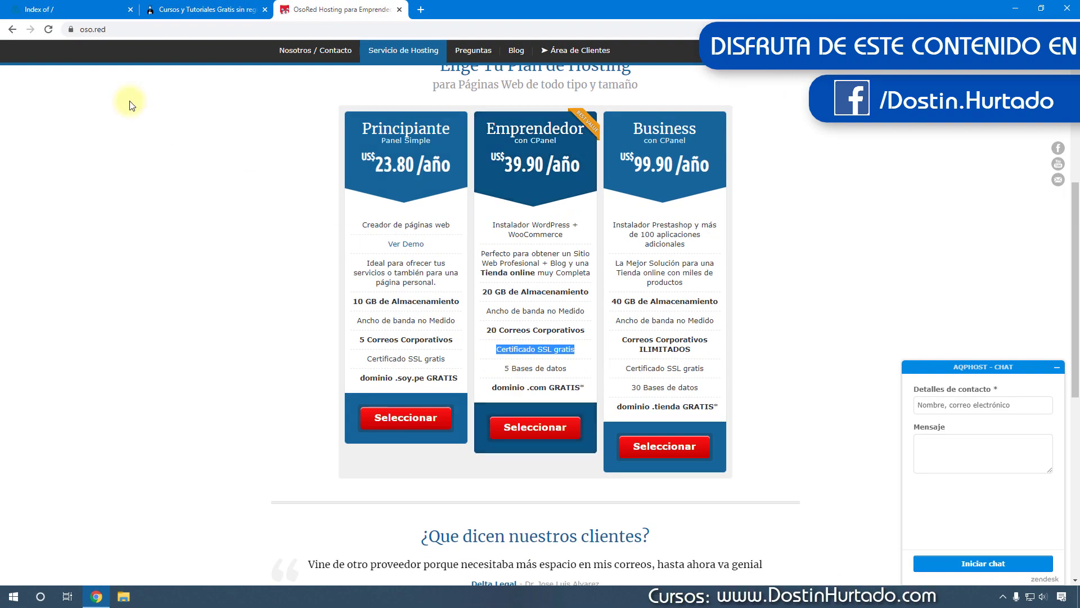
{"action": "left_click", "coordinate": [71, 30]}
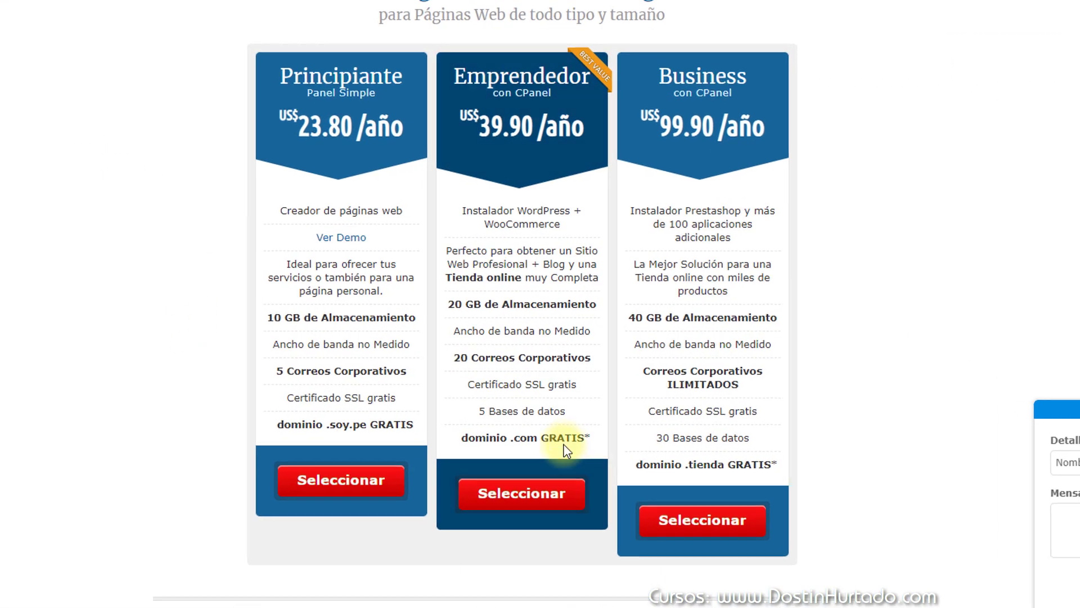
{"action": "left_click_drag", "start_coordinate": [582, 386], "coordinate": [514, 388]}
{"action": "left_click_drag", "start_coordinate": [490, 444], "coordinate": [446, 442]}
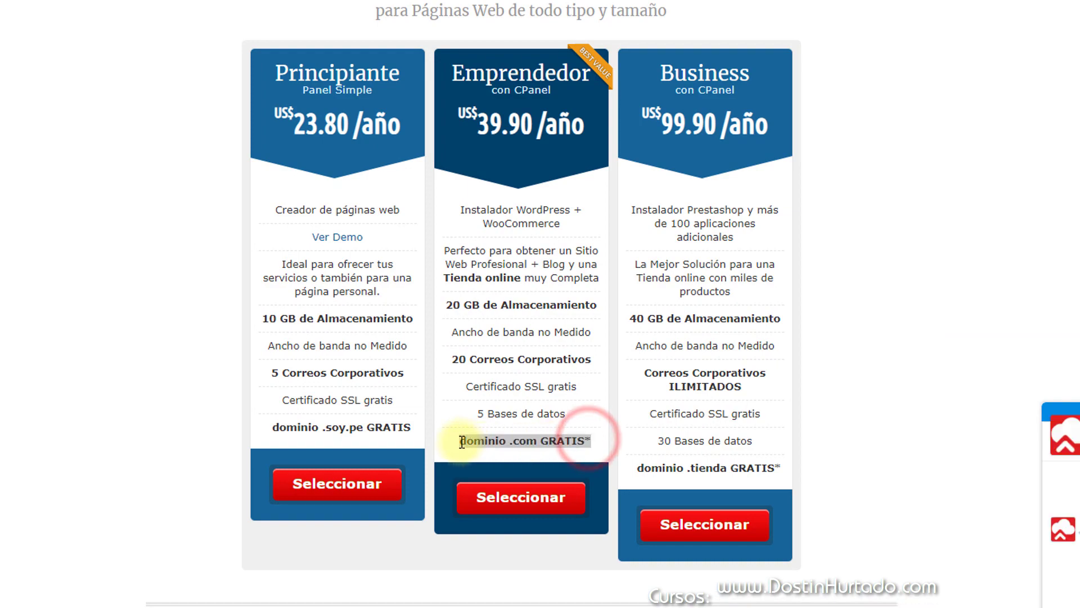
{"action": "left_click", "coordinate": [505, 443]}
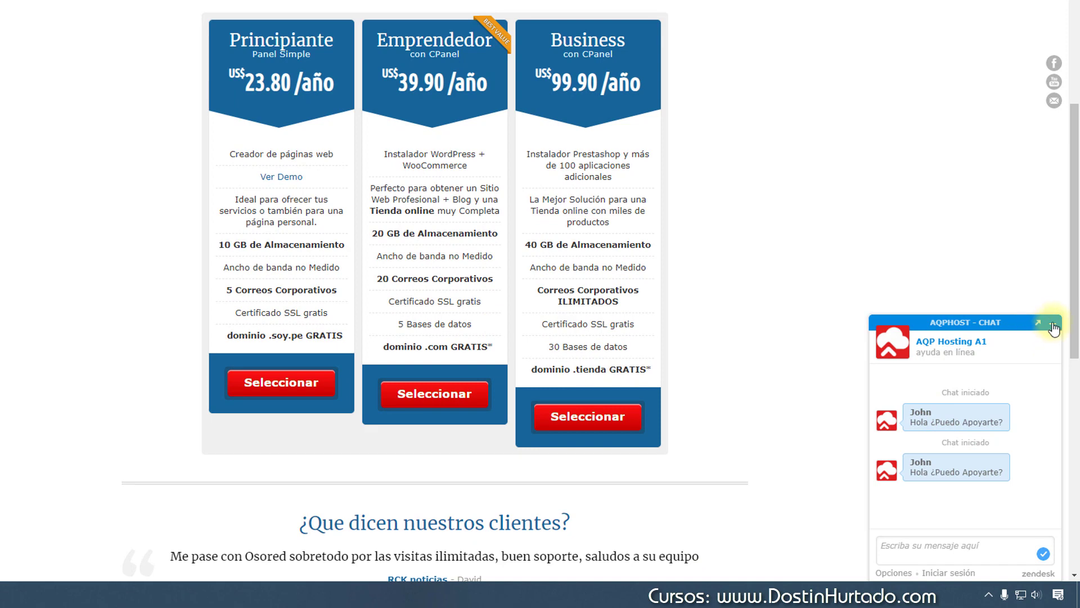
{"action": "left_click", "coordinate": [1053, 327]}
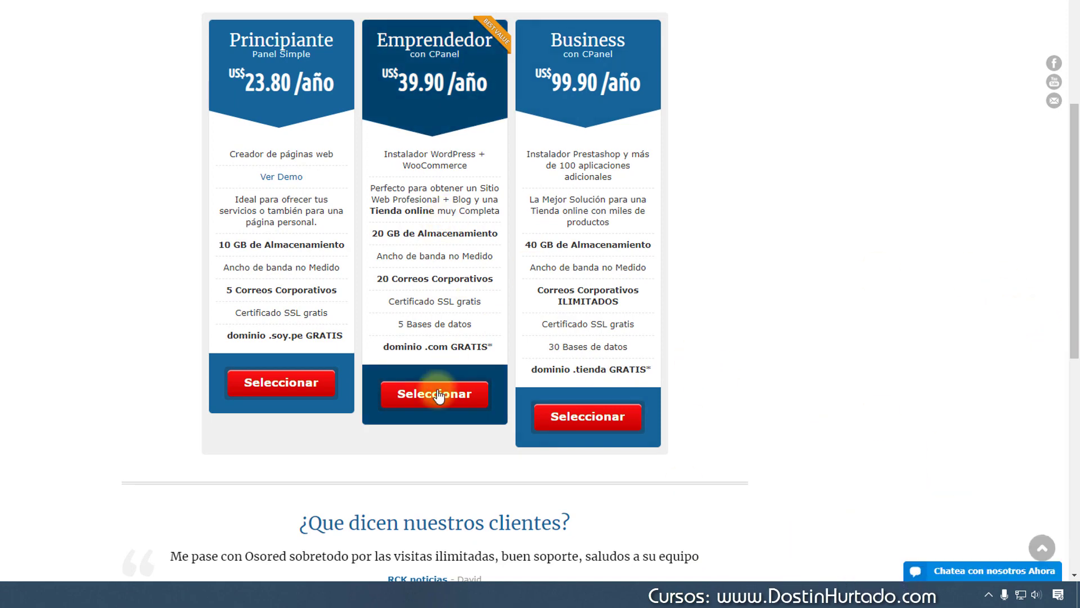
{"action": "left_click", "coordinate": [439, 396]}
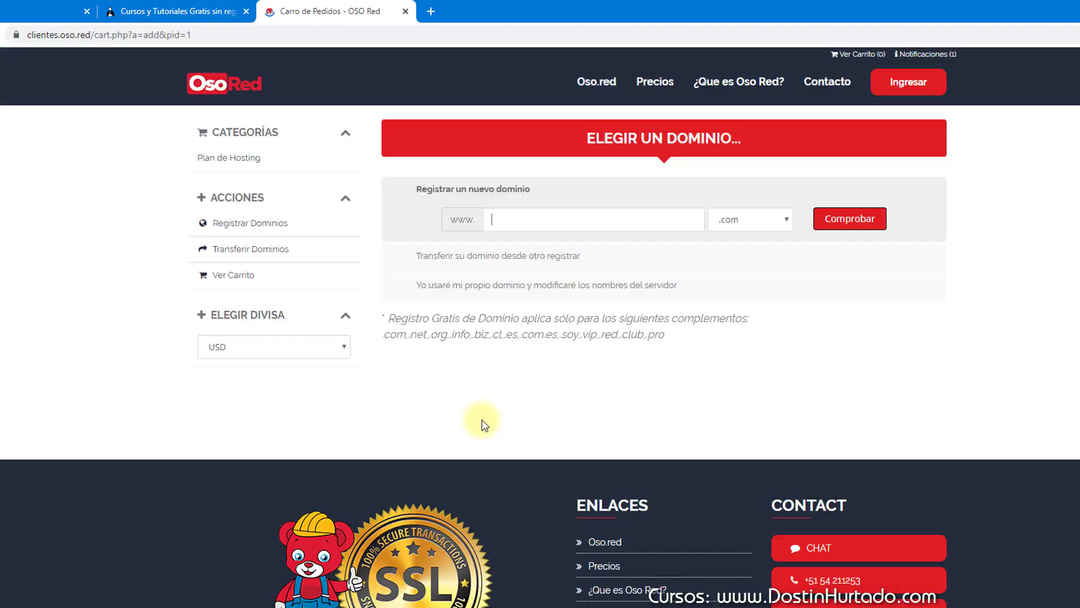
Check that tiendadostin.com is available and add it as the free domain before going to the cart
{"action": "left_click", "coordinate": [528, 220]}
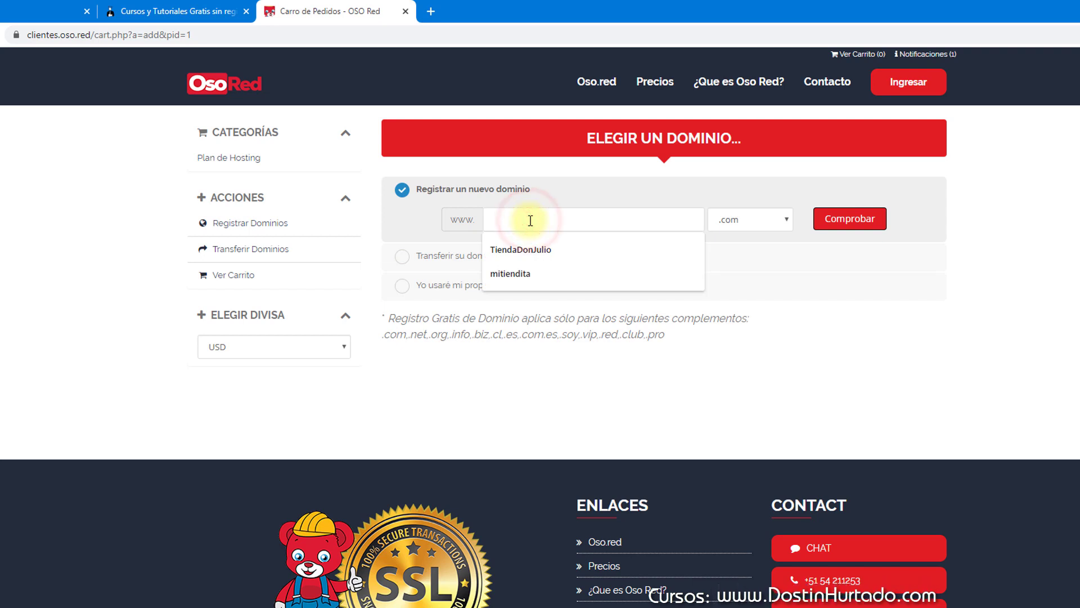
{"action": "type", "text": "Tien"}
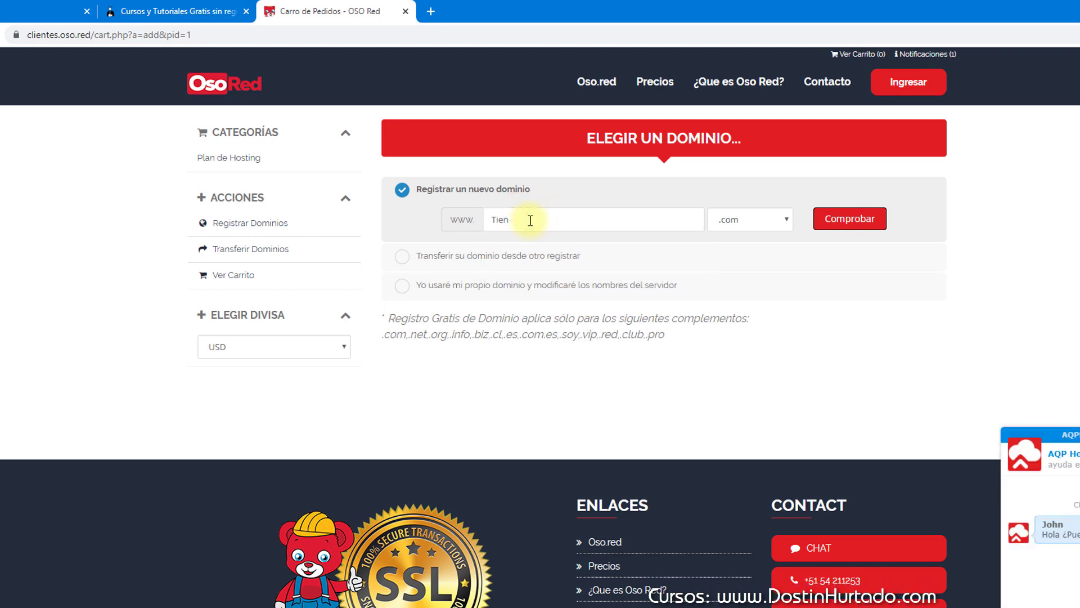
{"action": "type", "text": "mdaDostin"}
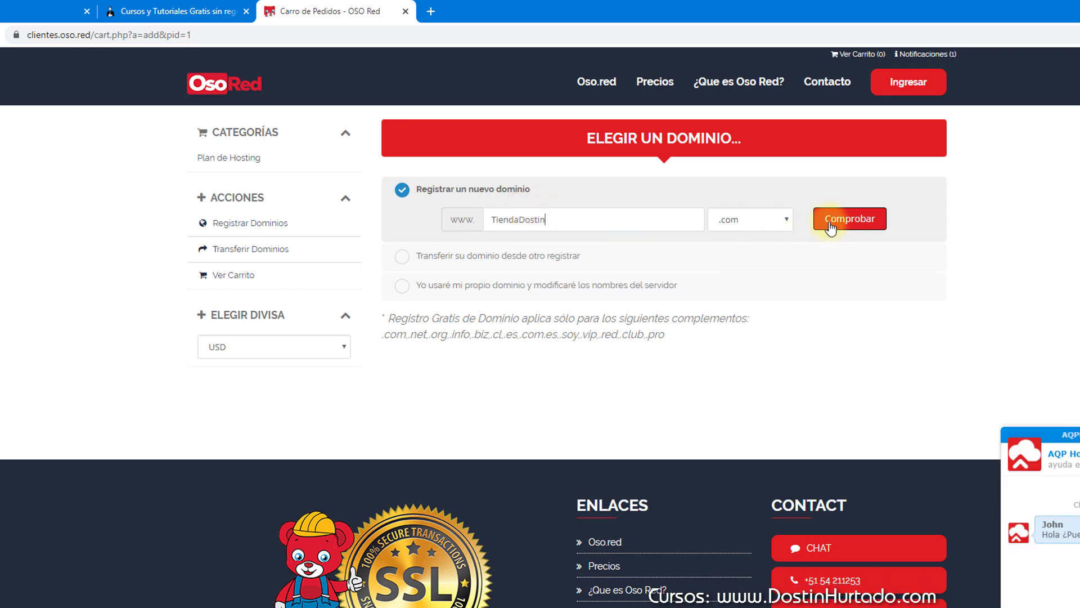
{"action": "left_click", "coordinate": [831, 222]}
{"action": "left_click_drag", "start_coordinate": [478, 365], "coordinate": [799, 366]}
{"action": "left_click", "coordinate": [617, 537]}
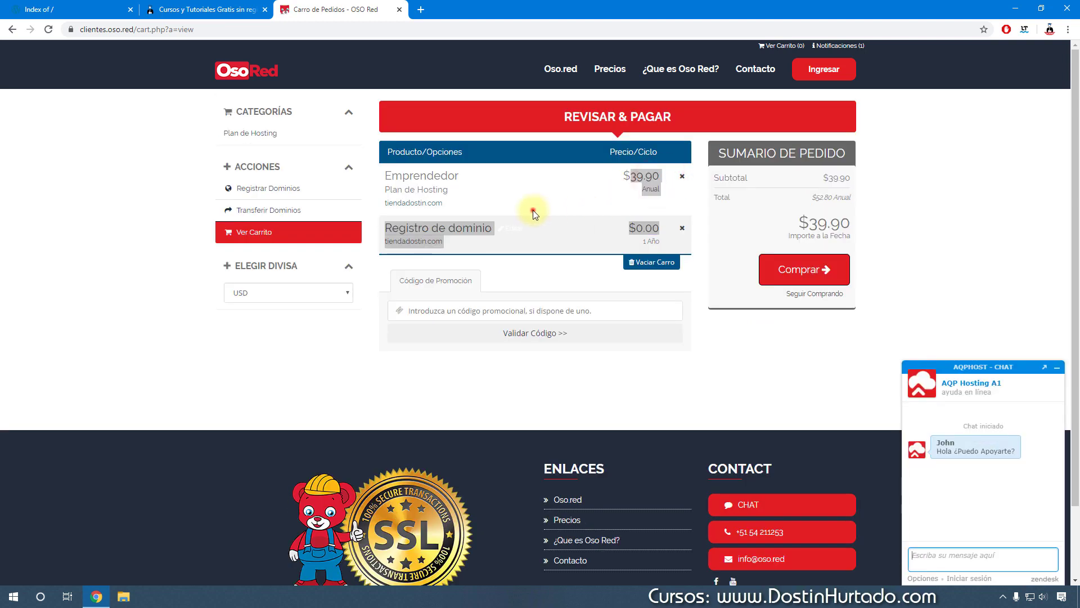
Apply promo code 'ayuda' to halve the total to $19.95 and proceed to checkout
{"action": "left_click", "coordinate": [532, 209]}
{"action": "left_click_drag", "start_coordinate": [407, 188], "coordinate": [393, 175]}
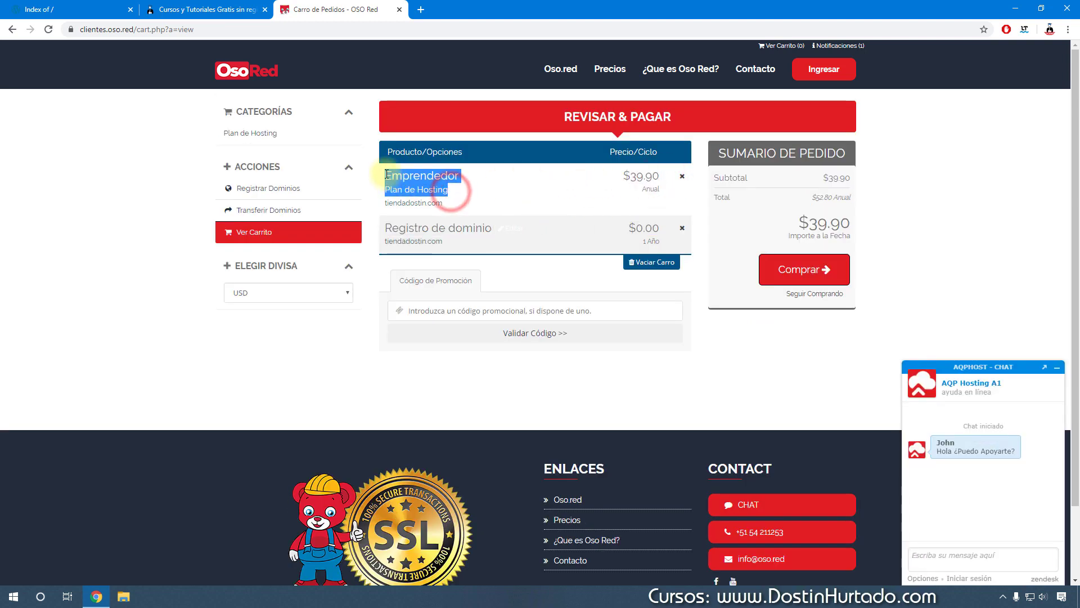
{"action": "left_click", "coordinate": [422, 176]}
{"action": "left_click", "coordinate": [481, 306]}
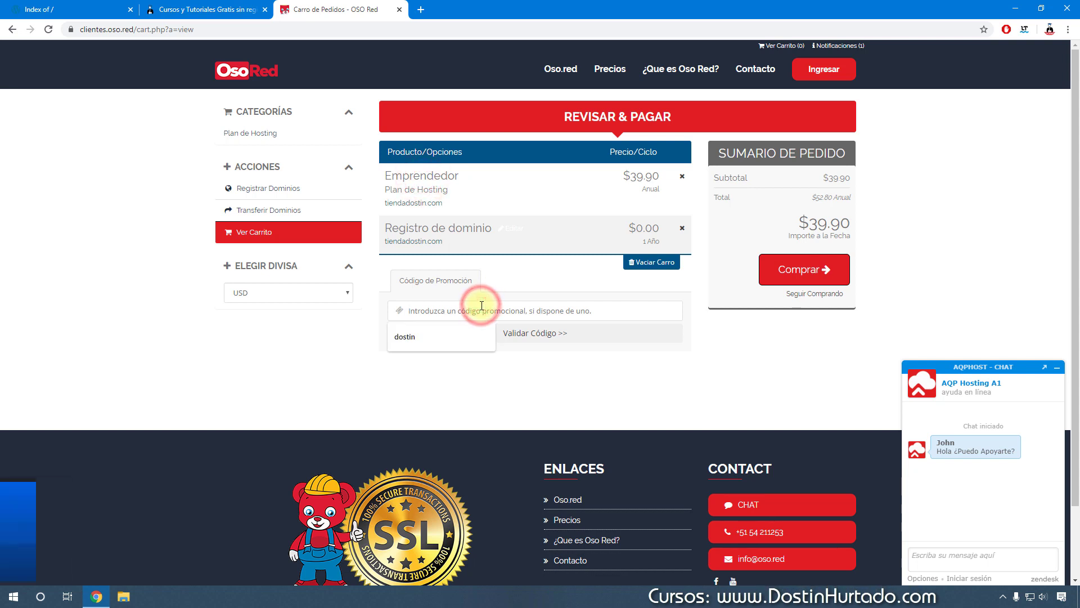
{"action": "type", "text": "ayuda"}
{"action": "left_click", "coordinate": [530, 335]}
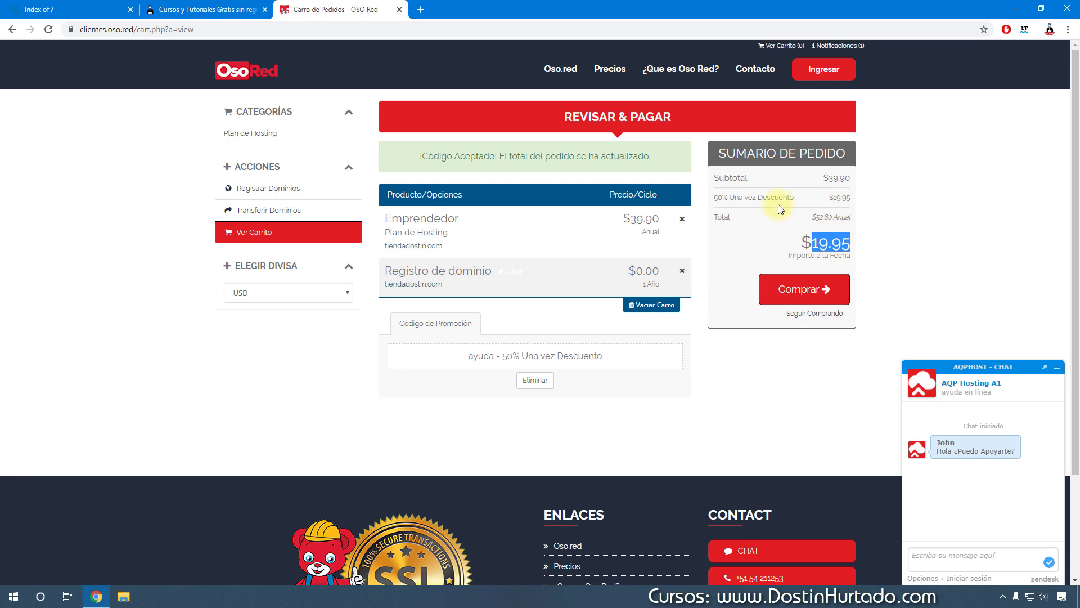
{"action": "left_click", "coordinate": [796, 288]}
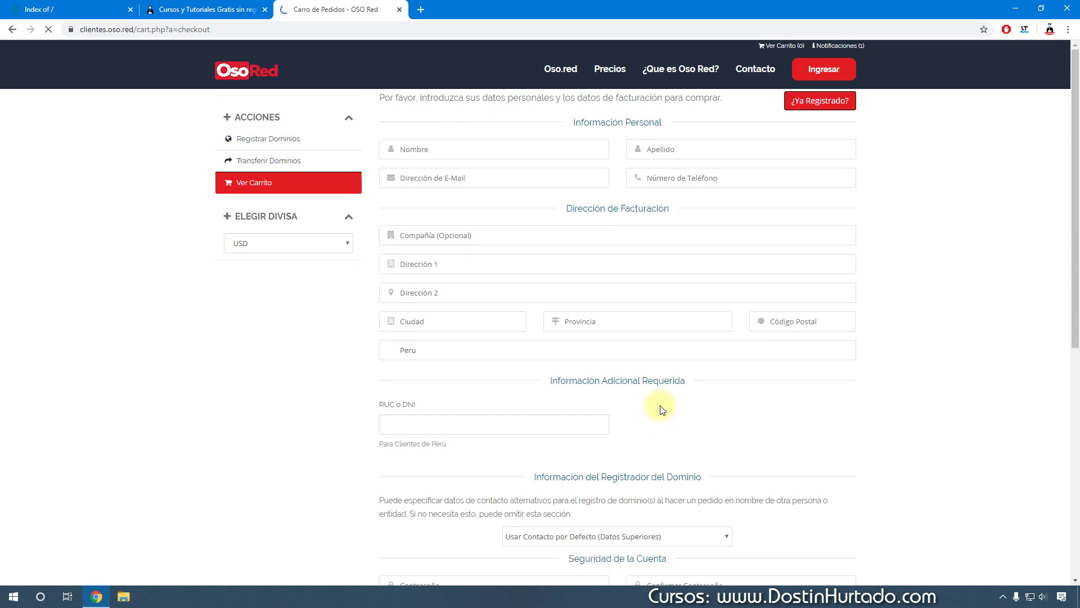
Look over the $19.95 checkout form and payment options, then switch to the dostin.mas.tienda tab
{"action": "scroll", "coordinate": [700, 435], "scroll_direction": "down", "scroll_amount": 1}
{"action": "scroll", "coordinate": [700, 435], "scroll_direction": "down", "scroll_amount": 7}
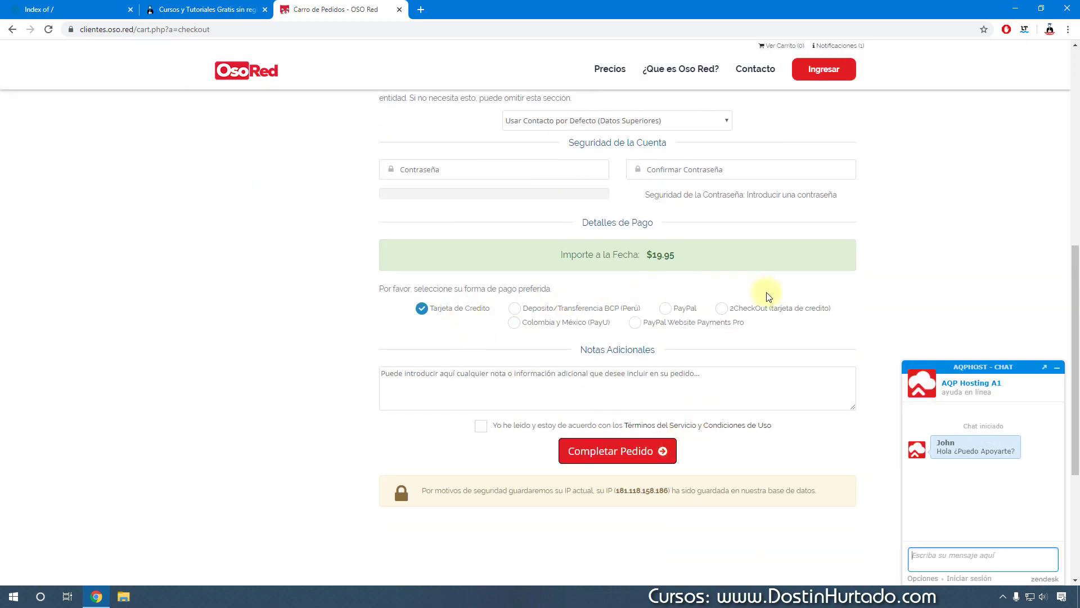
{"action": "scroll", "coordinate": [589, 315], "scroll_direction": "up", "scroll_amount": 9}
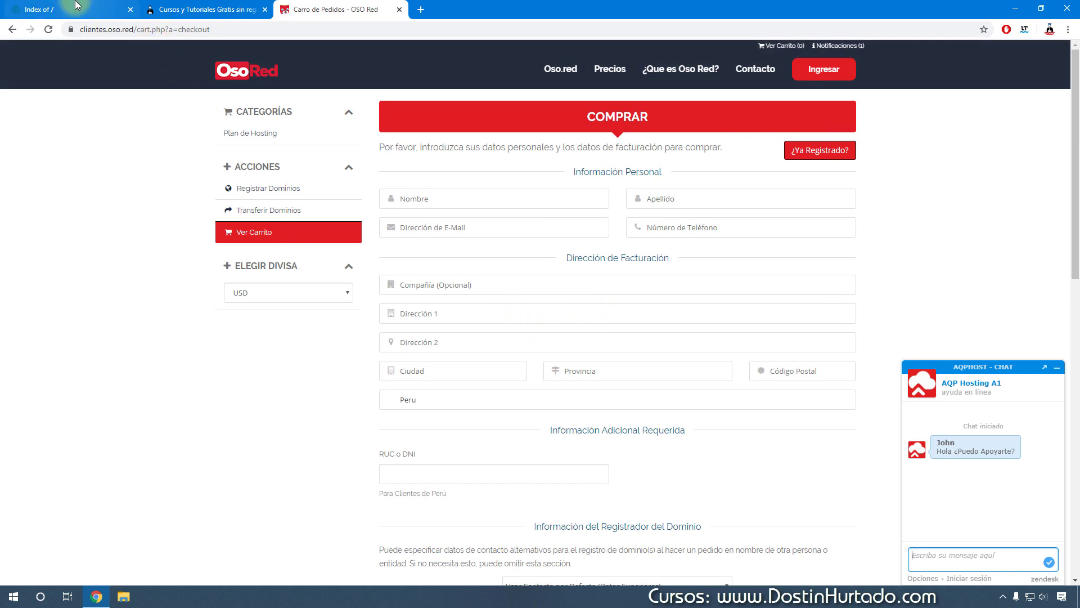
{"action": "left_click_drag", "start_coordinate": [77, 6], "coordinate": [400, 6]}
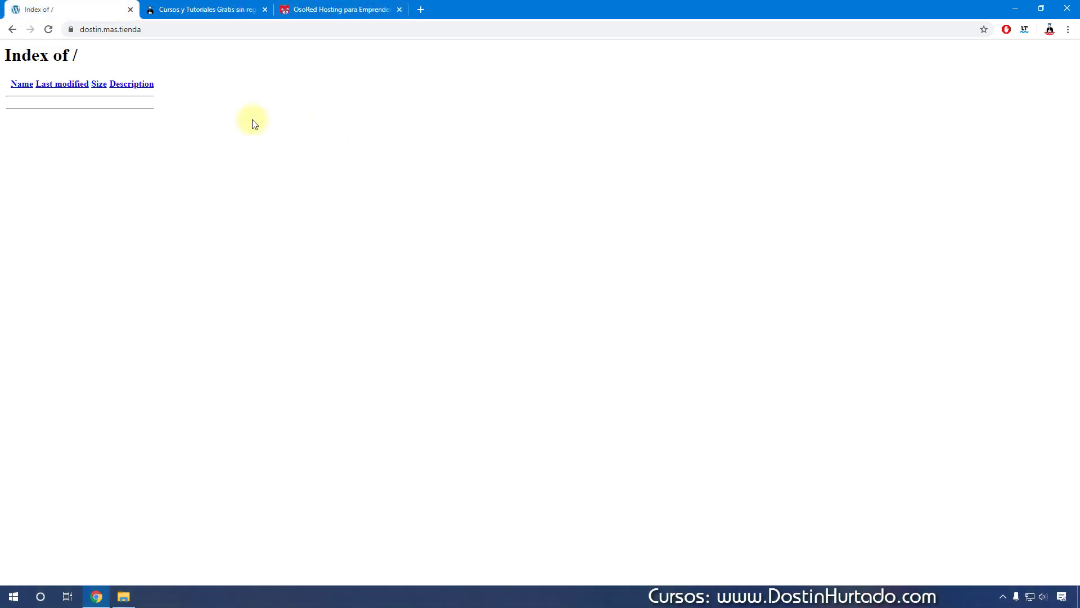
Load dostin.mas.tienda/cpanel and log in with the saved credentials
{"action": "left_click", "coordinate": [174, 29]}
{"action": "left_click", "coordinate": [185, 30]}
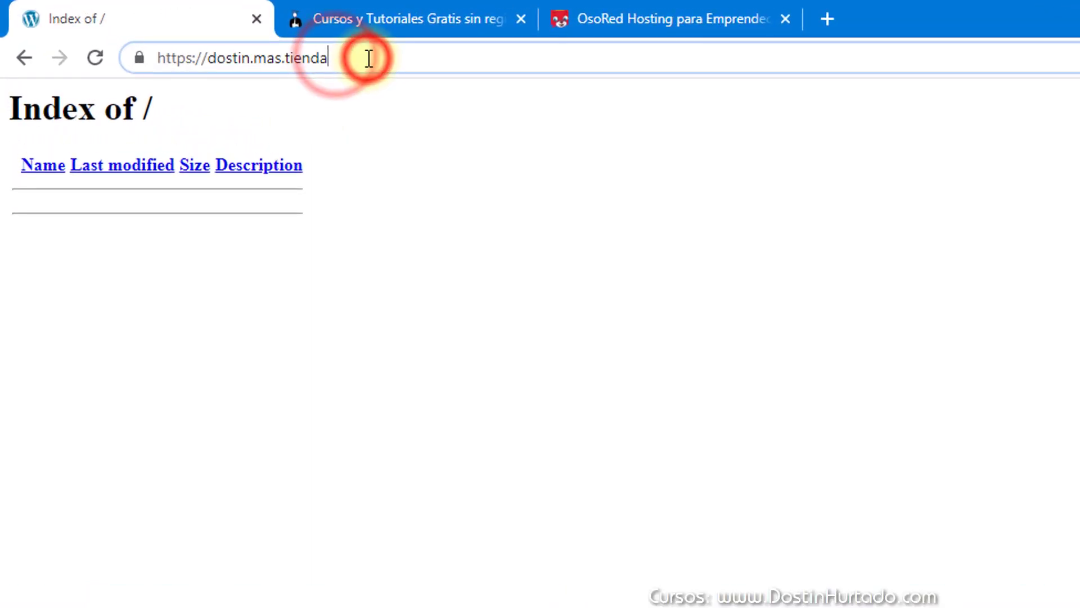
{"action": "type", "text": "/"}
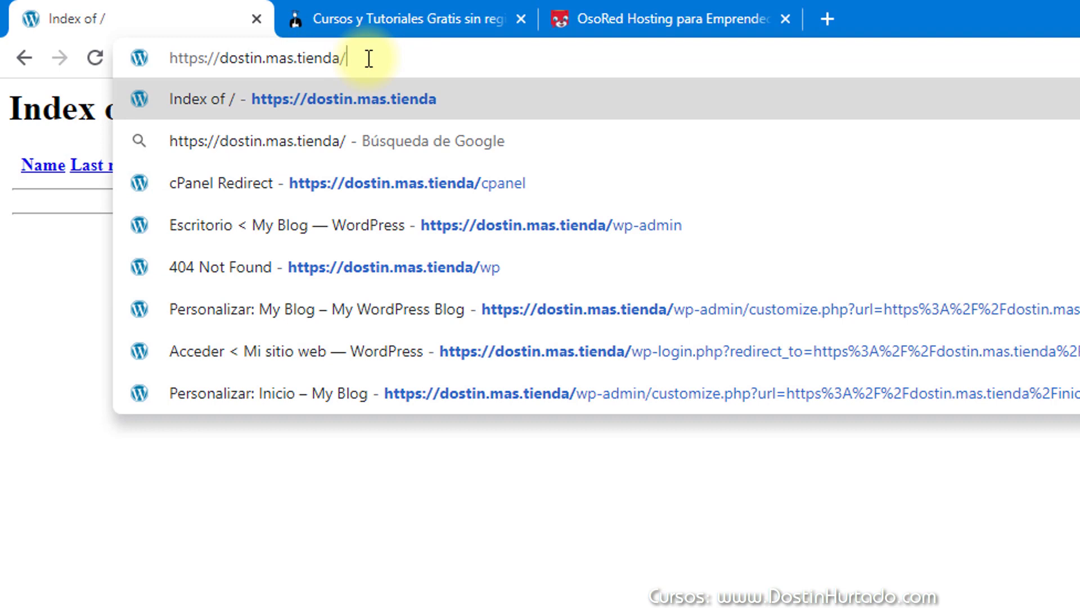
{"action": "type", "text": "cpan"}
{"action": "key", "text": "Return"}
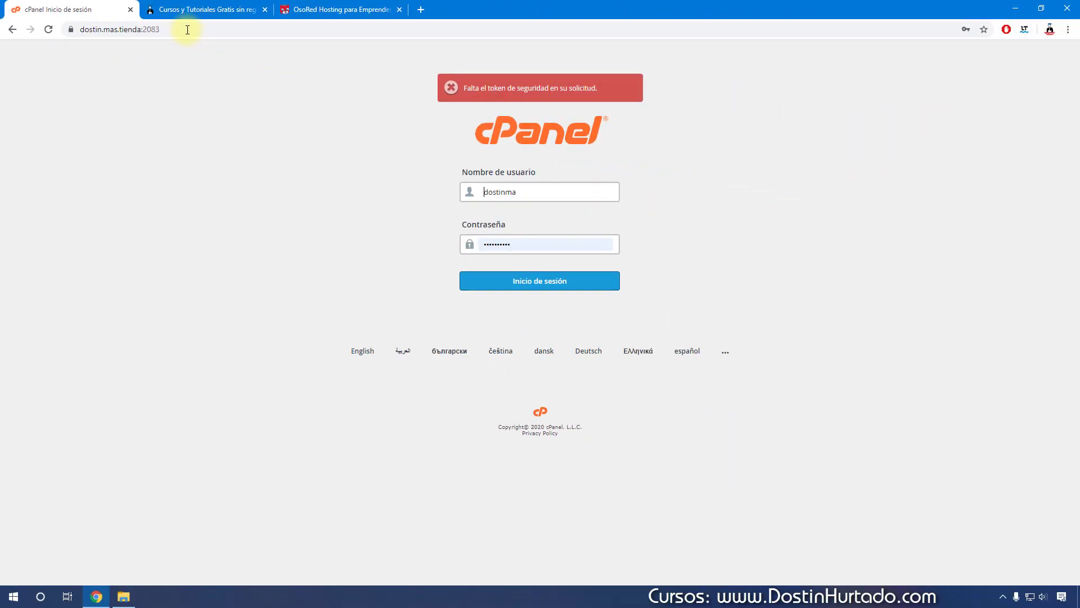
{"action": "left_click", "coordinate": [535, 282]}
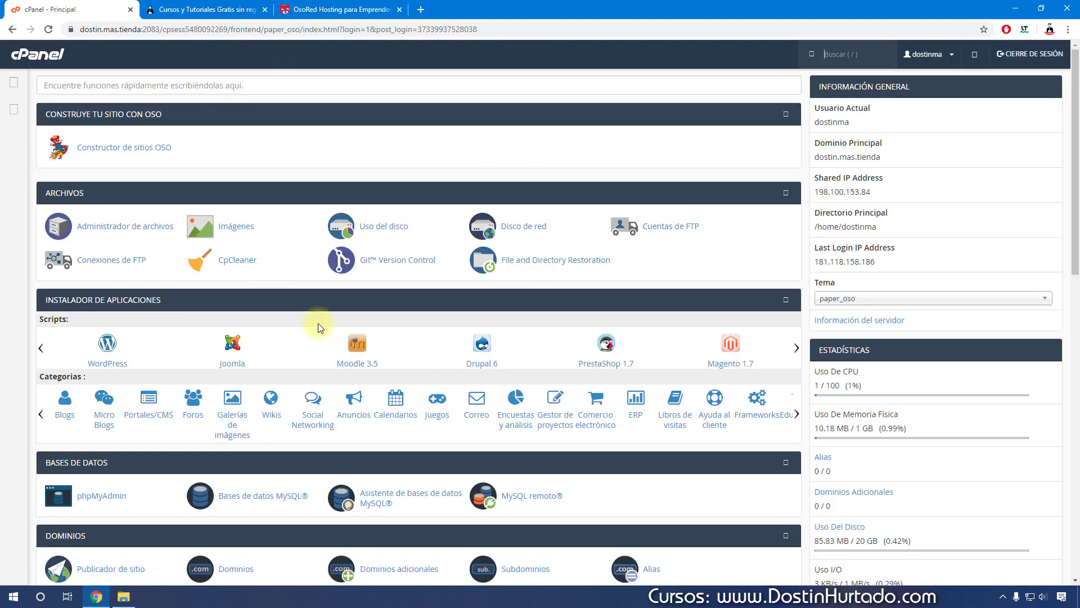
Open the WordPress installer from cPanel's Instalador de Aplicaciones section
{"action": "scroll", "coordinate": [405, 316], "scroll_direction": "down", "scroll_amount": 8}
{"action": "scroll", "coordinate": [405, 316], "scroll_direction": "up", "scroll_amount": 8}
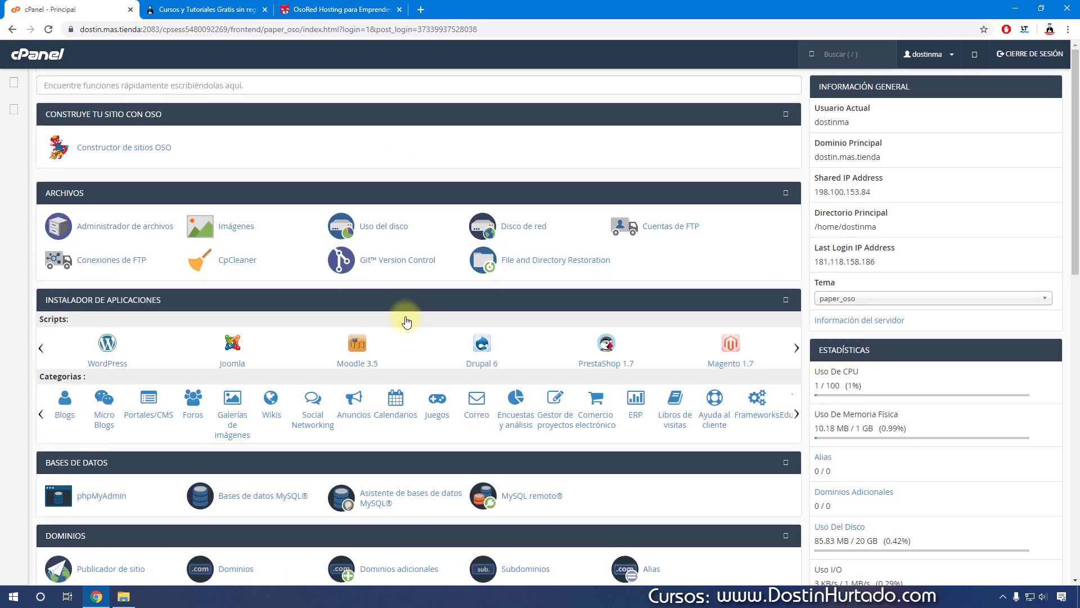
{"action": "left_click", "coordinate": [108, 360]}
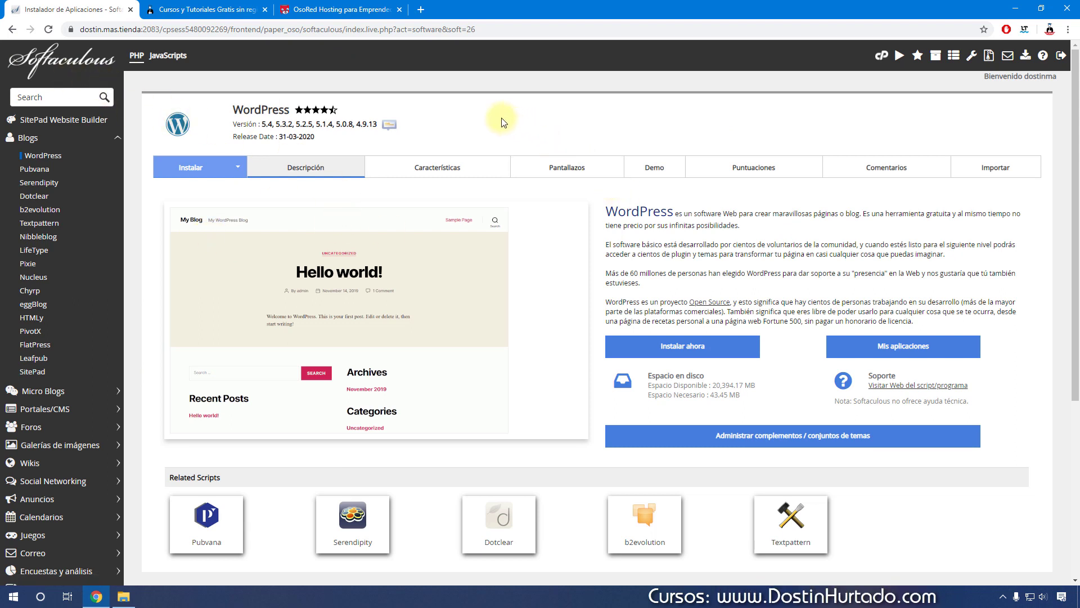
{"action": "left_click", "coordinate": [659, 346]}
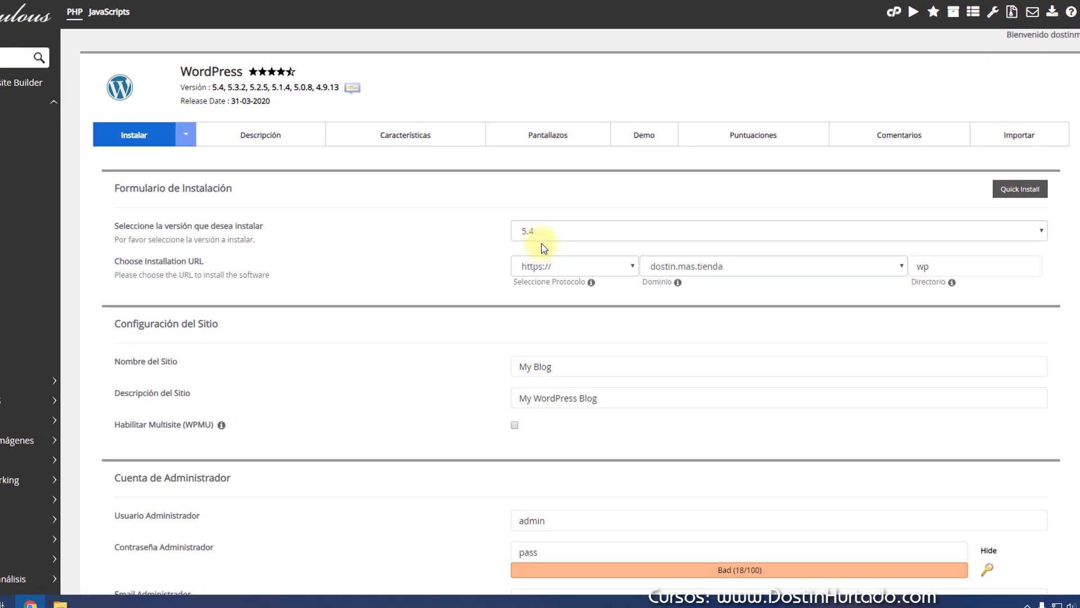
{"action": "left_click", "coordinate": [568, 254]}
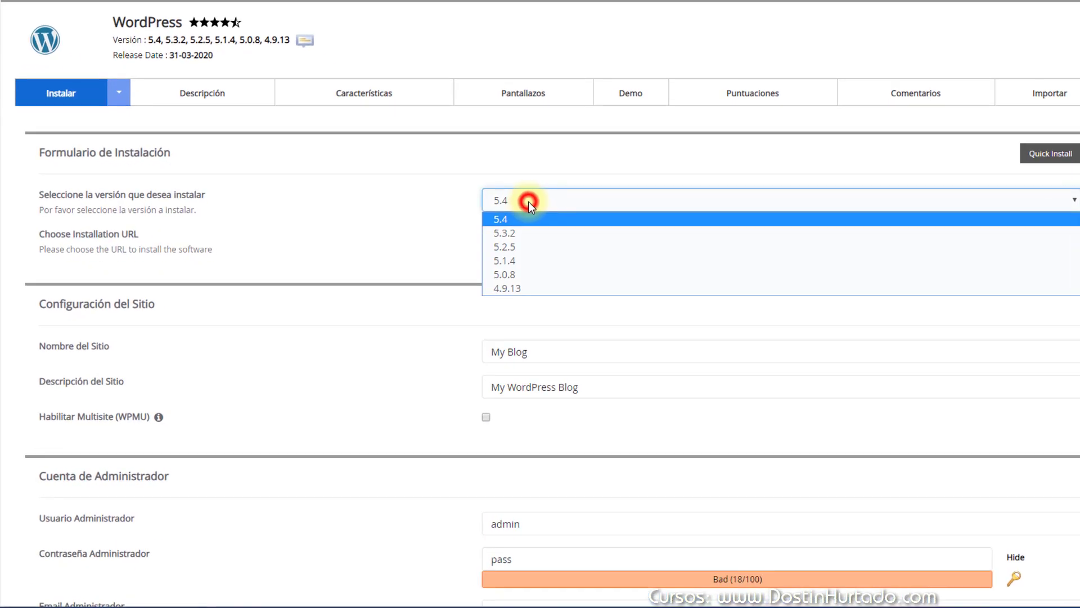
{"action": "left_click", "coordinate": [572, 252]}
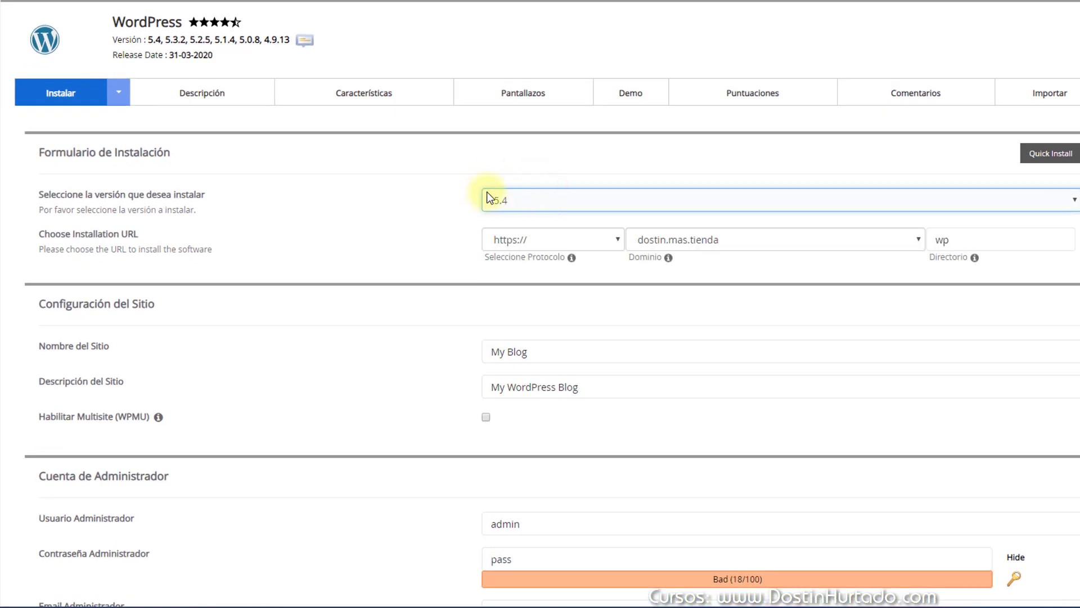
{"action": "left_click", "coordinate": [561, 239]}
{"action": "left_click", "coordinate": [505, 286]}
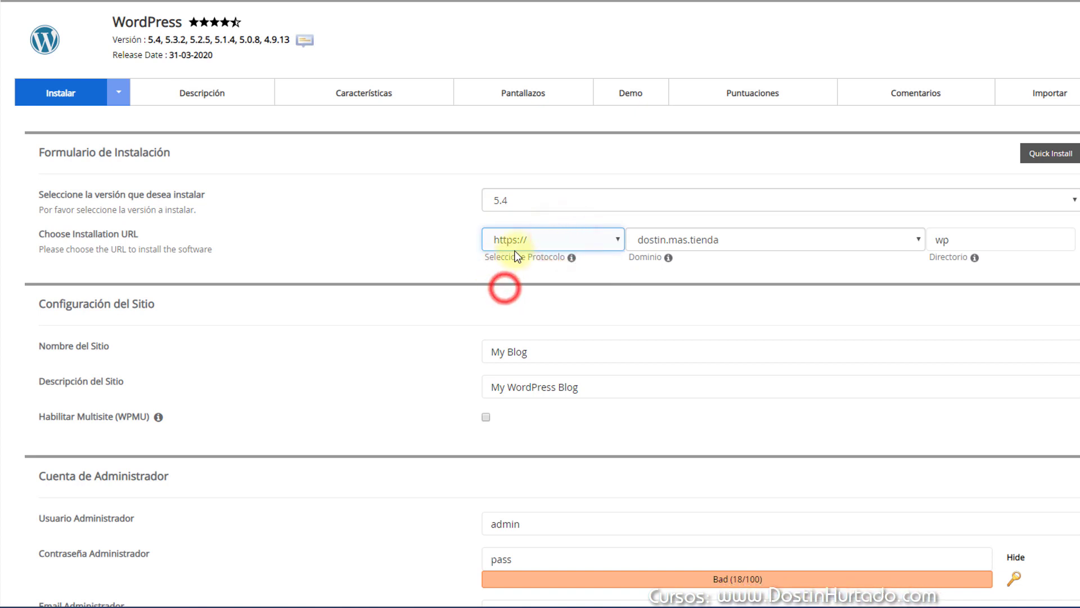
{"action": "double_click", "coordinate": [973, 239]}
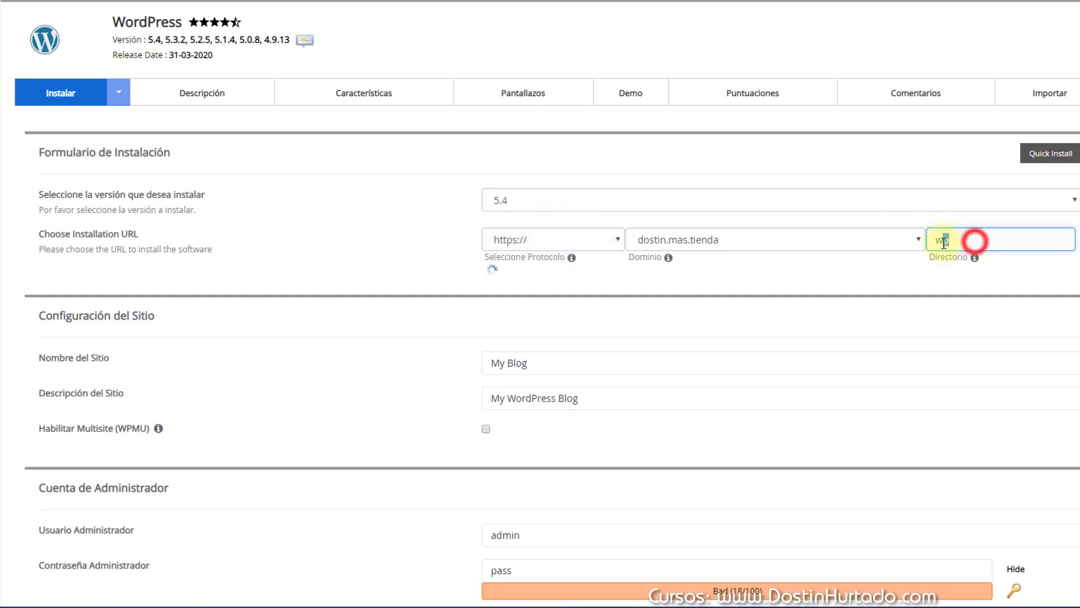
{"action": "key", "text": "BackSpace"}
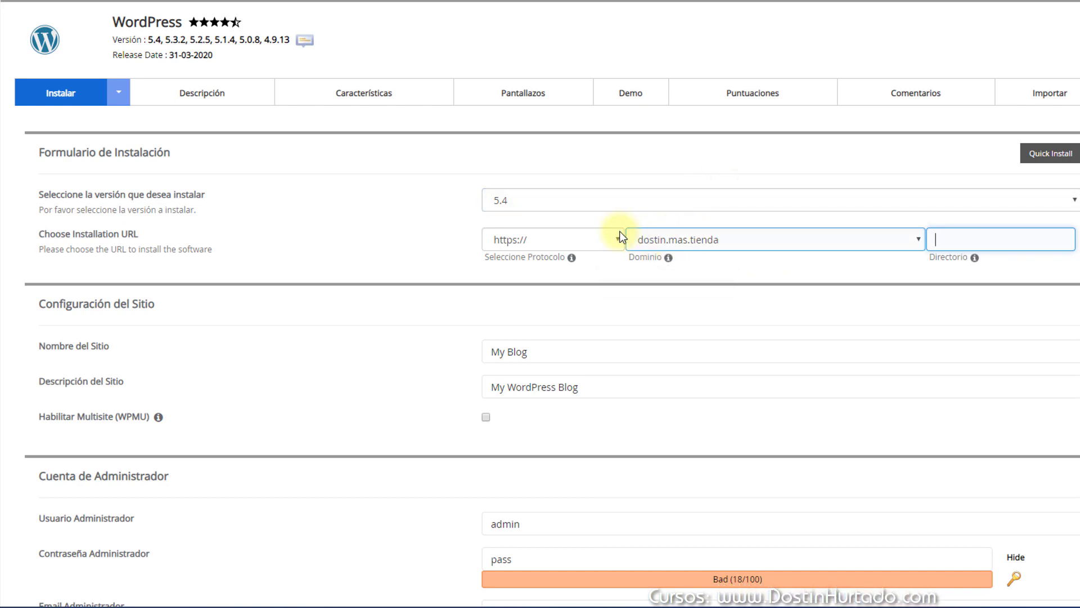
{"action": "scroll", "coordinate": [313, 362], "scroll_direction": "down", "scroll_amount": 4}
Review the site name and description fields, leaving them unchanged
{"action": "left_click", "coordinate": [535, 145]}
{"action": "triple_click", "coordinate": [552, 148]}
{"action": "left_click", "coordinate": [632, 179]}
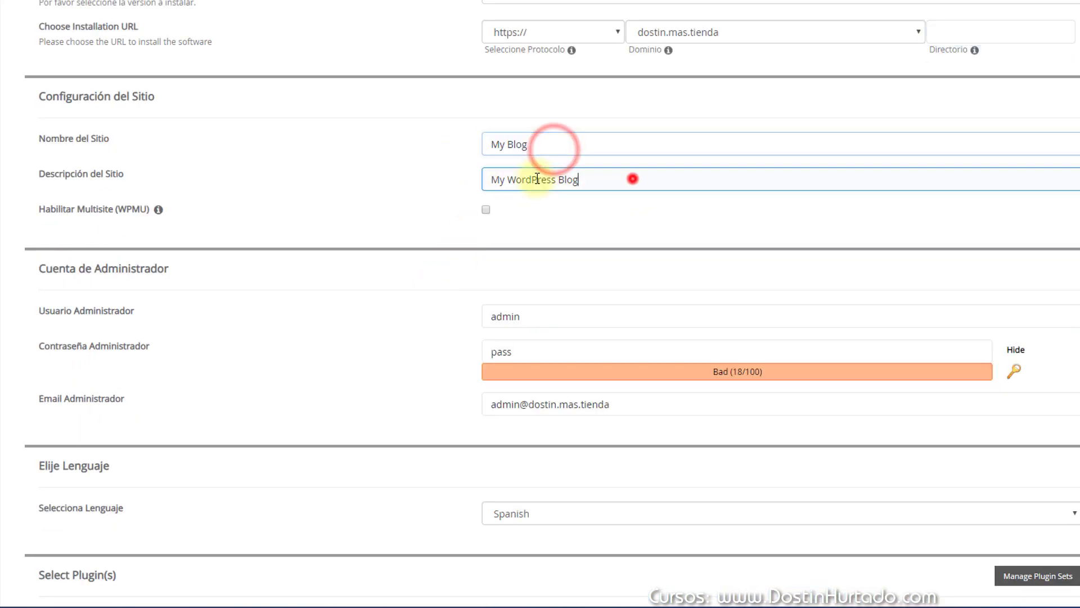
{"action": "left_click_drag", "start_coordinate": [538, 178], "coordinate": [415, 176]}
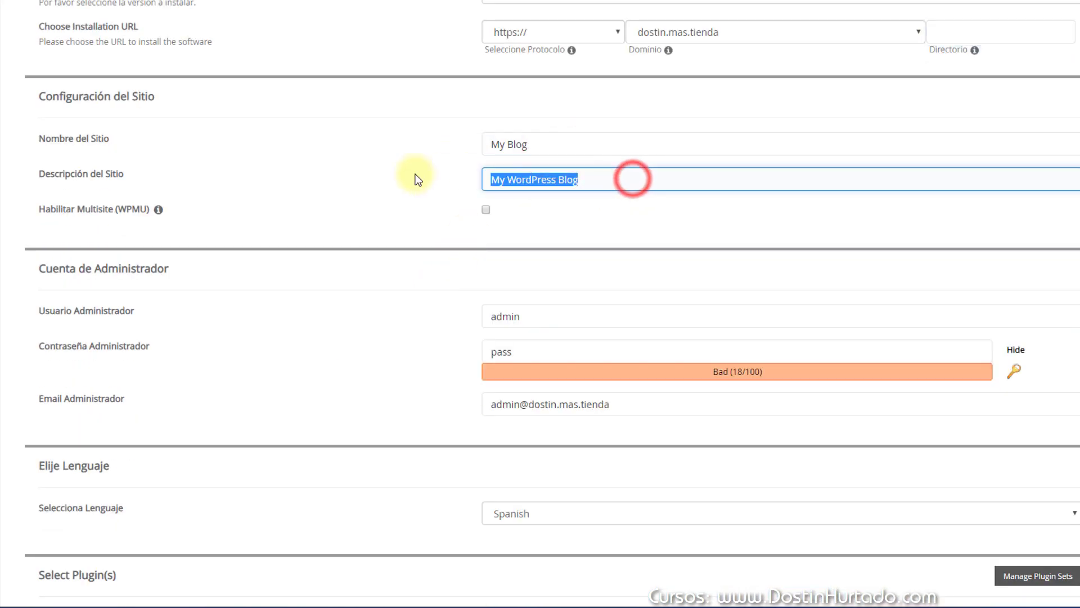
{"action": "triple_click", "coordinate": [533, 147]}
{"action": "left_click", "coordinate": [579, 174]}
{"action": "triple_click", "coordinate": [578, 174]}
{"action": "left_click", "coordinate": [582, 178]}
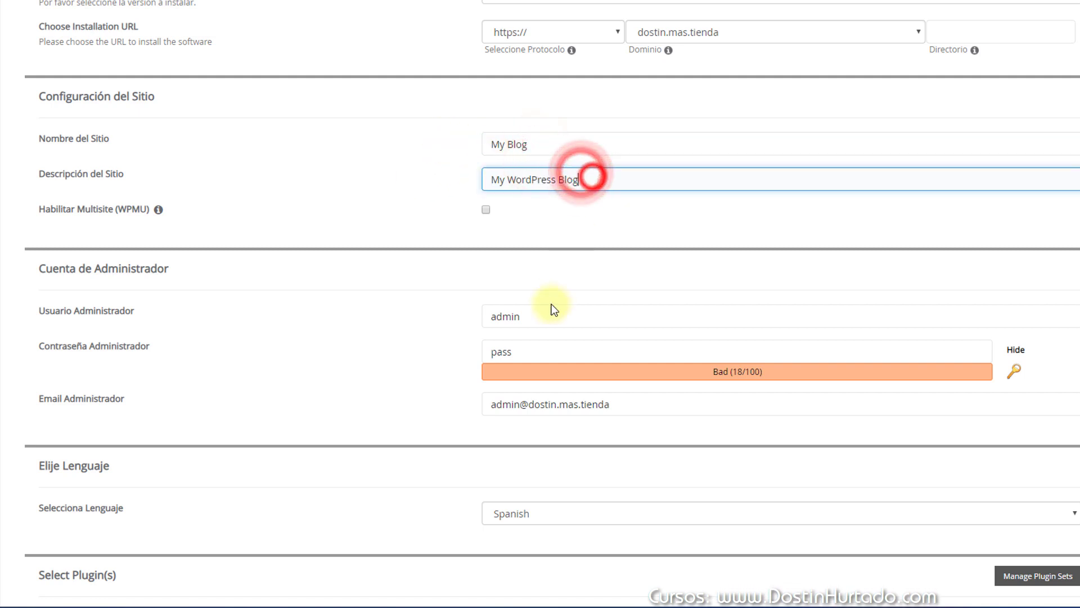
Replace the default admin username and enter a new administrator password
{"action": "left_click", "coordinate": [545, 311]}
{"action": "double_click", "coordinate": [579, 313]}
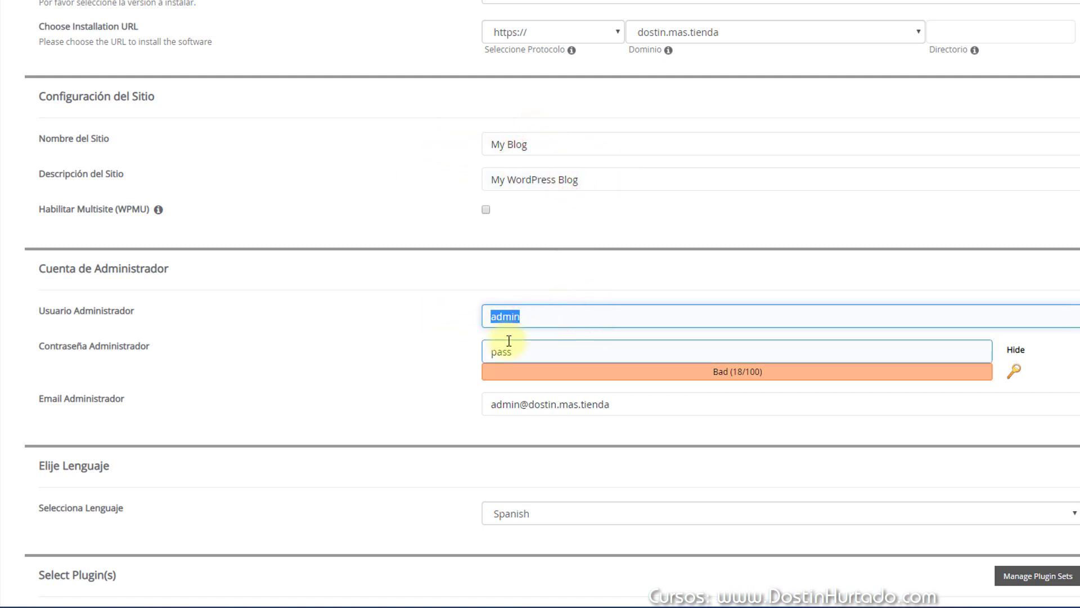
{"action": "key", "text": "Tab"}
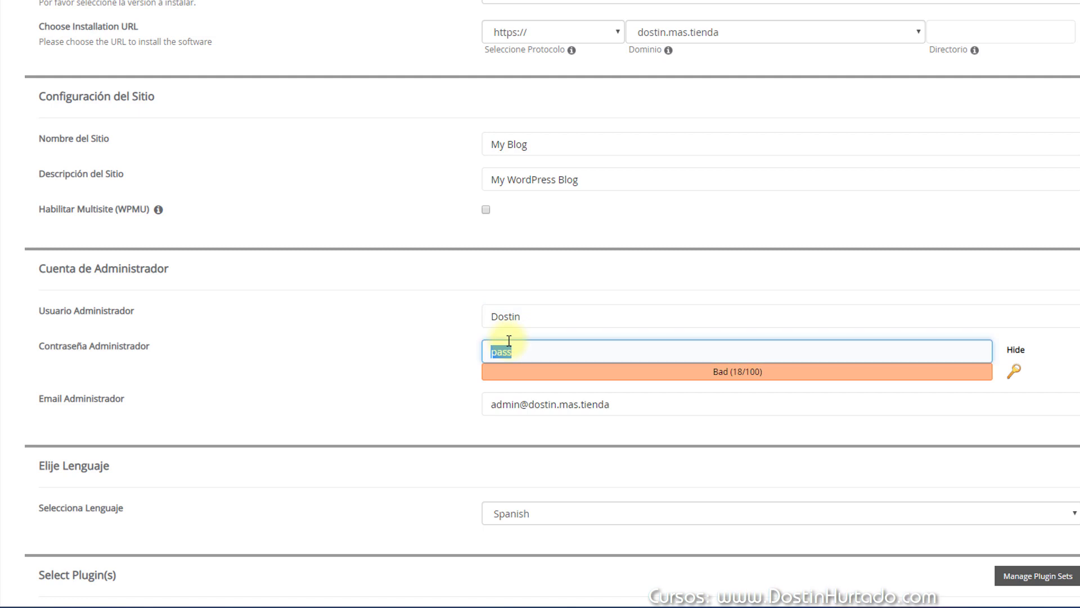
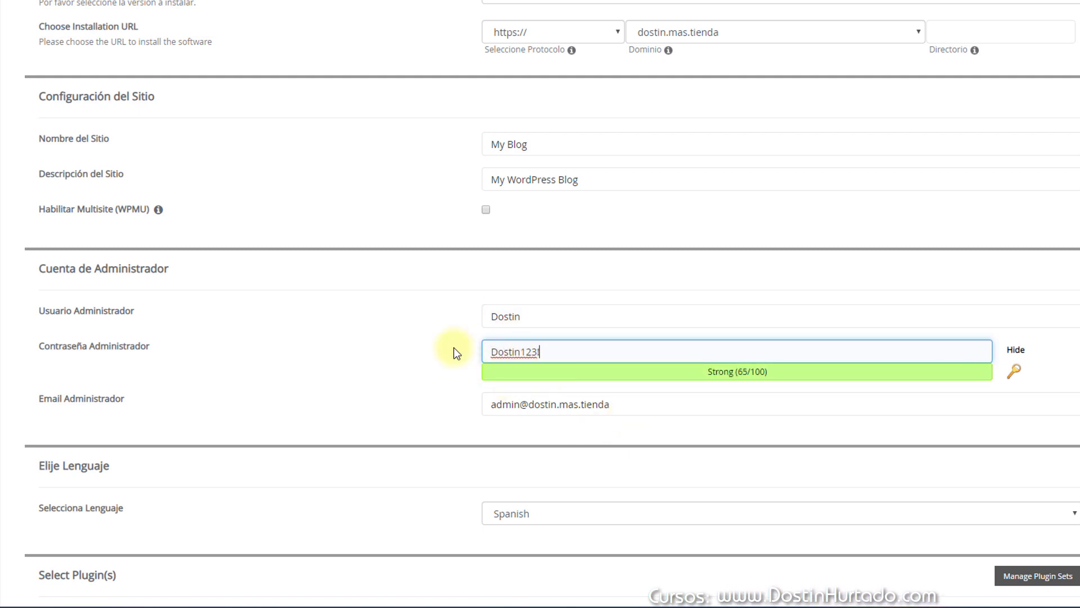
{"action": "scroll", "coordinate": [453, 347], "scroll_direction": "down", "scroll_amount": 3}
{"action": "left_click_drag", "start_coordinate": [642, 199], "coordinate": [482, 194]}
Leave the Woocommerce plugin unchecked and select the Travely theme
{"action": "scroll", "coordinate": [547, 199], "scroll_direction": "down", "scroll_amount": 2}
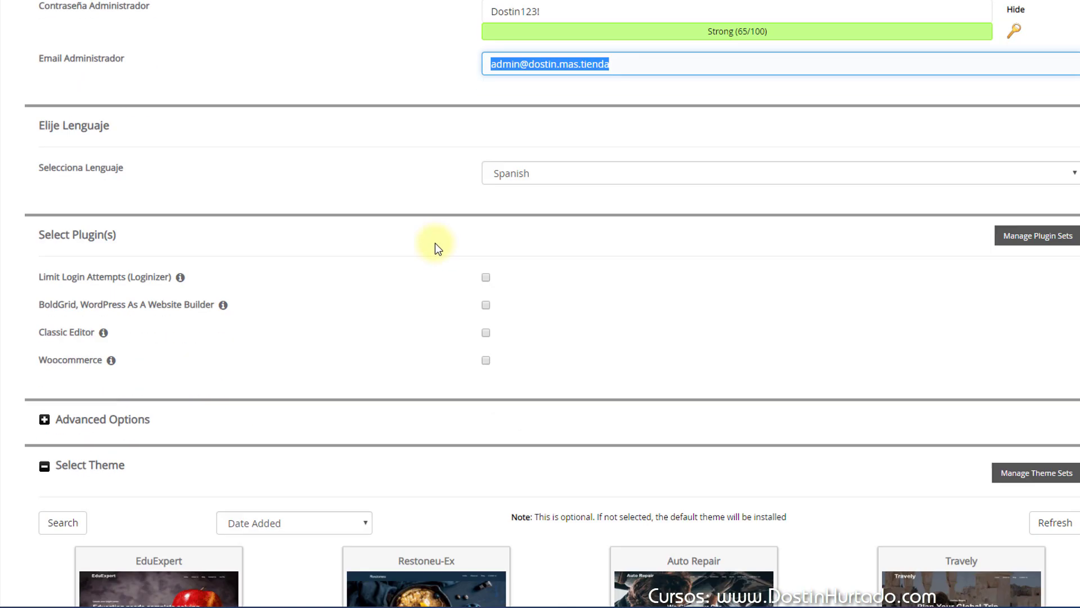
{"action": "mouse_move", "coordinate": [180, 271]}
{"action": "scroll", "coordinate": [532, 290], "scroll_direction": "down", "scroll_amount": 1}
{"action": "scroll", "coordinate": [531, 291], "scroll_direction": "down", "scroll_amount": 2}
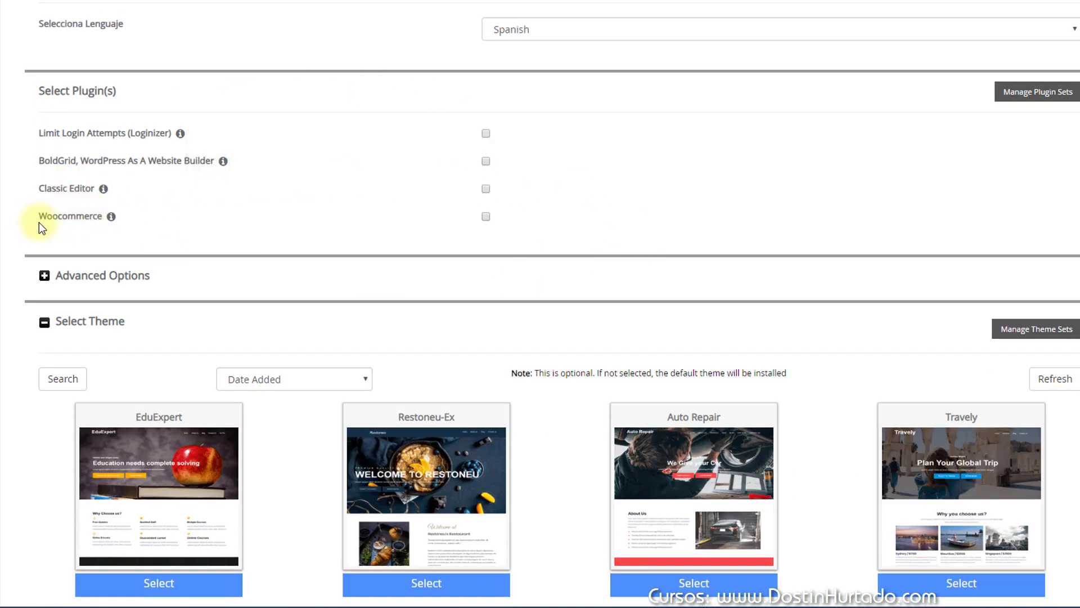
{"action": "left_click", "coordinate": [481, 217]}
{"action": "left_click", "coordinate": [487, 218]}
{"action": "scroll", "coordinate": [188, 290], "scroll_direction": "down", "scroll_amount": 2}
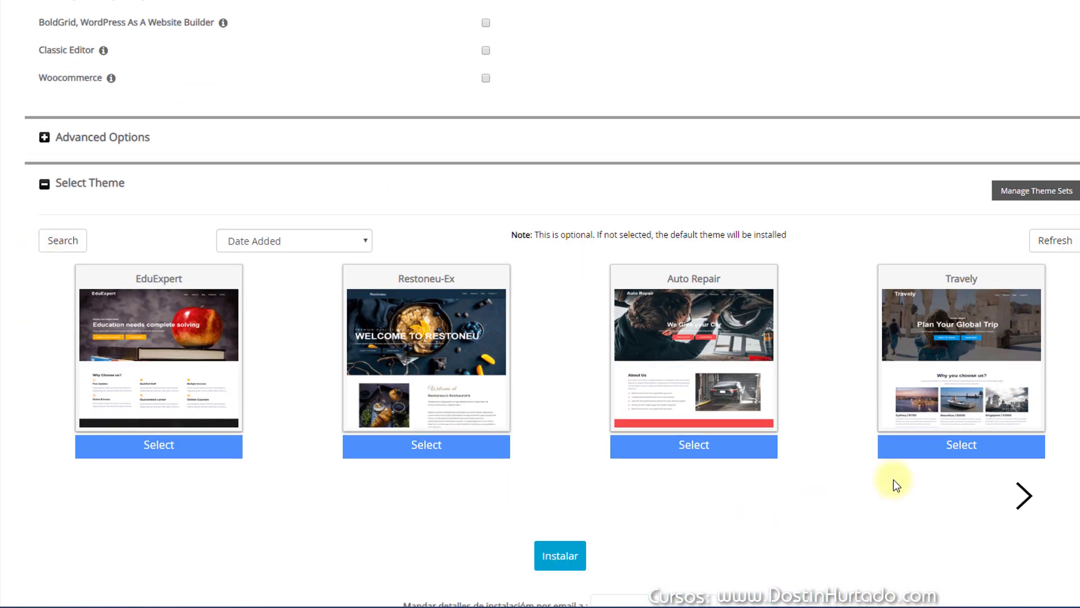
{"action": "left_click", "coordinate": [960, 445]}
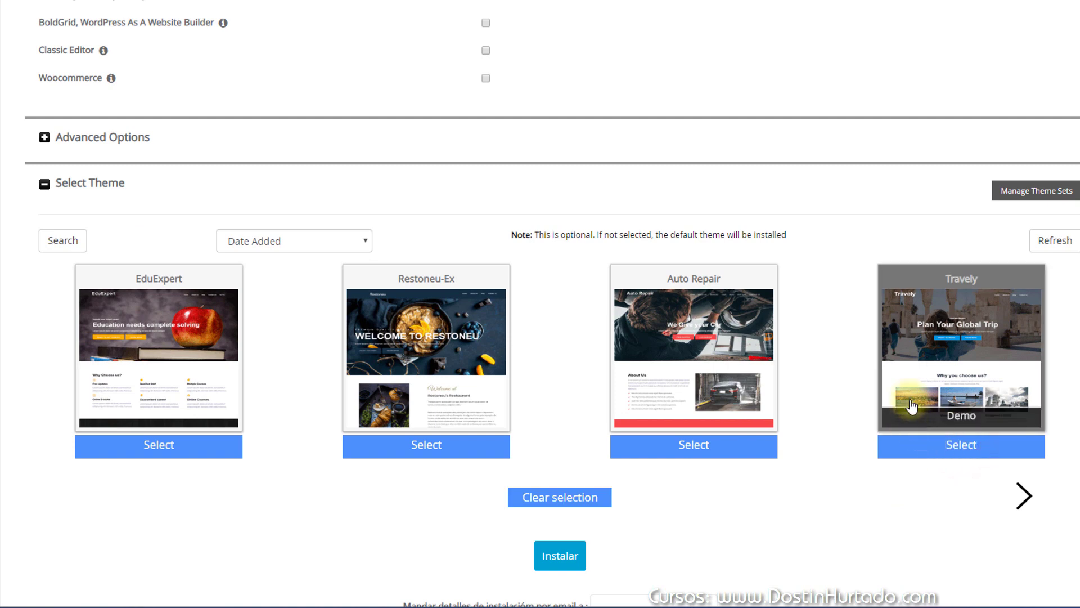
Install WordPress and preview the new Travely-themed site in its own tab
{"action": "mouse_move", "coordinate": [904, 315]}
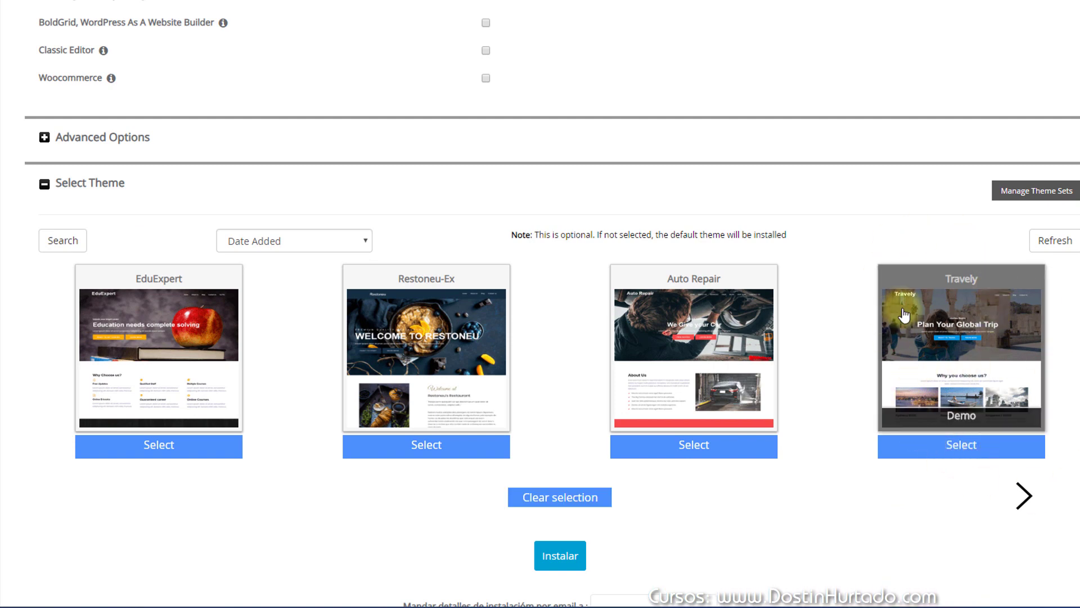
{"action": "left_click", "coordinate": [561, 557]}
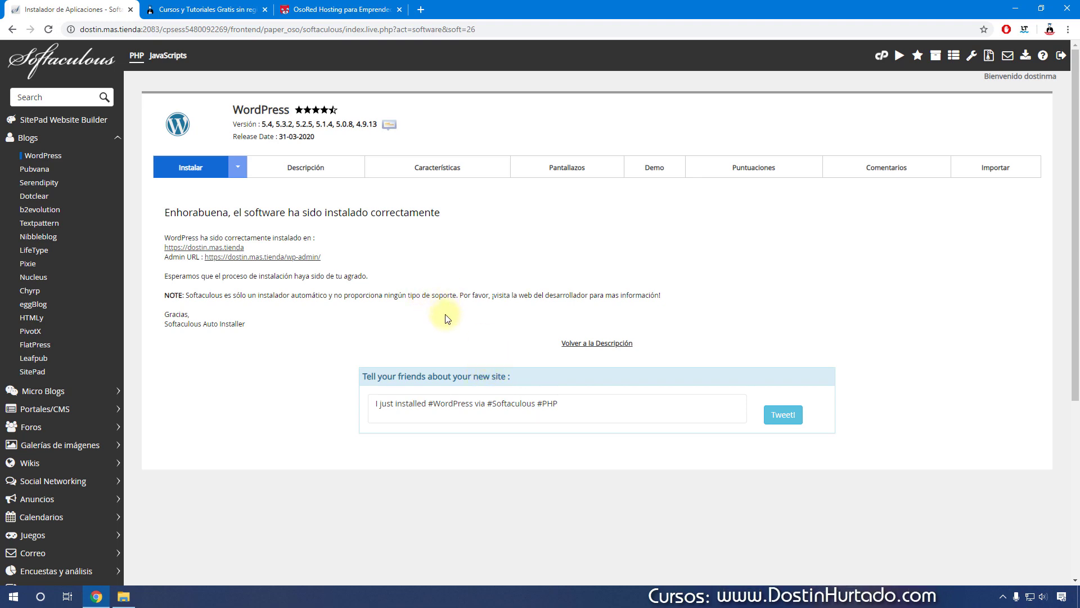
{"action": "left_click", "coordinate": [205, 248], "text": "ctrl"}
{"action": "left_click", "coordinate": [210, 9]}
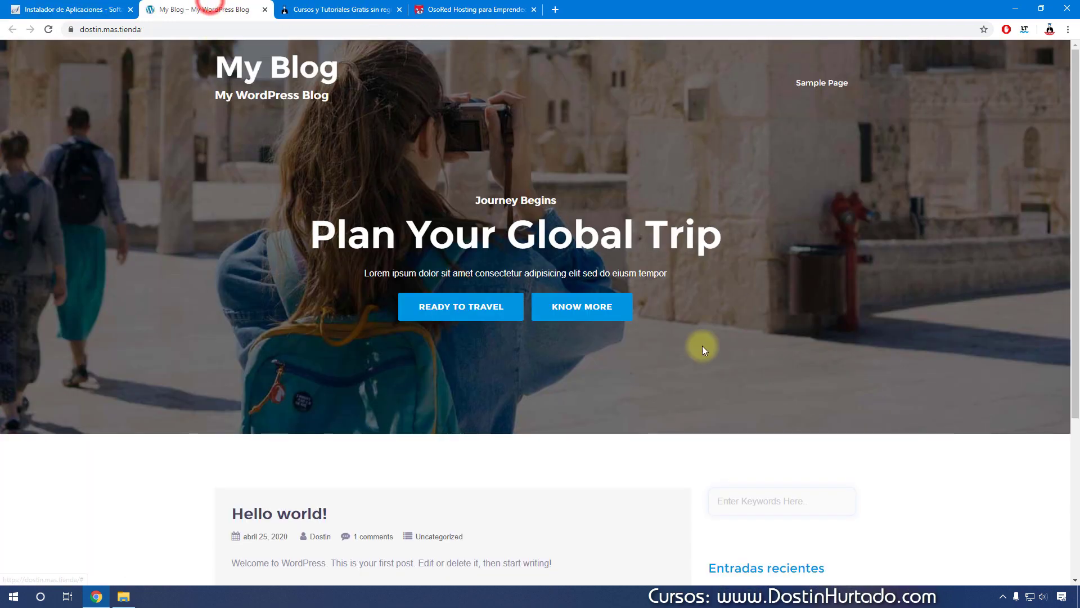
{"action": "scroll", "coordinate": [653, 346], "scroll_direction": "down", "scroll_amount": 4}
{"action": "scroll", "coordinate": [592, 356], "scroll_direction": "up", "scroll_amount": 4}
{"action": "scroll", "coordinate": [592, 357], "scroll_direction": "down", "scroll_amount": 4}
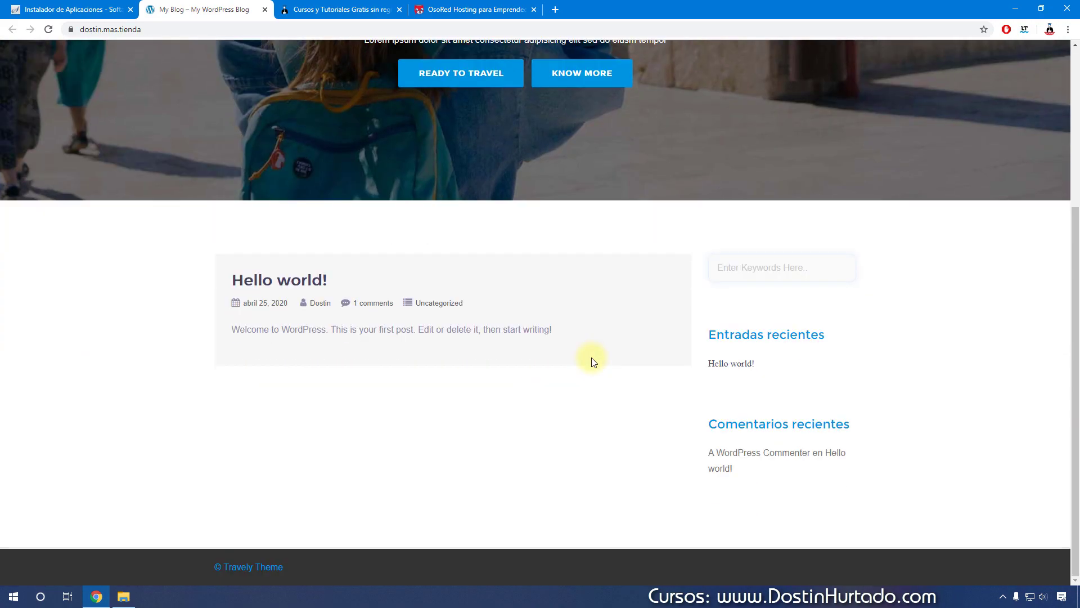
{"action": "scroll", "coordinate": [592, 358], "scroll_direction": "up", "scroll_amount": 4}
{"action": "left_click", "coordinate": [109, 5]}
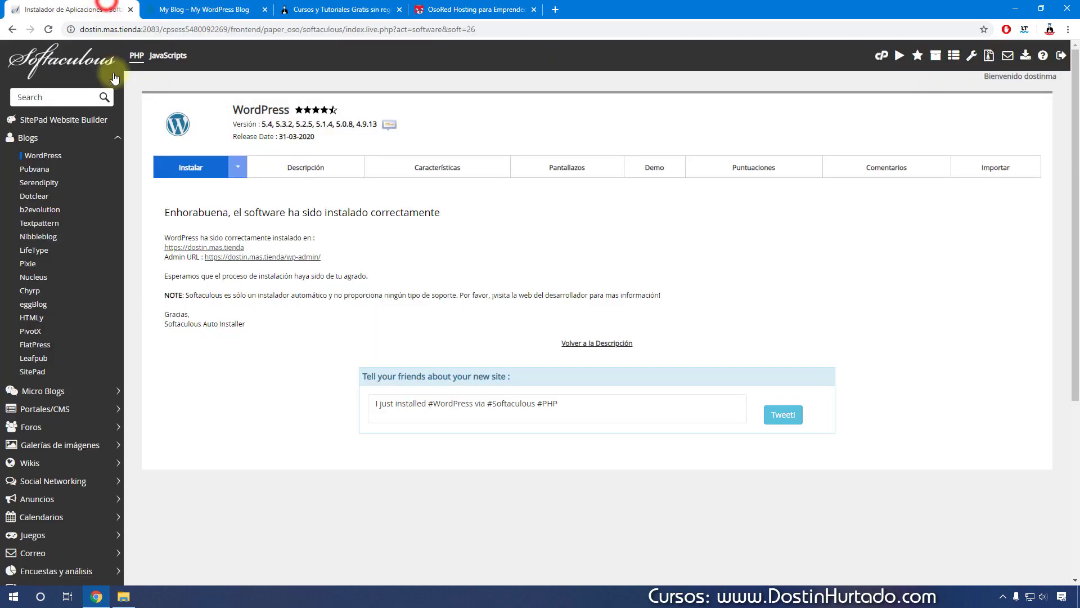
Load the site's admin area by appending wp-admin to its address
{"action": "left_click_drag", "start_coordinate": [321, 257], "coordinate": [206, 259]}
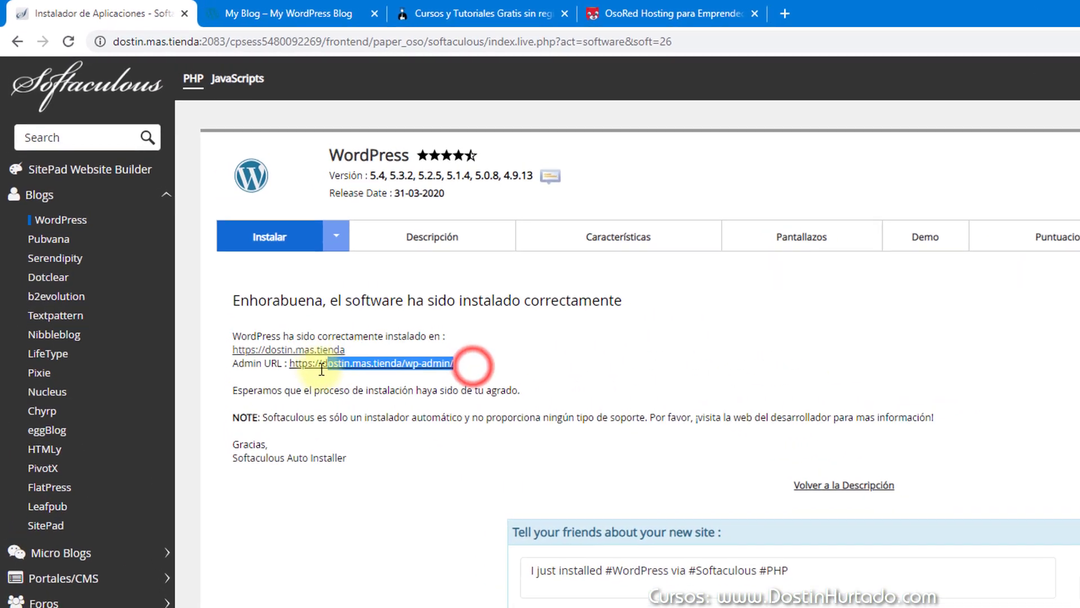
{"action": "left_click", "coordinate": [285, 7]}
{"action": "left_click", "coordinate": [242, 41]}
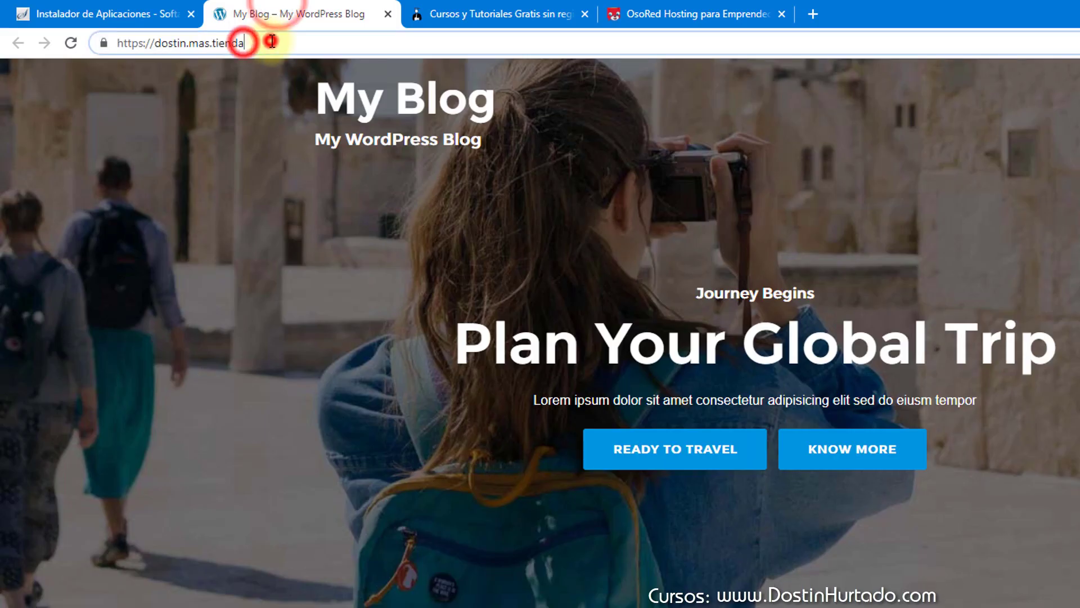
{"action": "left_click", "coordinate": [273, 41]}
{"action": "type", "text": "wp-admin"}
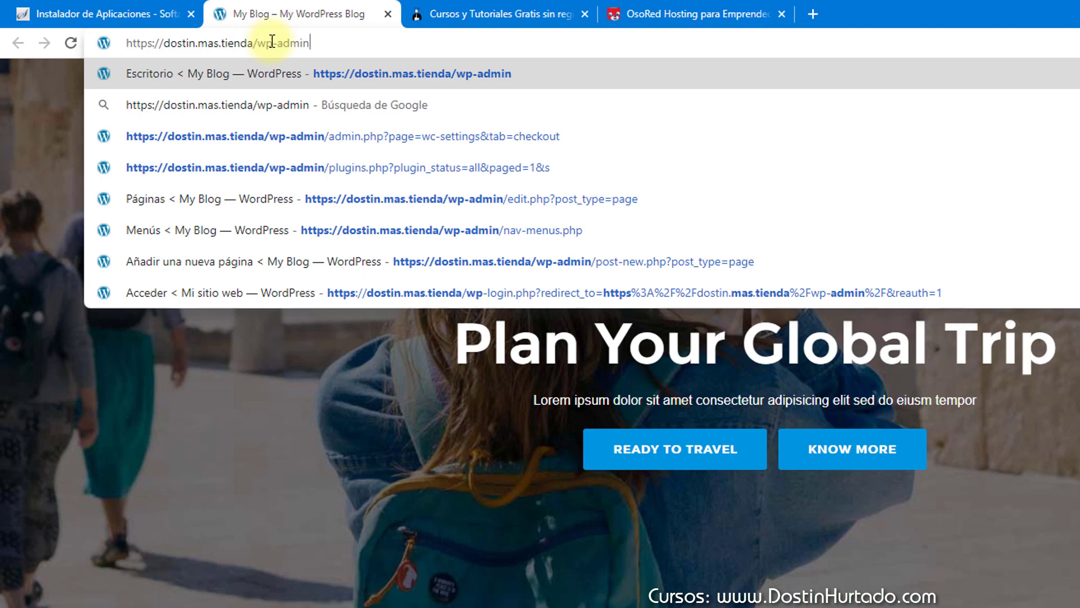
{"action": "key", "text": "Return"}
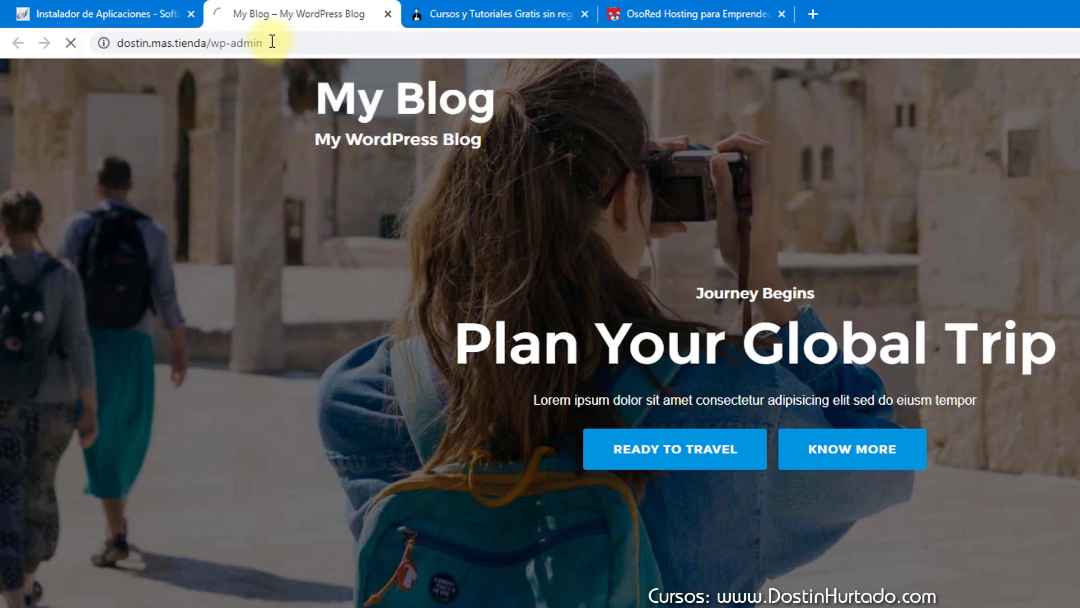
Log in to WordPress with the new admin account and dismiss the save-password prompt
{"action": "left_click", "coordinate": [734, 331]}
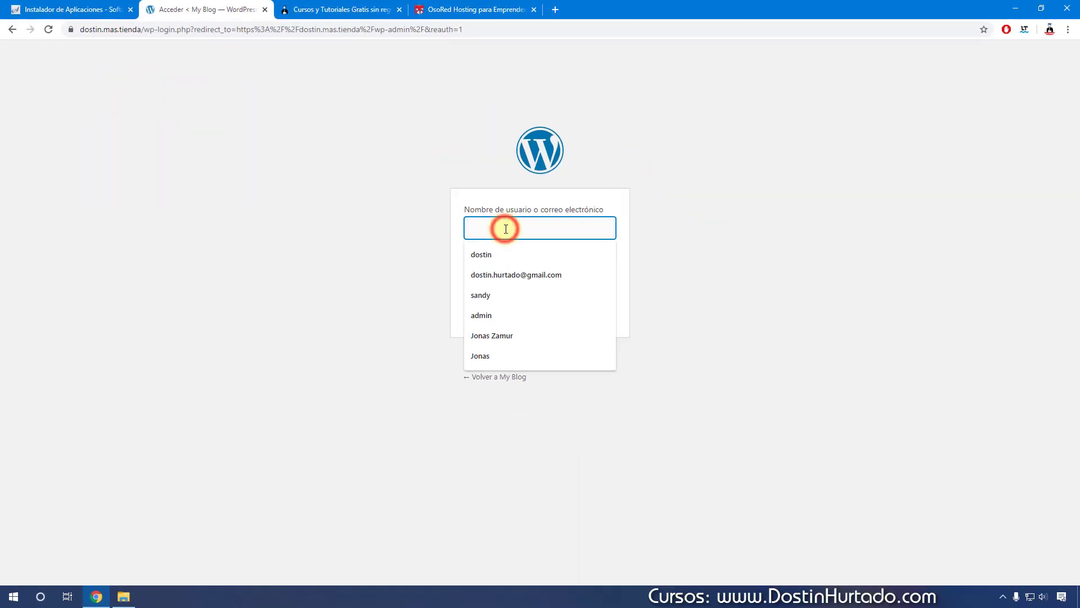
{"action": "type", "text": "Dostin"}
{"action": "key", "text": "Tab"}
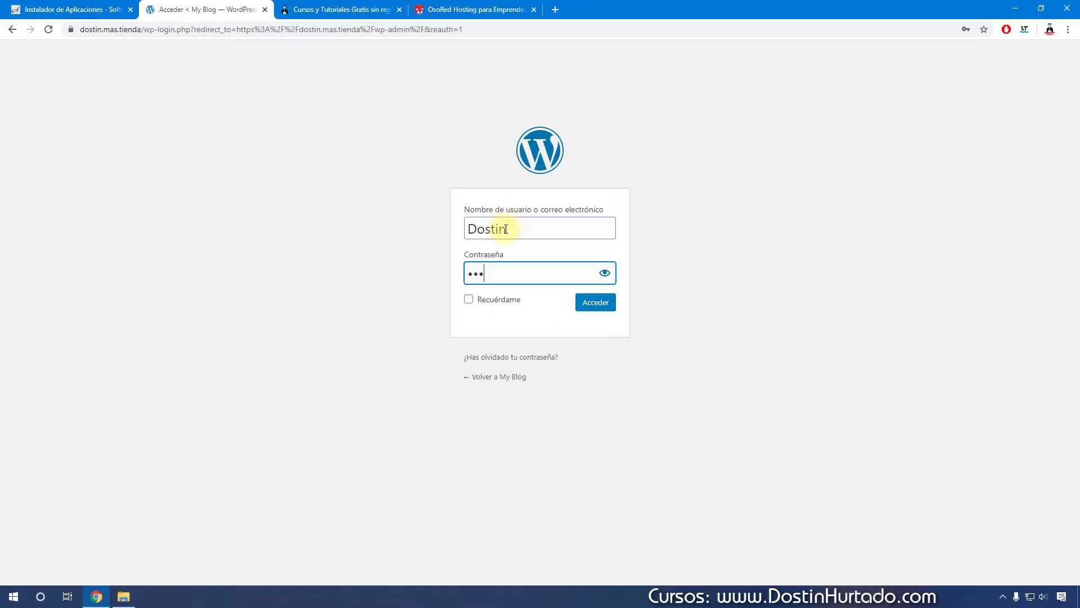
{"action": "key", "text": "Return"}
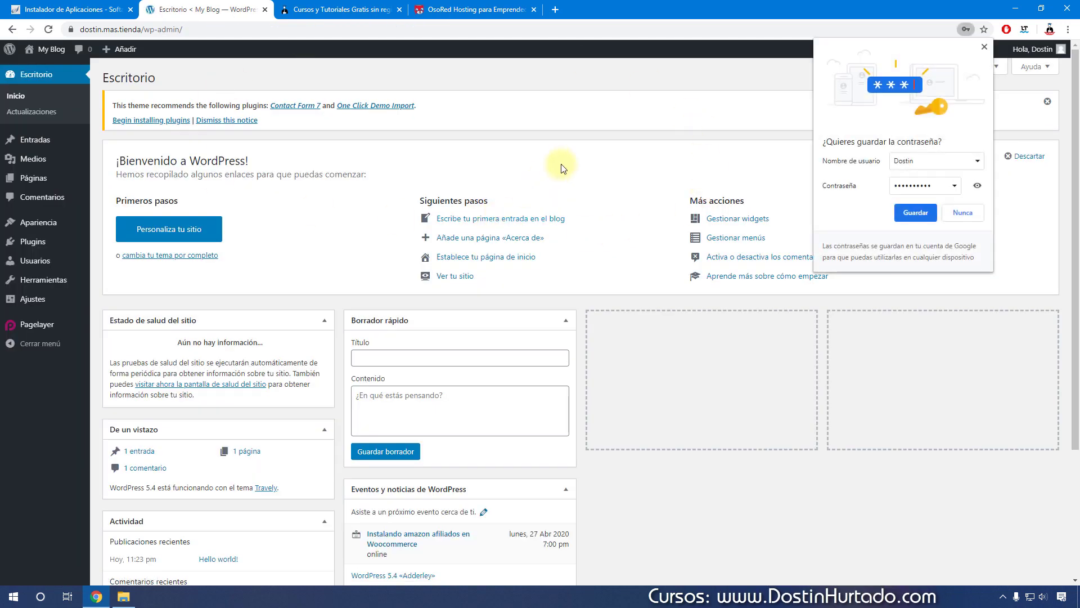
{"action": "left_click", "coordinate": [984, 47]}
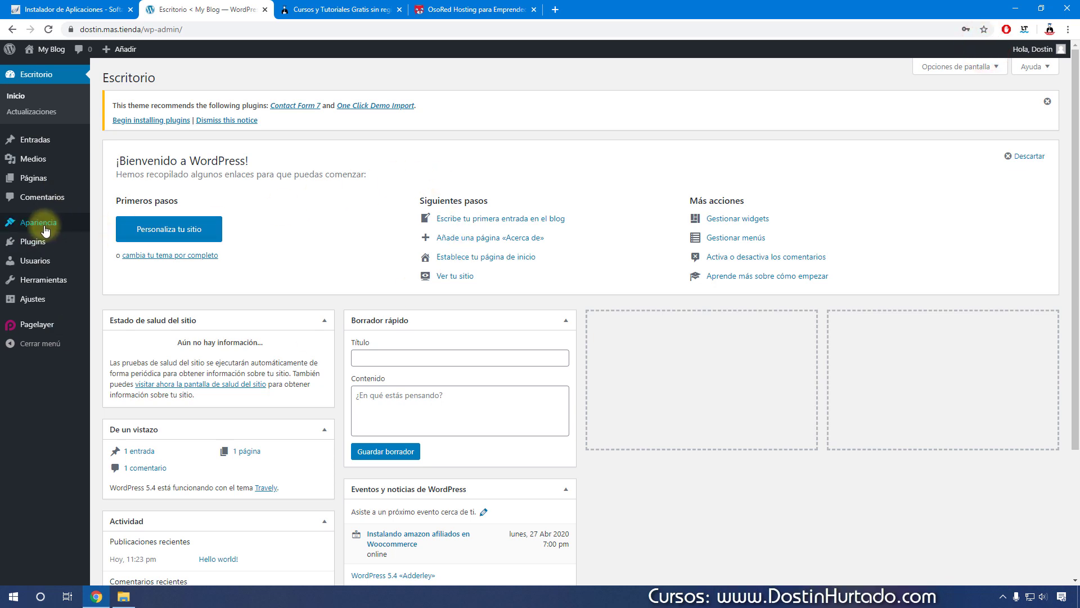
Open the Themes page and browse the gallery of new themes
{"action": "mouse_move", "coordinate": [36, 228]}
{"action": "left_click", "coordinate": [122, 225]}
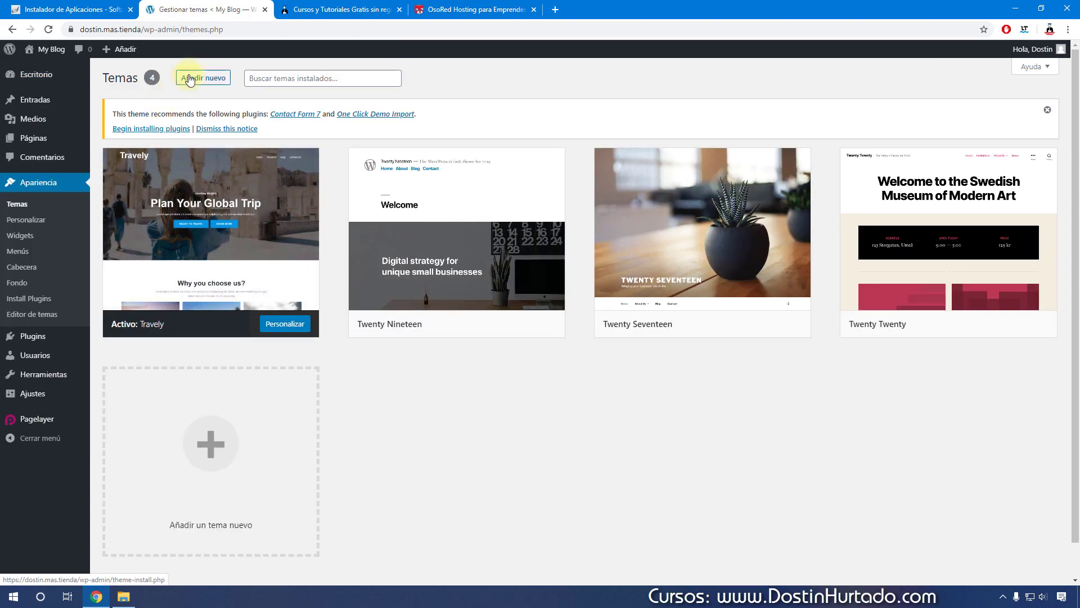
{"action": "left_click", "coordinate": [190, 79]}
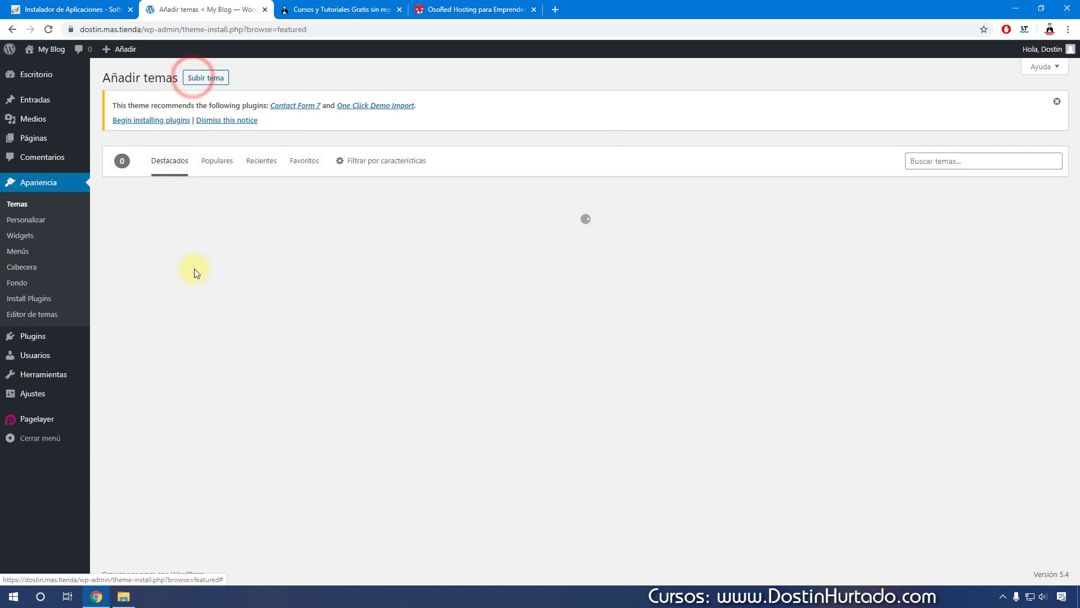
{"action": "scroll", "coordinate": [542, 413], "scroll_direction": "down", "scroll_amount": 8}
{"action": "scroll", "coordinate": [542, 412], "scroll_direction": "up", "scroll_amount": 8}
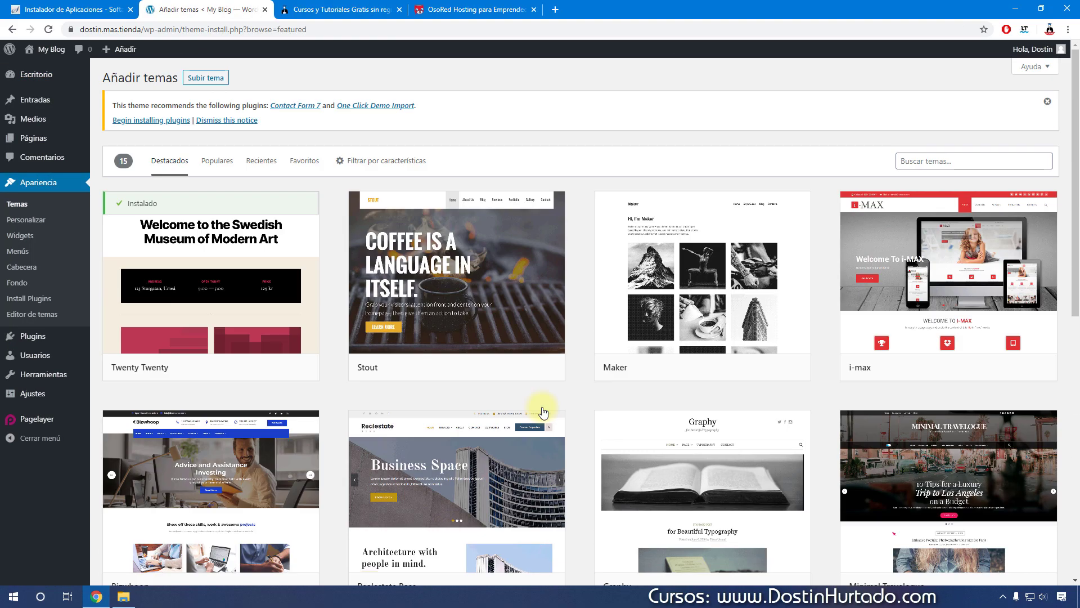
Return to the Escritorio dashboard via Entradas and open the General Settings
{"action": "left_click", "coordinate": [41, 103]}
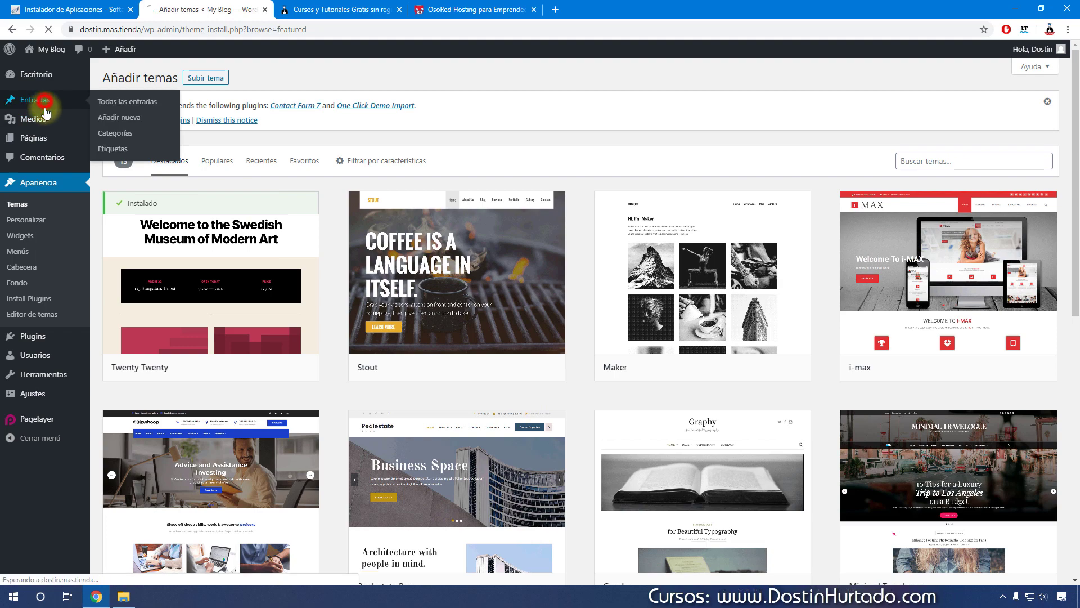
{"action": "left_click", "coordinate": [48, 79]}
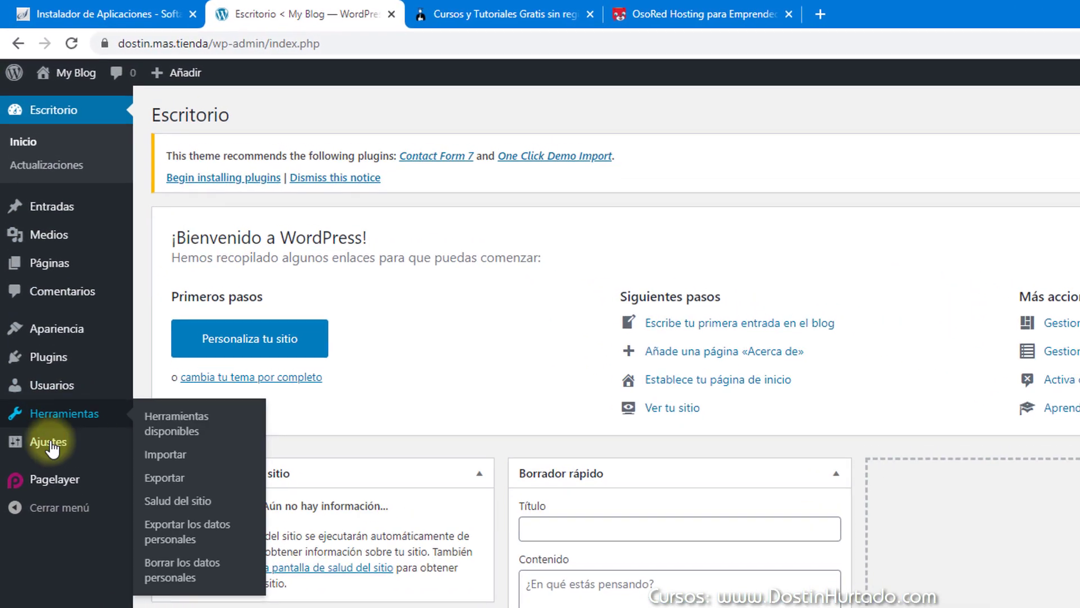
{"action": "mouse_move", "coordinate": [14, 299]}
{"action": "left_click", "coordinate": [173, 452]}
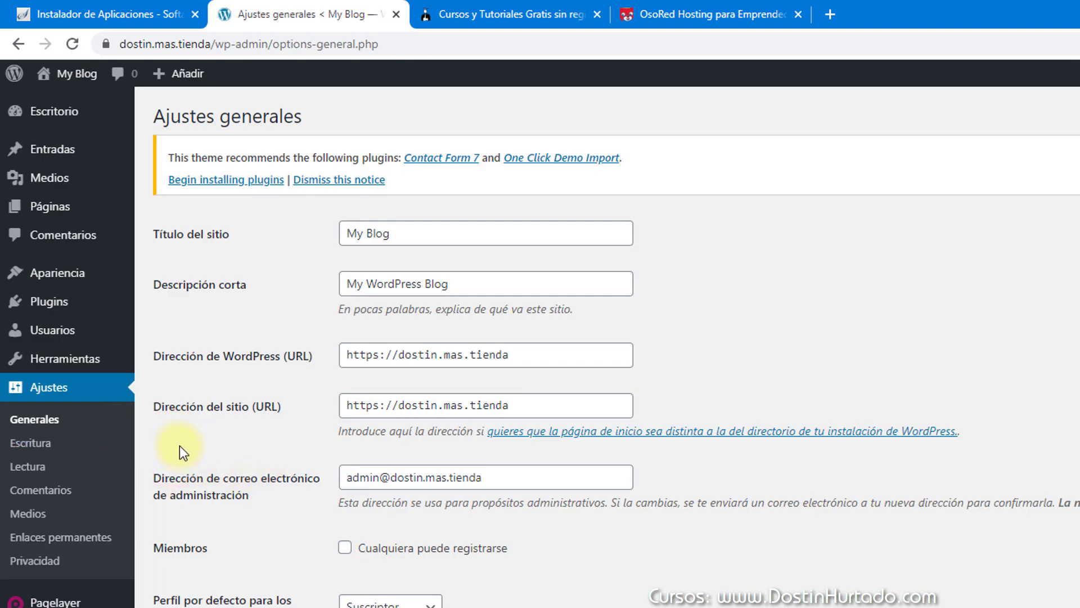
Keep the My Blog title and tagline, and set the time zone to Bogotá
{"action": "triple_click", "coordinate": [448, 233]}
{"action": "triple_click", "coordinate": [483, 283]}
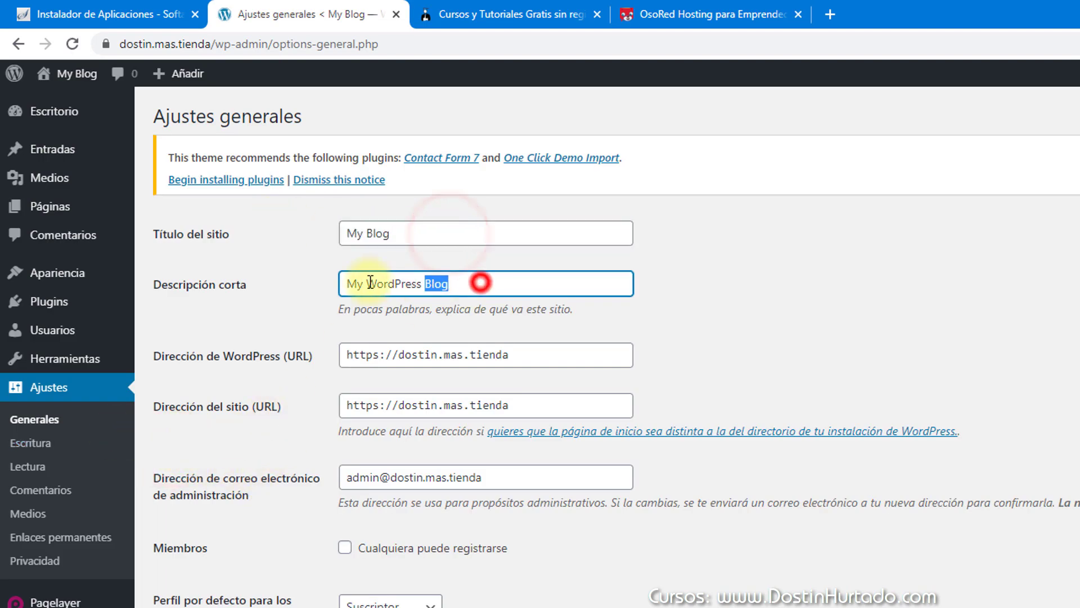
{"action": "scroll", "coordinate": [259, 422], "scroll_direction": "down", "scroll_amount": 3}
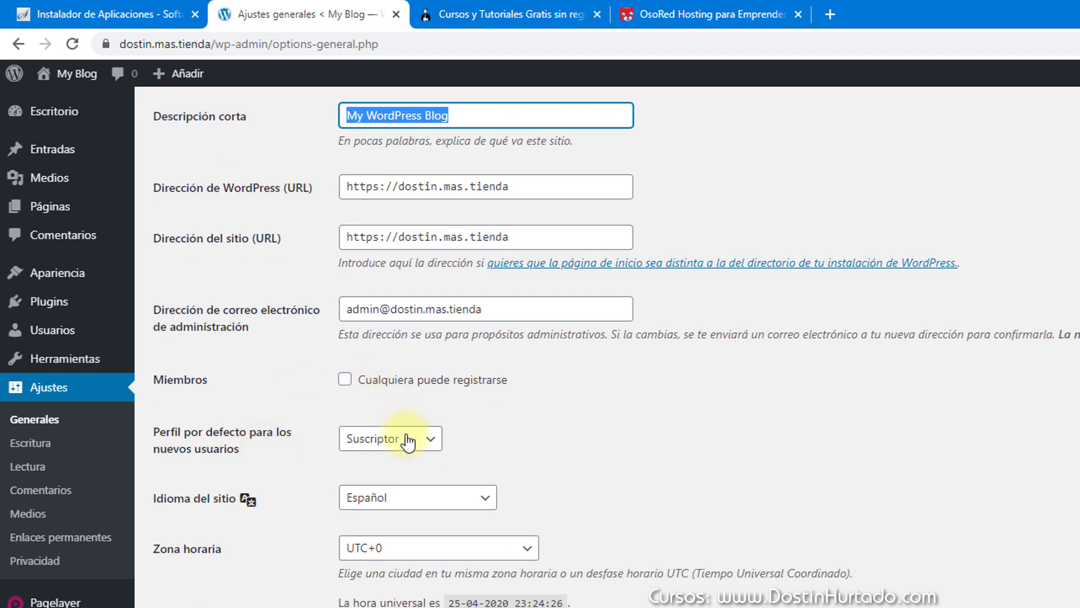
{"action": "left_click", "coordinate": [387, 560]}
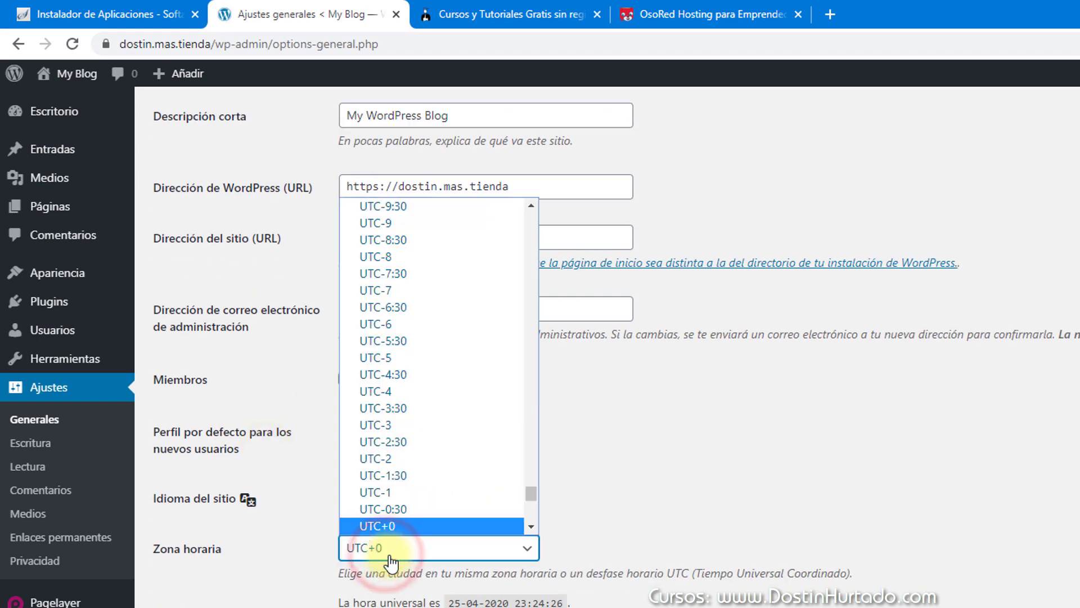
{"action": "type", "text": "bog"}
{"action": "key", "text": "Return"}
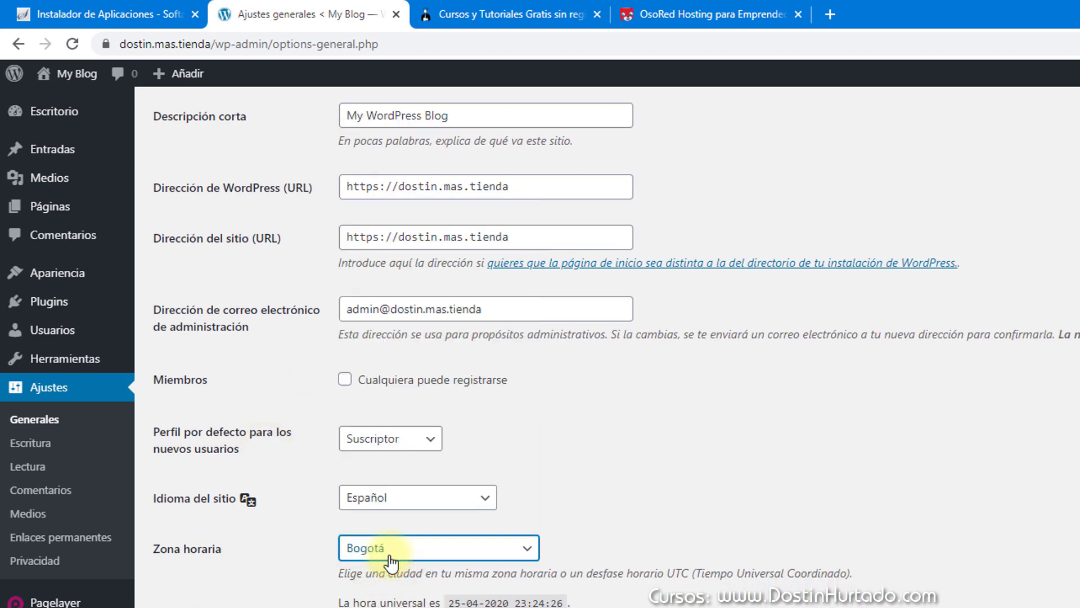
{"action": "scroll", "coordinate": [520, 547], "scroll_direction": "down", "scroll_amount": 3}
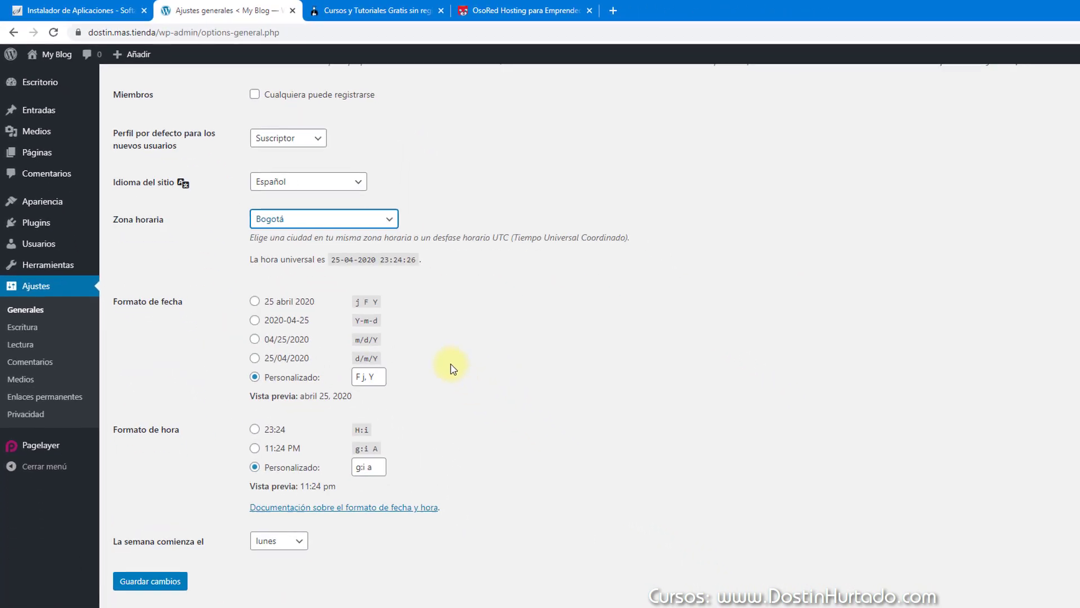
{"action": "scroll", "coordinate": [445, 360], "scroll_direction": "up", "scroll_amount": 5}
{"action": "scroll", "coordinate": [440, 357], "scroll_direction": "down", "scroll_amount": 4}
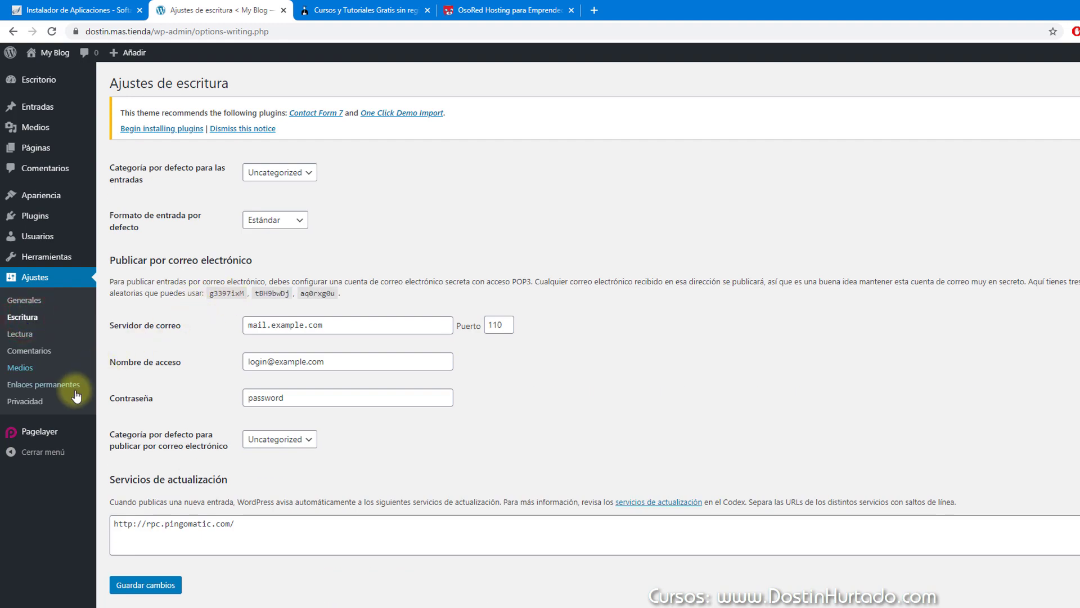
Choose the Nombre de la entrada (/%postname%/) permalink structure and save it
{"action": "left_click", "coordinate": [57, 388]}
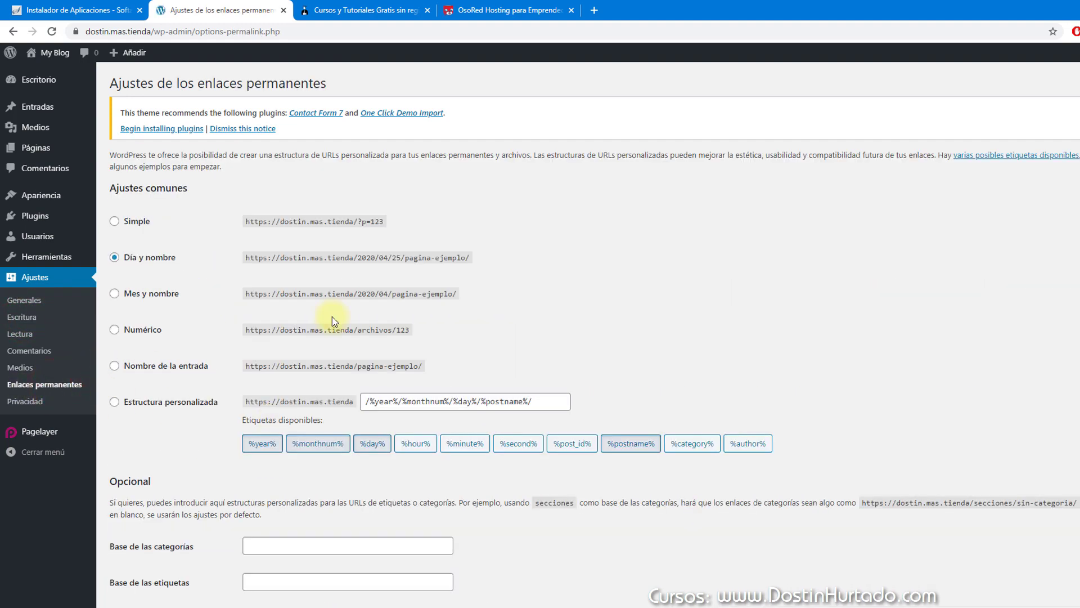
{"action": "scroll", "coordinate": [332, 316], "scroll_direction": "down", "scroll_amount": 1}
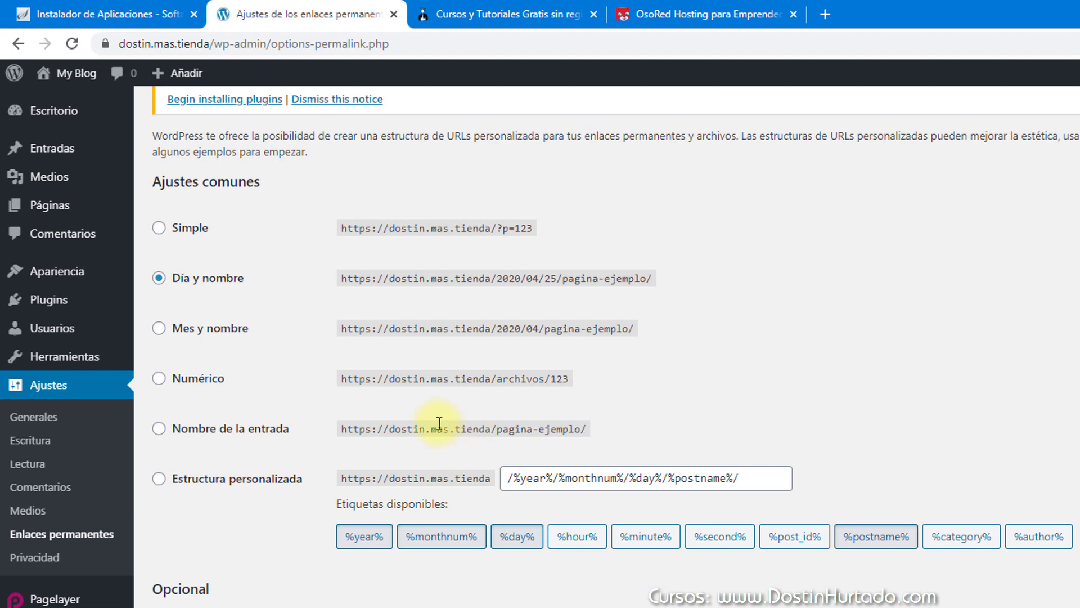
{"action": "left_click_drag", "start_coordinate": [544, 281], "coordinate": [496, 284]}
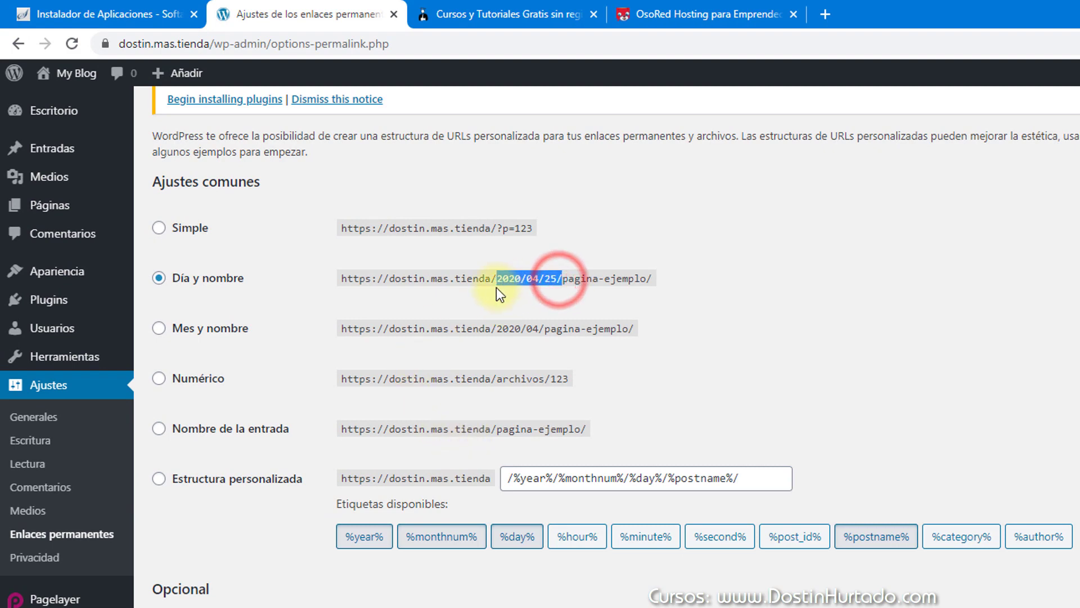
{"action": "left_click", "coordinate": [529, 280]}
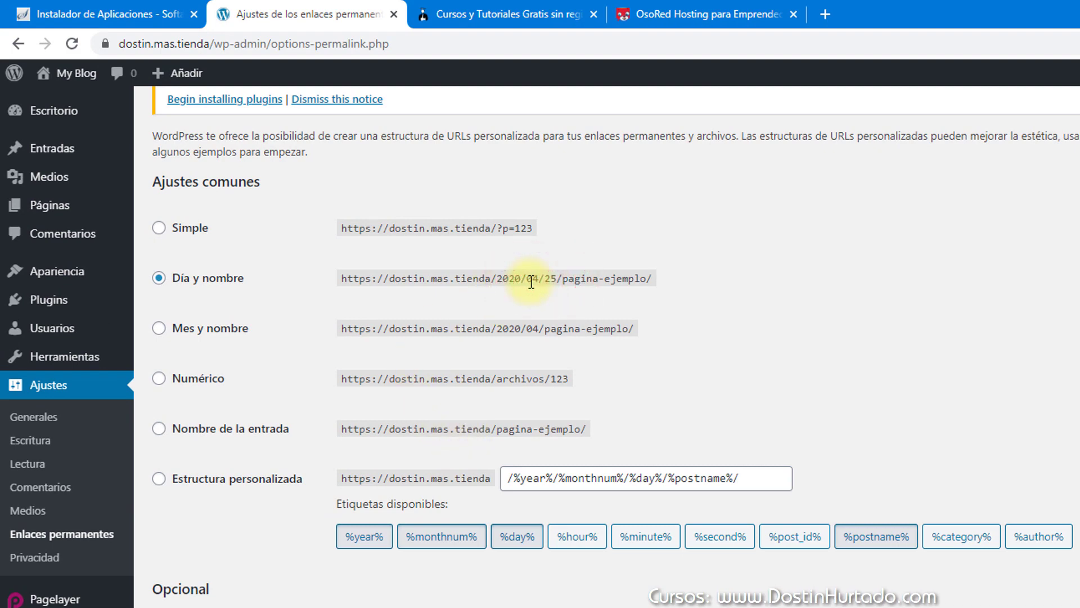
{"action": "left_click", "coordinate": [225, 432]}
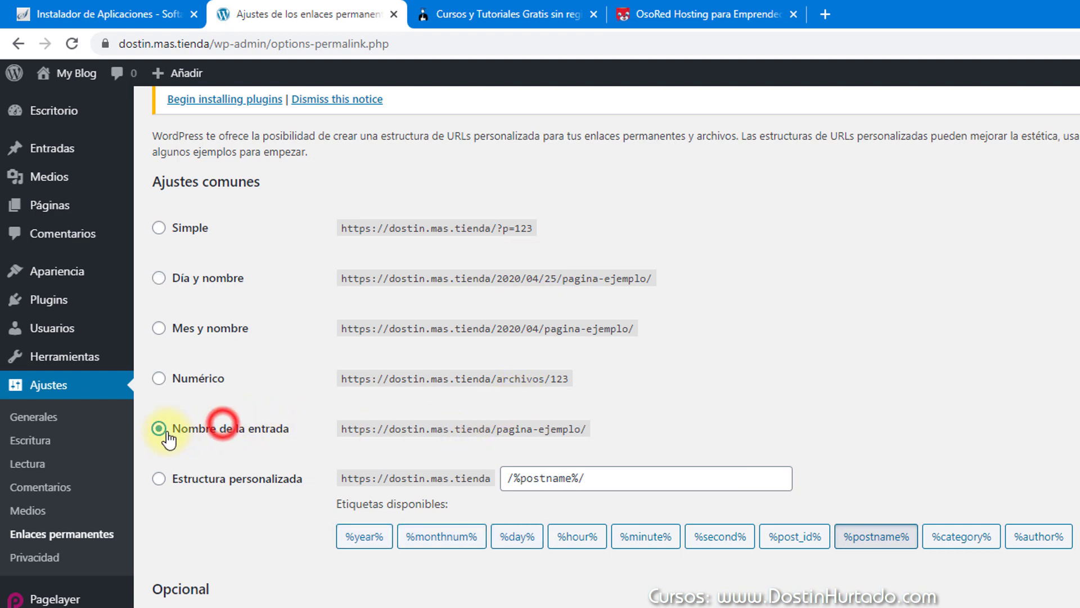
{"action": "left_click_drag", "start_coordinate": [585, 429], "coordinate": [495, 429]}
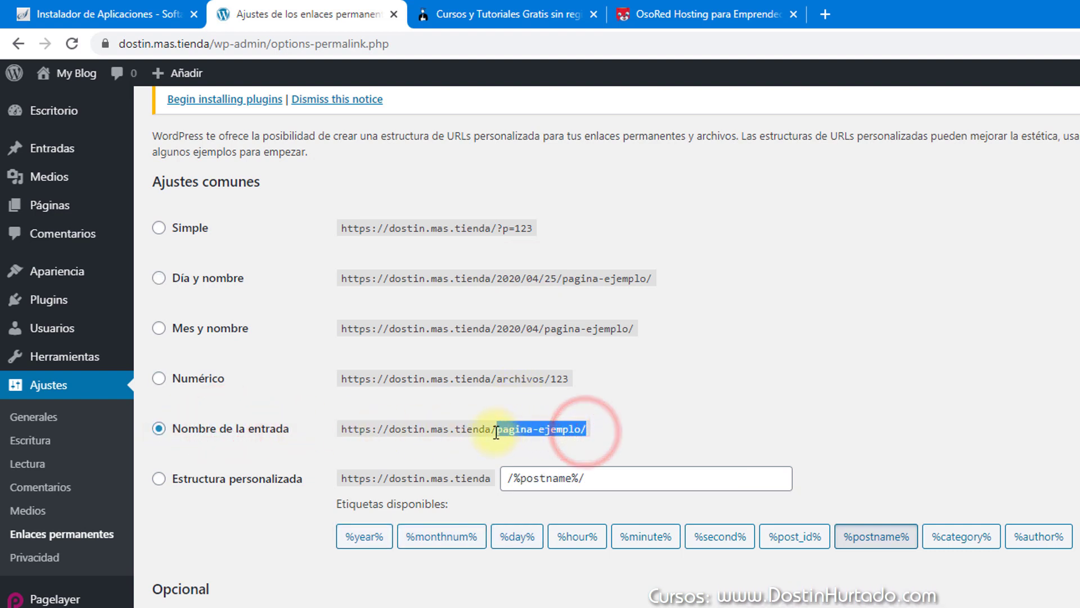
{"action": "left_click", "coordinate": [579, 423]}
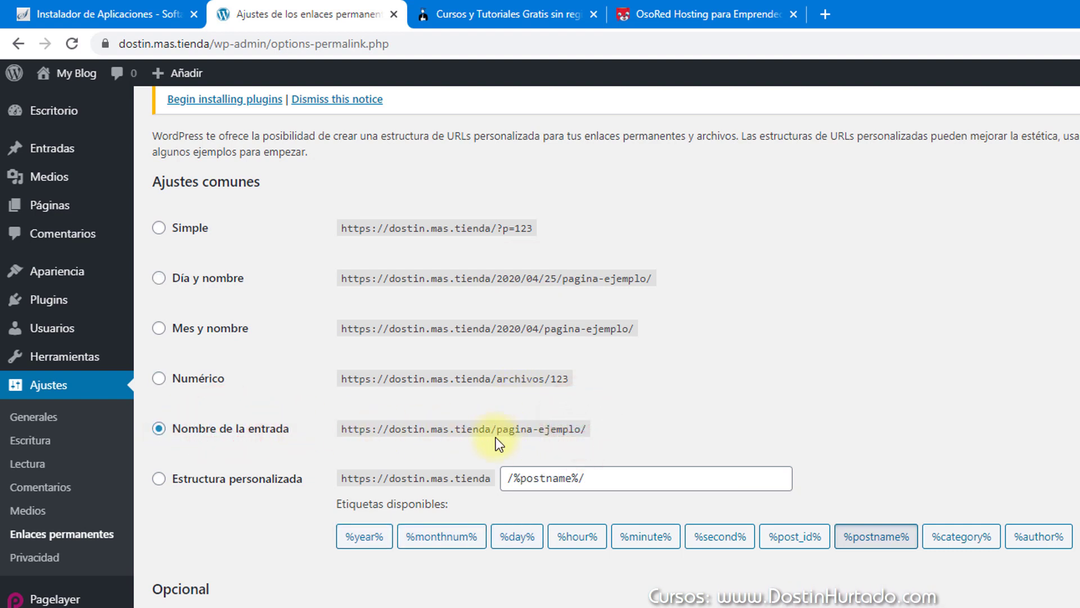
{"action": "left_click_drag", "start_coordinate": [517, 432], "coordinate": [585, 429]}
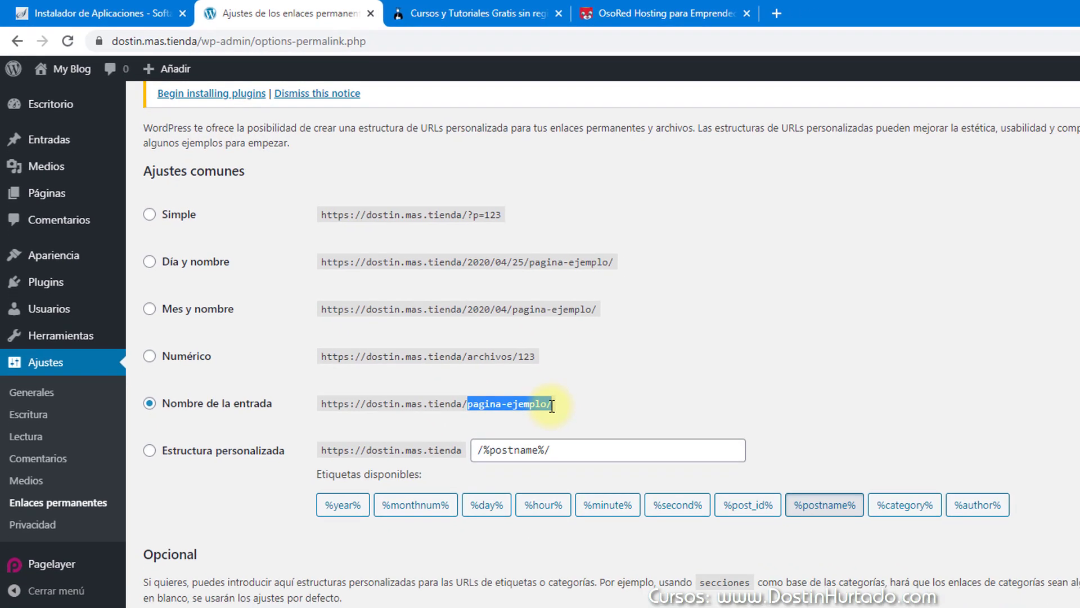
{"action": "left_click", "coordinate": [580, 428]}
{"action": "left_click", "coordinate": [135, 528]}
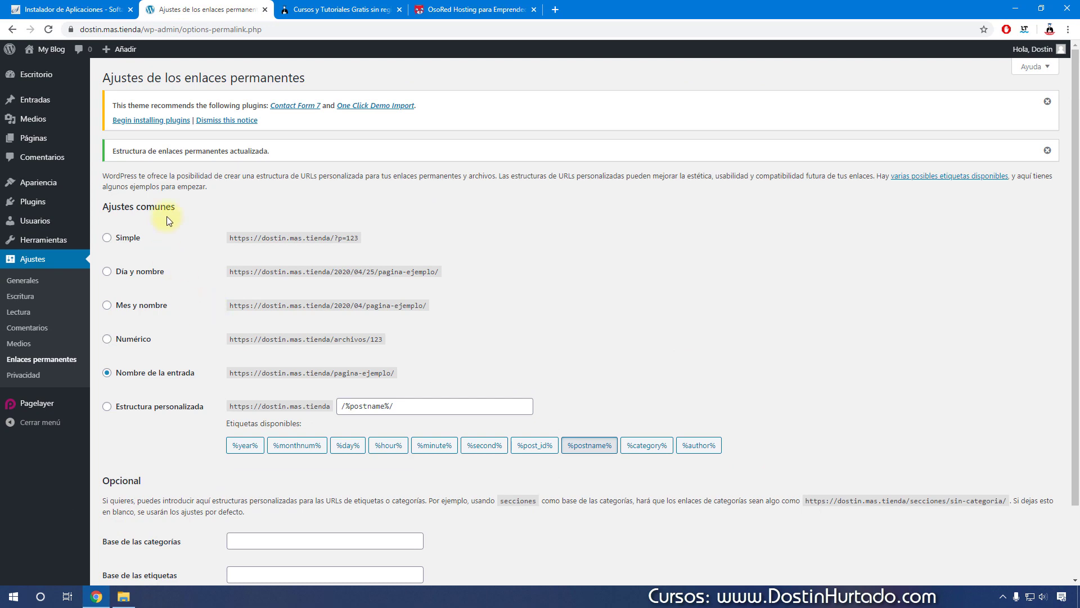
Close the Cursos y Tutoriales tab and return to the Escritorio dashboard
{"action": "left_click", "coordinate": [45, 75]}
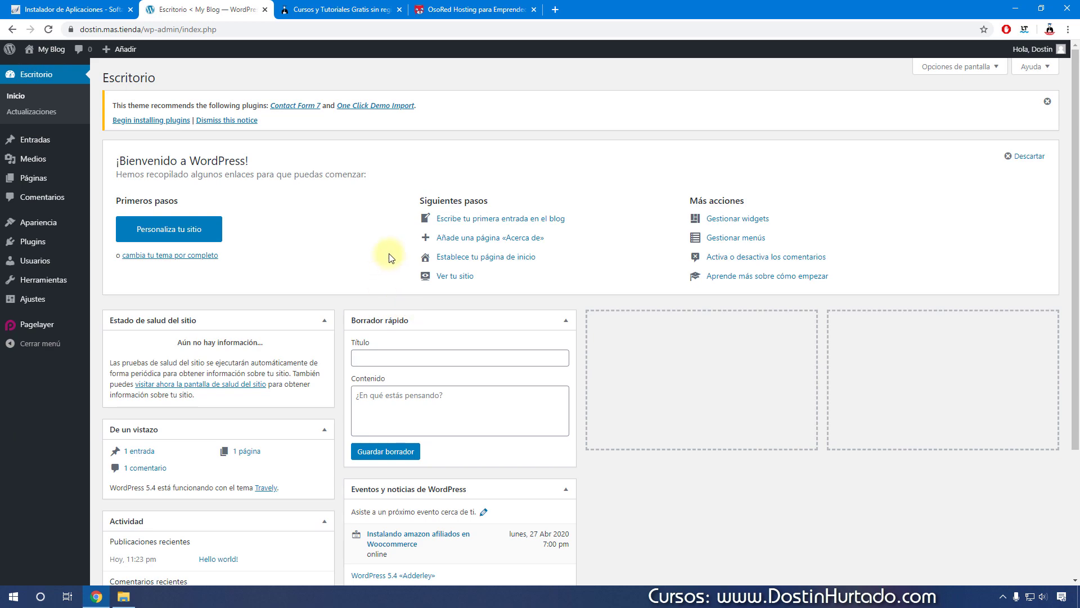
{"action": "left_click", "coordinate": [301, 10]}
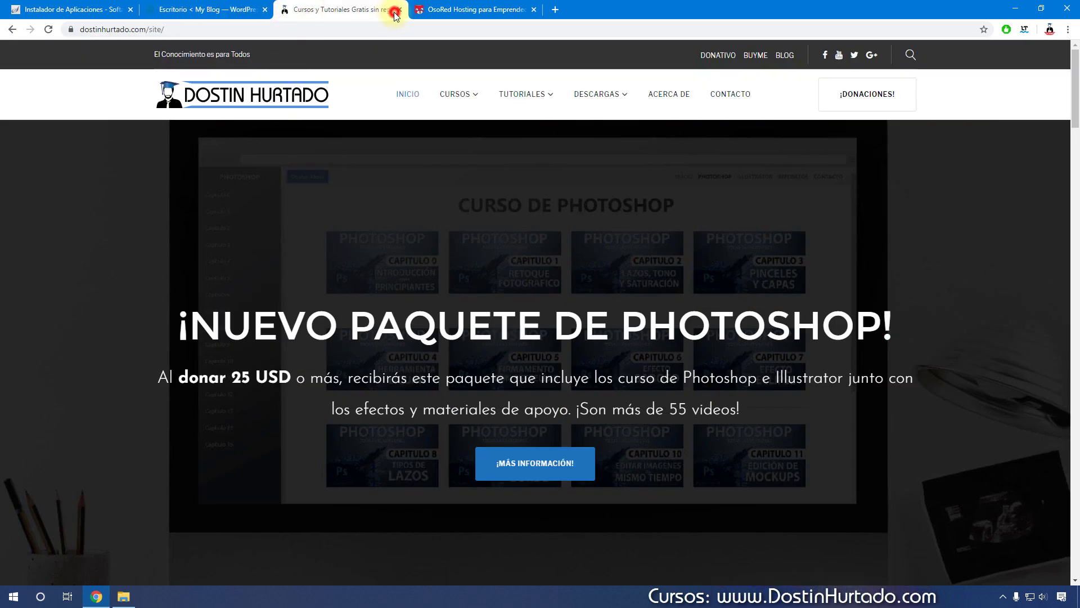
{"action": "left_click", "coordinate": [396, 14]}
{"action": "left_click", "coordinate": [261, 28]}
{"action": "left_click", "coordinate": [206, 9]}
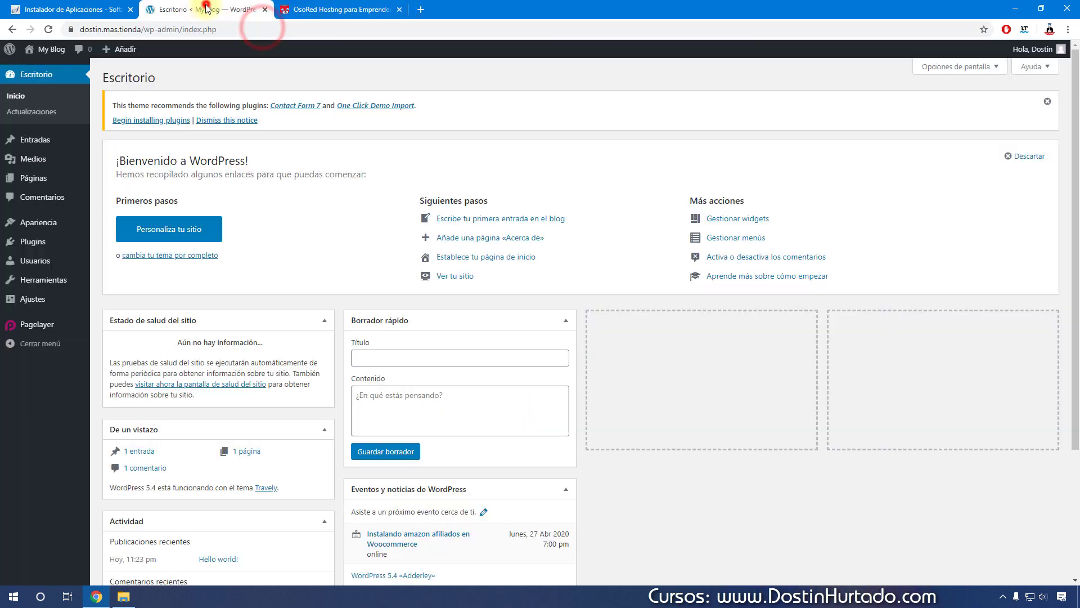
Open the My Blog homepage in a new tab, review it, then return to Escritorio
{"action": "middle_click", "coordinate": [51, 49]}
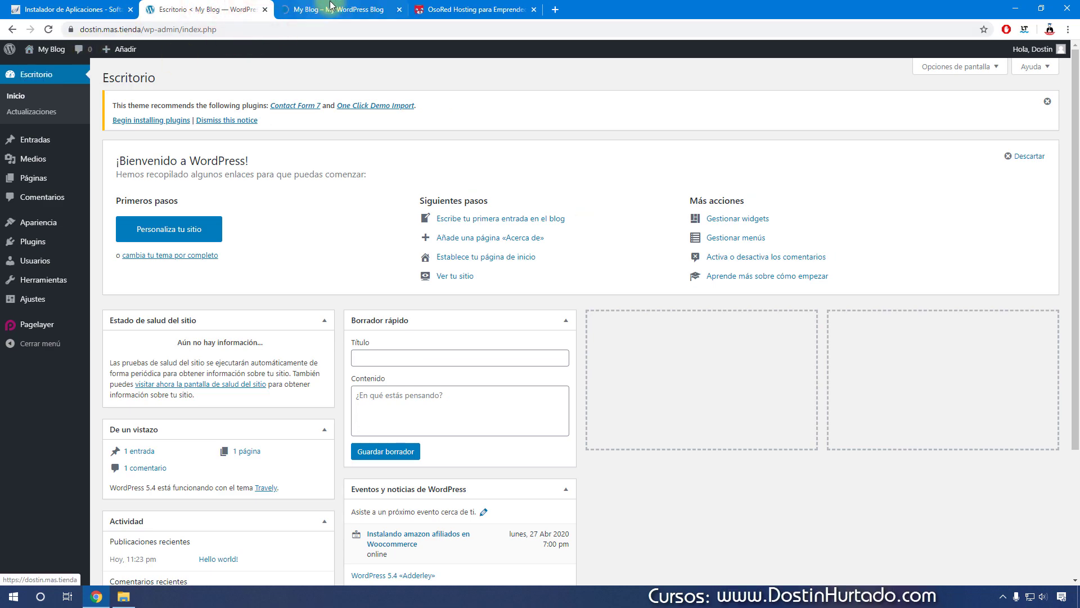
{"action": "left_click", "coordinate": [331, 7]}
{"action": "scroll", "coordinate": [360, 255], "scroll_direction": "down", "scroll_amount": 4}
{"action": "scroll", "coordinate": [384, 388], "scroll_direction": "up", "scroll_amount": 3}
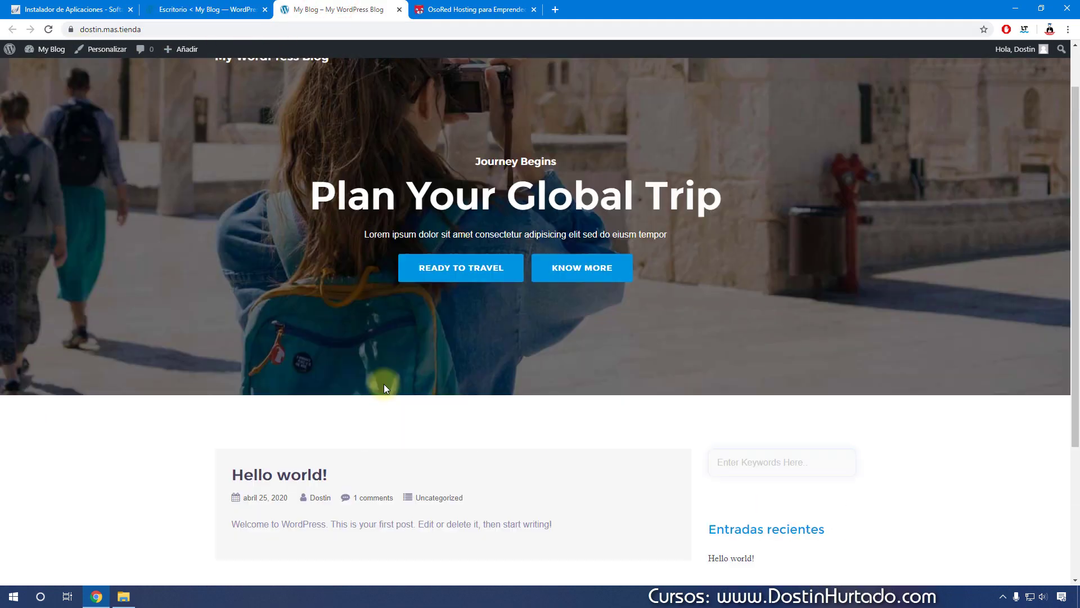
{"action": "scroll", "coordinate": [383, 388], "scroll_direction": "up", "scroll_amount": 1}
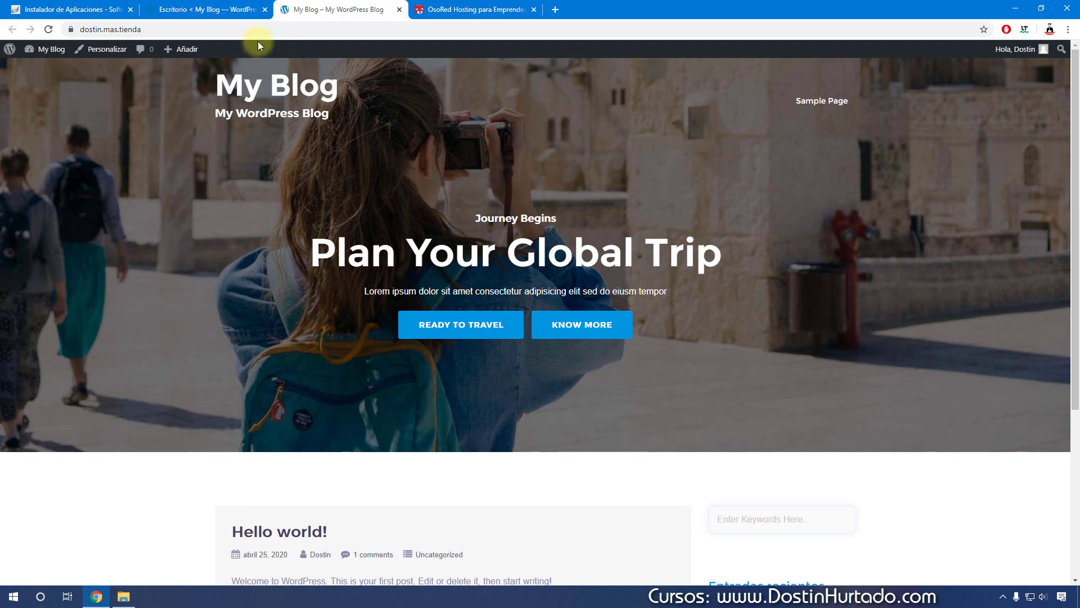
{"action": "left_click", "coordinate": [231, 10]}
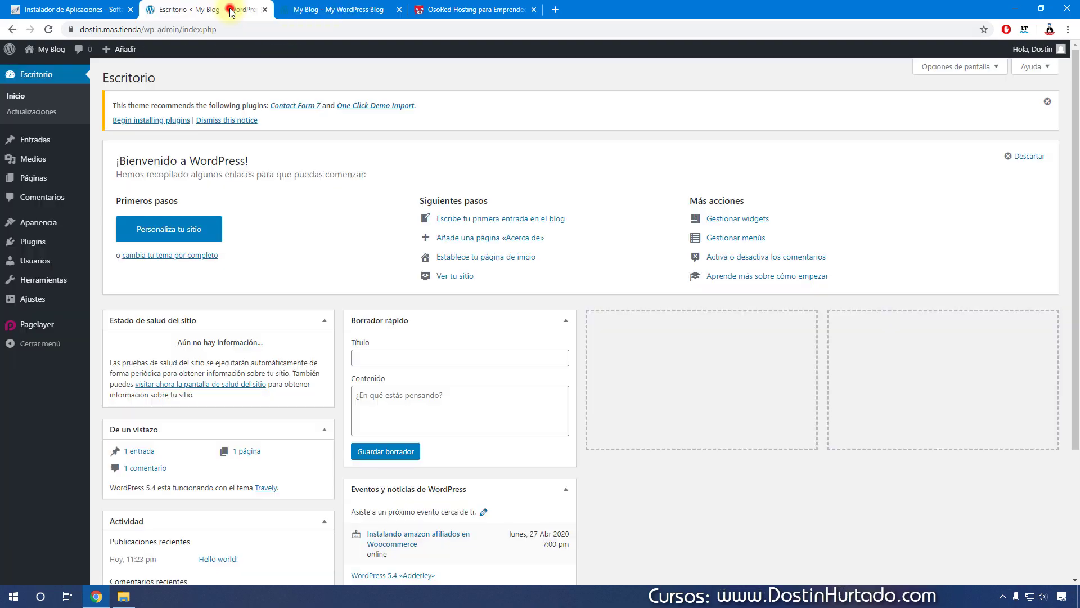
Create and publish a new page titled 'inicio'
{"action": "left_click", "coordinate": [26, 139]}
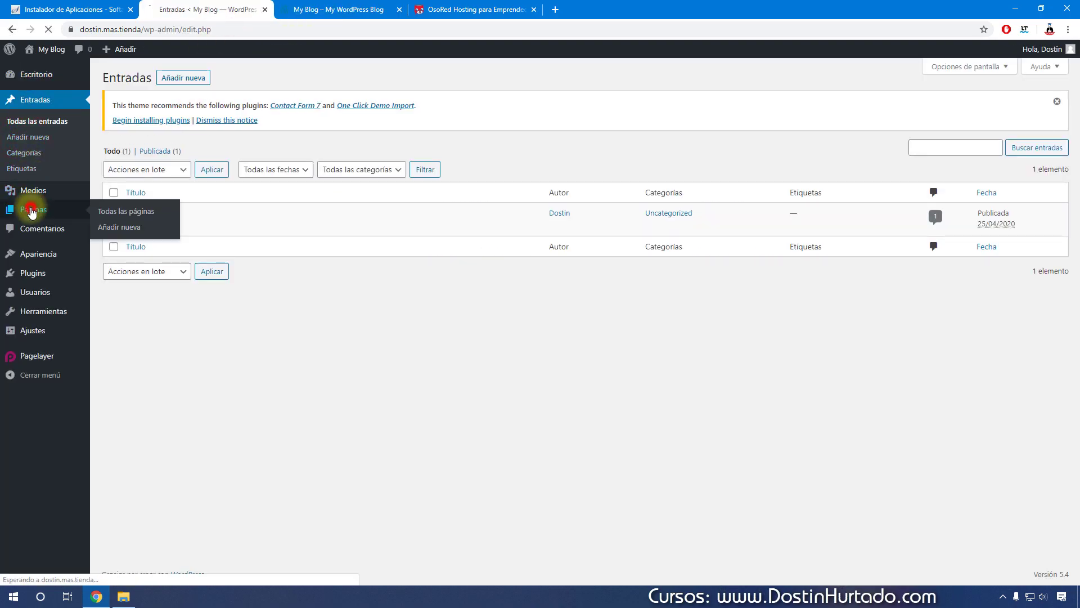
{"action": "left_click", "coordinate": [34, 208]}
{"action": "left_click", "coordinate": [194, 78]}
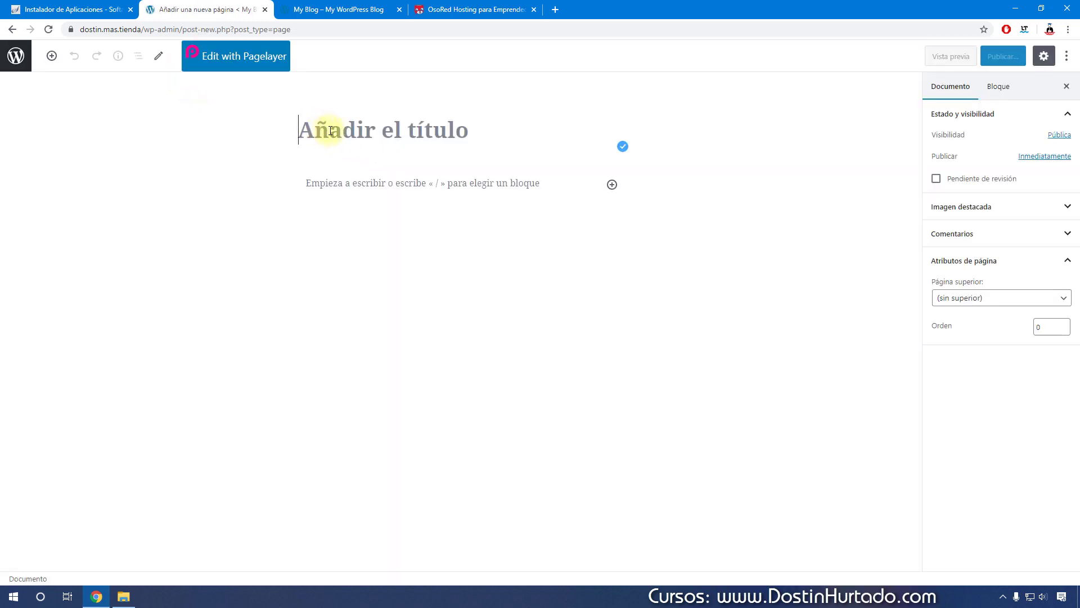
{"action": "type", "text": "inicio"}
{"action": "left_click", "coordinate": [1003, 56]}
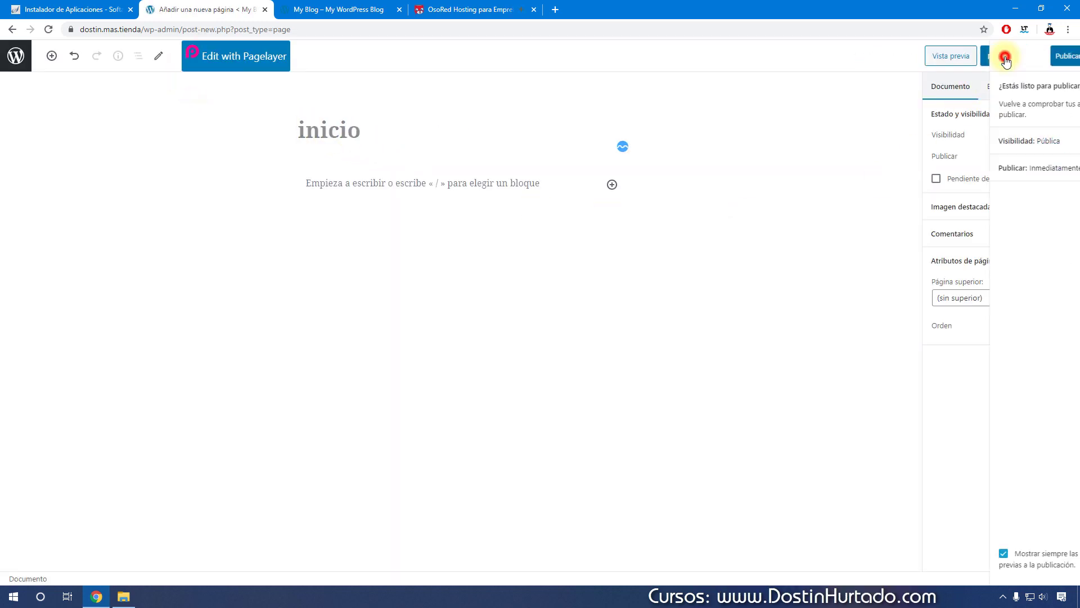
{"action": "left_click", "coordinate": [1003, 56]}
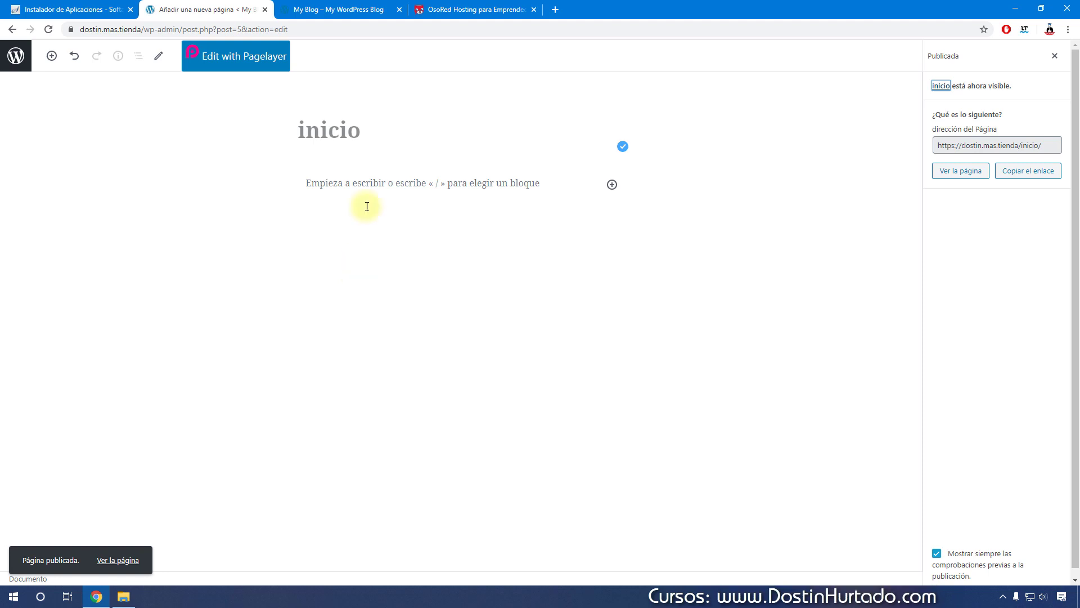
Check the front page, then browse the block inserter on inicio and switch to Pagelayer
{"action": "left_click", "coordinate": [312, 10]}
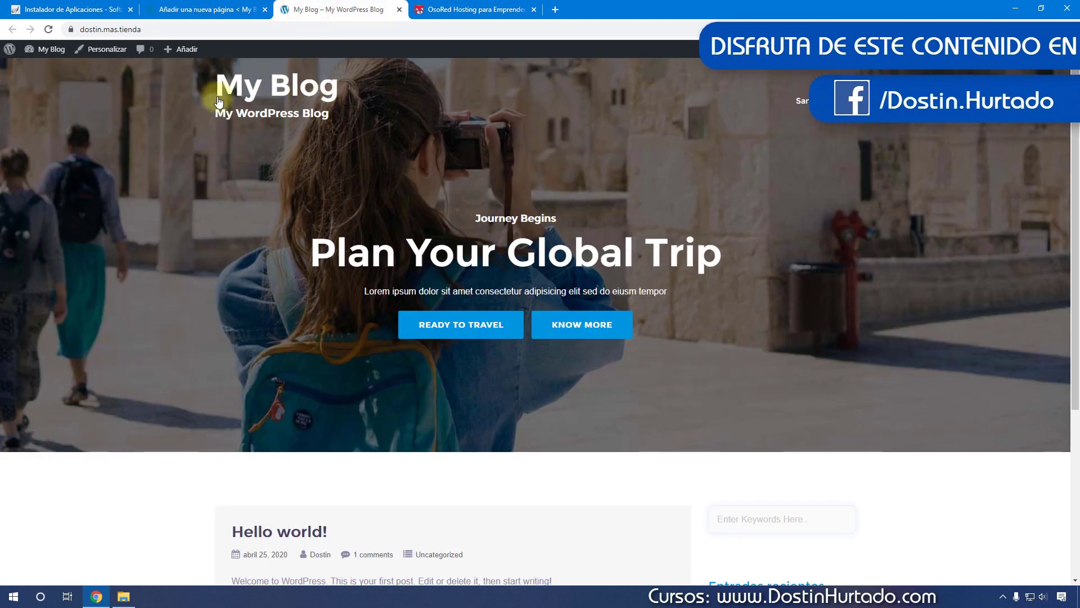
{"action": "left_click", "coordinate": [242, 8]}
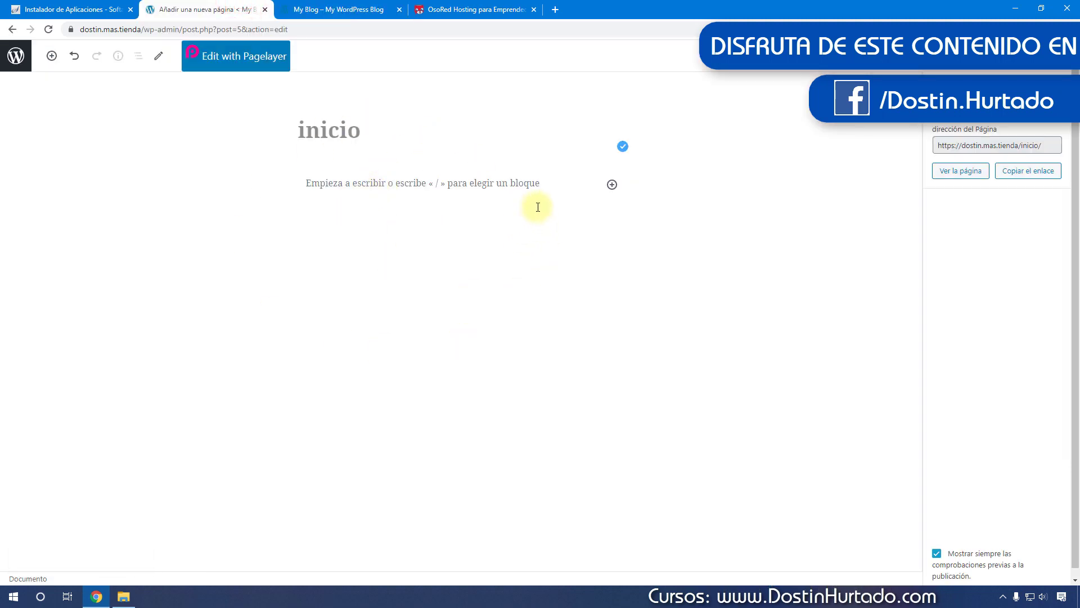
{"action": "left_click", "coordinate": [611, 185]}
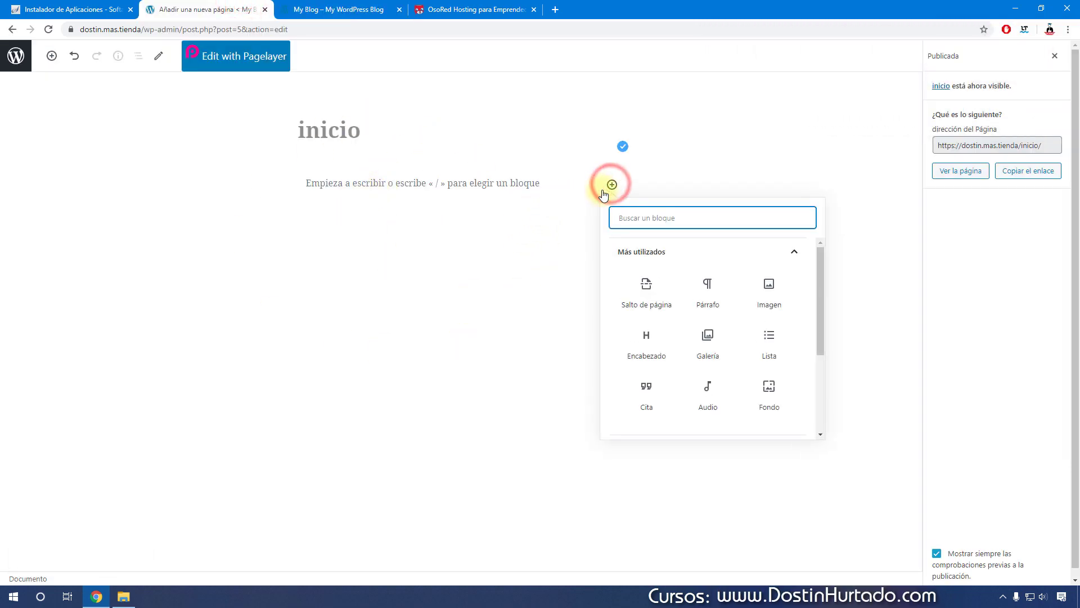
{"action": "left_click", "coordinate": [794, 254]}
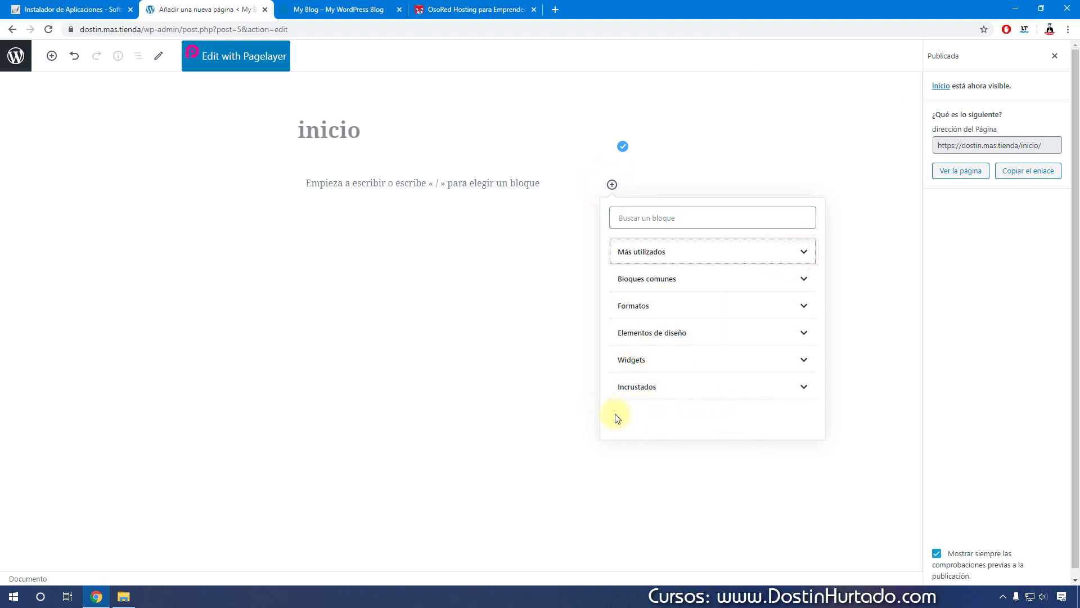
{"action": "left_click", "coordinate": [489, 337]}
{"action": "left_click", "coordinate": [417, 55]}
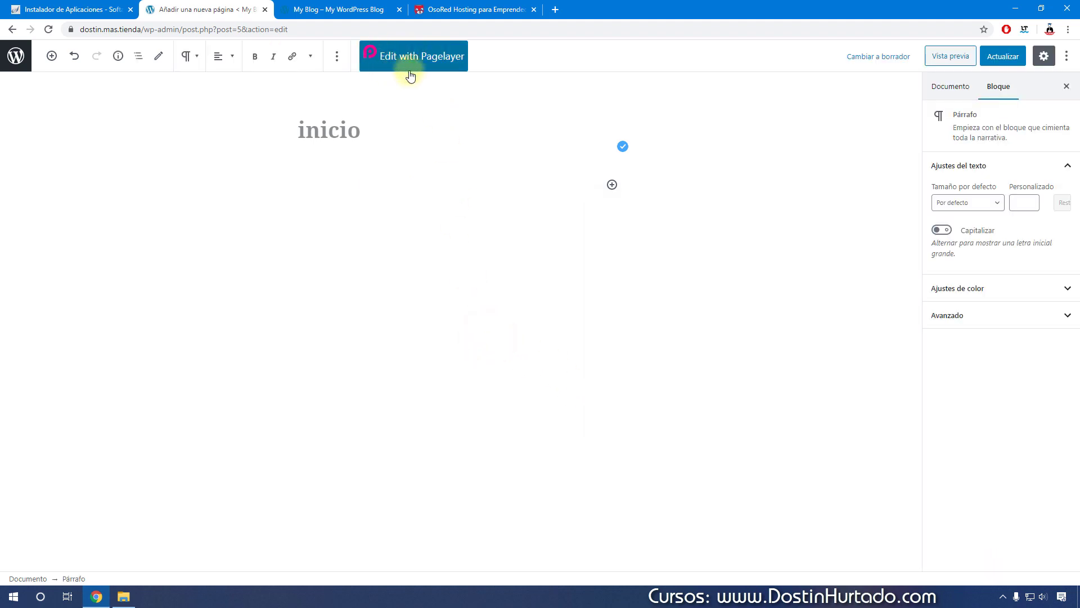
Leave the block editor for Pagelayer and insert the What We Offer section template
{"action": "left_click", "coordinate": [419, 56]}
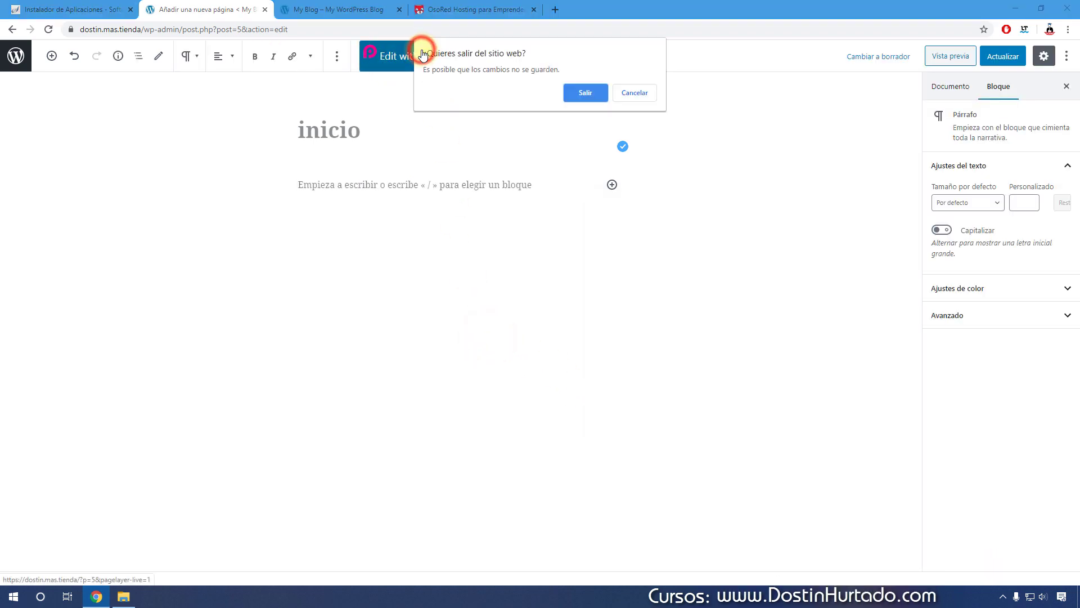
{"action": "left_click", "coordinate": [587, 92]}
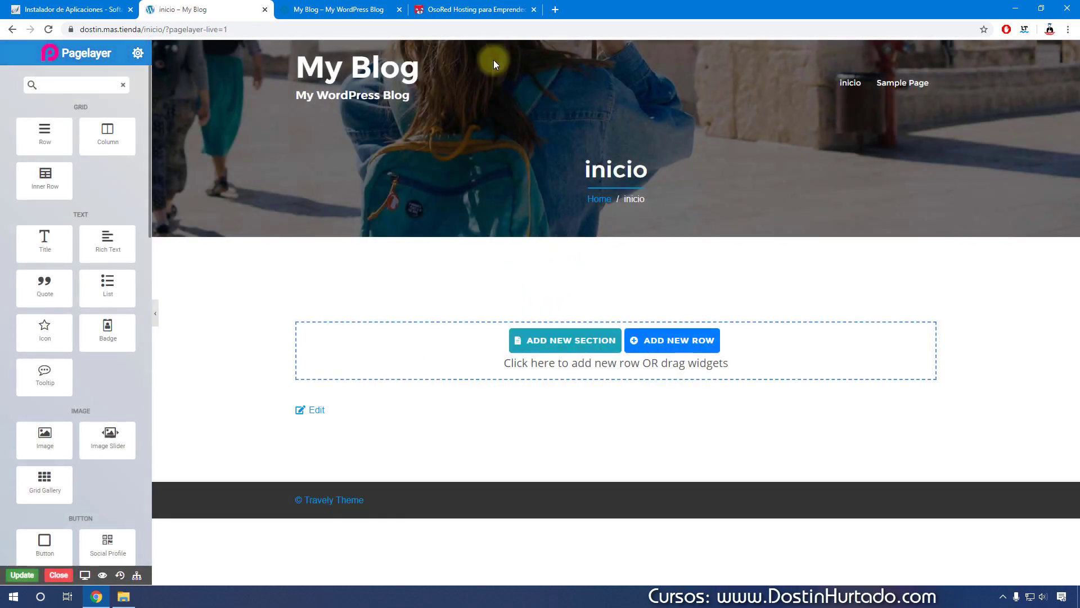
{"action": "left_click", "coordinate": [579, 355]}
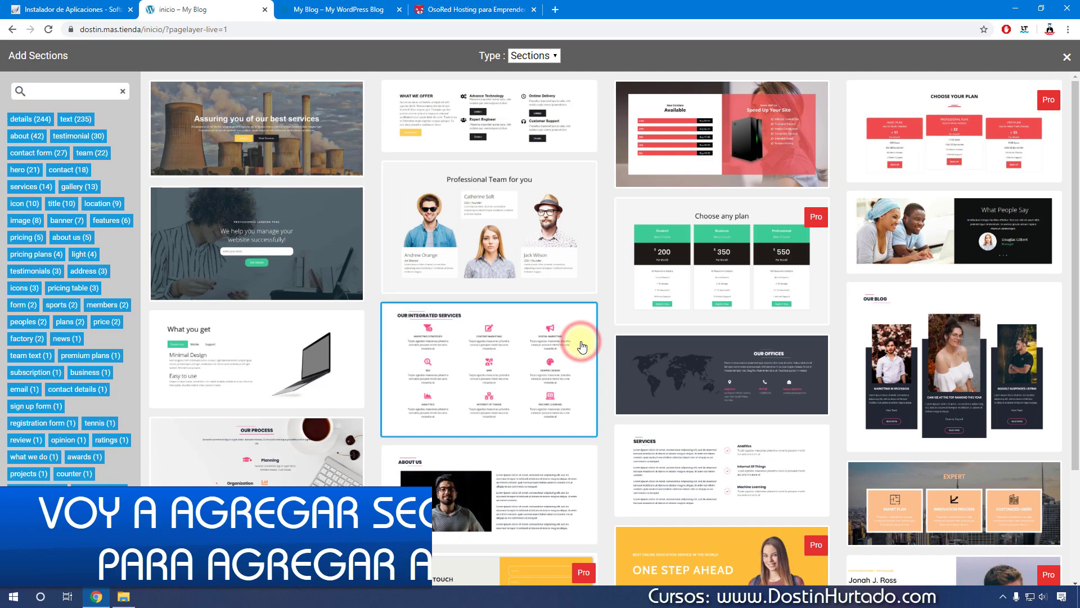
{"action": "left_click", "coordinate": [544, 154]}
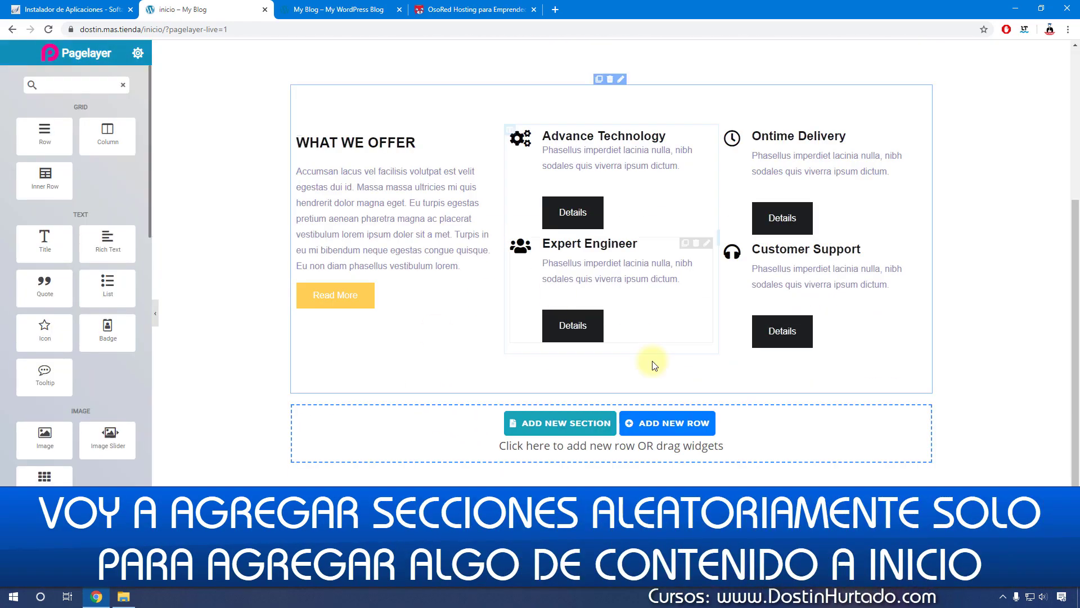
Add the What you get and Expert section templates below it
{"action": "left_click", "coordinate": [568, 408]}
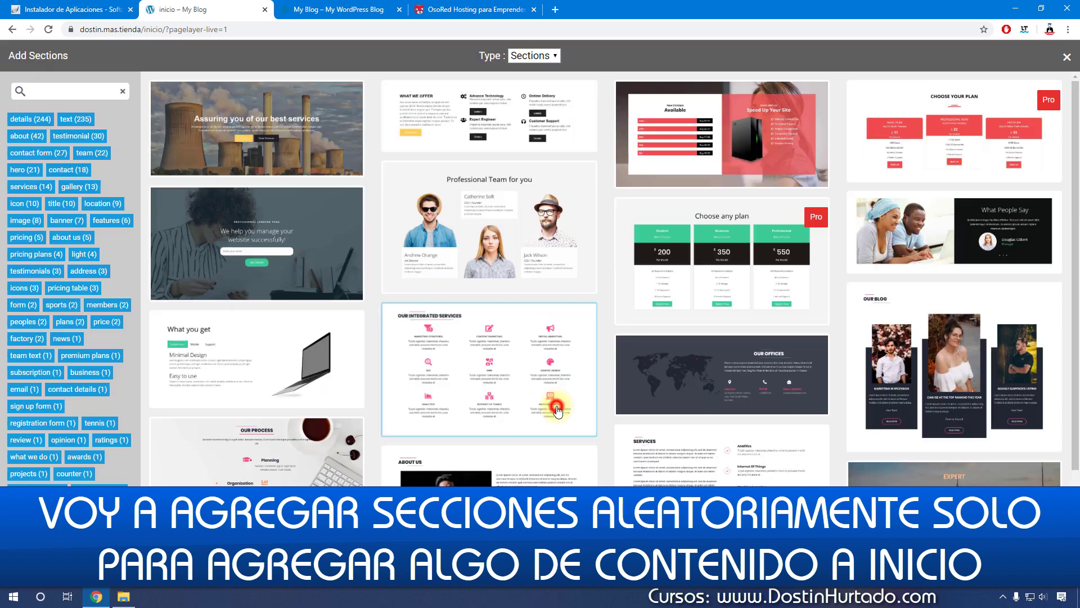
{"action": "left_click", "coordinate": [285, 362]}
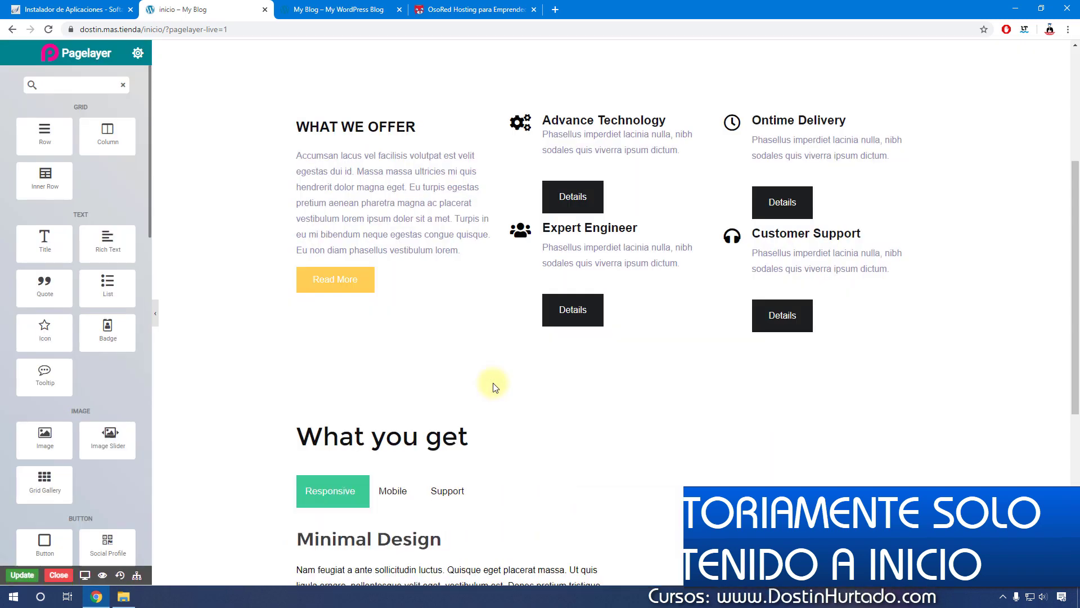
{"action": "scroll", "coordinate": [495, 386], "scroll_direction": "down", "scroll_amount": 6}
{"action": "left_click", "coordinate": [563, 408]}
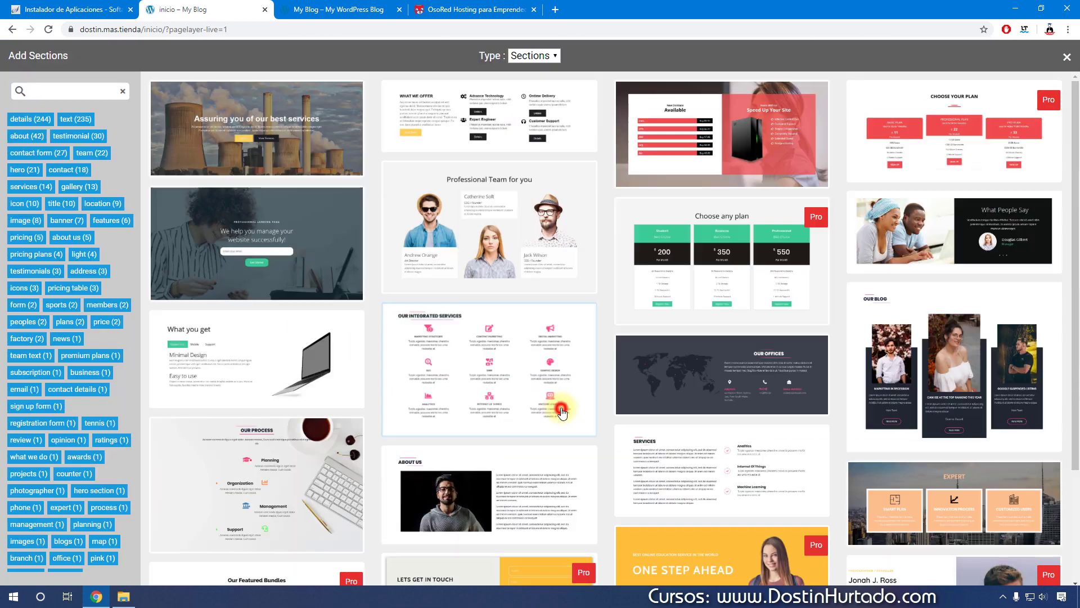
{"action": "left_click", "coordinate": [903, 478]}
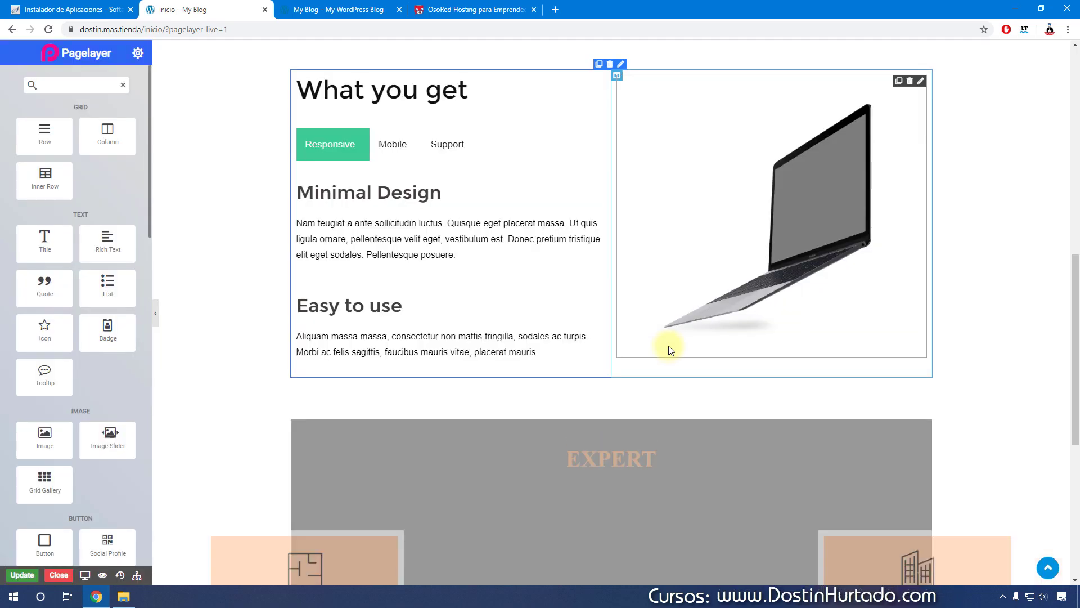
Set Container Width to Full for the Expert, What you get and WHAT WE OFFER rows
{"action": "left_click", "coordinate": [620, 414]}
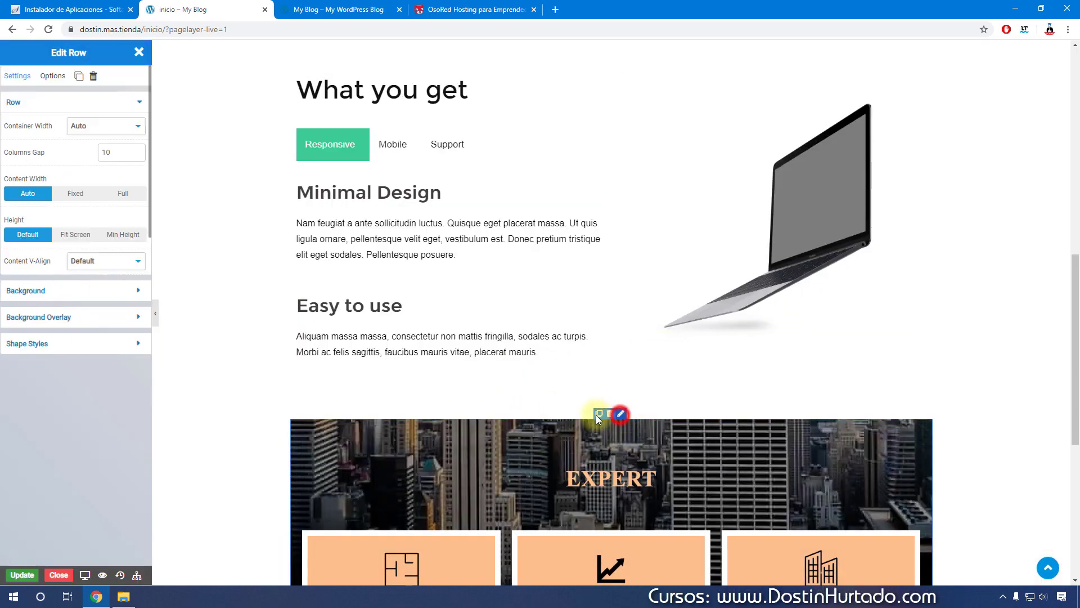
{"action": "left_click", "coordinate": [106, 126]}
{"action": "left_click", "coordinate": [101, 147]}
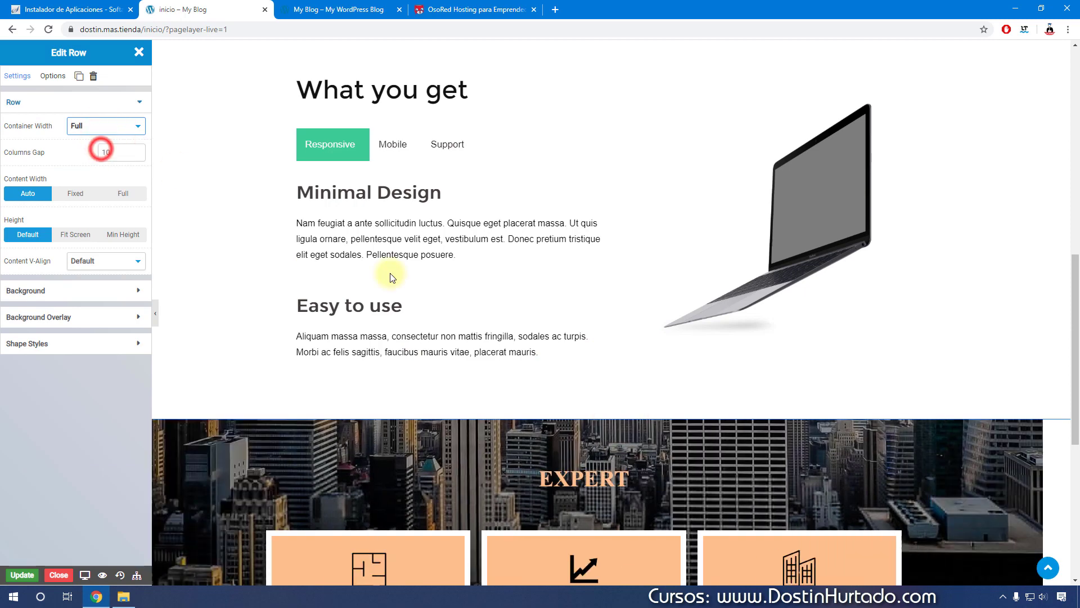
{"action": "scroll", "coordinate": [392, 277], "scroll_direction": "up", "scroll_amount": 2}
{"action": "left_click", "coordinate": [620, 177]}
{"action": "left_click", "coordinate": [116, 125]}
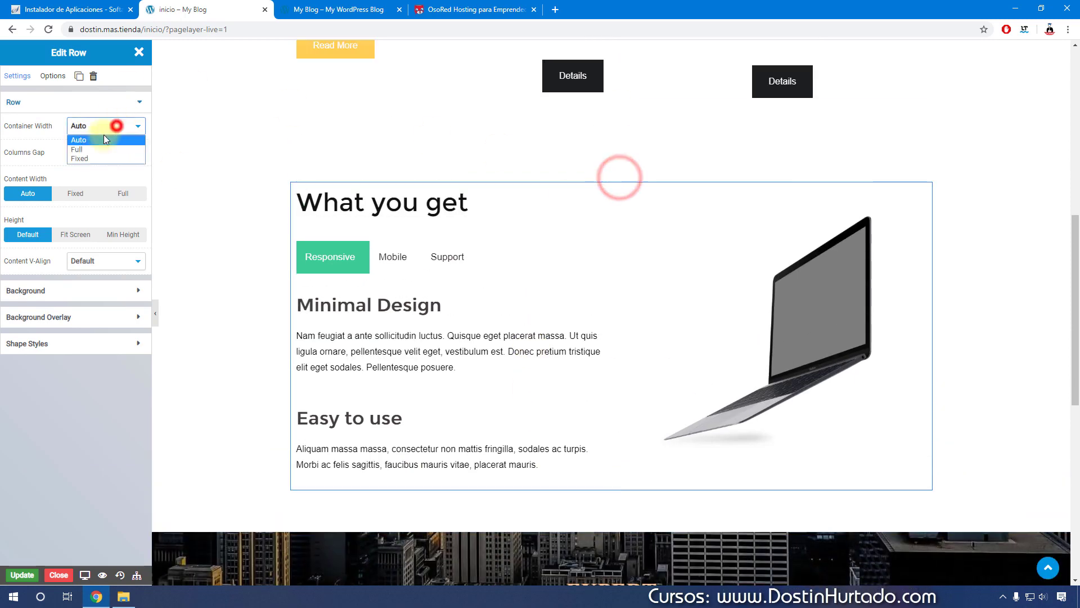
{"action": "left_click", "coordinate": [77, 149]}
{"action": "scroll", "coordinate": [501, 223], "scroll_direction": "up", "scroll_amount": 6}
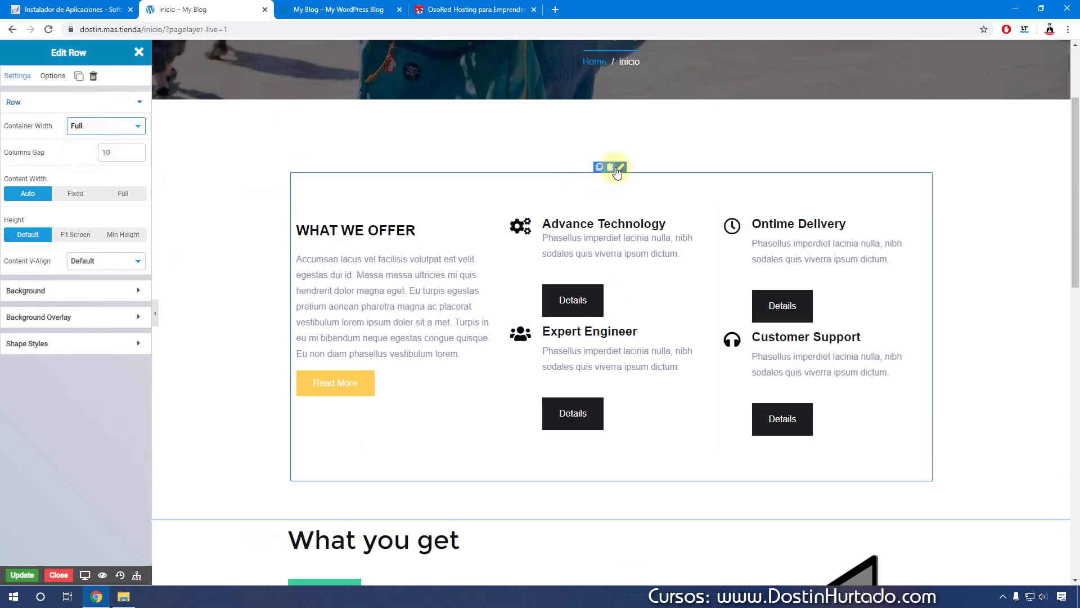
{"action": "left_click", "coordinate": [619, 167]}
{"action": "left_click", "coordinate": [76, 125]}
{"action": "left_click", "coordinate": [75, 149]}
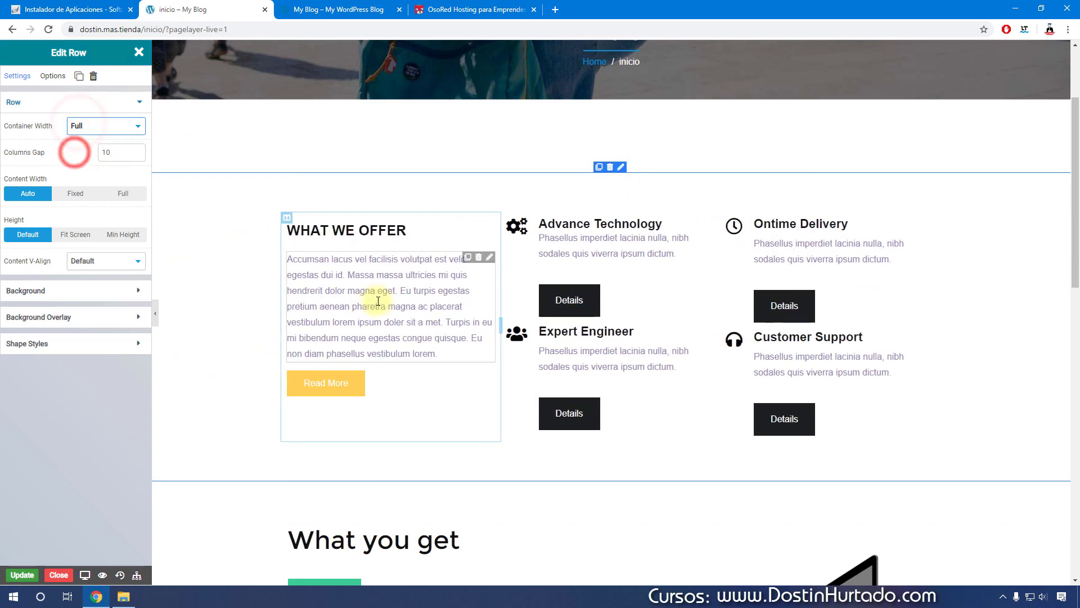
Save the inicio page with Update, acknowledge the confirmation, and open a preview
{"action": "left_click", "coordinate": [22, 574]}
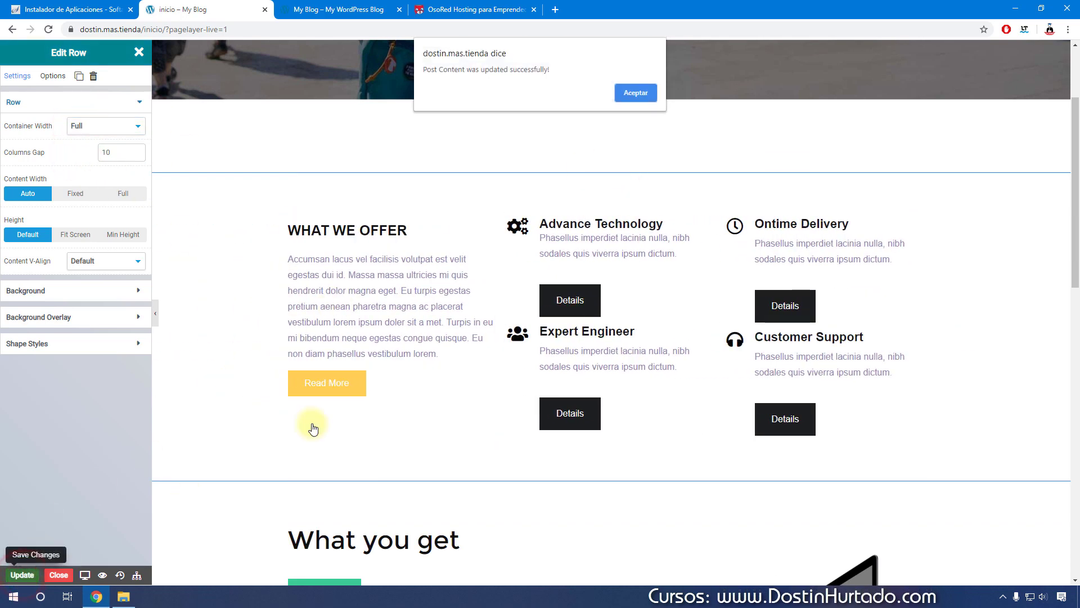
{"action": "left_click", "coordinate": [637, 92]}
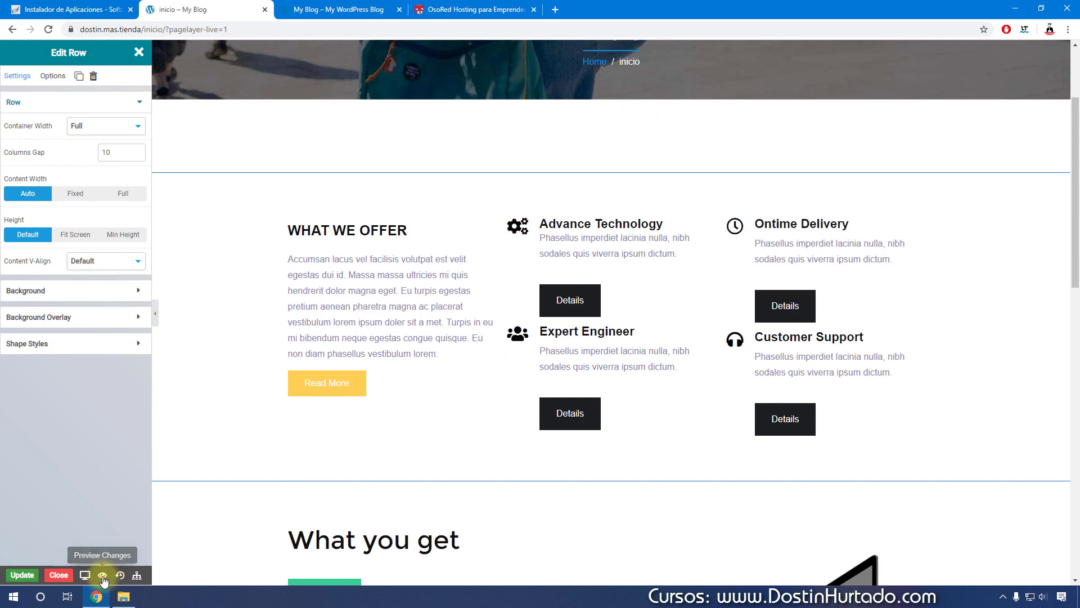
{"action": "left_click", "coordinate": [103, 574]}
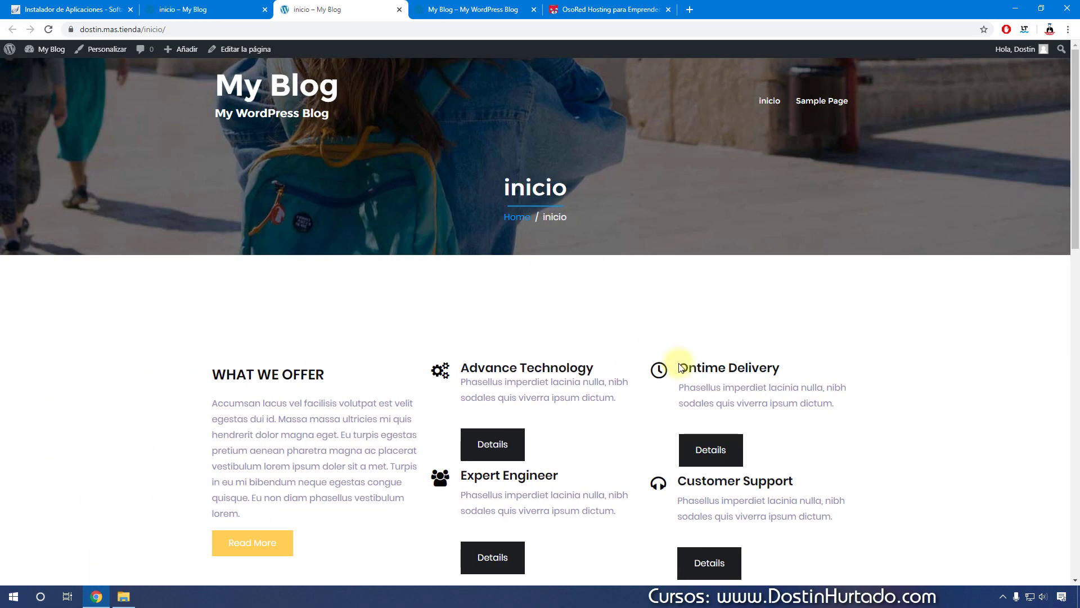
Review the live inicio page preview, including its banner and My Blog title
{"action": "scroll", "coordinate": [568, 325], "scroll_direction": "down", "scroll_amount": 3}
{"action": "scroll", "coordinate": [568, 325], "scroll_direction": "down", "scroll_amount": 12}
{"action": "scroll", "coordinate": [559, 356], "scroll_direction": "up", "scroll_amount": 15}
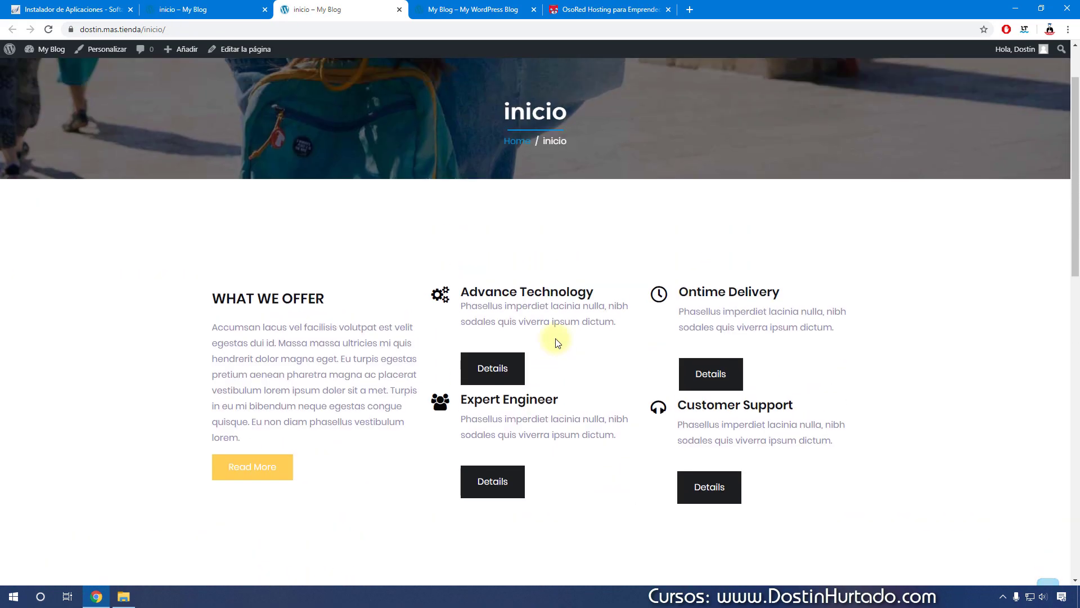
{"action": "left_click_drag", "start_coordinate": [525, 185], "coordinate": [581, 188]}
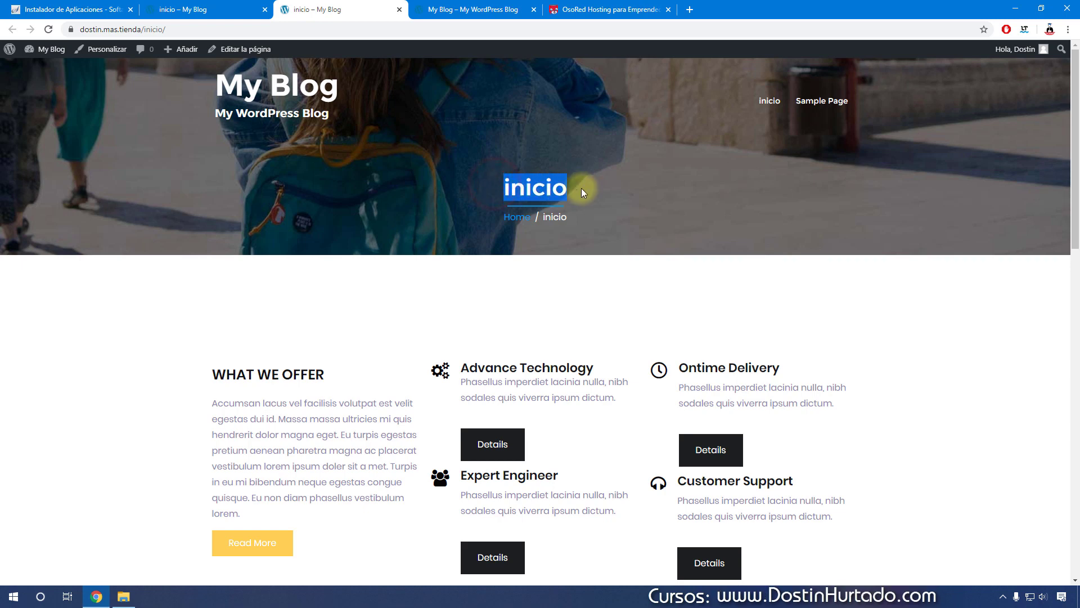
{"action": "left_click", "coordinate": [490, 178]}
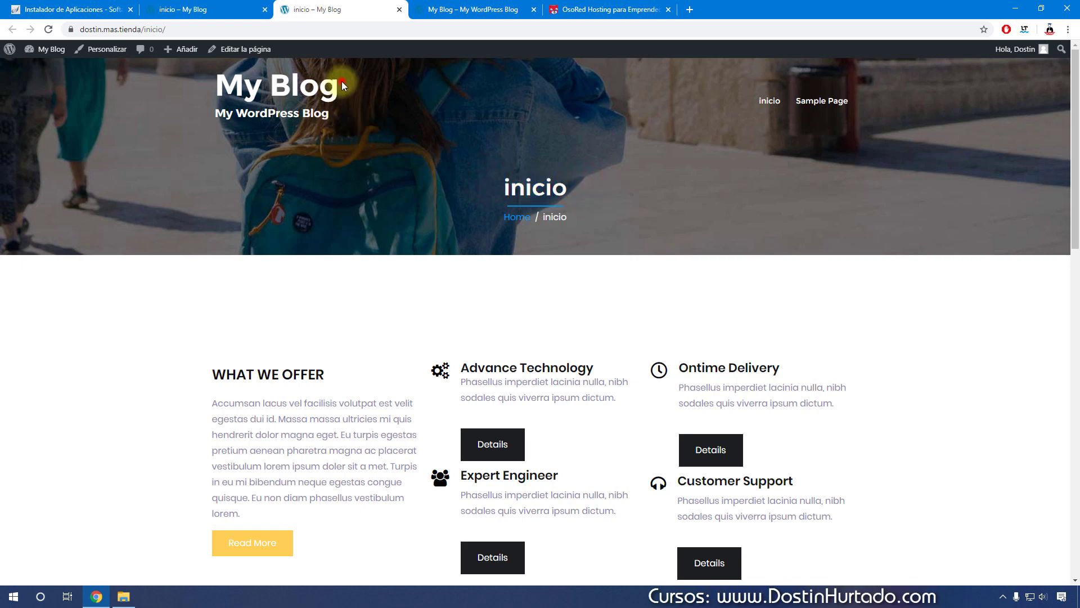
{"action": "left_click_drag", "start_coordinate": [340, 83], "coordinate": [234, 86]}
Close the Pagelayer Edit Row panel, then go to the Escritorio admin dashboard
{"action": "left_click", "coordinate": [205, 7]}
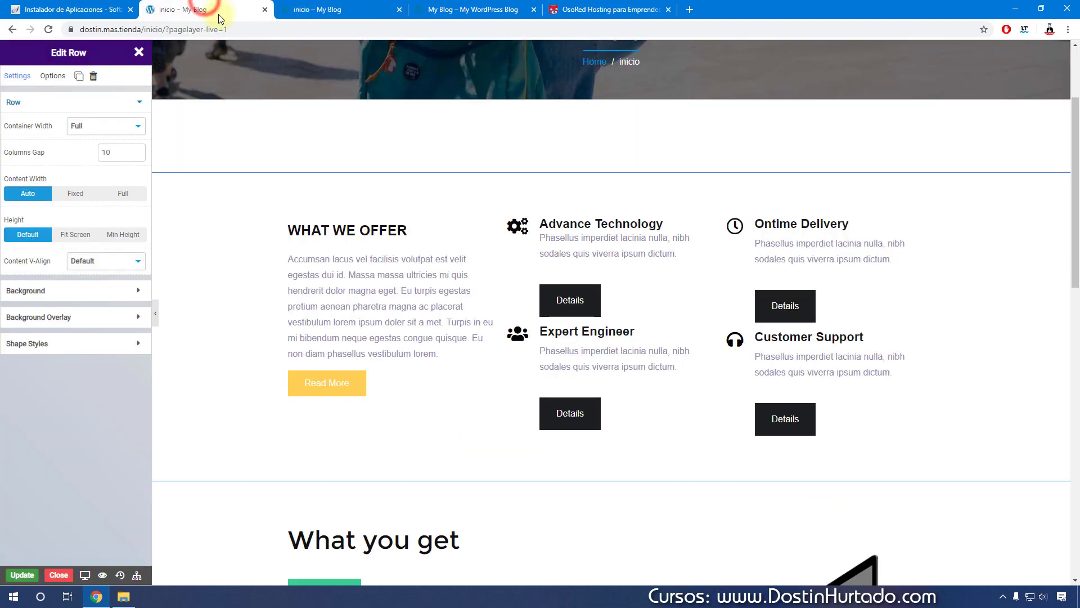
{"action": "left_click", "coordinate": [138, 52]}
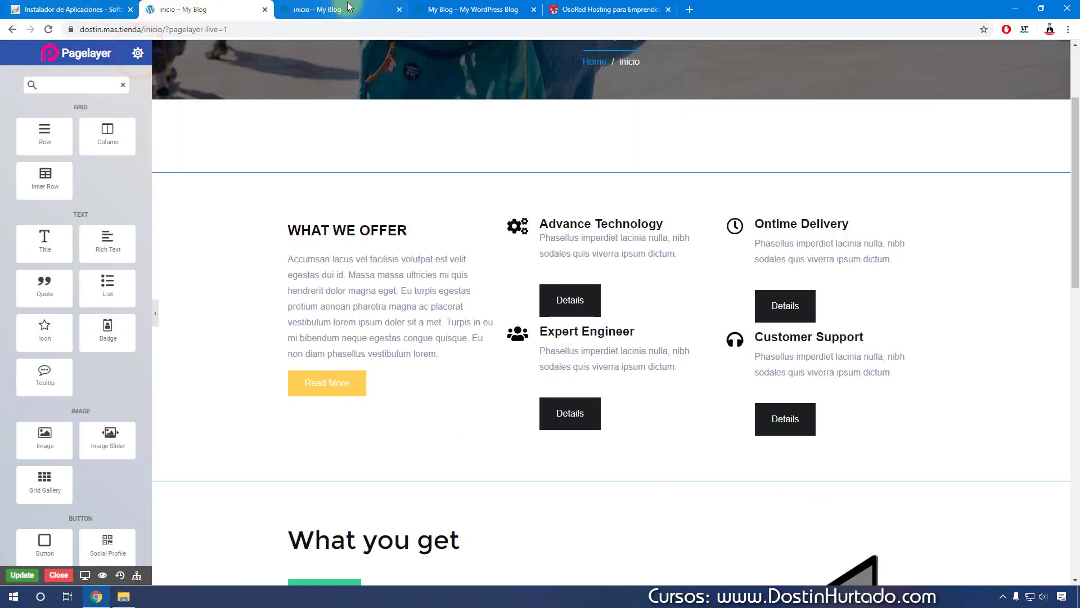
{"action": "left_click", "coordinate": [347, 8]}
{"action": "left_click", "coordinate": [45, 66]}
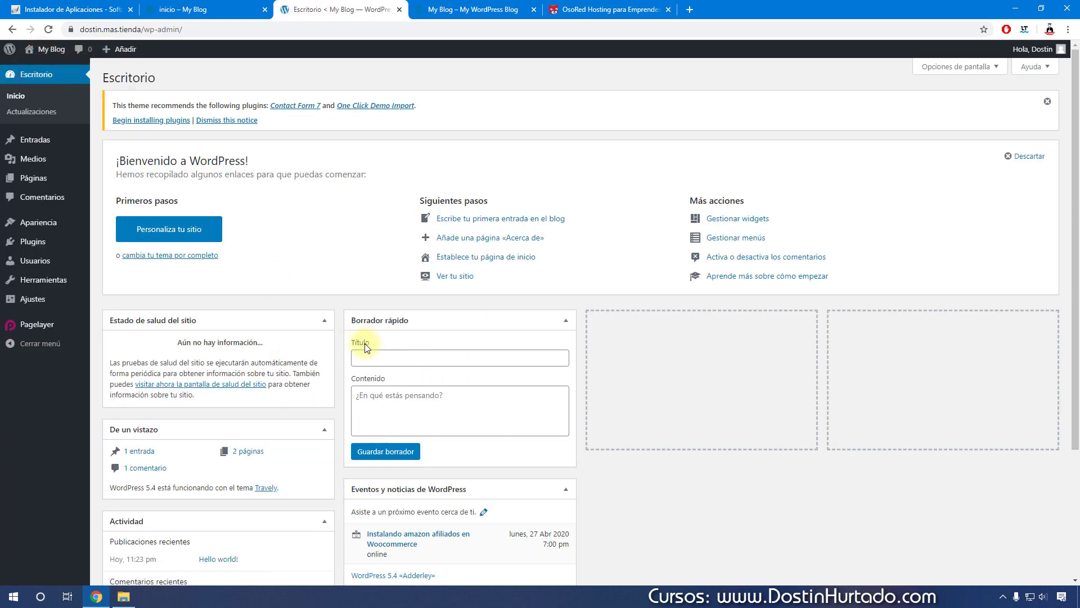
Under Settings > Reading, make the static page 'inicio' the homepage, then open the live site
{"action": "mouse_move", "coordinate": [27, 304]}
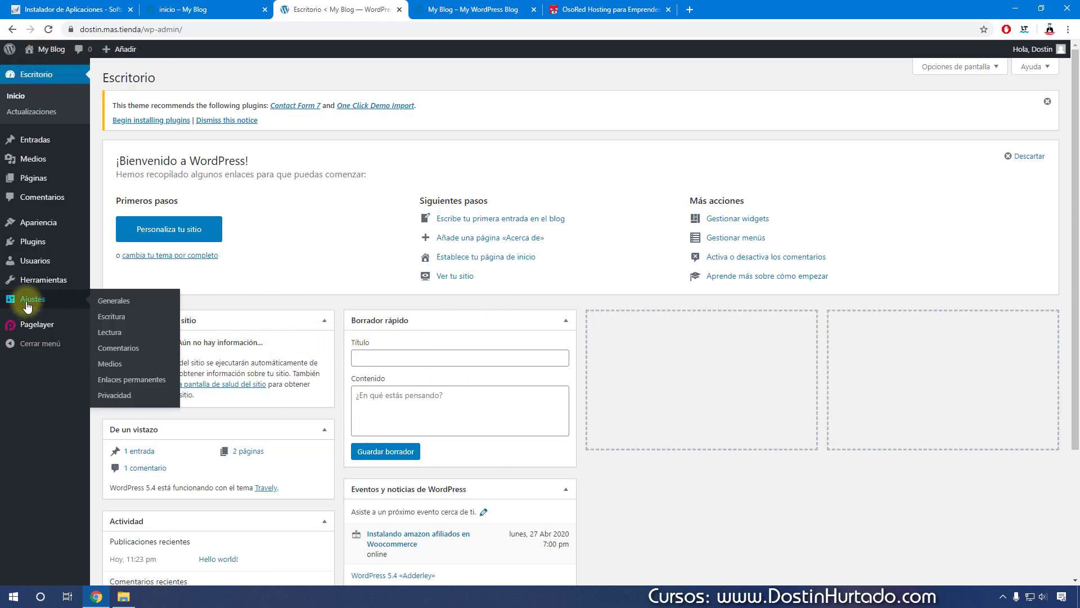
{"action": "left_click", "coordinate": [117, 334]}
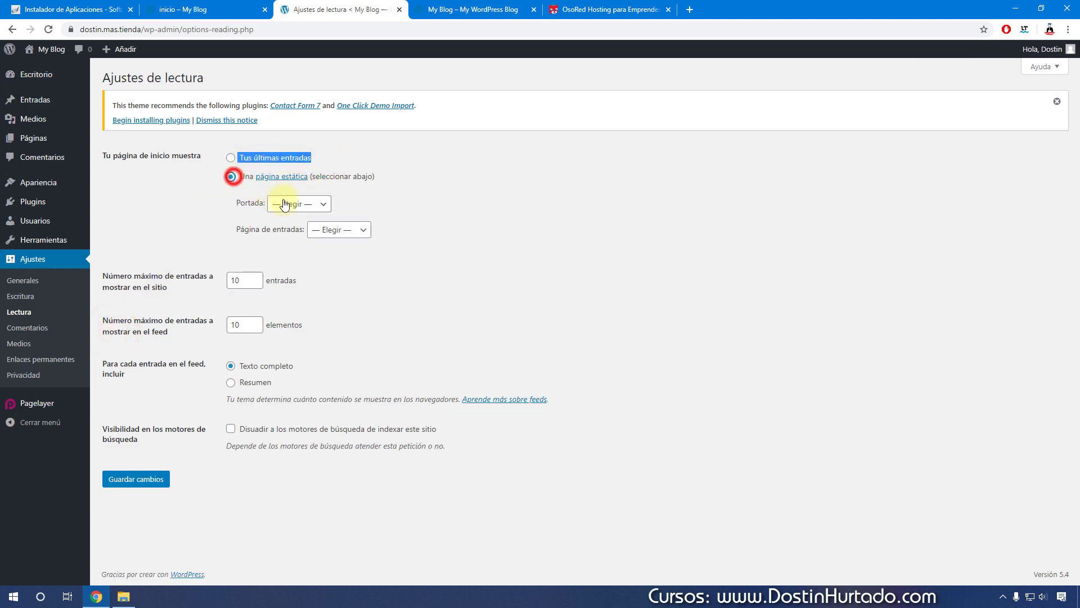
{"action": "left_click", "coordinate": [284, 204]}
{"action": "left_click", "coordinate": [293, 225]}
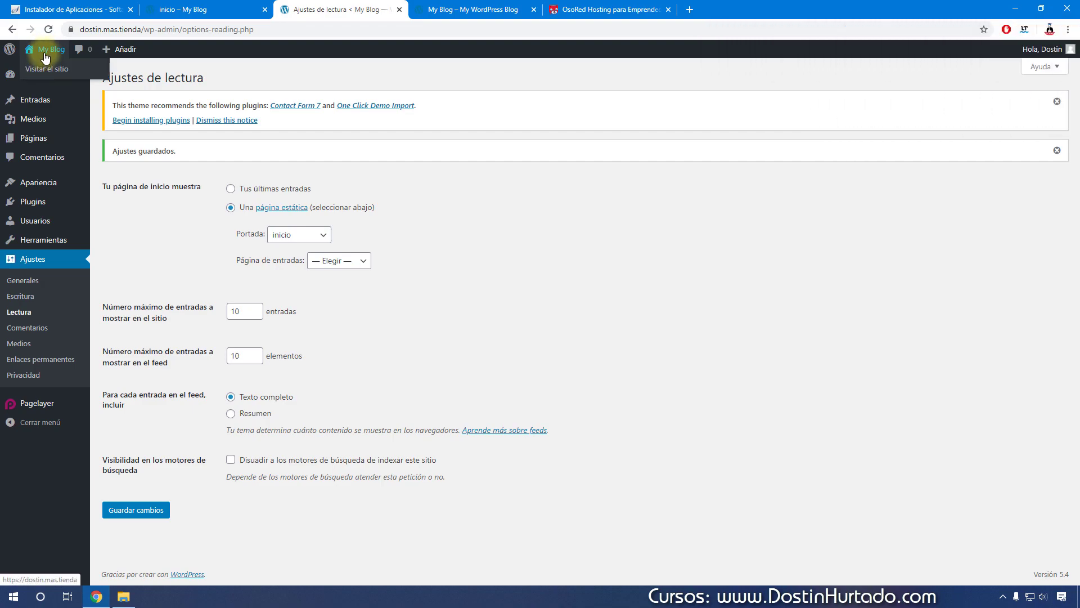
{"action": "middle_click", "coordinate": [43, 73]}
Review the live homepage now showing the inicio page, then launch the theme customizer
{"action": "left_click", "coordinate": [467, 9]}
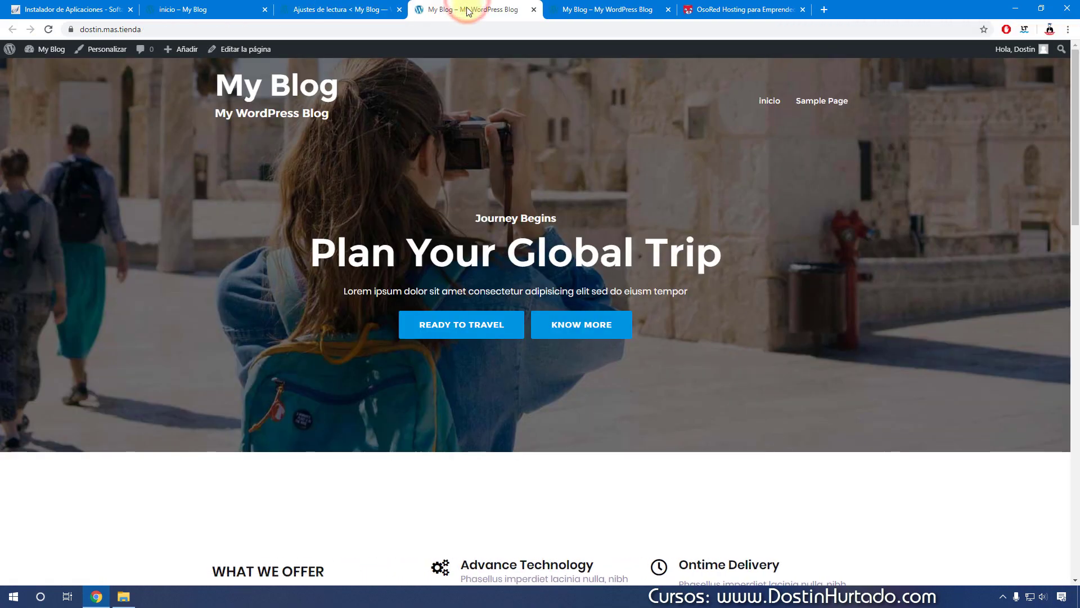
{"action": "scroll", "coordinate": [280, 225], "scroll_direction": "down", "scroll_amount": 15}
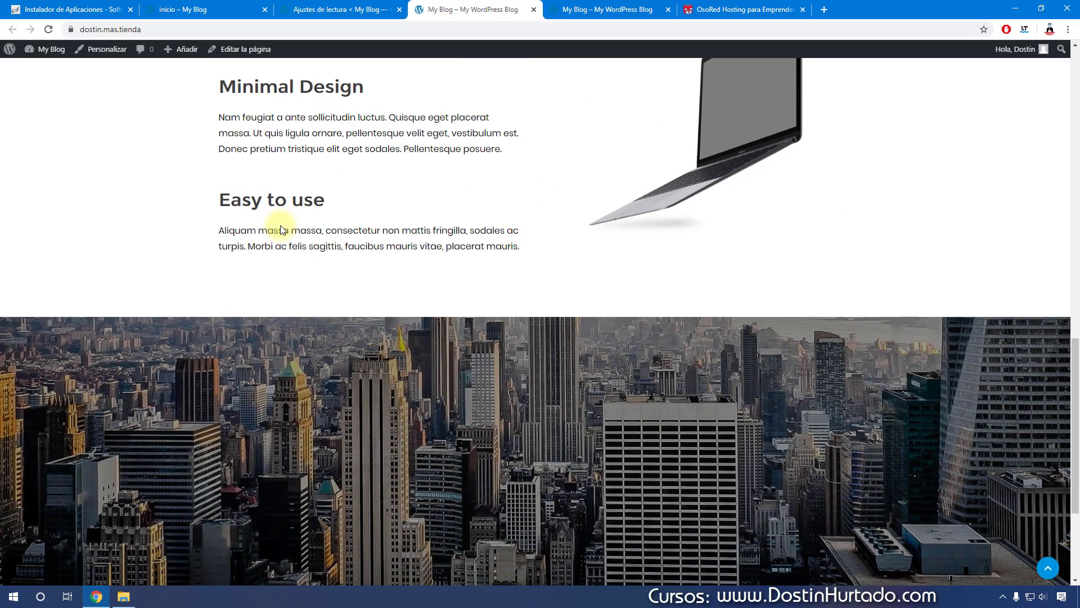
{"action": "scroll", "coordinate": [280, 225], "scroll_direction": "up", "scroll_amount": 5}
{"action": "scroll", "coordinate": [281, 225], "scroll_direction": "up", "scroll_amount": 10}
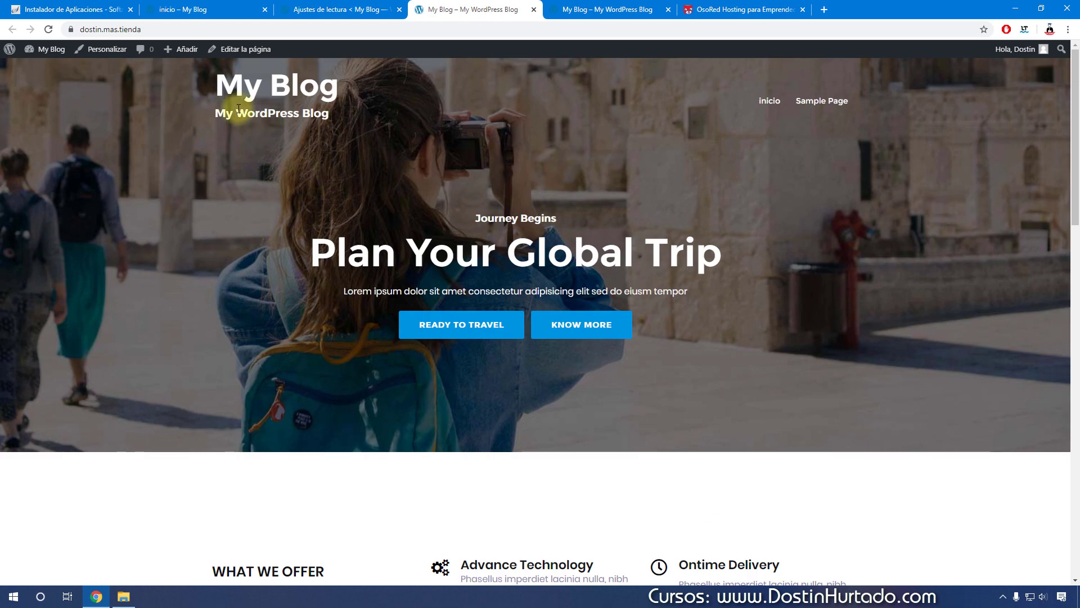
{"action": "left_click_drag", "start_coordinate": [203, 92], "coordinate": [716, 254]}
{"action": "left_click", "coordinate": [748, 260]}
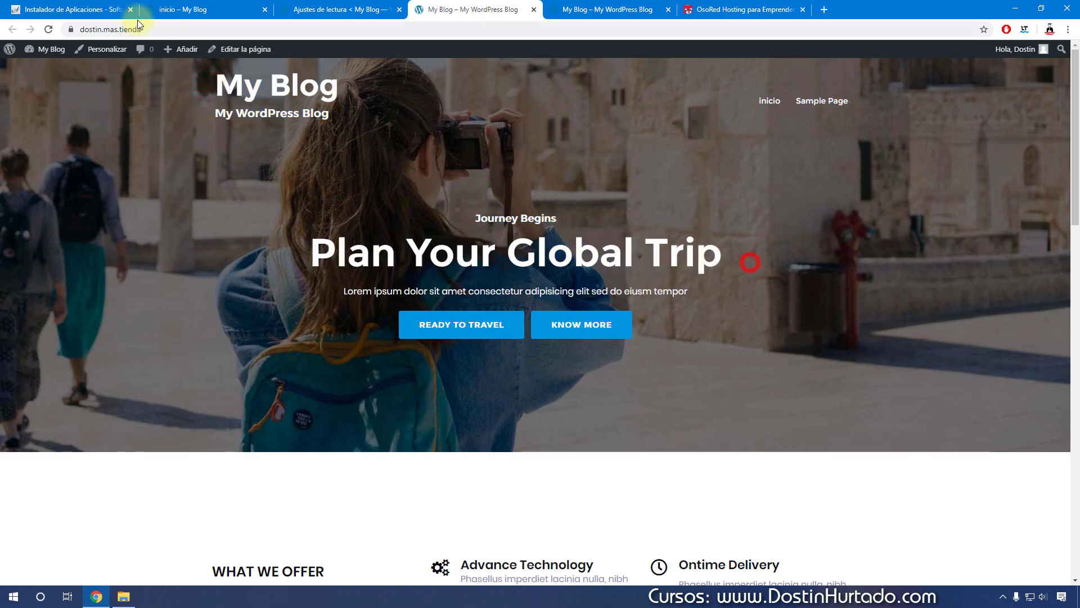
{"action": "left_click", "coordinate": [101, 50]}
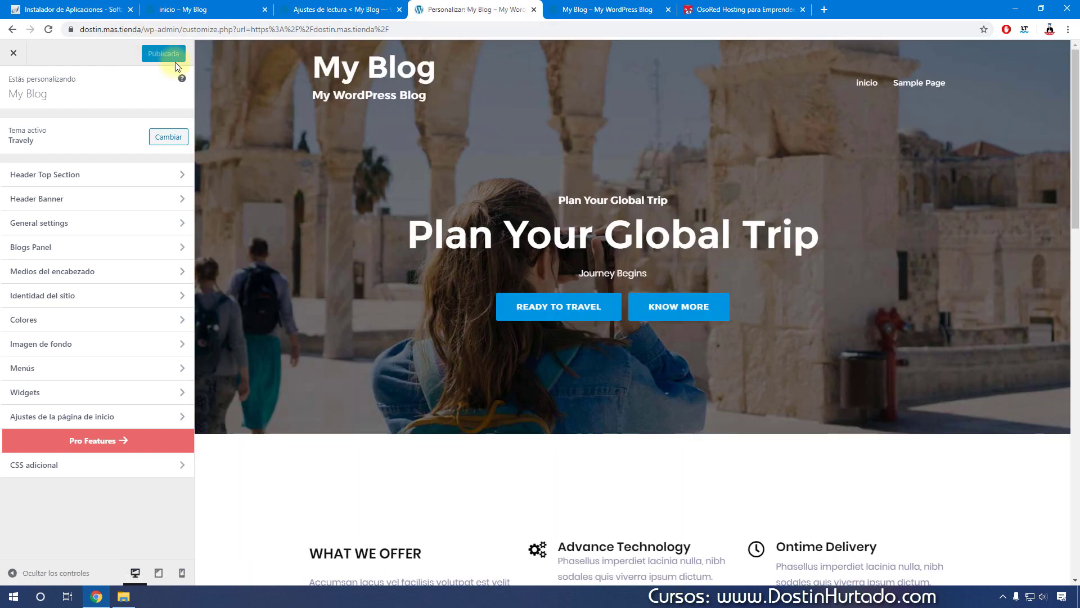
Set the header banner title 'Mi tienda', subtitle 'Gratuita' and an author byline, then publish
{"action": "left_click", "coordinate": [37, 199]}
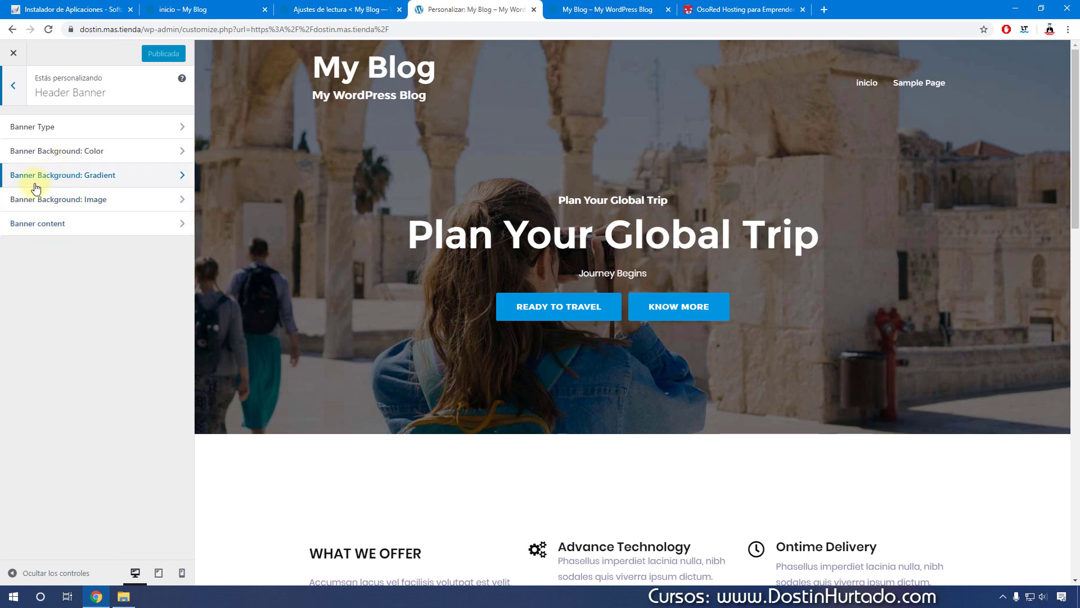
{"action": "left_click", "coordinate": [64, 225]}
{"action": "triple_click", "coordinate": [105, 173]}
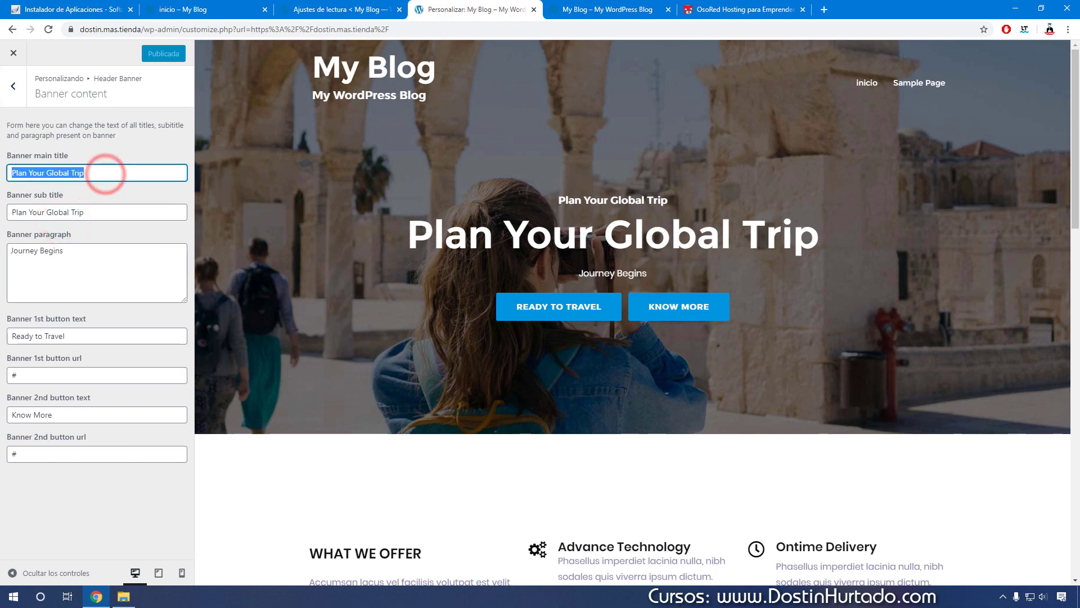
{"action": "type", "text": "Mi tienda"}
{"action": "key", "text": "Tab"}
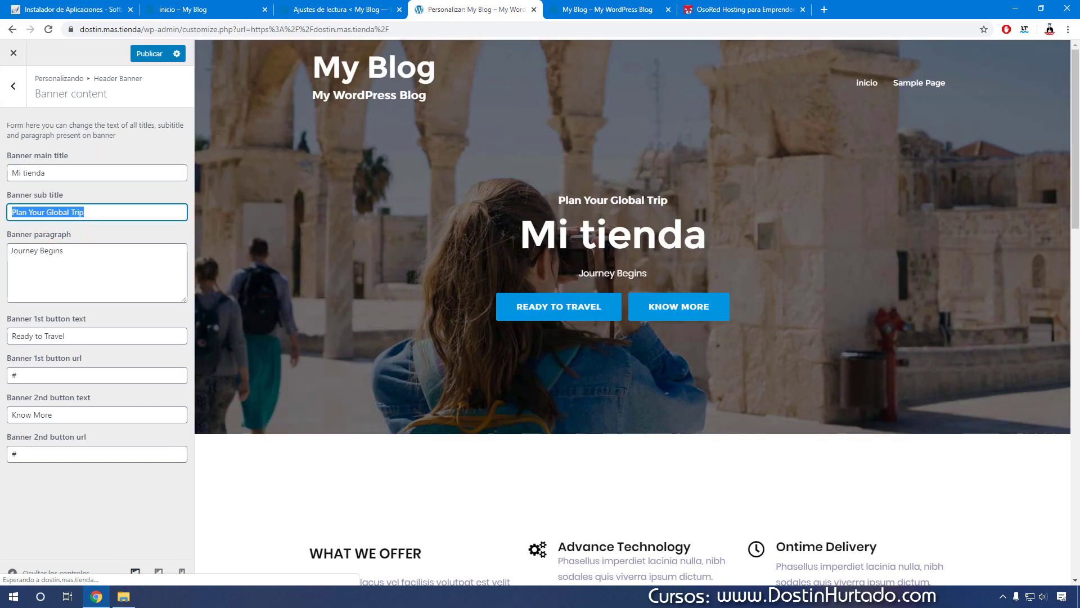
{"action": "type", "text": "Gratuita"}
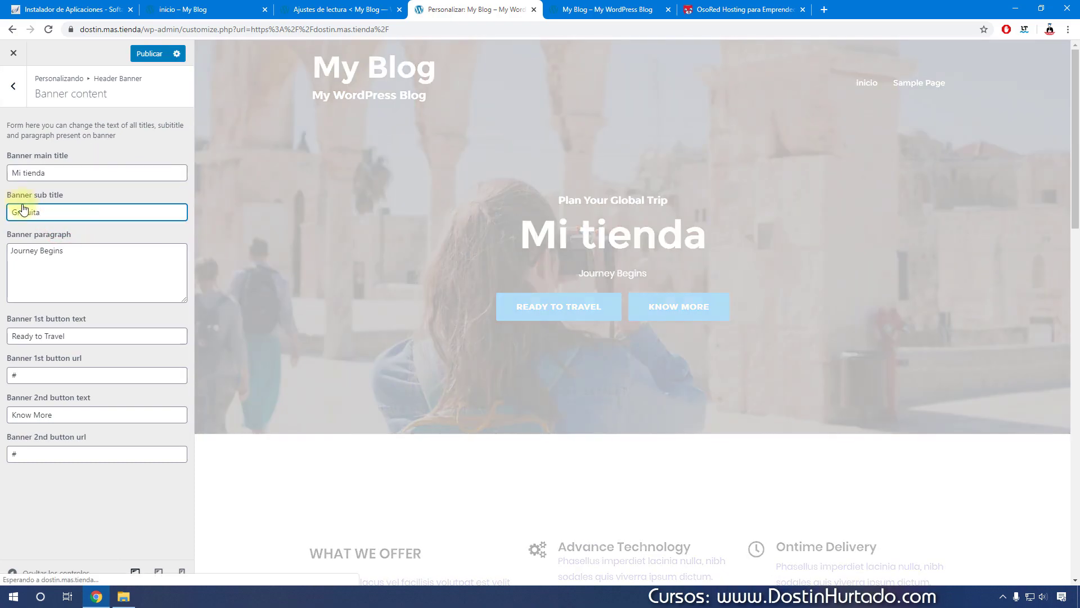
{"action": "left_click", "coordinate": [101, 260]}
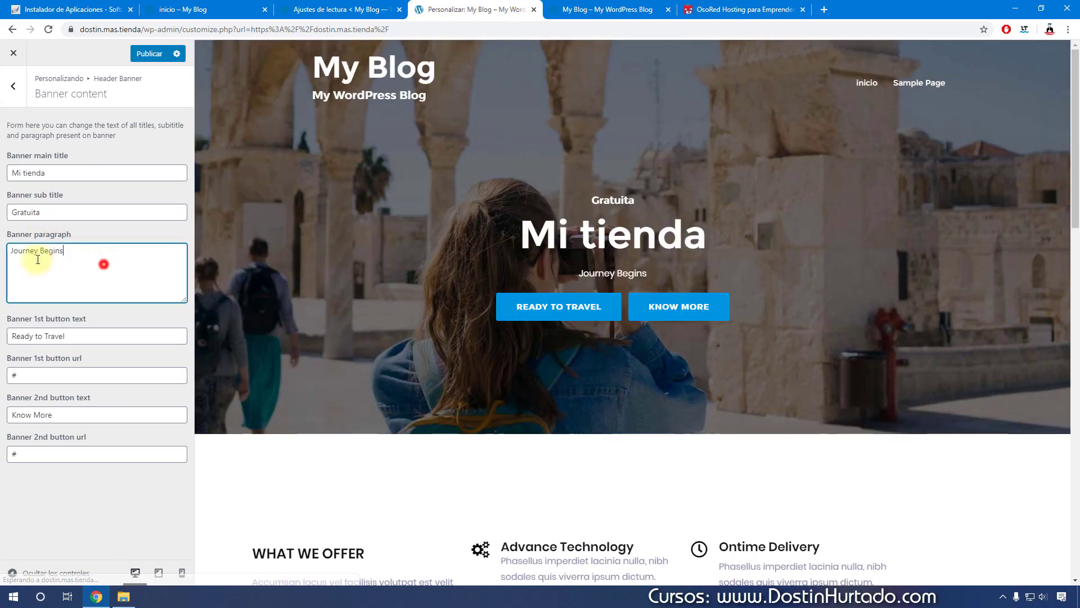
{"action": "triple_click", "coordinate": [44, 254]}
{"action": "type", "text": "By Dostin Hur"}
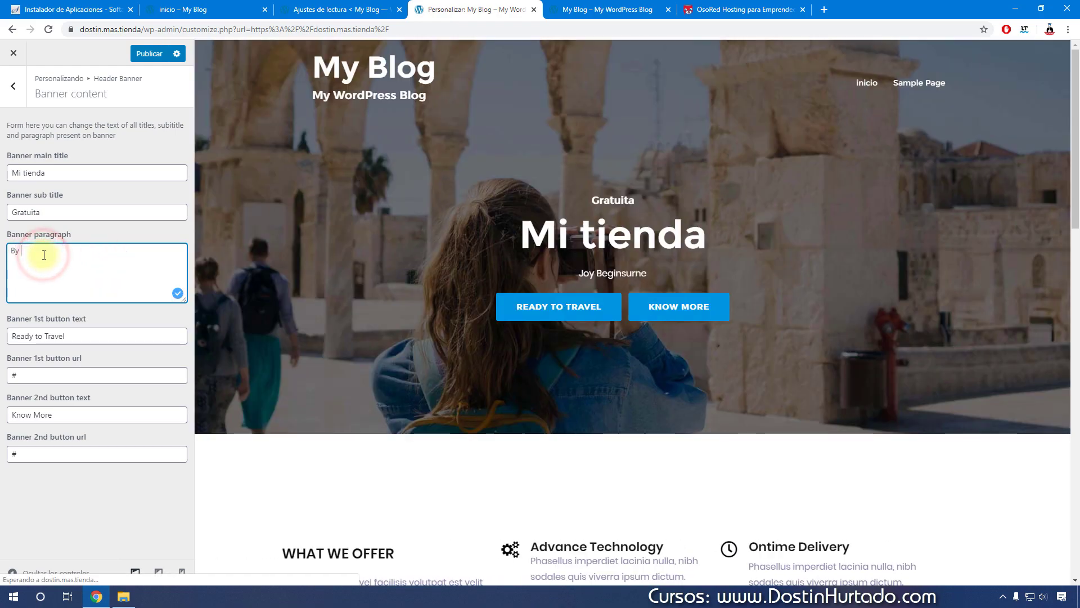
{"action": "type", "text": "tado"}
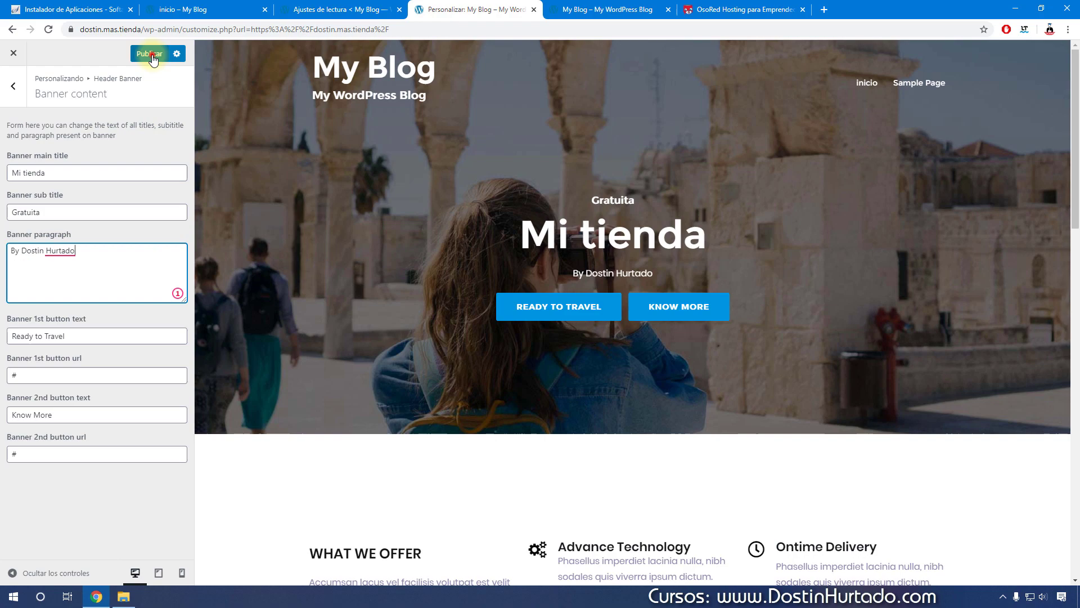
{"action": "left_click", "coordinate": [151, 55]}
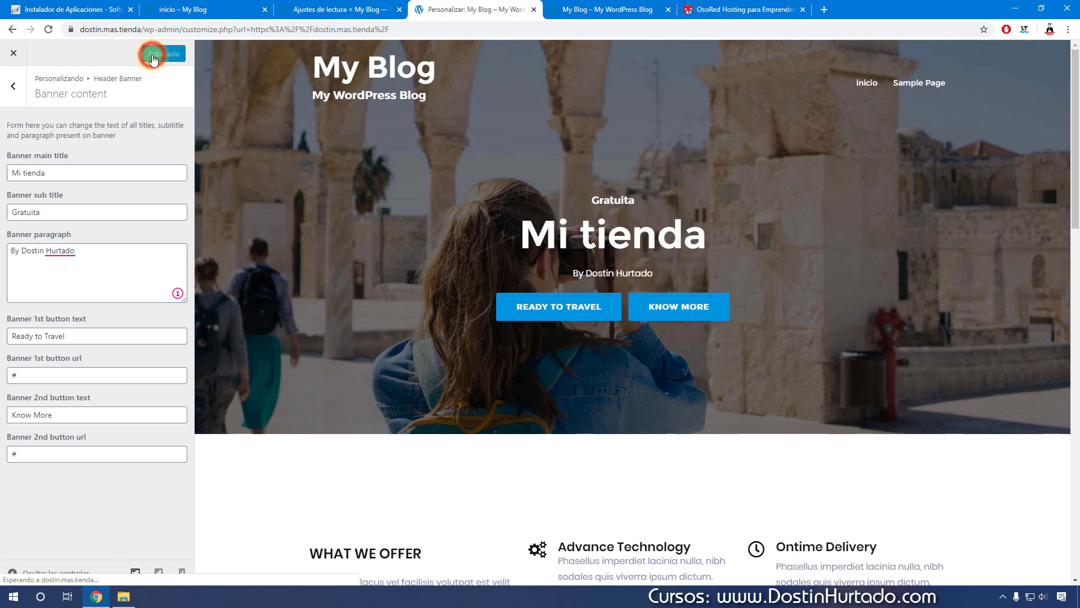
{"action": "left_click", "coordinate": [13, 53]}
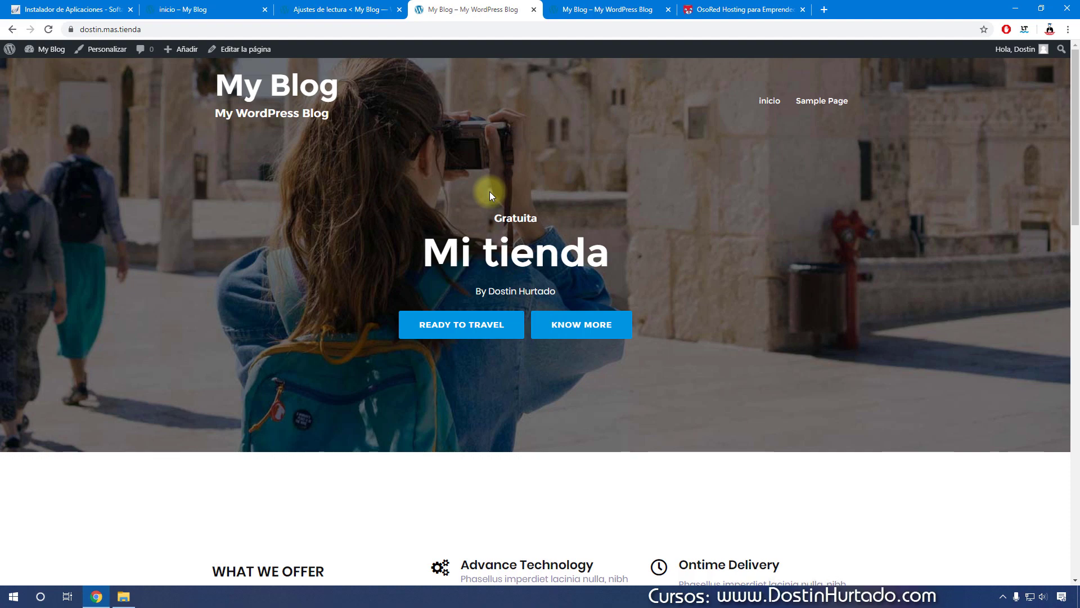
Create a backup of the WordPress installation in Softaculous
{"action": "left_click", "coordinate": [205, 6]}
{"action": "left_click", "coordinate": [319, 5]}
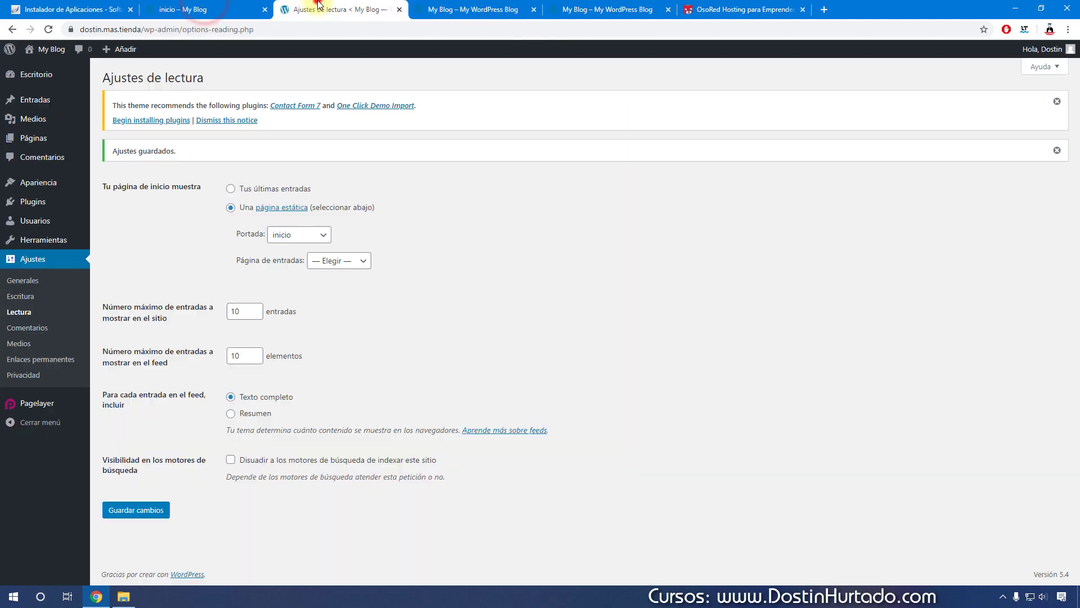
{"action": "left_click", "coordinate": [105, 6]}
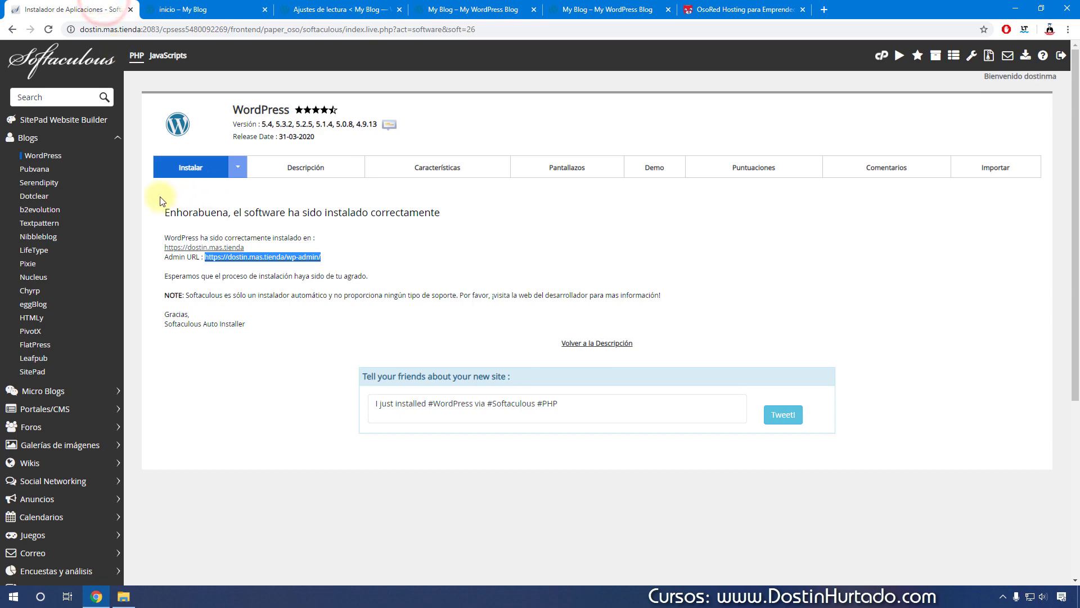
{"action": "left_click", "coordinate": [39, 157]}
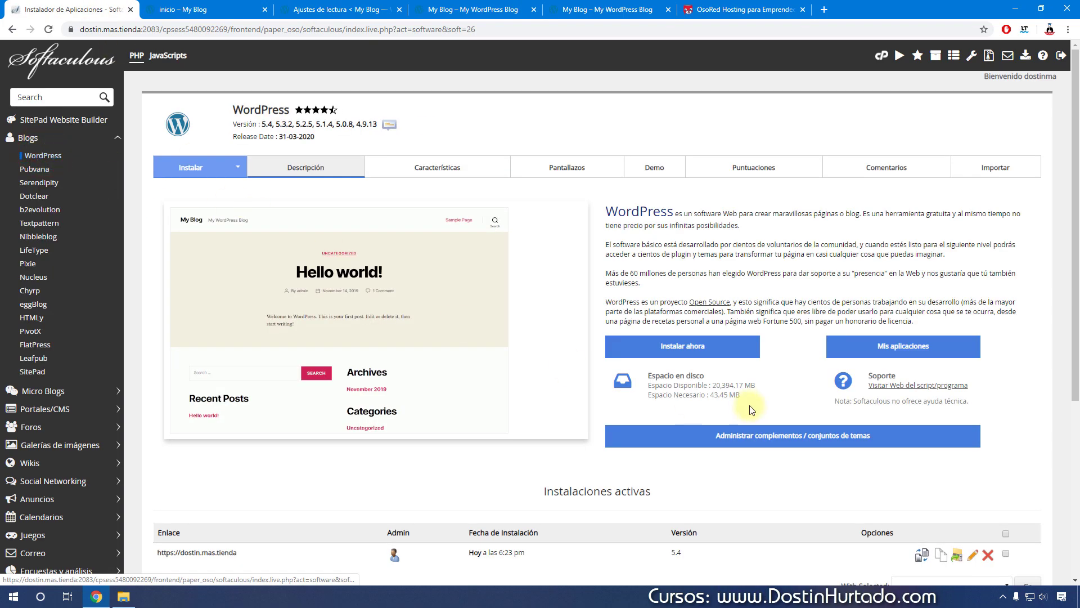
{"action": "scroll", "coordinate": [750, 410], "scroll_direction": "down", "scroll_amount": 5}
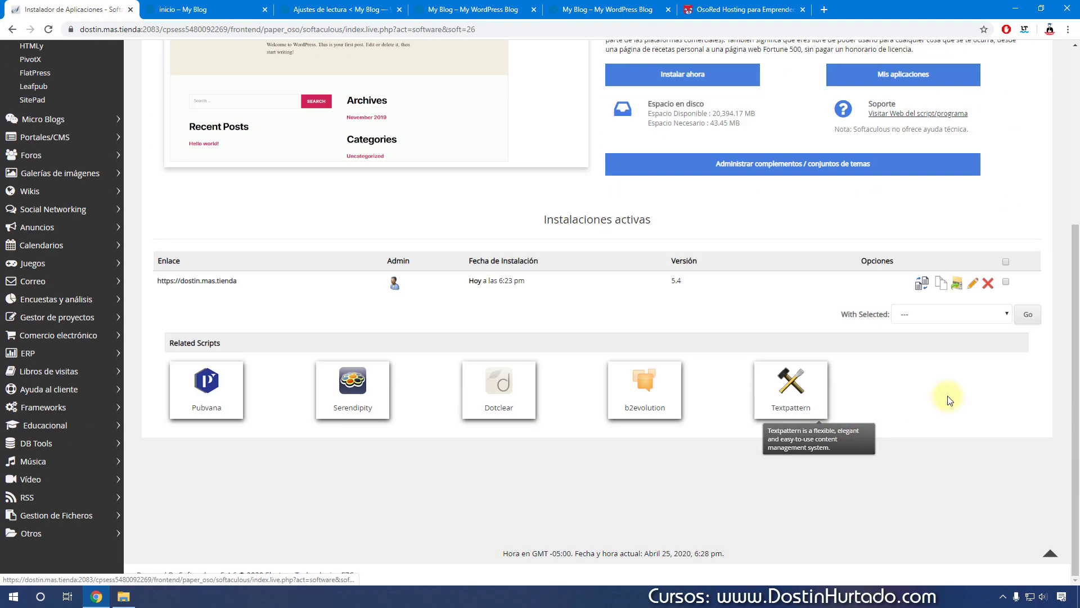
{"action": "left_click", "coordinate": [955, 287]}
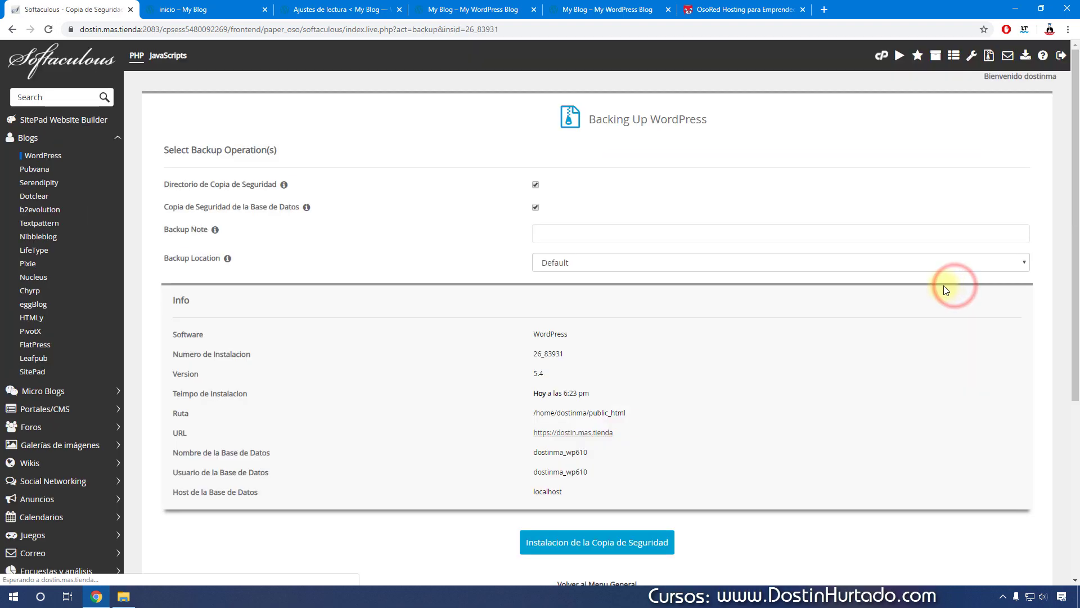
{"action": "scroll", "coordinate": [598, 472], "scroll_direction": "down", "scroll_amount": 3}
{"action": "left_click", "coordinate": [589, 382]}
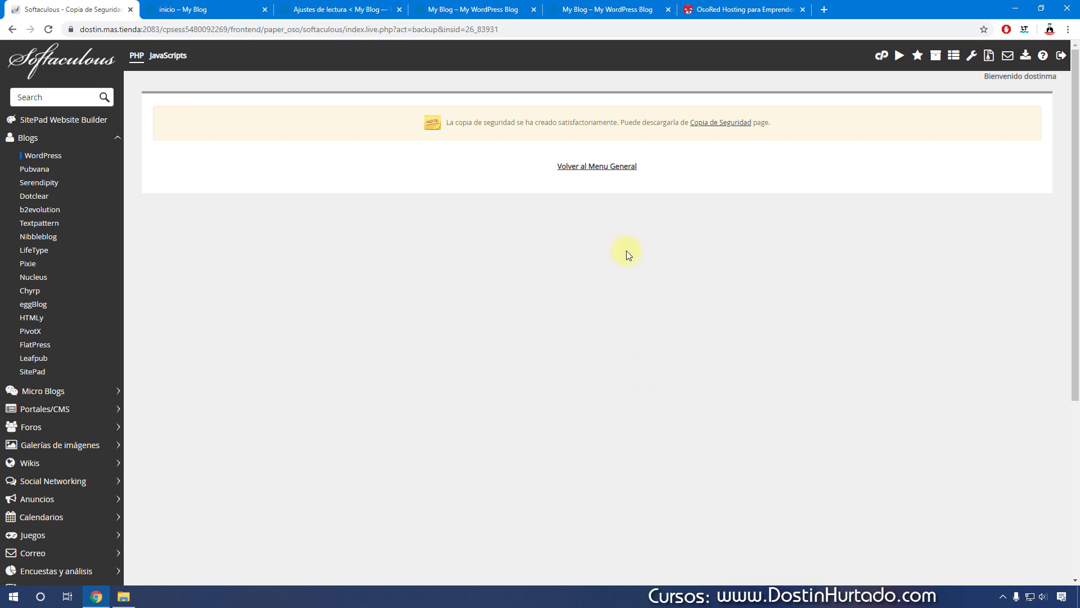
{"action": "left_click", "coordinate": [598, 167]}
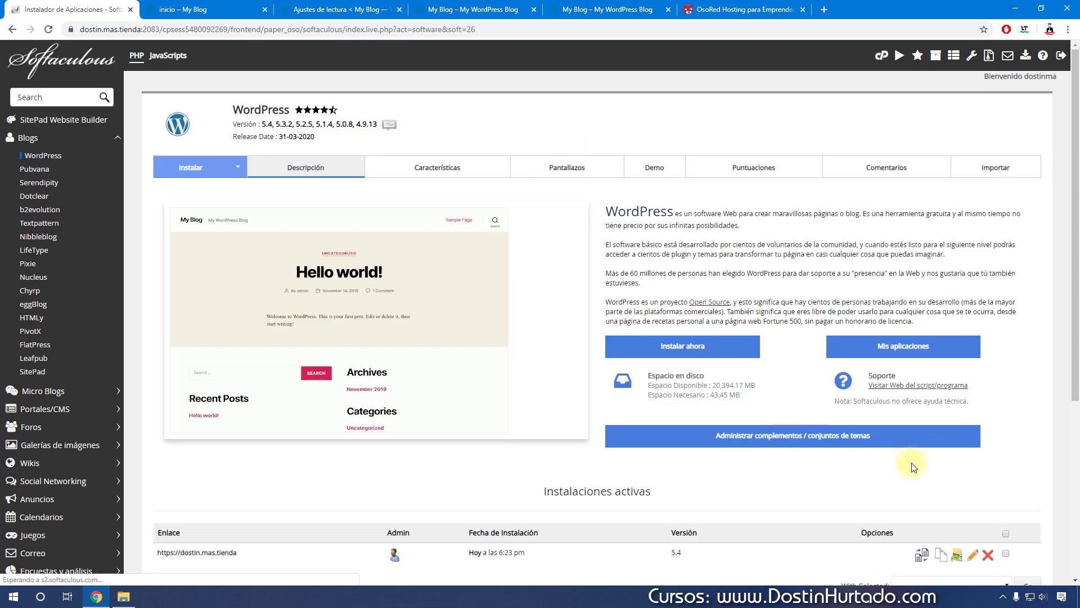
{"action": "scroll", "coordinate": [912, 465], "scroll_direction": "down", "scroll_amount": 4}
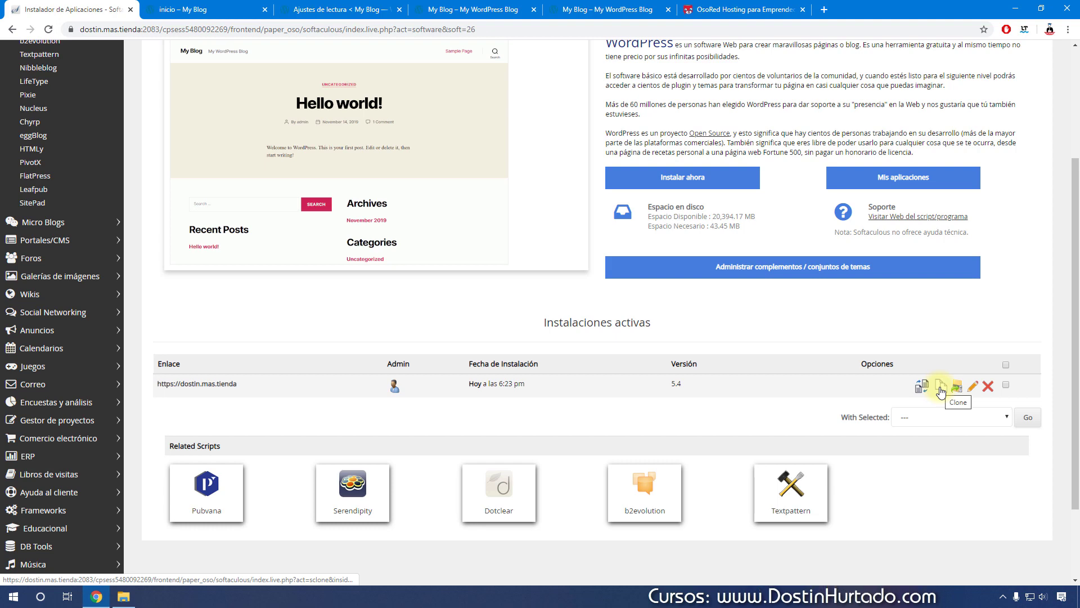
{"action": "scroll", "coordinate": [550, 427], "scroll_direction": "up", "scroll_amount": 3}
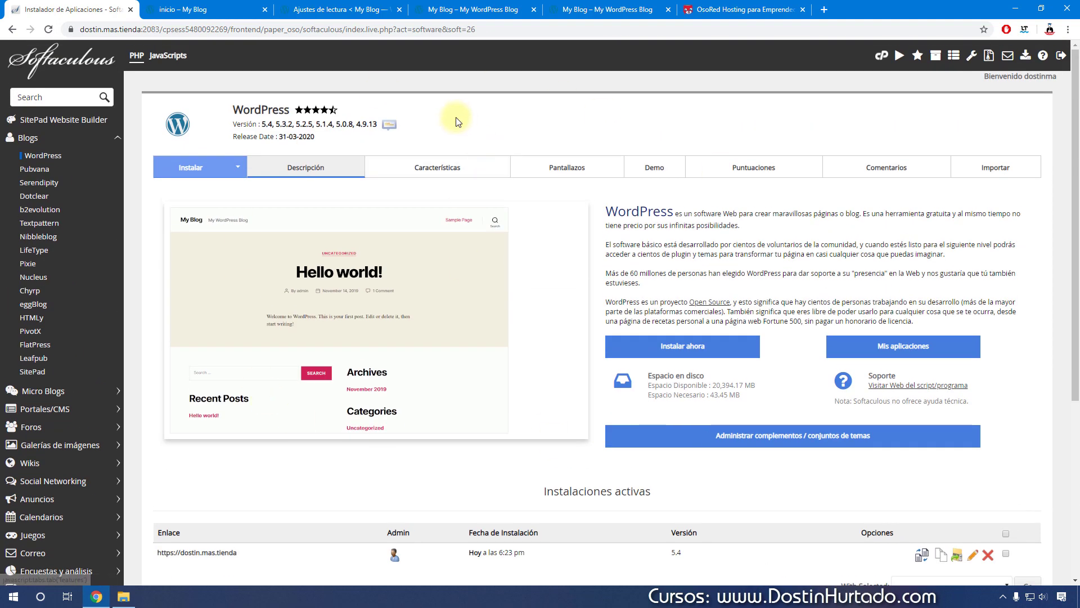
Close the My Blog, OsoRed, inicio editor and Softaculous tabs, keeping Ajustes de lectura
{"action": "left_click", "coordinate": [460, 10]}
{"action": "left_click", "coordinate": [366, 9]}
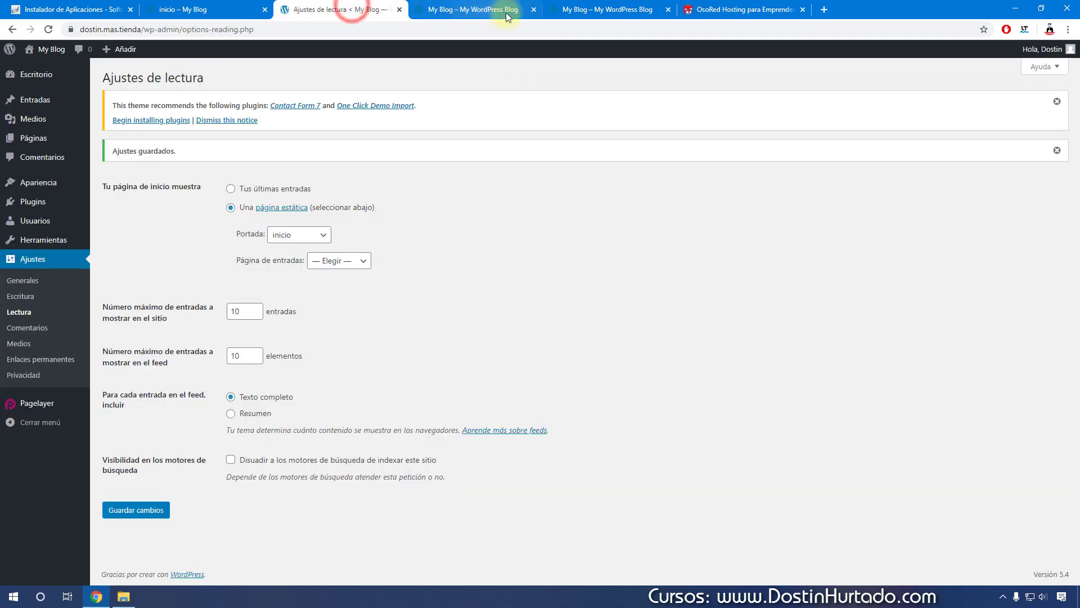
{"action": "left_click", "coordinate": [505, 13]}
{"action": "left_click", "coordinate": [532, 10]}
{"action": "left_click", "coordinate": [530, 11]}
{"action": "left_click", "coordinate": [531, 11]}
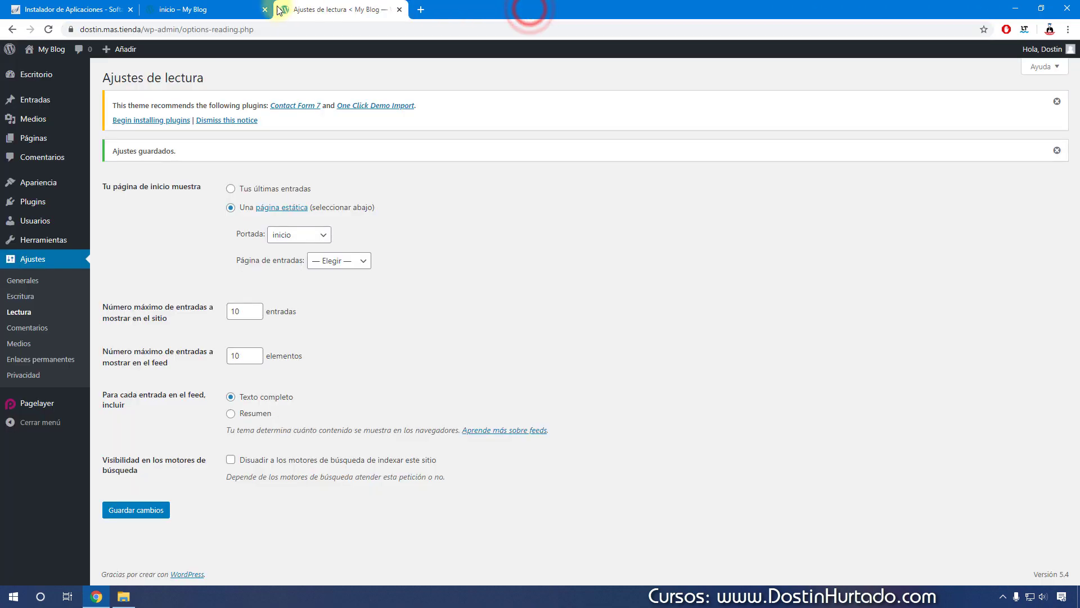
{"action": "left_click", "coordinate": [265, 9]}
{"action": "left_click", "coordinate": [132, 10]}
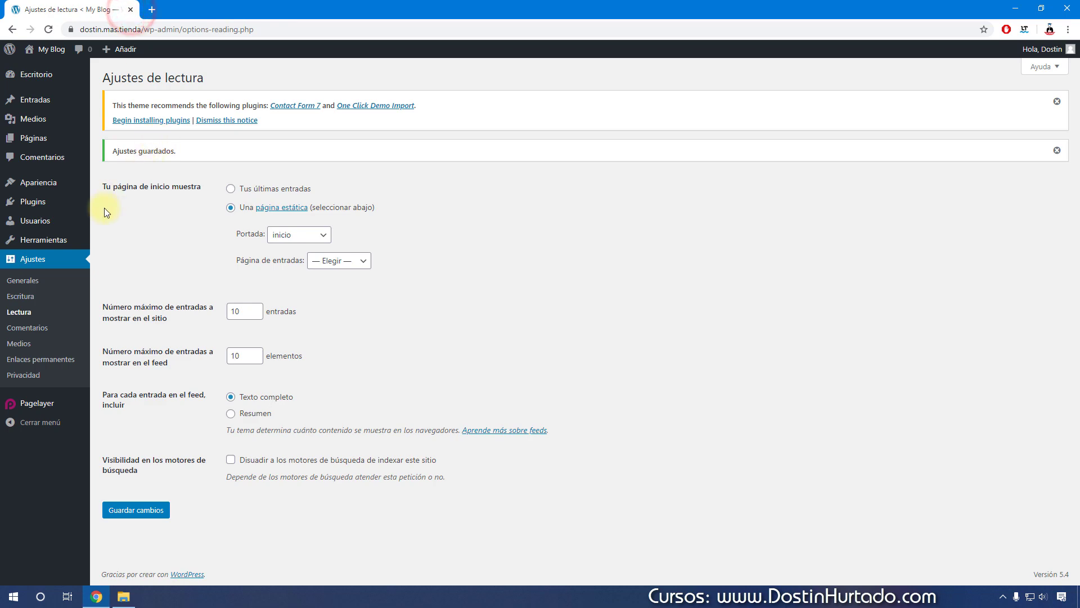
Browse the popular and recommended plugins on the Add Plugins page
{"action": "mouse_move", "coordinate": [14, 203]}
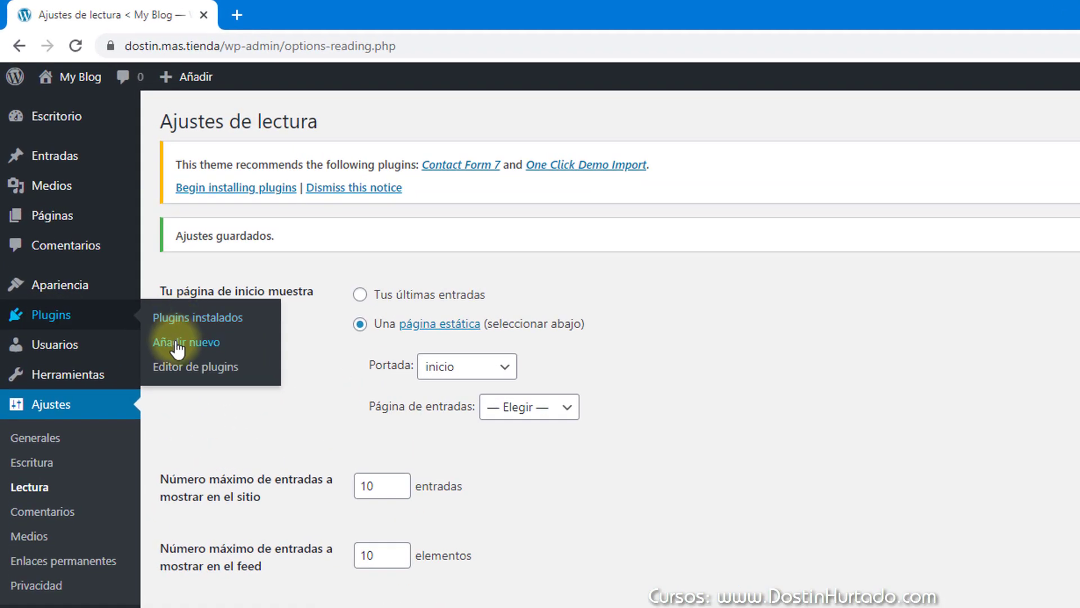
{"action": "left_click", "coordinate": [176, 344]}
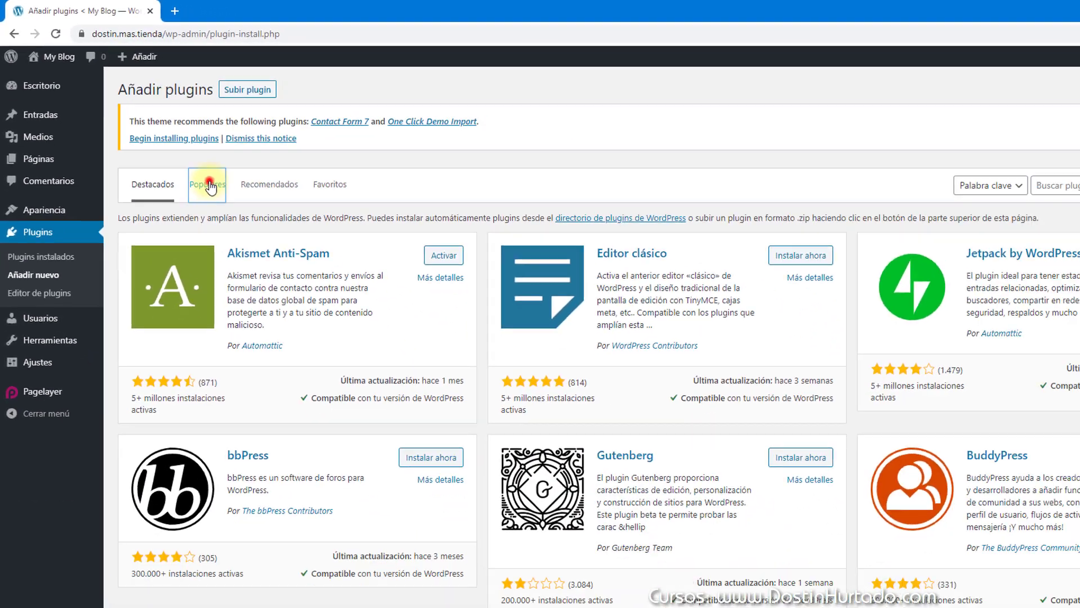
{"action": "left_click", "coordinate": [282, 249]}
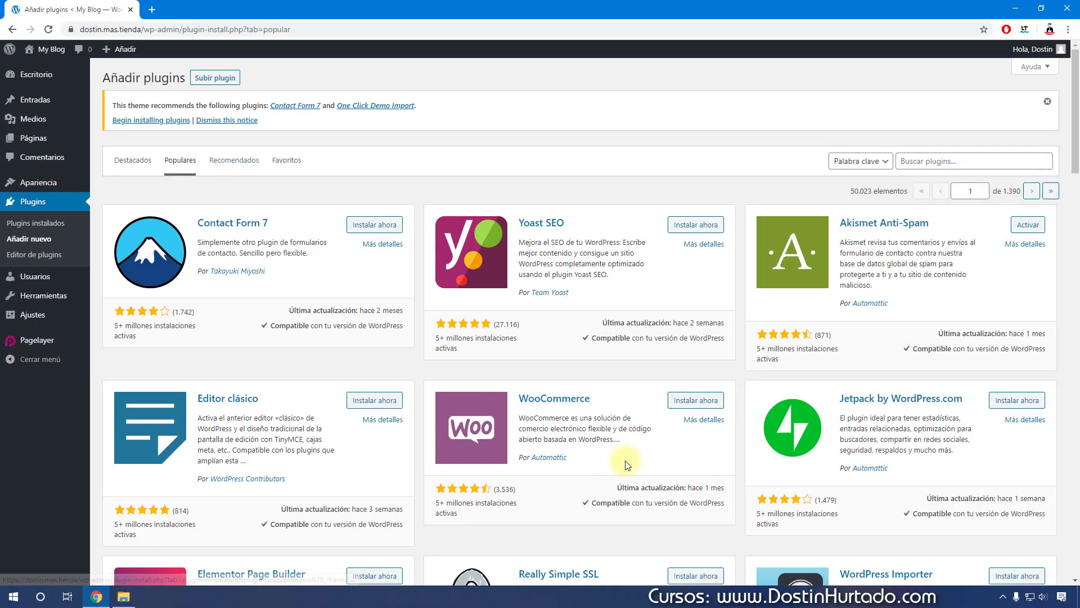
{"action": "left_click", "coordinate": [227, 169]}
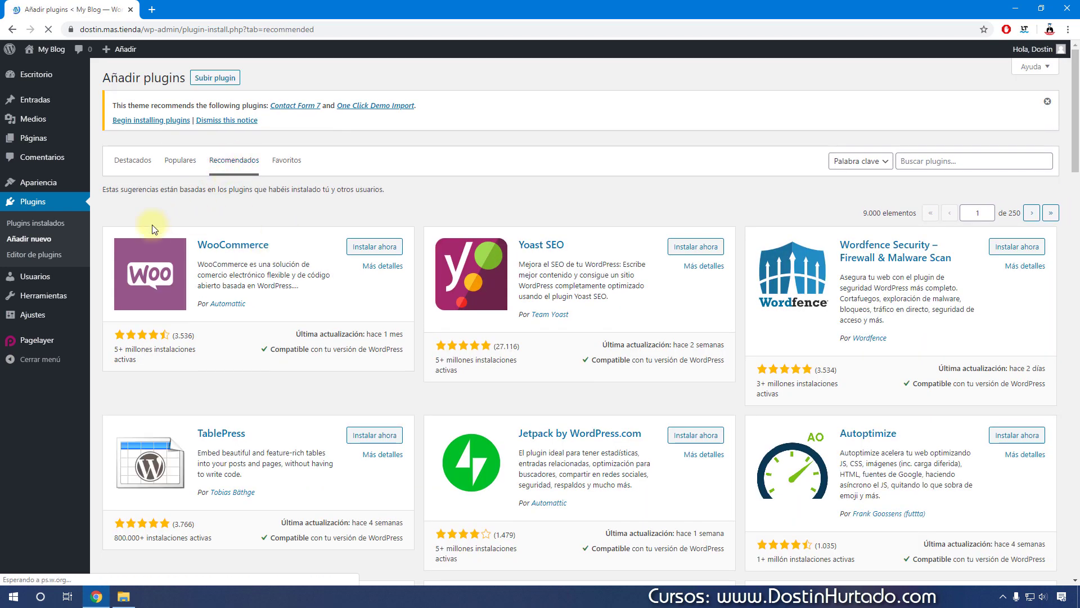
Search for WooCommerce, install it and activate it
{"action": "left_click_drag", "start_coordinate": [284, 244], "coordinate": [200, 246]}
{"action": "key", "text": "ctrl+c"}
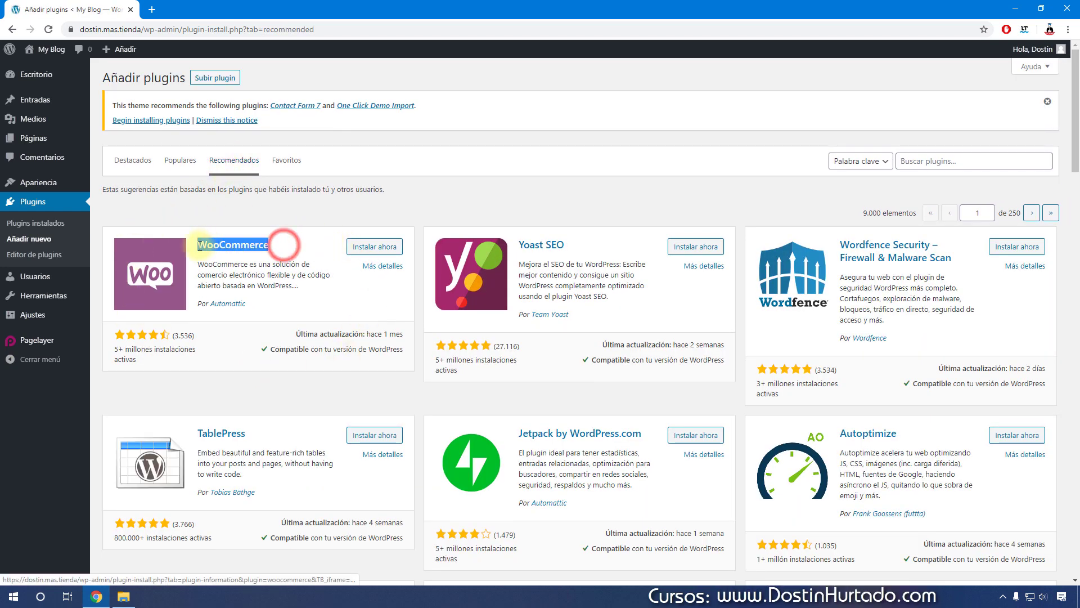
{"action": "left_click", "coordinate": [900, 161]}
{"action": "key", "text": "ctrl+v"}
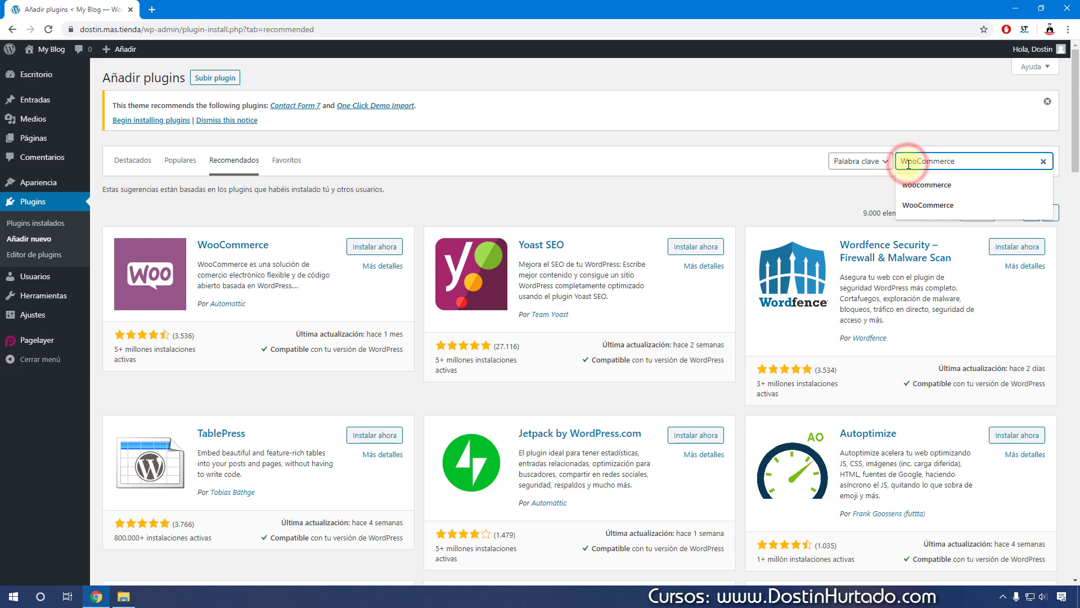
{"action": "key", "text": "Return"}
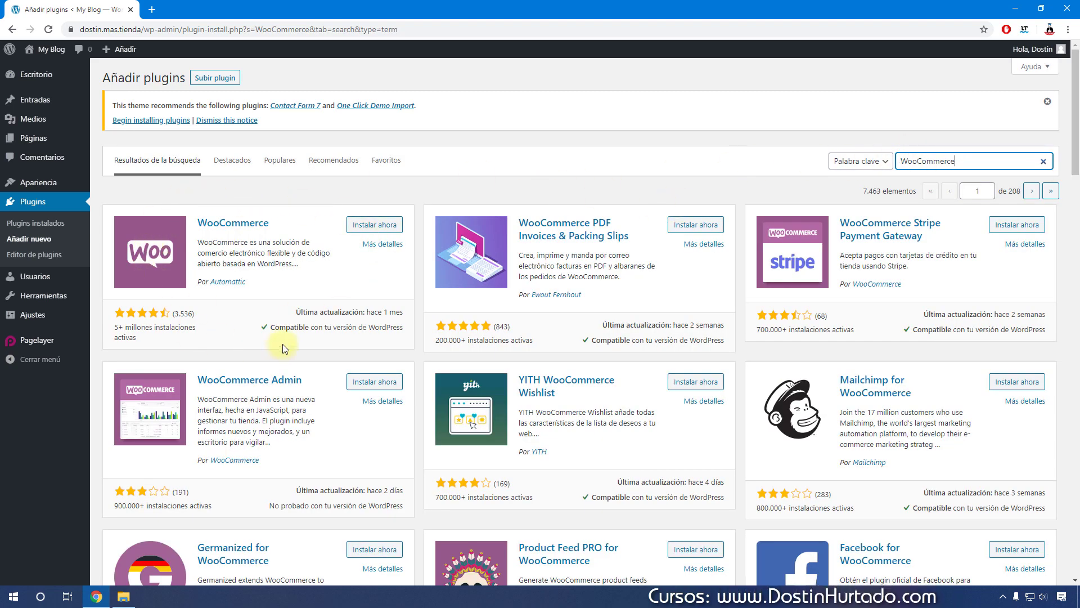
{"action": "left_click", "coordinate": [384, 227]}
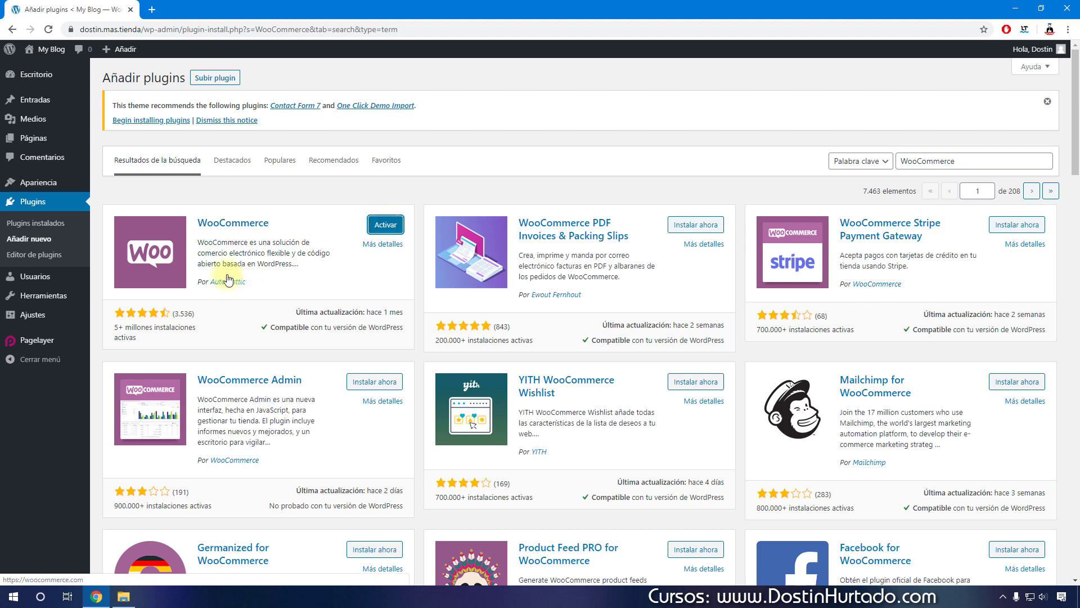
{"action": "left_click", "coordinate": [386, 225]}
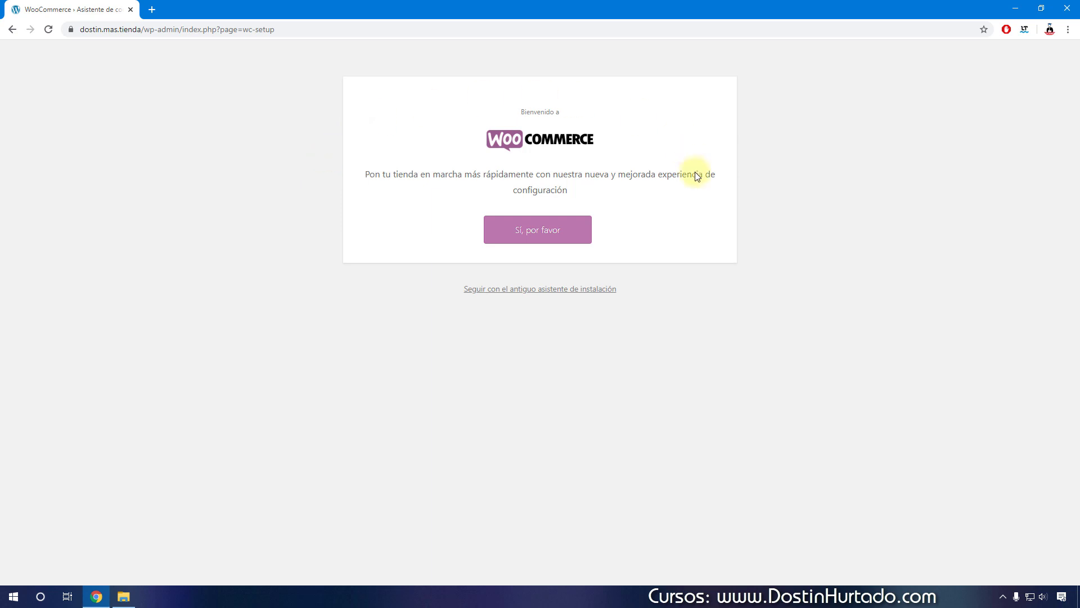
Accept the new WooCommerce setup, proceed without Jetpack & WooCommerce Services, and skip usage tracking
{"action": "left_click", "coordinate": [527, 229]}
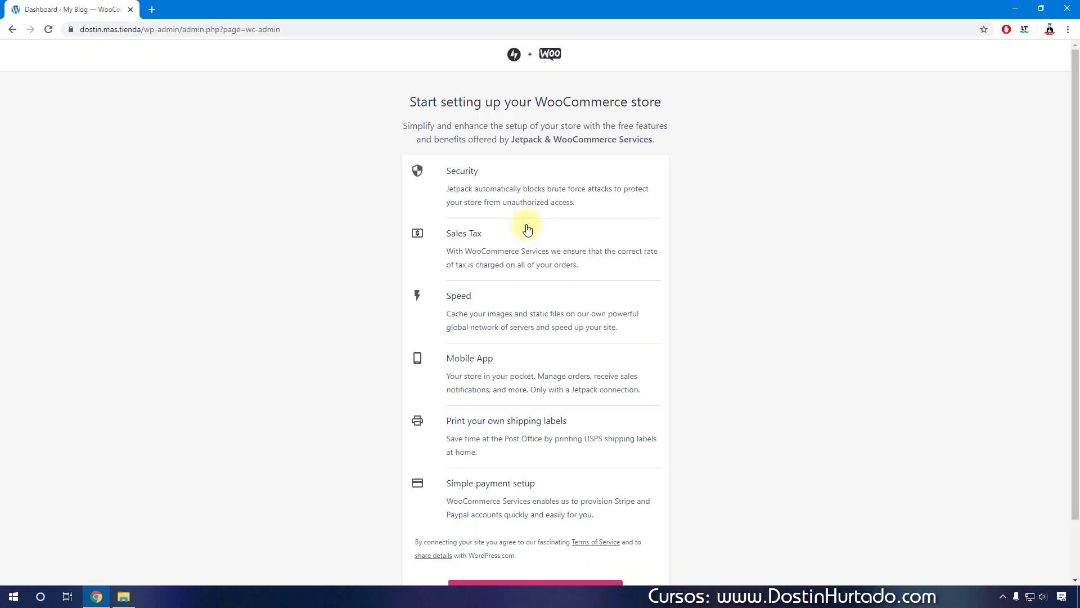
{"action": "left_click_drag", "start_coordinate": [541, 138], "coordinate": [512, 138]}
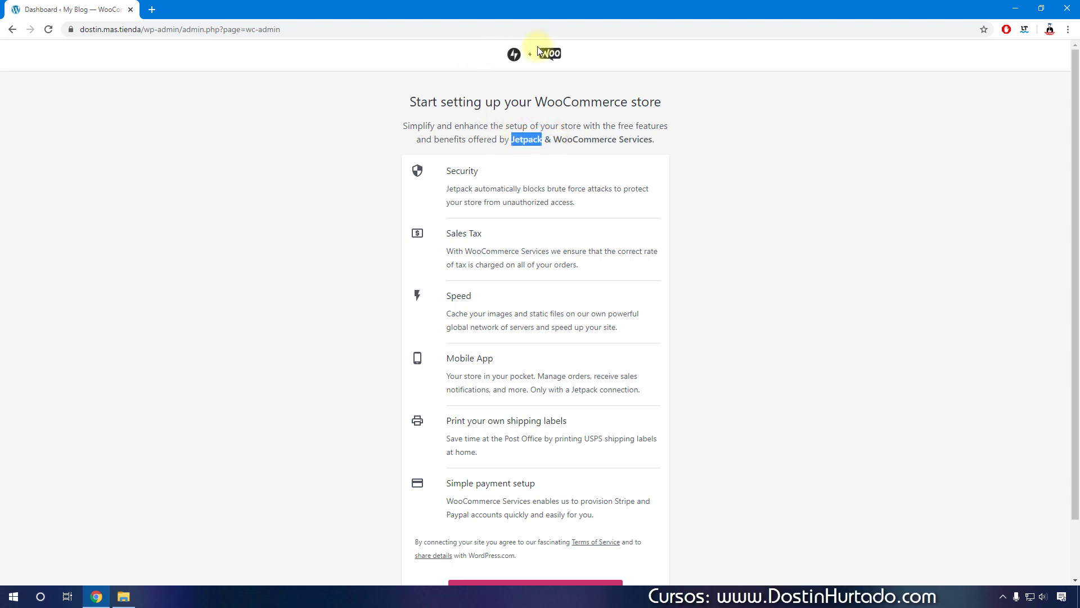
{"action": "scroll", "coordinate": [730, 326], "scroll_direction": "down", "scroll_amount": 2}
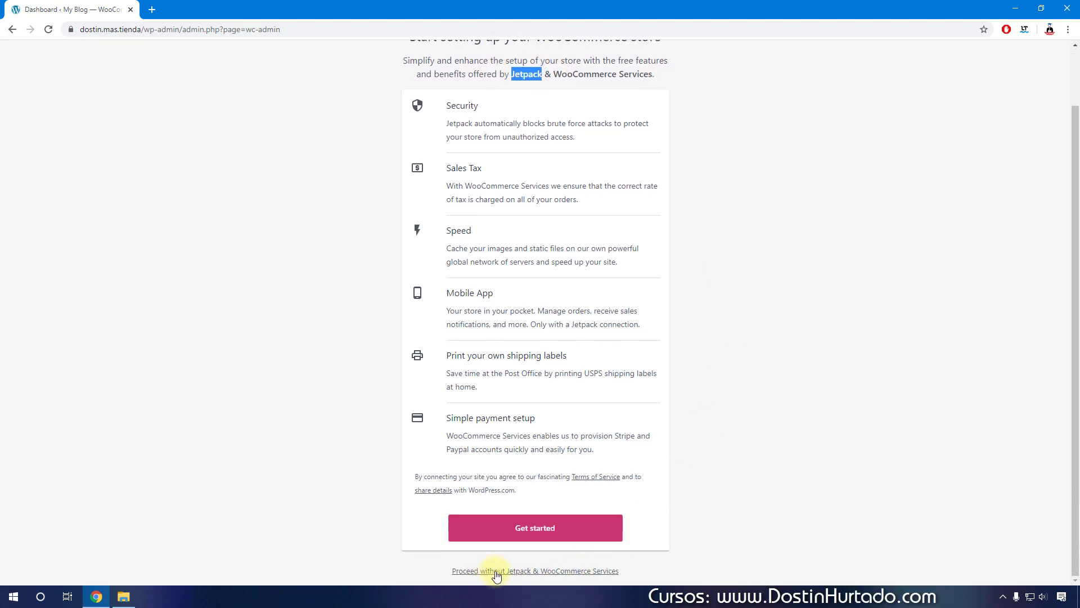
{"action": "left_click", "coordinate": [496, 572]}
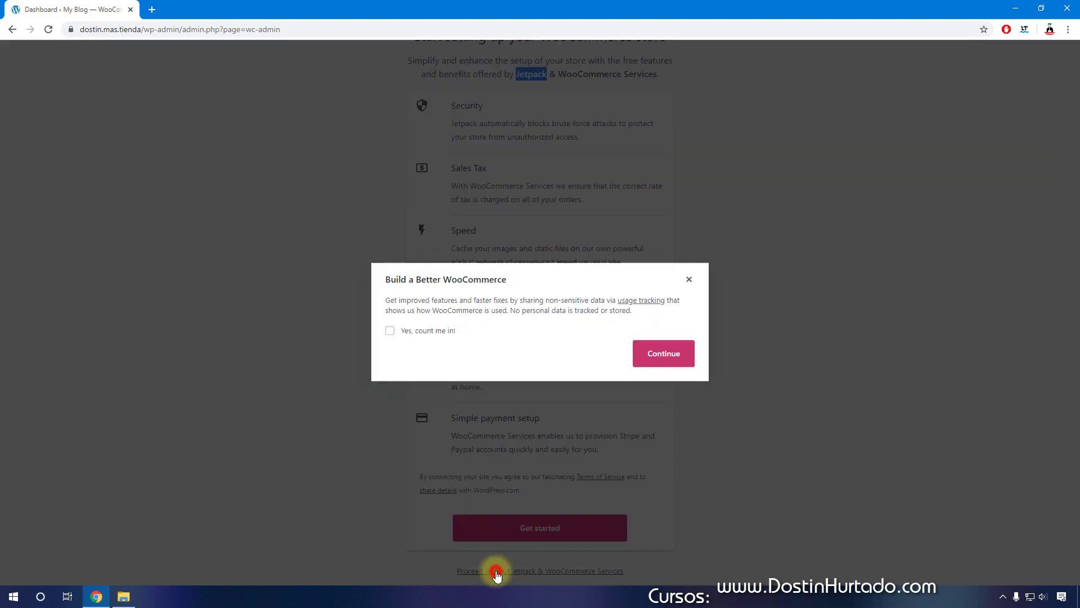
{"action": "left_click", "coordinate": [665, 344]}
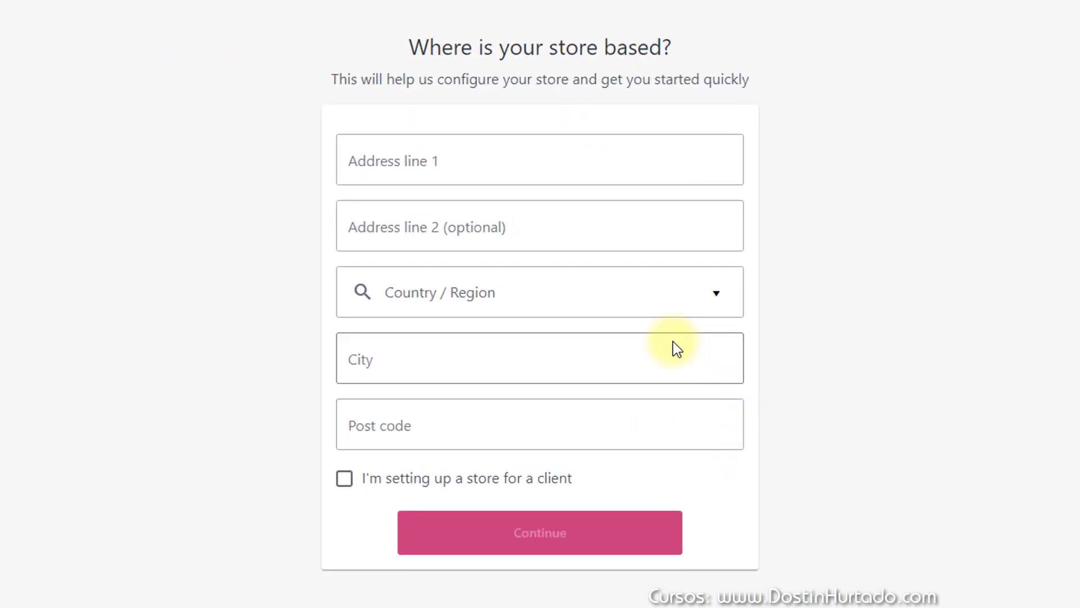
Enter the store's street address, country Colombia, city Bogotá and postal code, then continue
{"action": "left_click", "coordinate": [410, 166]}
{"action": "type", "text": "Cal"}
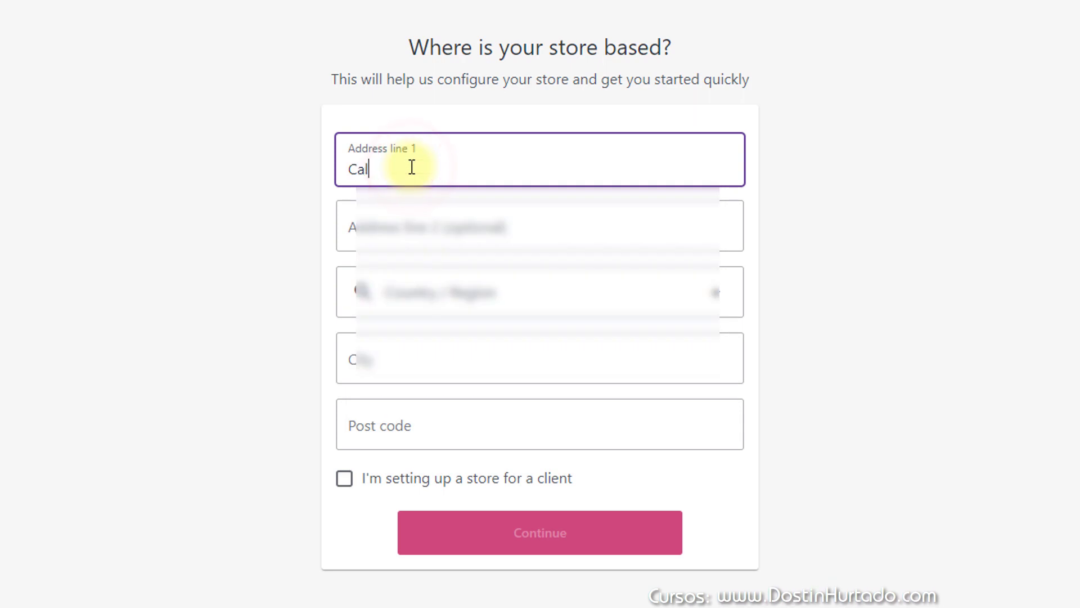
{"action": "type", "text": "le Falsa 123"}
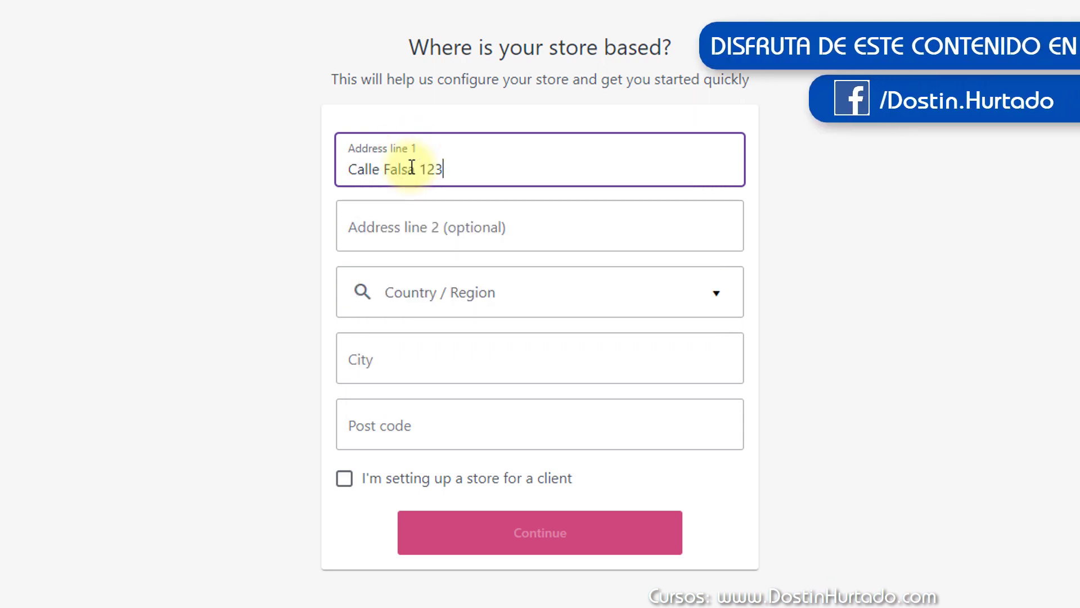
{"action": "left_click", "coordinate": [461, 295]}
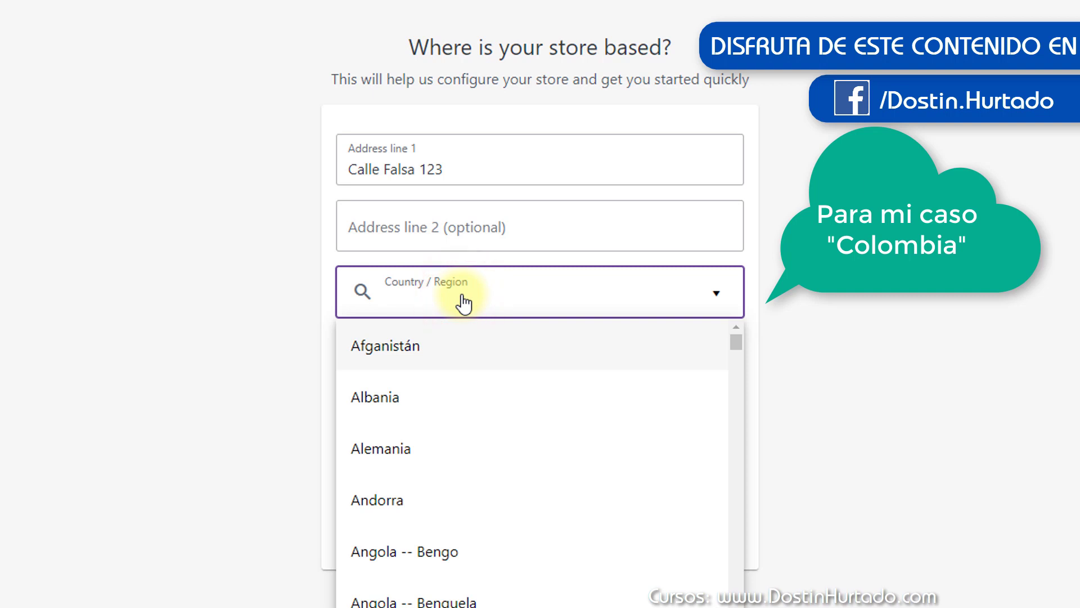
{"action": "type", "text": "Colo"}
{"action": "left_click", "coordinate": [358, 341]}
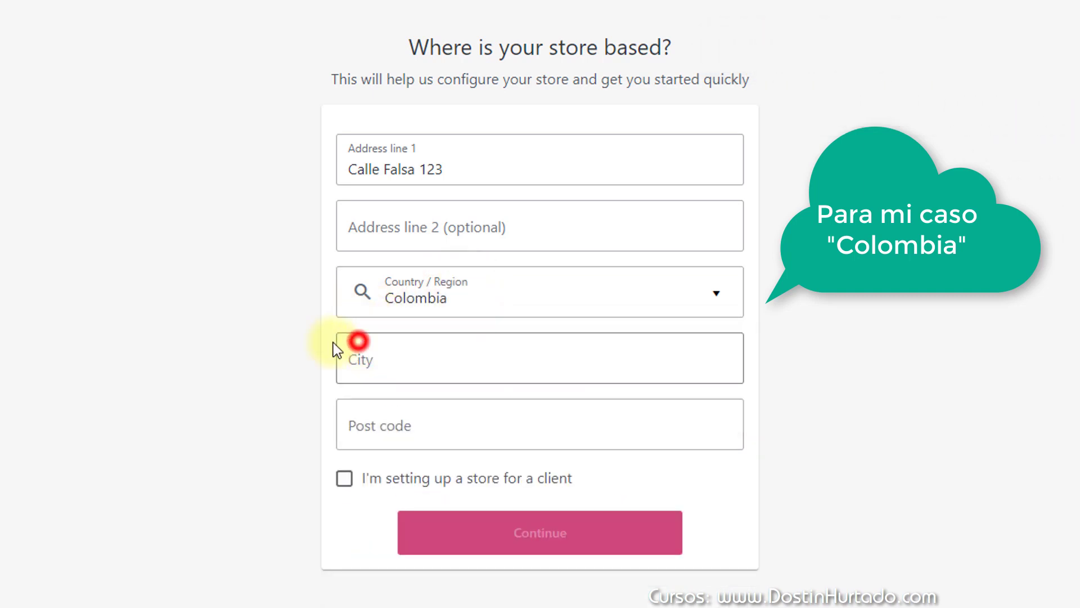
{"action": "left_click", "coordinate": [386, 352]}
{"action": "type", "text": "Bo"}
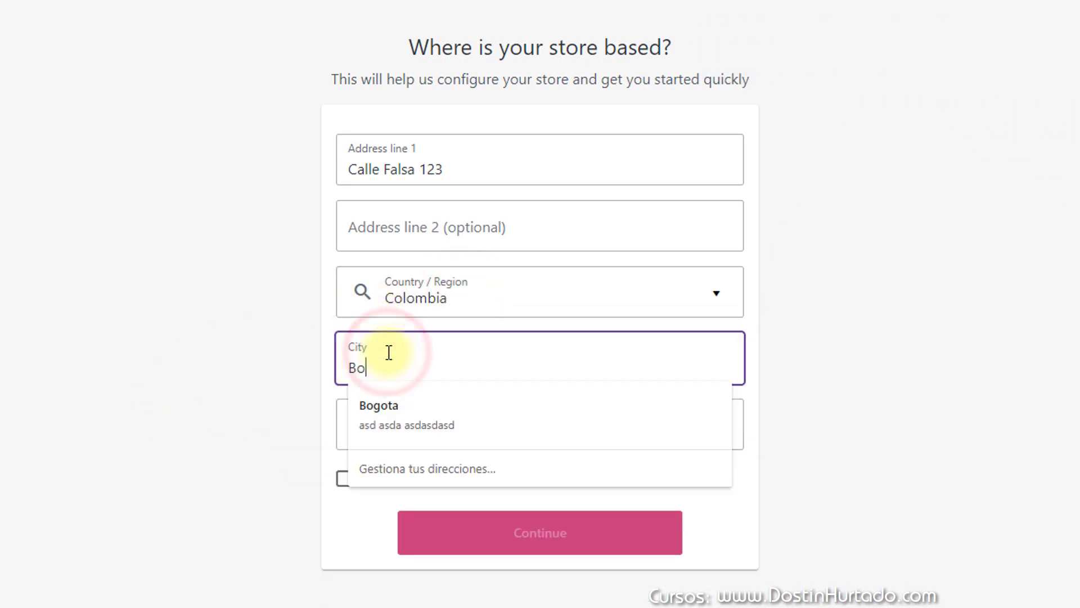
{"action": "type", "text": "gota"}
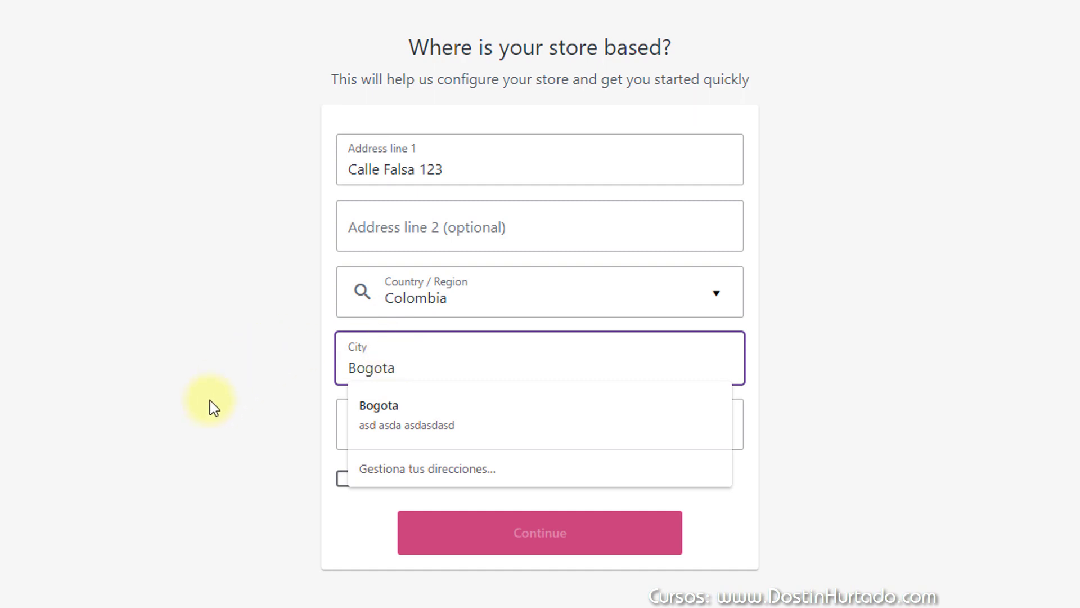
{"action": "key", "text": "BackSpace"}
{"action": "type", "text": "á"}
{"action": "left_click", "coordinate": [210, 400]}
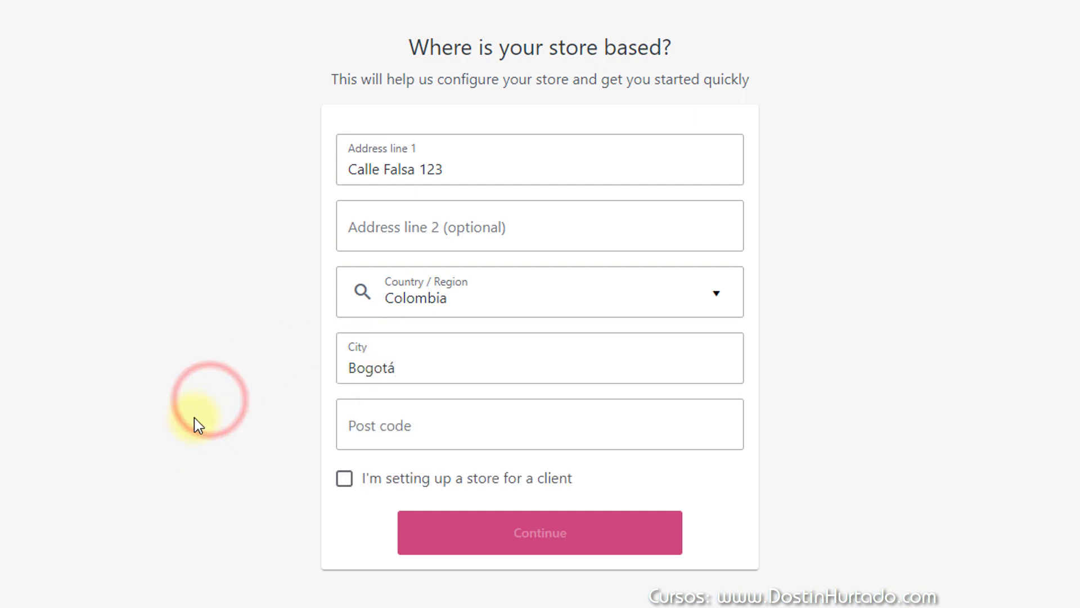
{"action": "left_click", "coordinate": [354, 429]}
{"action": "type", "text": "50000"}
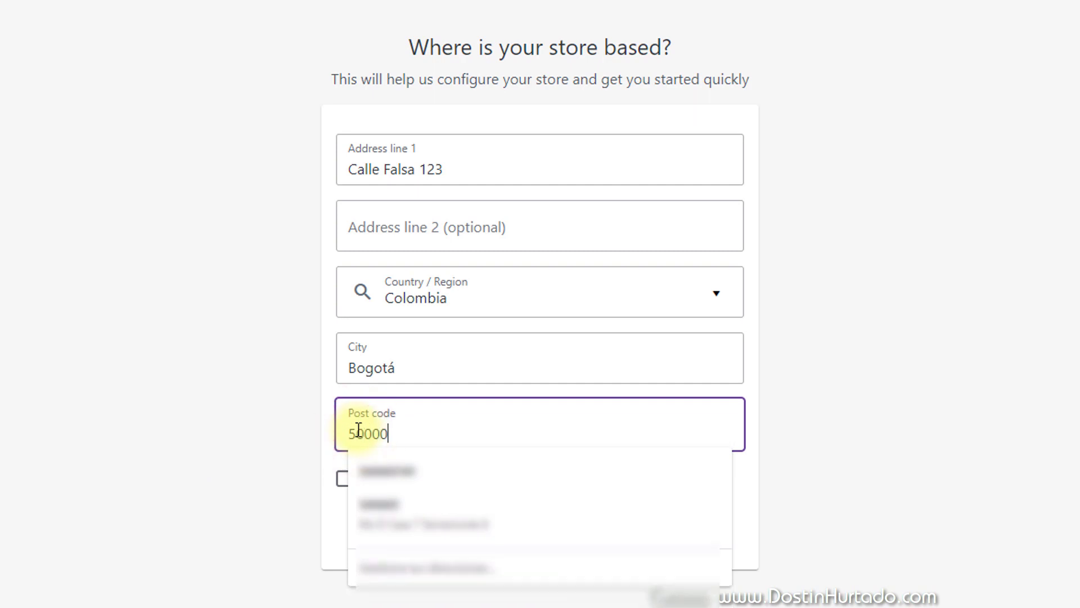
{"action": "left_click", "coordinate": [270, 419]}
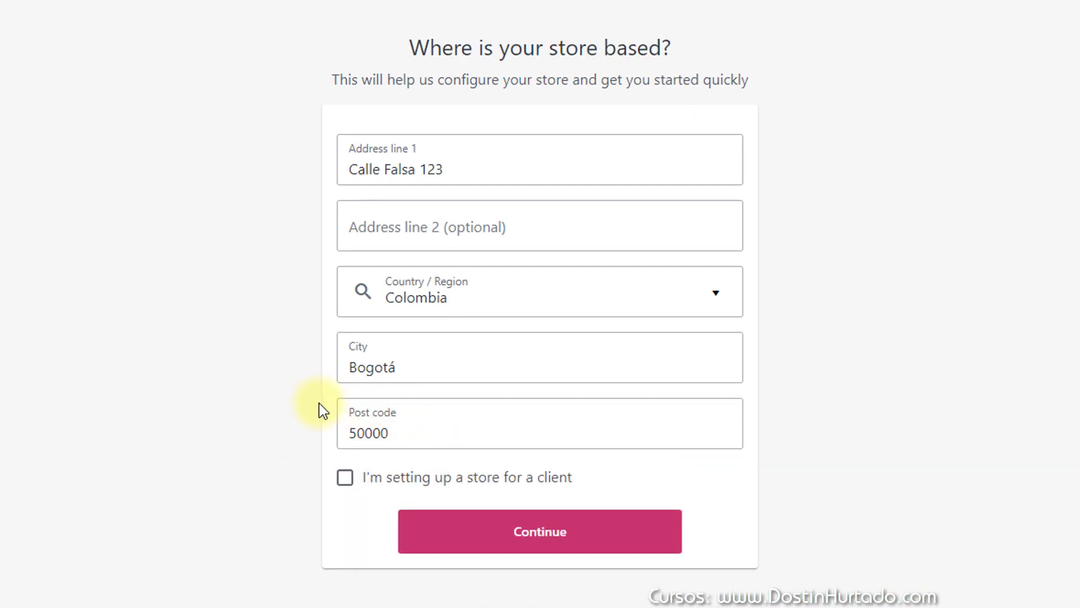
{"action": "left_click", "coordinate": [564, 546]}
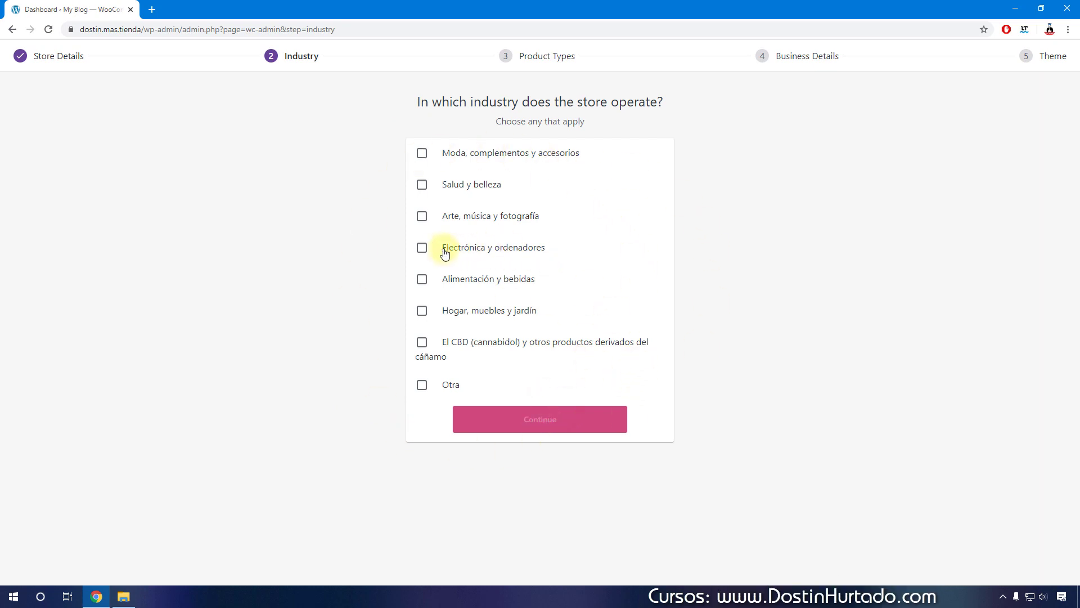
Tick 'Electrónica y ordenadores' as the industry and continue
{"action": "left_click", "coordinate": [422, 248]}
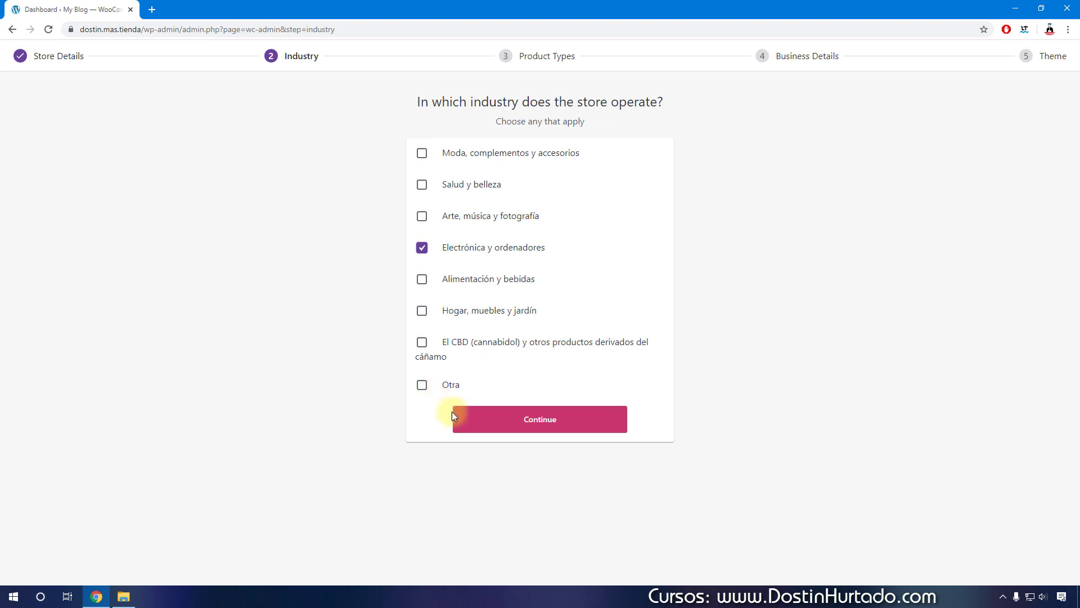
{"action": "left_click", "coordinate": [533, 424]}
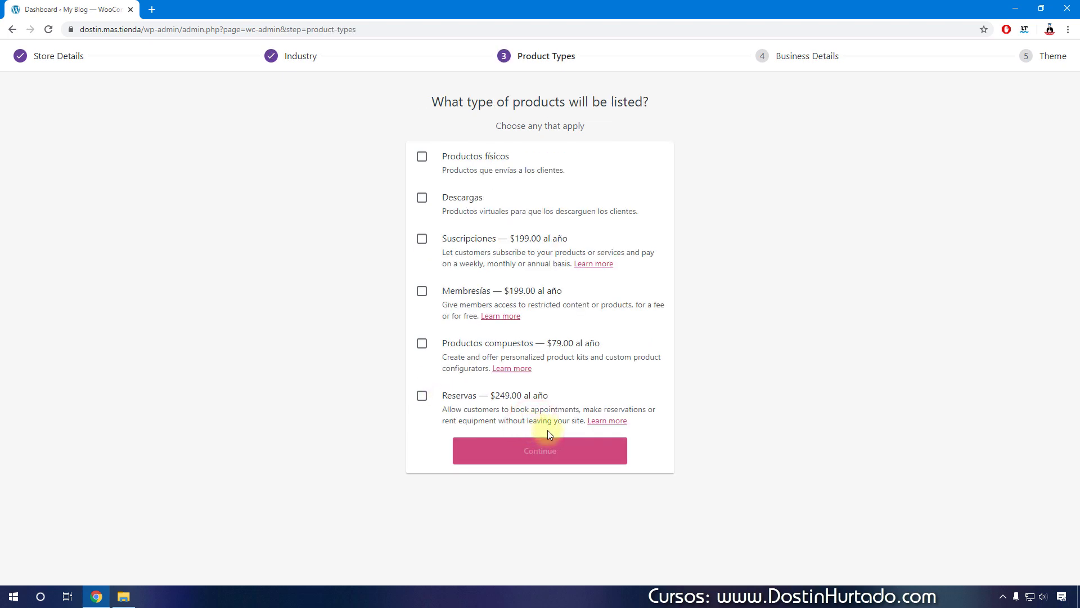
Tick Descargas and Productos físicos as product types and continue to Business Details
{"action": "left_click", "coordinate": [422, 197]}
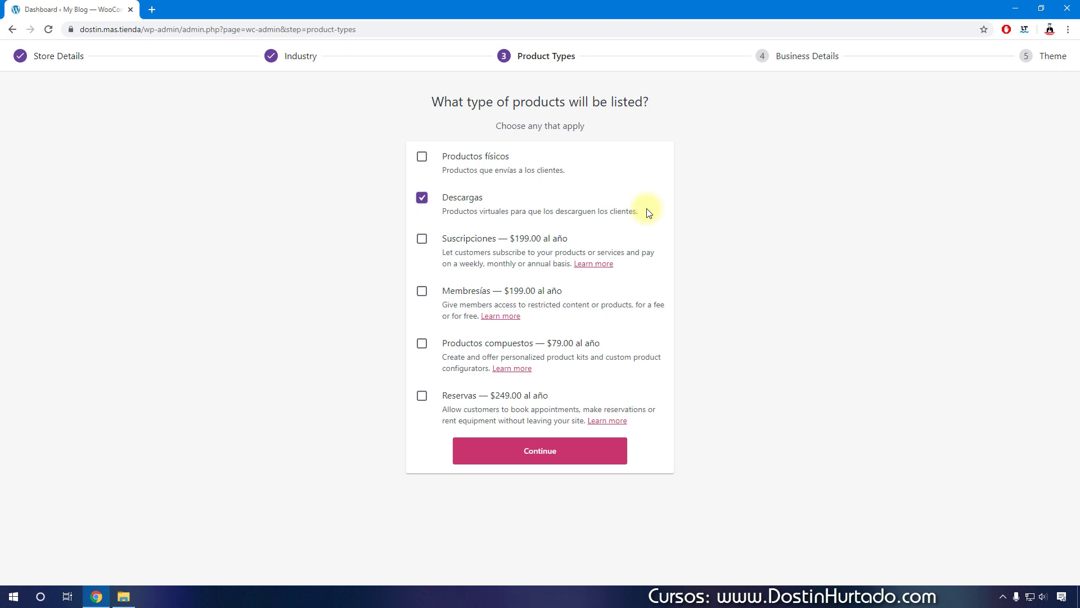
{"action": "left_click", "coordinate": [423, 158]}
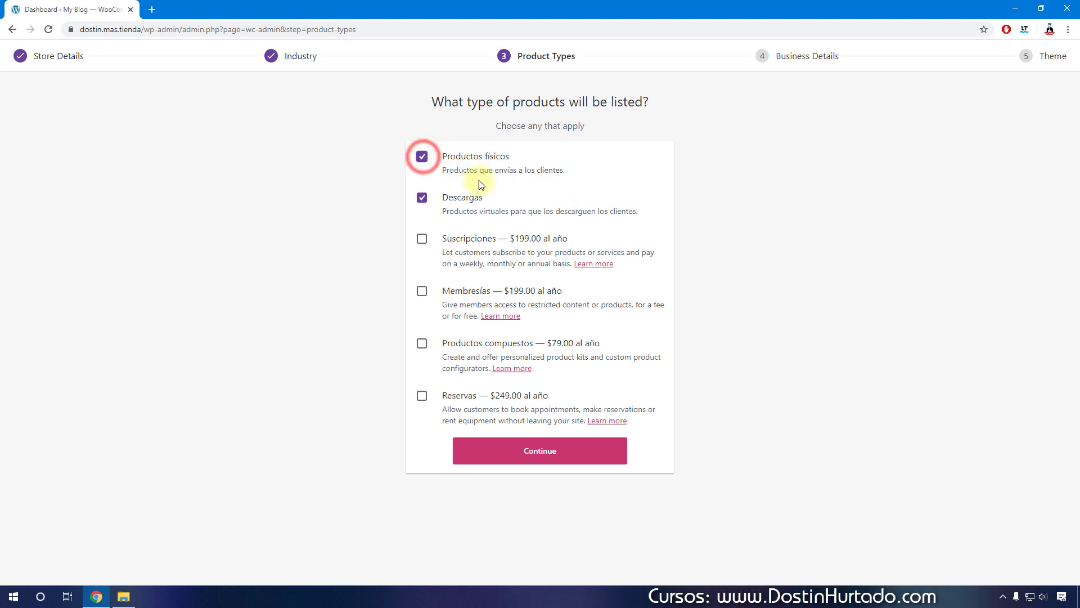
{"action": "left_click", "coordinate": [548, 451]}
{"action": "left_click", "coordinate": [533, 195]}
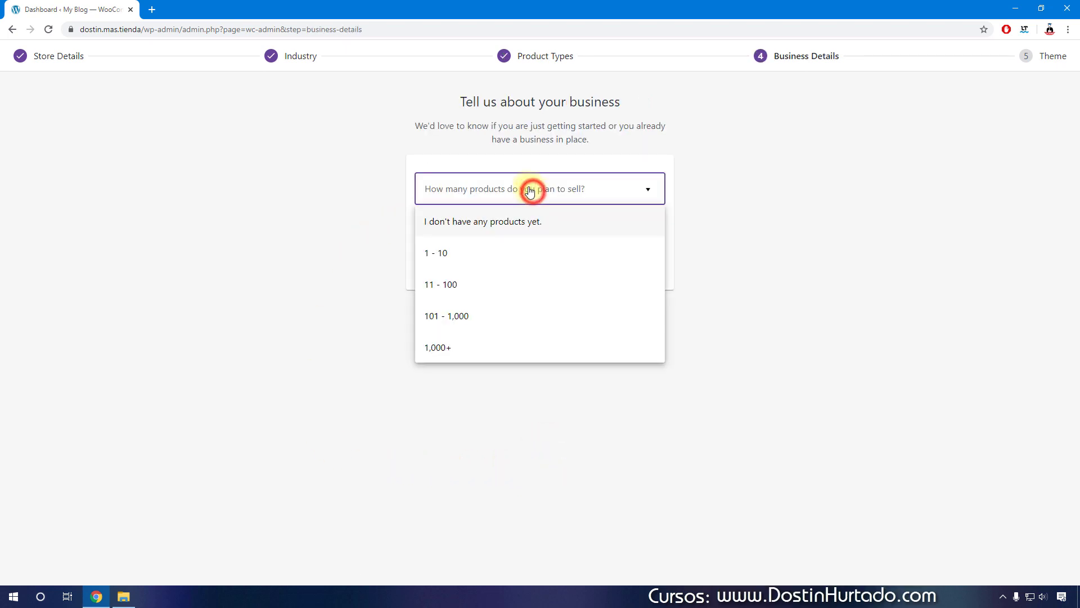
Set the planned product count to 1 - 10 and answer No to selling elsewhere
{"action": "left_click", "coordinate": [458, 256]}
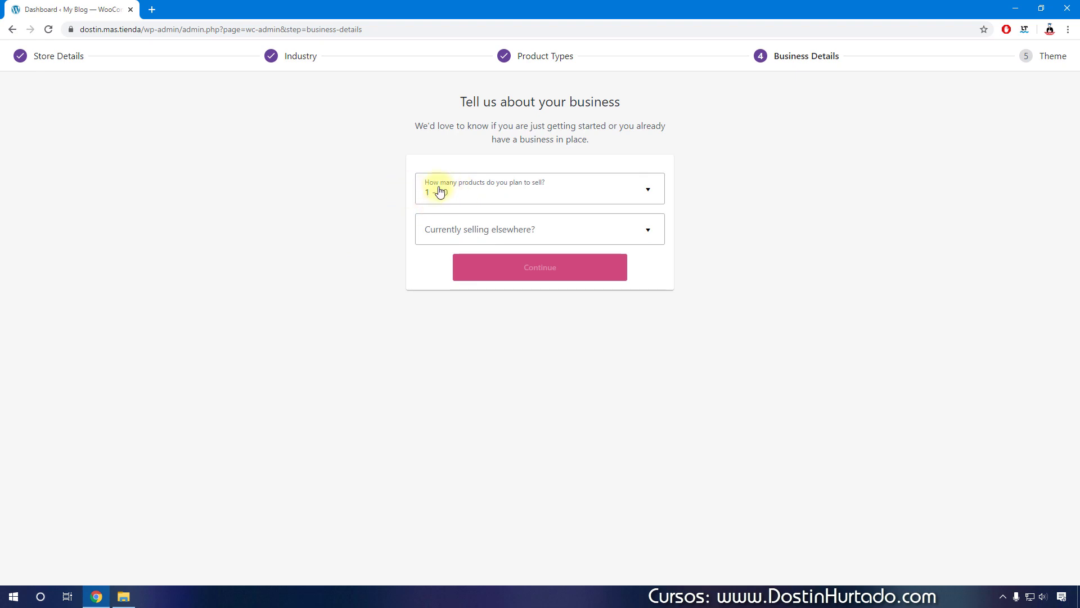
{"action": "left_click", "coordinate": [469, 225]}
{"action": "left_click", "coordinate": [473, 228]}
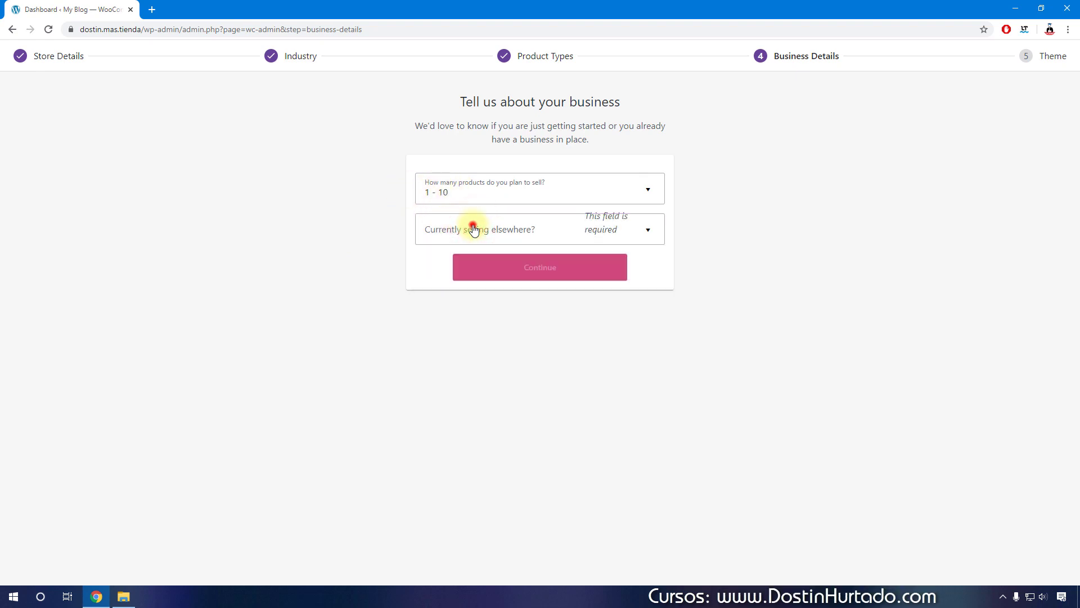
{"action": "left_click", "coordinate": [425, 259]}
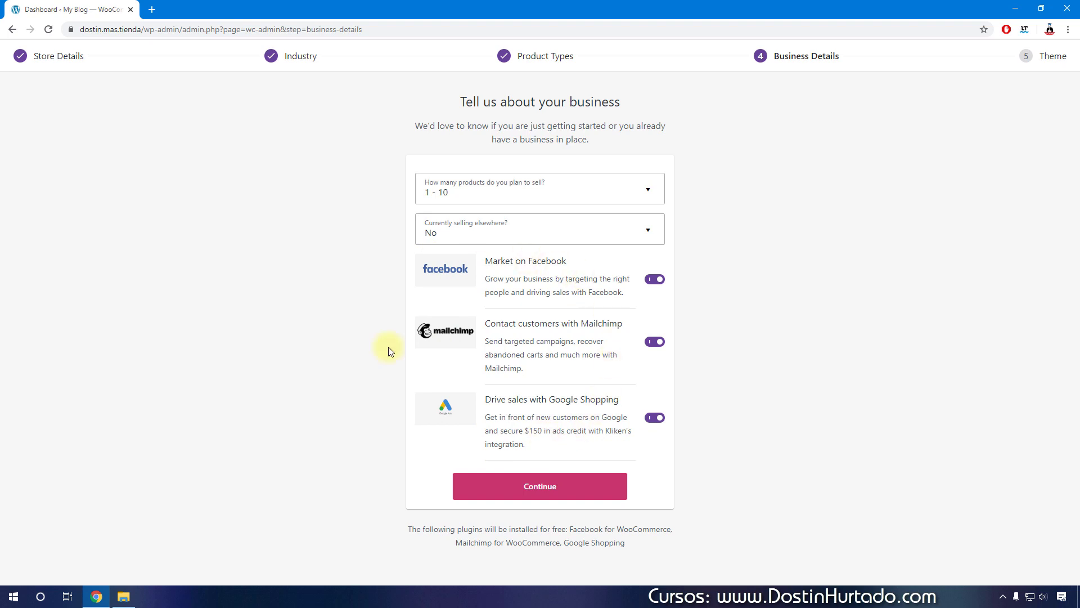
Turn off the Mailchimp, Google Shopping and Facebook add-ons and continue
{"action": "left_click", "coordinate": [655, 417]}
{"action": "left_click", "coordinate": [654, 342]}
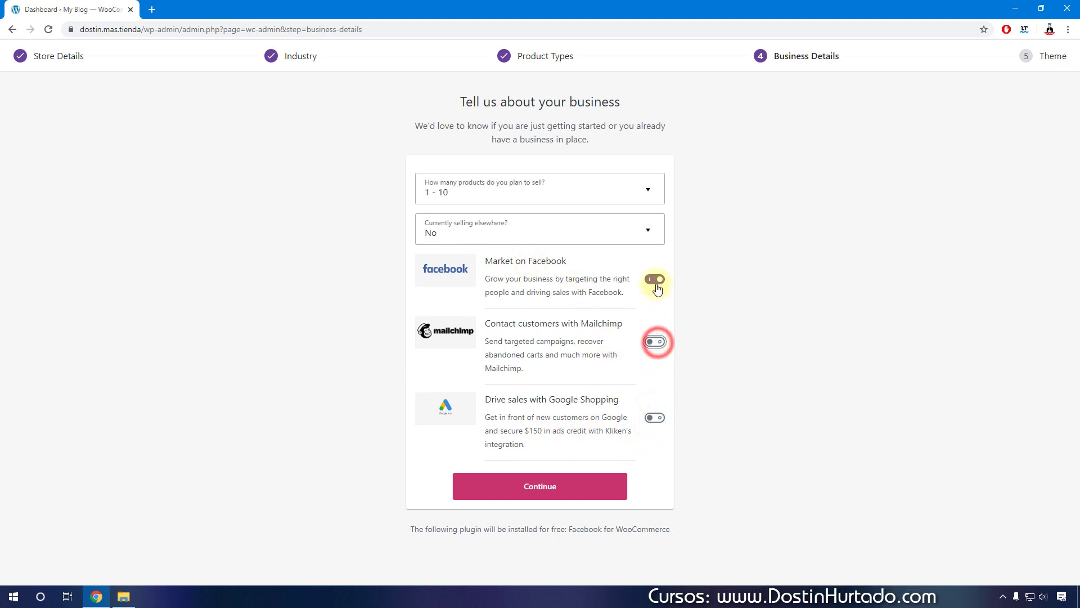
{"action": "left_click", "coordinate": [656, 282]}
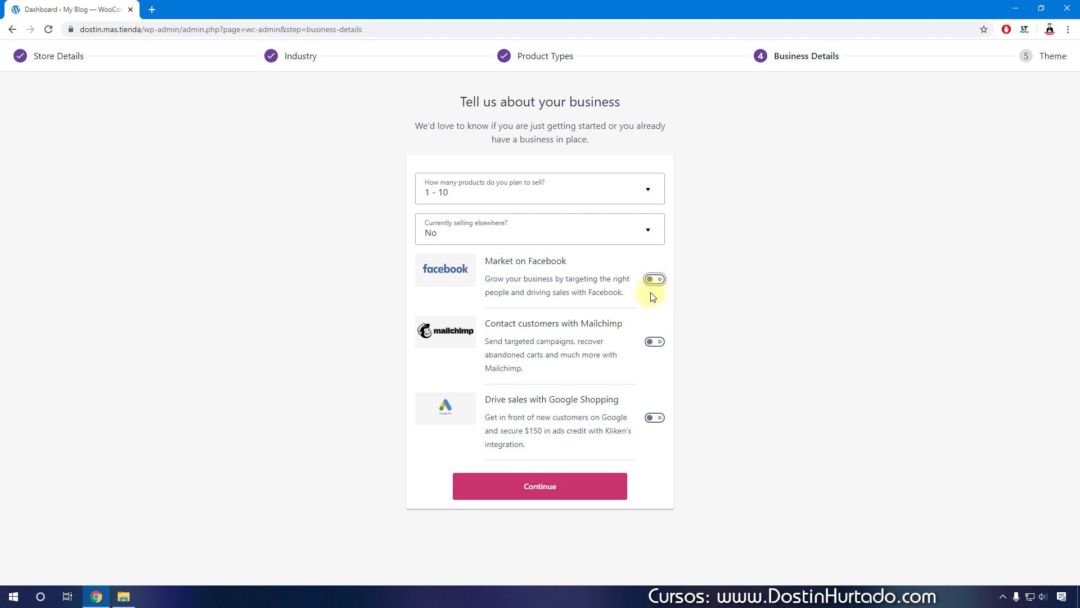
{"action": "left_click", "coordinate": [540, 487]}
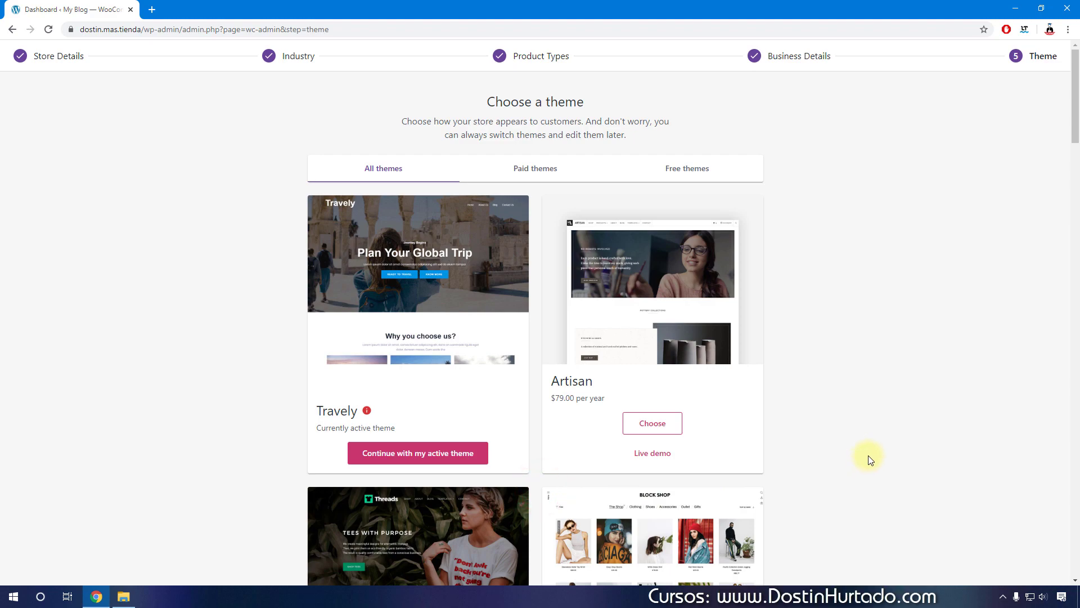
Browse the theme list and continue with the active Travely theme
{"action": "scroll", "coordinate": [870, 460], "scroll_direction": "down", "scroll_amount": 15}
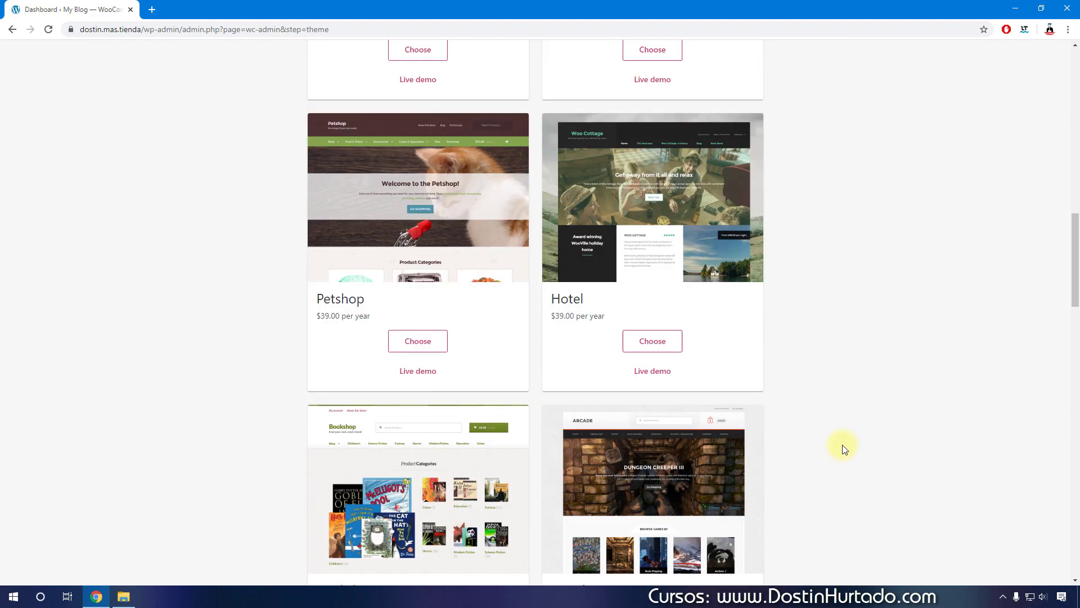
{"action": "scroll", "coordinate": [842, 448], "scroll_direction": "down", "scroll_amount": 10}
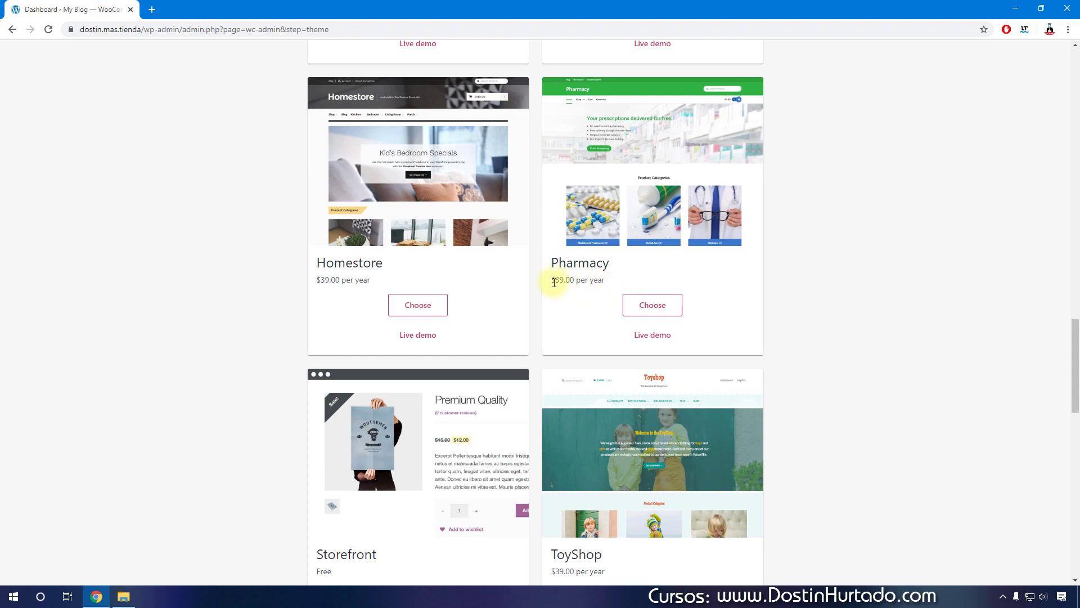
{"action": "scroll", "coordinate": [914, 393], "scroll_direction": "up", "scroll_amount": 20}
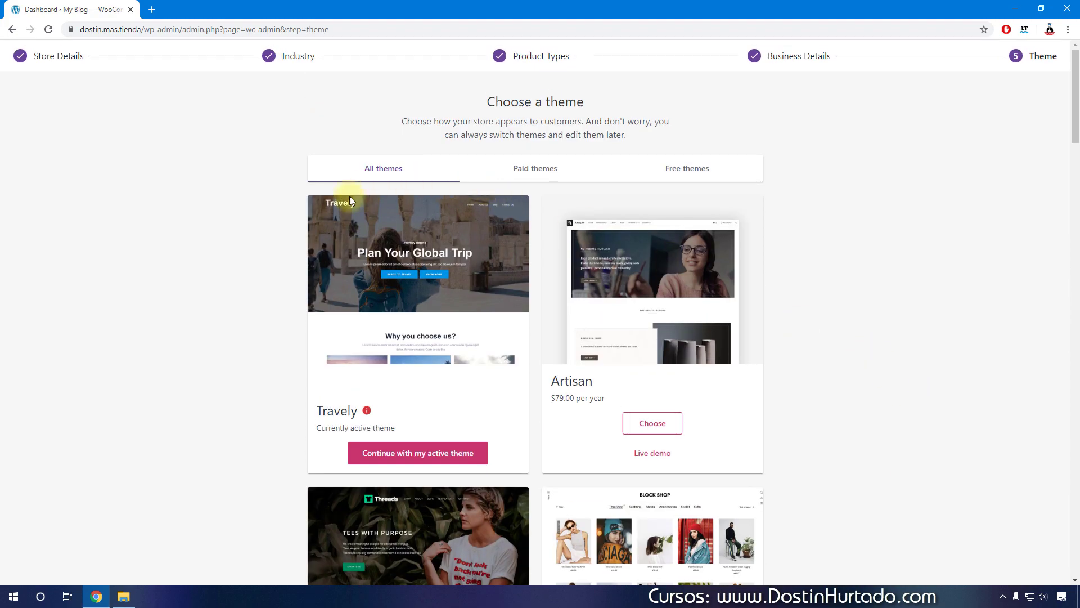
{"action": "left_click", "coordinate": [400, 455]}
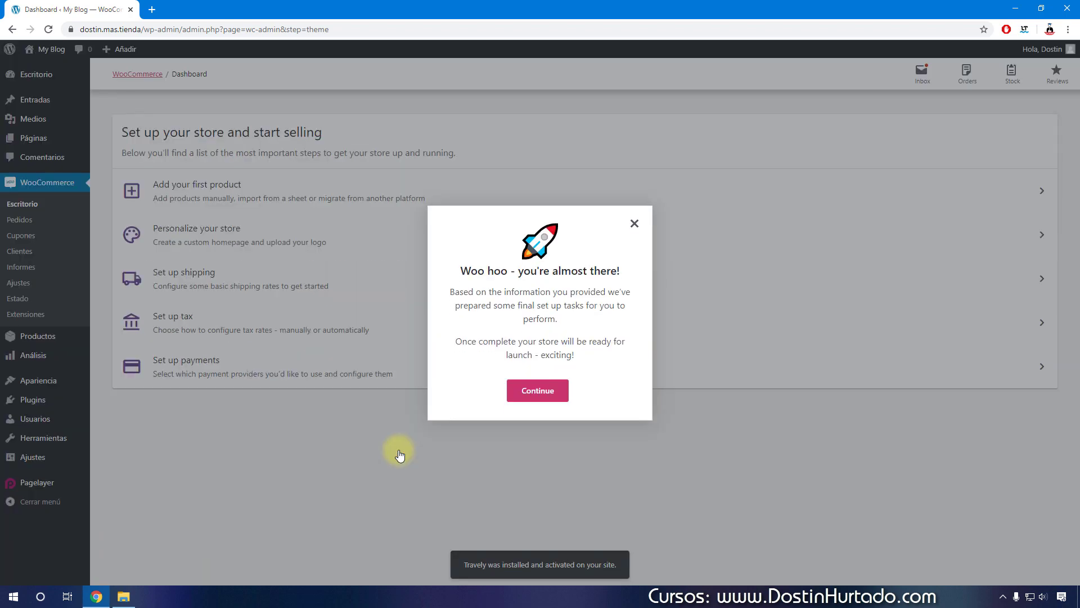
Close the 'Woo hoo' message, review the Products and Pages lists, then return to WooCommerce
{"action": "left_click", "coordinate": [537, 390]}
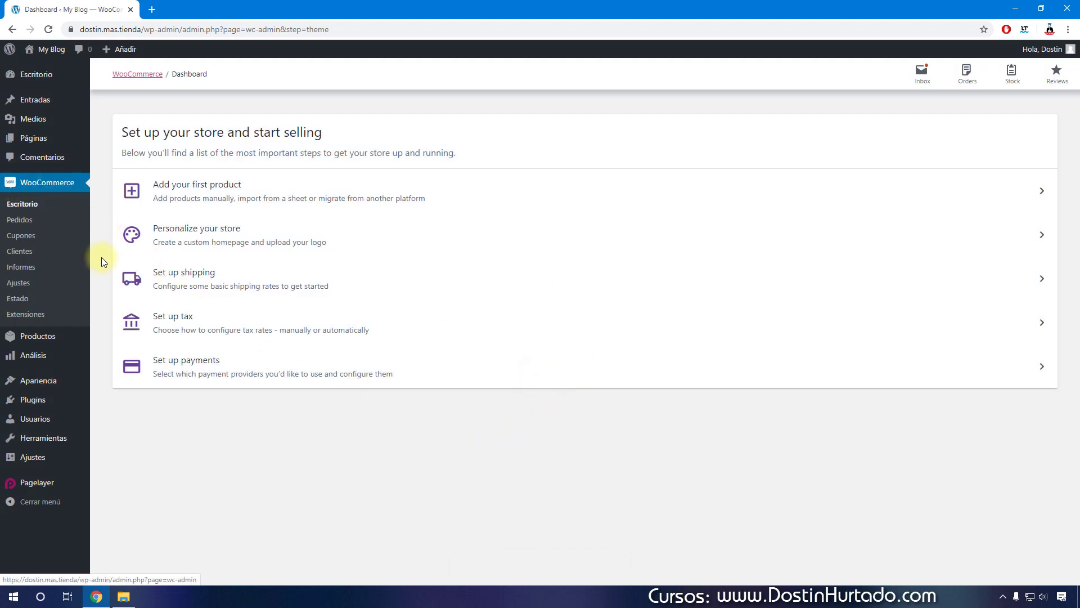
{"action": "left_click", "coordinate": [24, 337]}
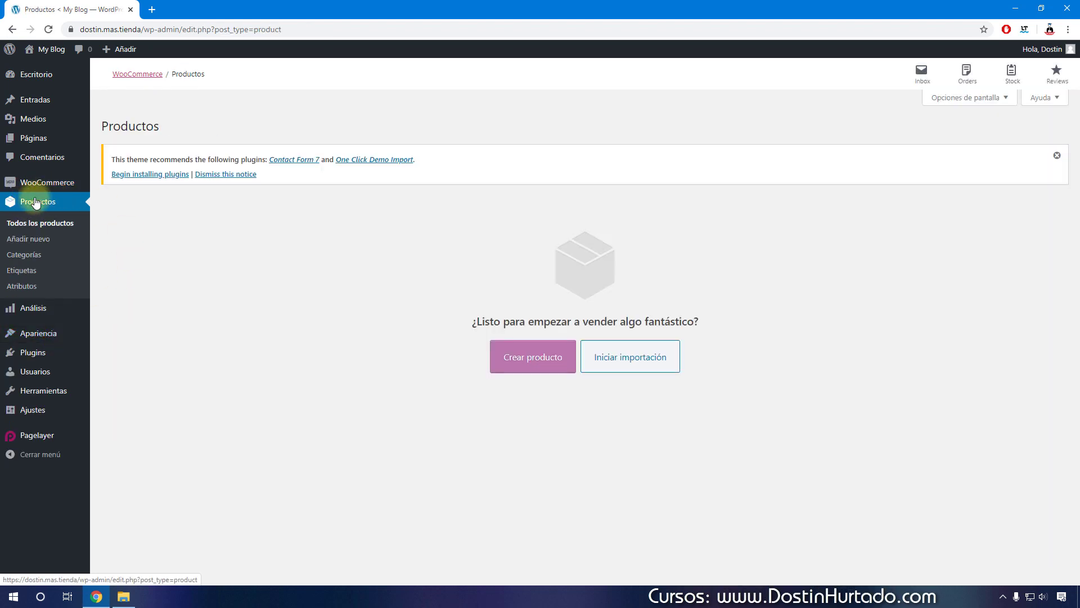
{"action": "left_click", "coordinate": [40, 139]}
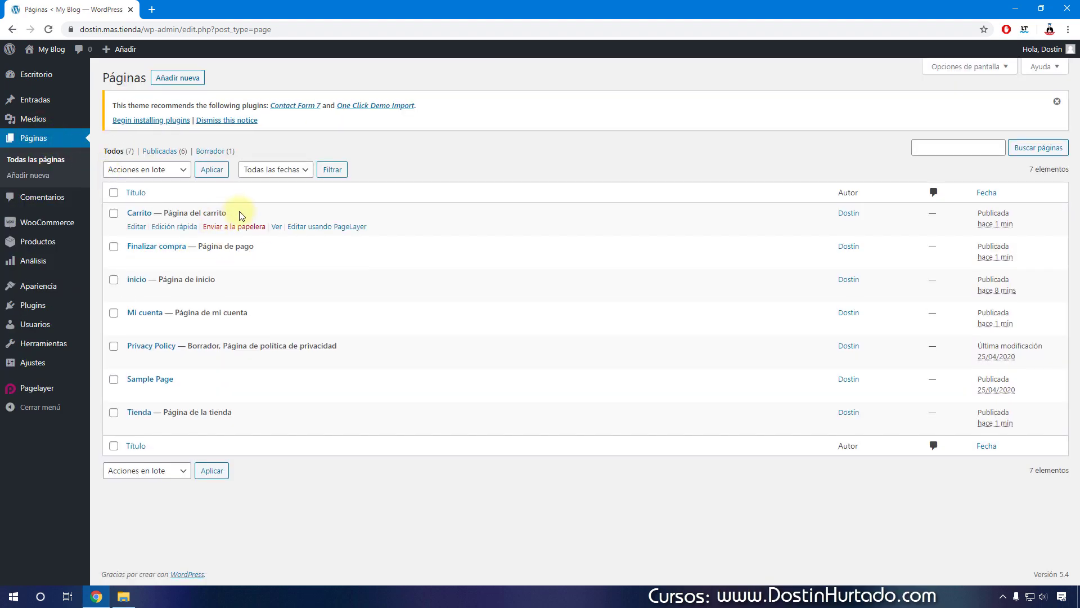
{"action": "triple_click", "coordinate": [237, 212]}
{"action": "triple_click", "coordinate": [261, 246]}
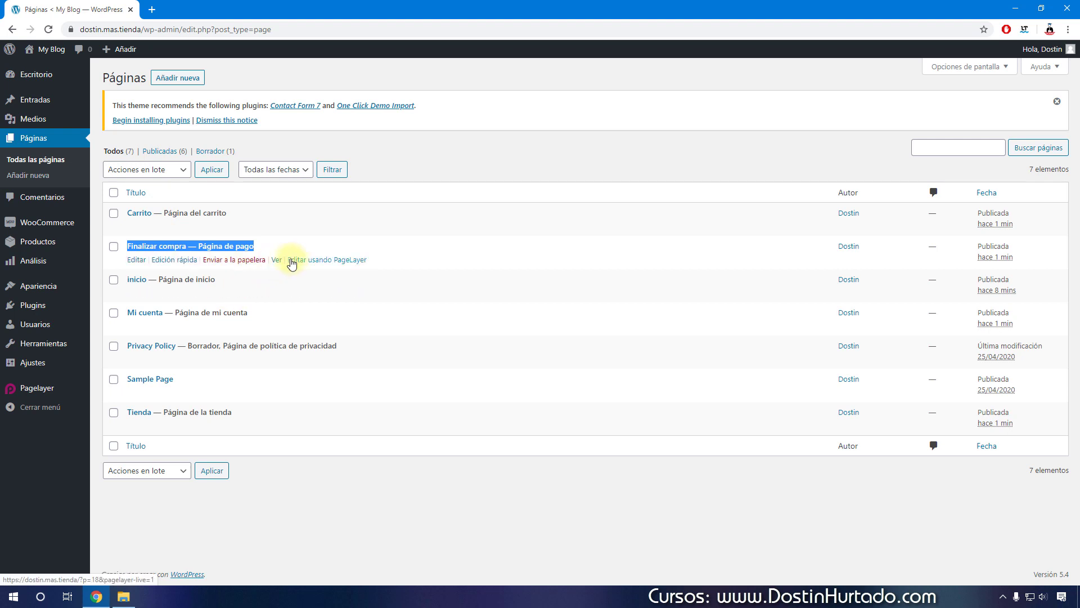
{"action": "left_click", "coordinate": [44, 225]}
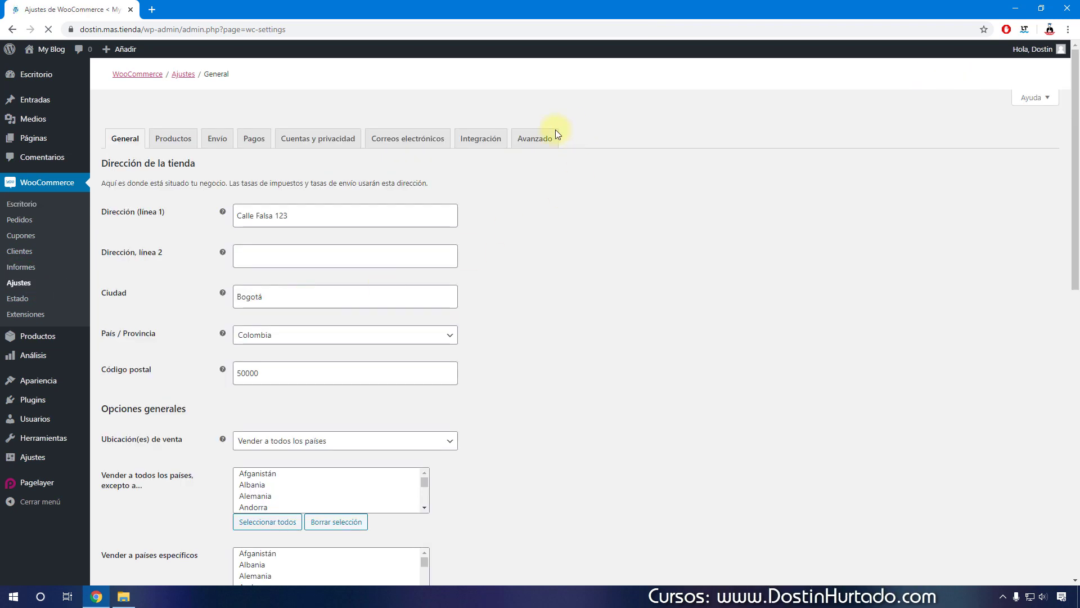
Confirm Carrito and checkout pages in Avanzado, and Tienda as the shop page in Productos
{"action": "left_click", "coordinate": [554, 136]}
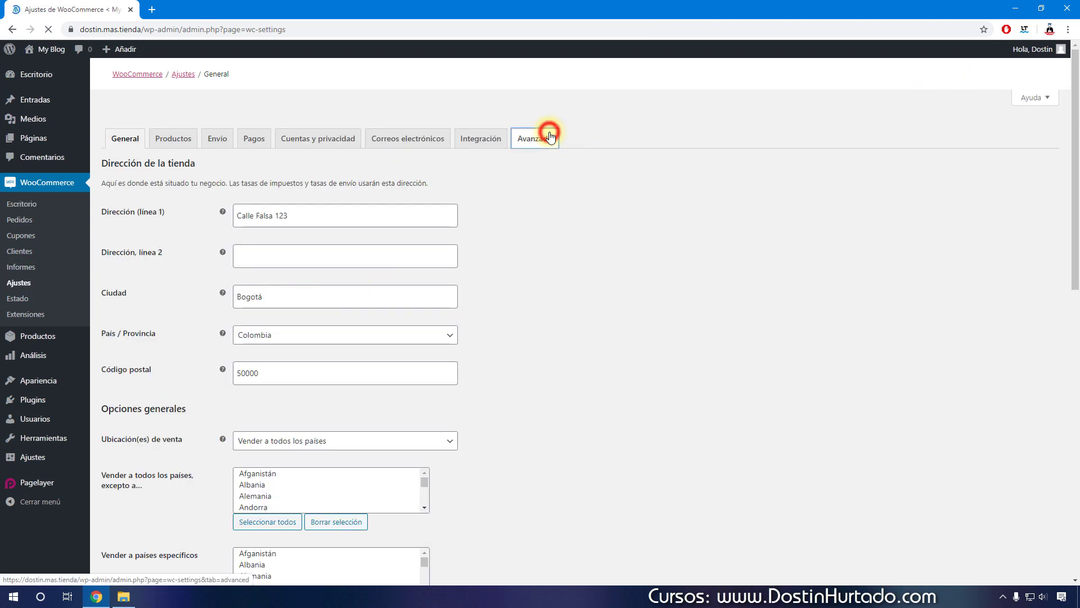
{"action": "left_click", "coordinate": [264, 236]}
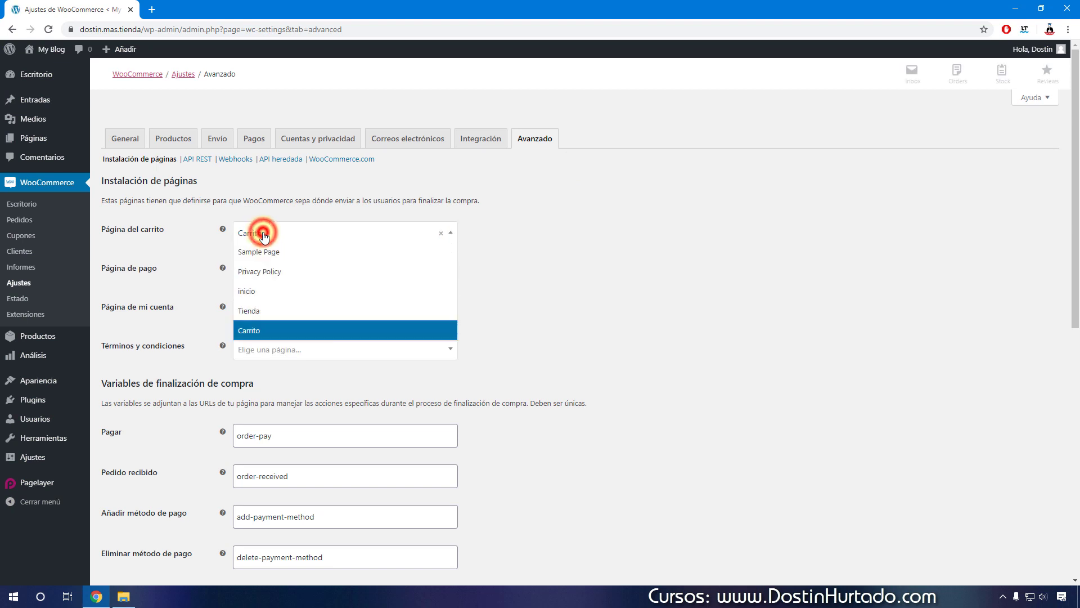
{"action": "left_click", "coordinate": [289, 272]}
{"action": "left_click", "coordinate": [293, 275]}
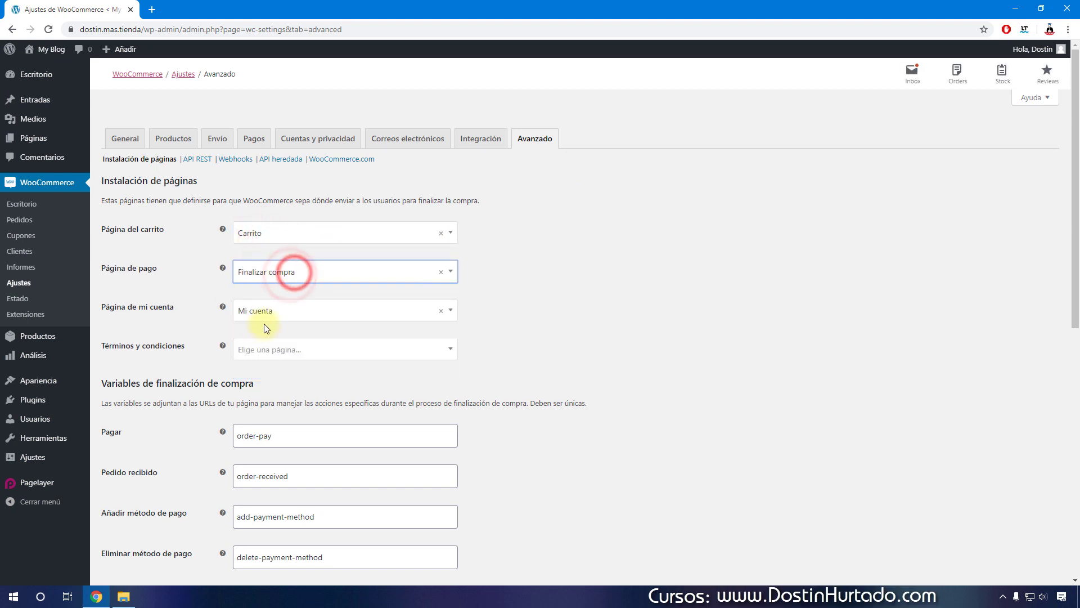
{"action": "left_click", "coordinate": [126, 144]}
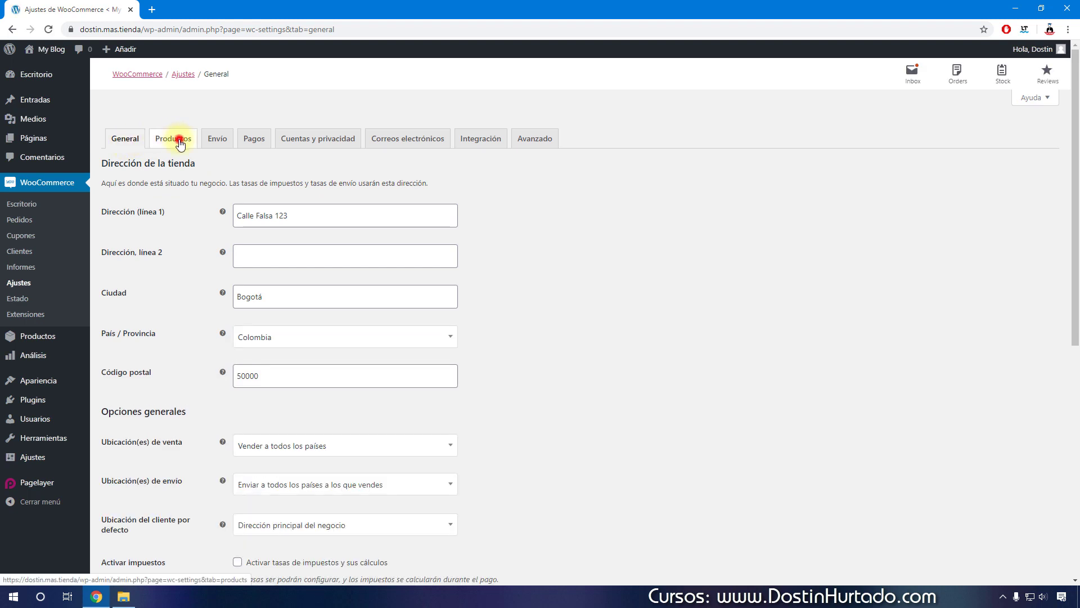
{"action": "left_click", "coordinate": [179, 142]}
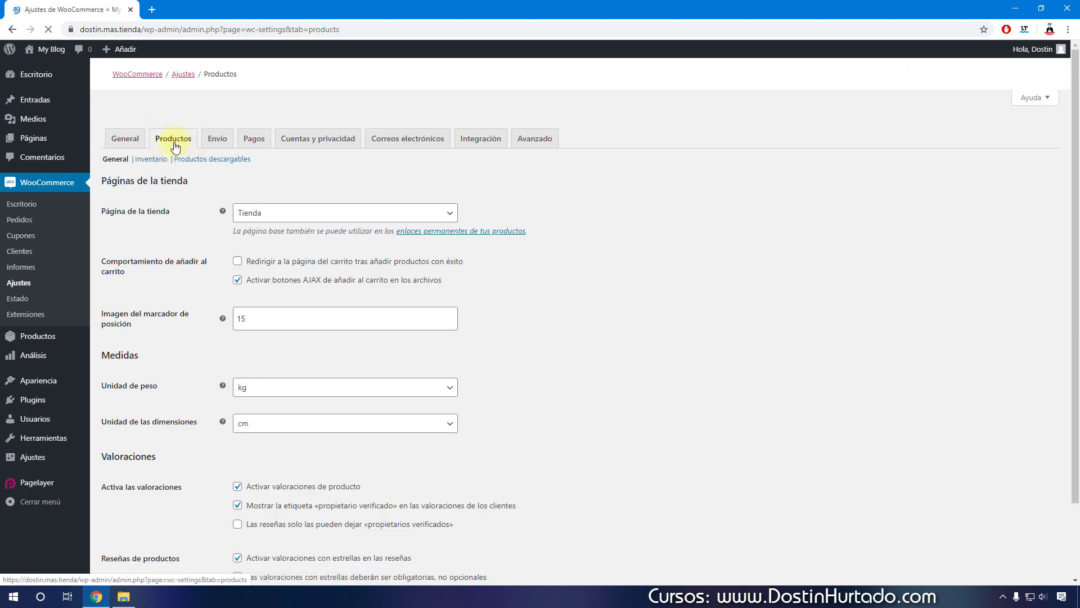
{"action": "left_click", "coordinate": [293, 213]}
{"action": "left_click", "coordinate": [293, 215]}
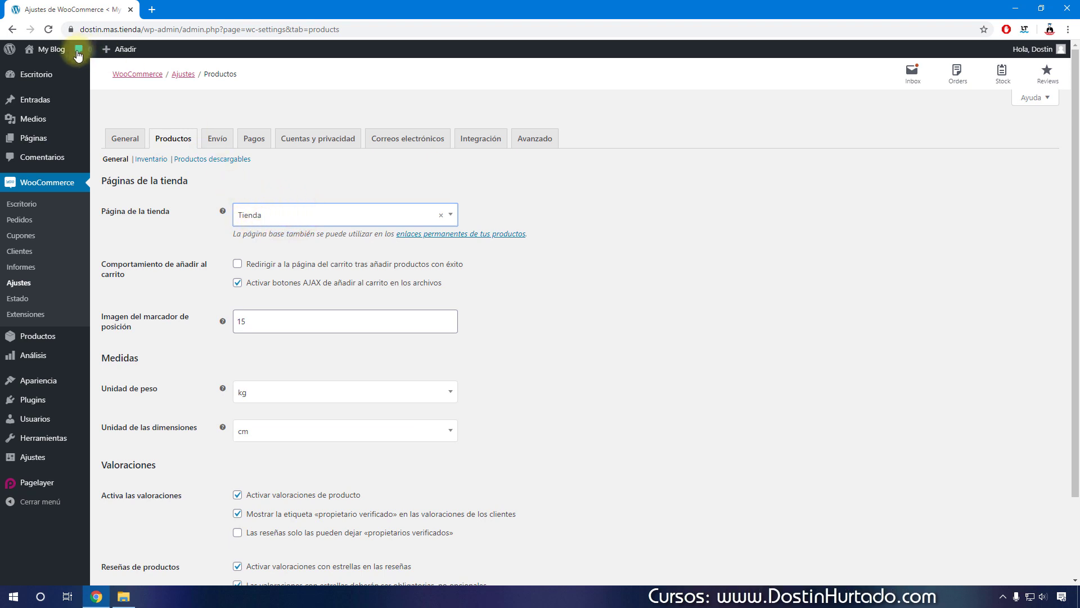
Open the storefront in a new tab to preview it, then return to settings
{"action": "middle_click", "coordinate": [42, 74]}
{"action": "left_click", "coordinate": [174, 14]}
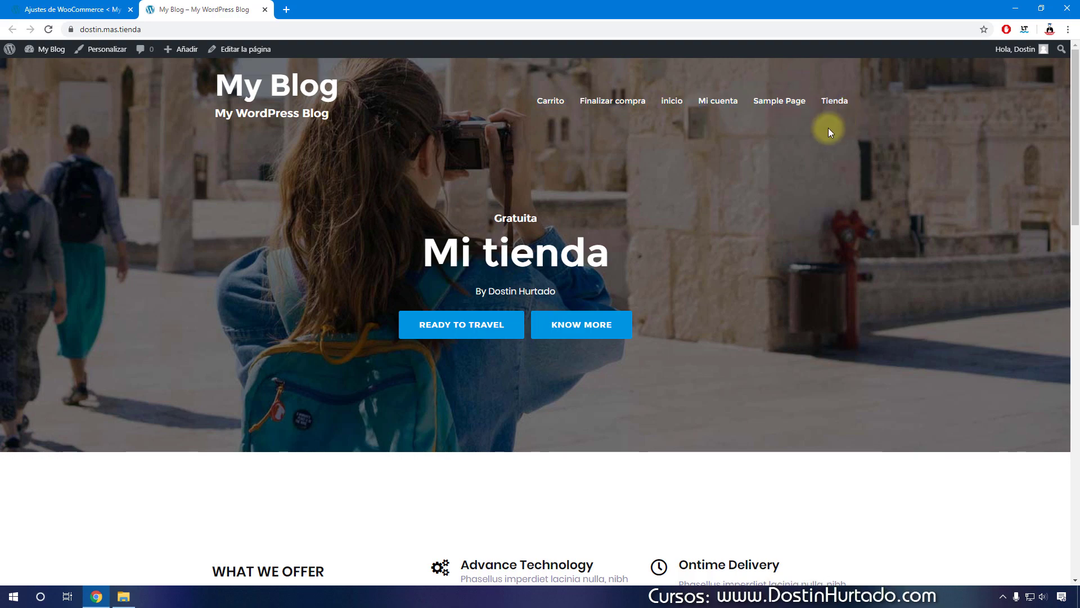
{"action": "left_click", "coordinate": [101, 14]}
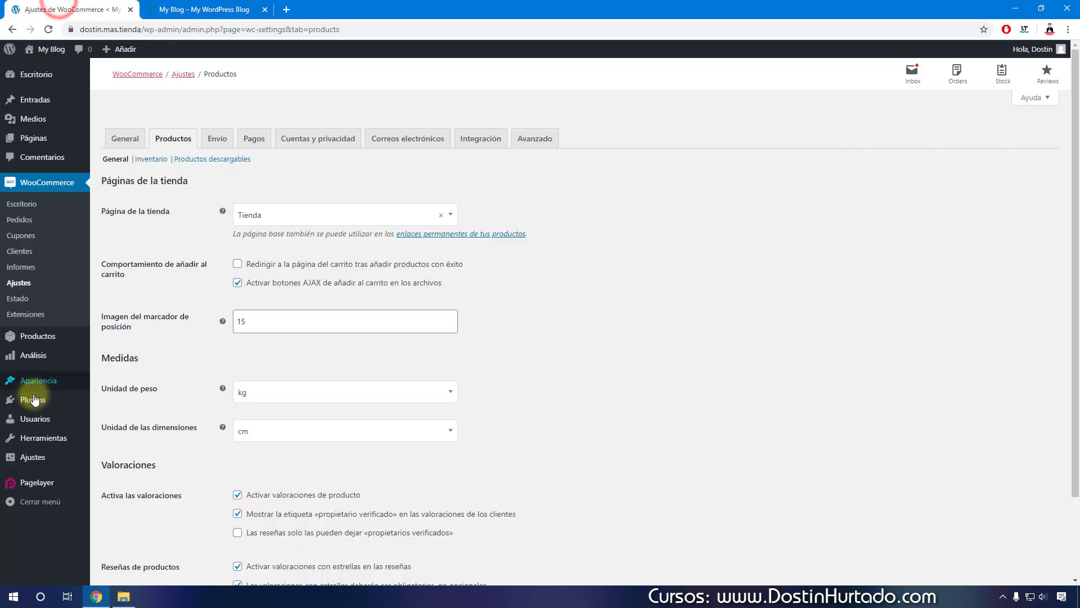
Start a new menu named 'Principal' in Appearance > Menus
{"action": "mouse_move", "coordinate": [34, 380]}
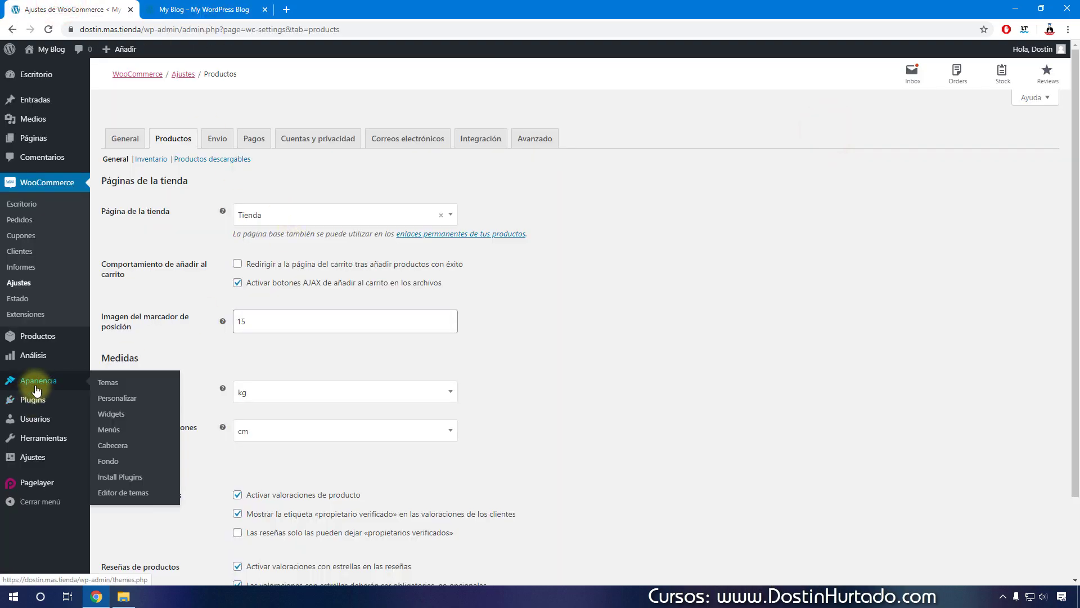
{"action": "left_click", "coordinate": [119, 425]}
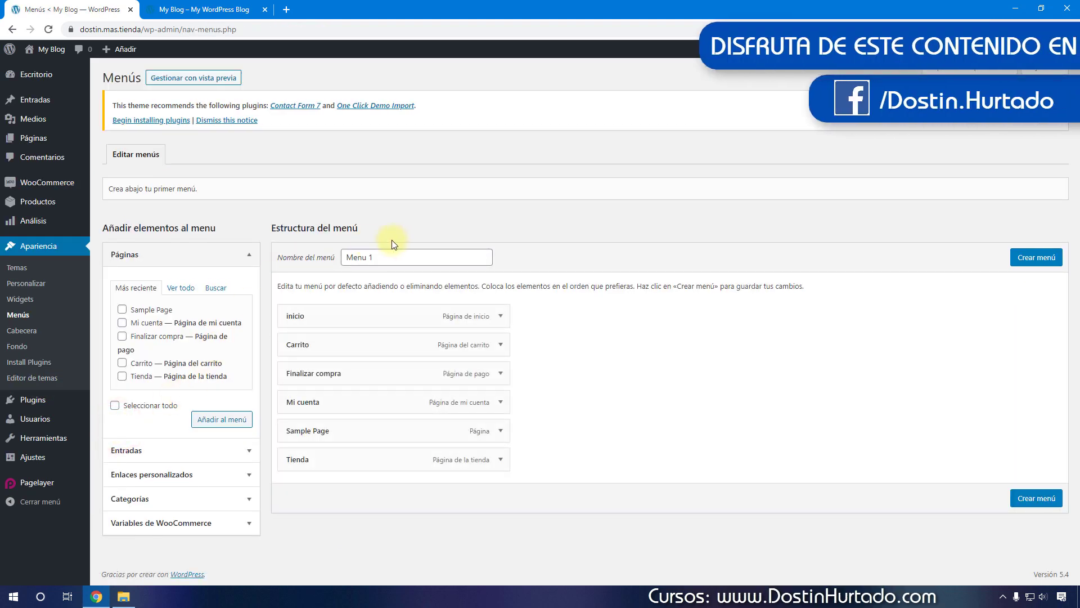
{"action": "triple_click", "coordinate": [399, 258]}
{"action": "type", "text": "Prin"}
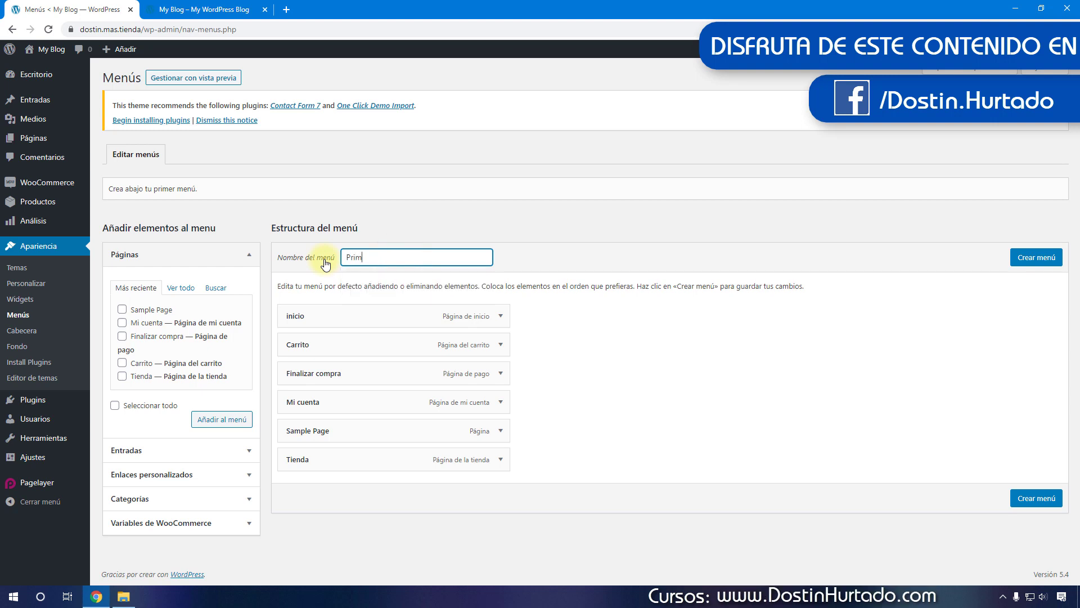
{"action": "type", "text": "cipal"}
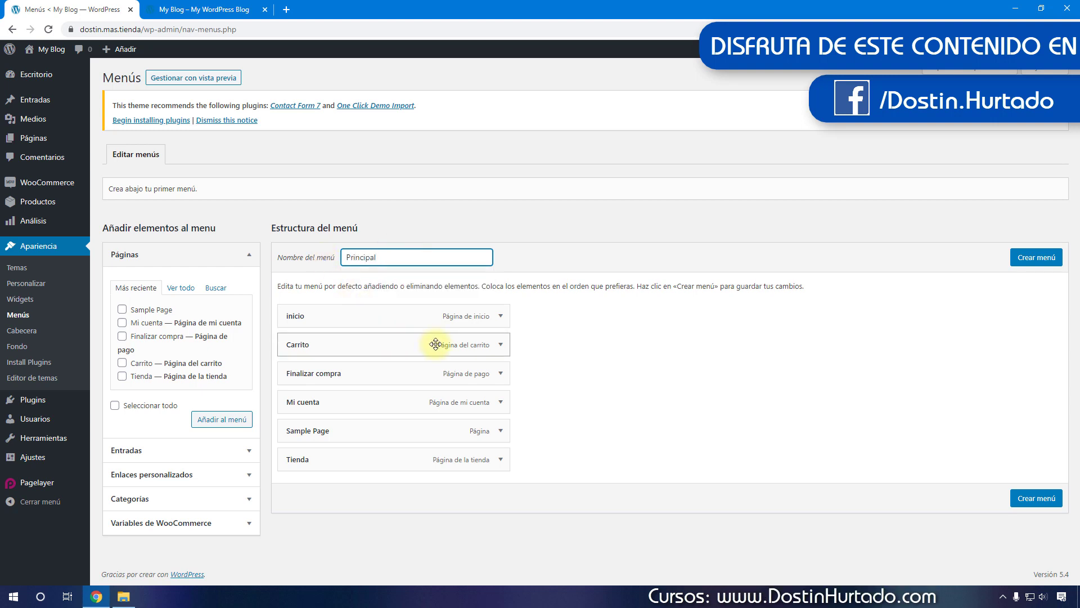
Remove Carrito, Finalizar compra, Mi cuenta, Sample Page and Tienda, leaving only inicio, and create the menu
{"action": "left_click", "coordinate": [499, 344]}
{"action": "left_click", "coordinate": [294, 457]}
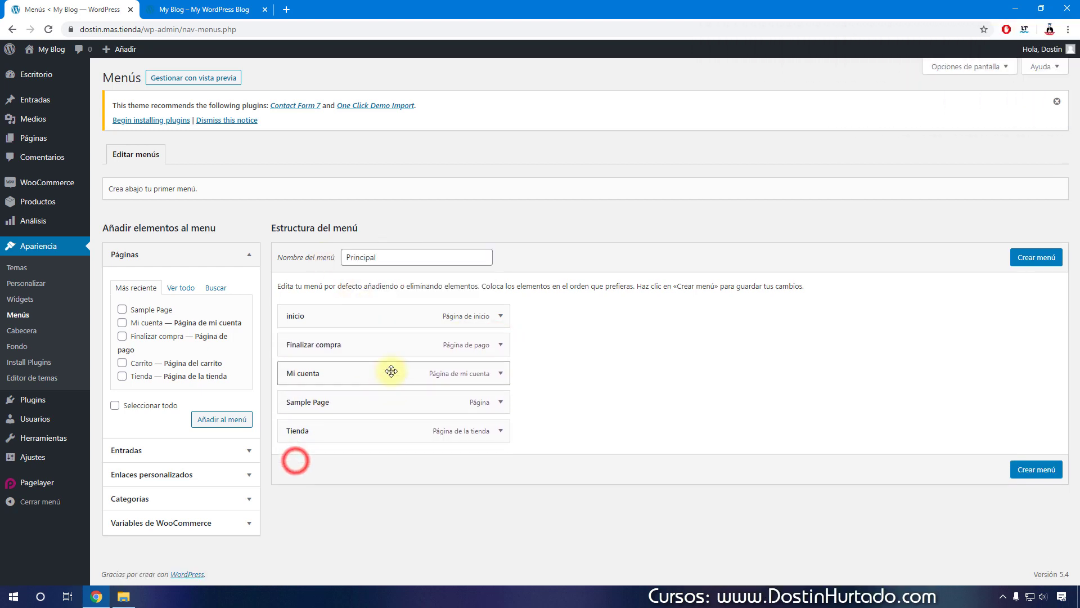
{"action": "left_click", "coordinate": [499, 344]}
{"action": "left_click", "coordinate": [298, 458]}
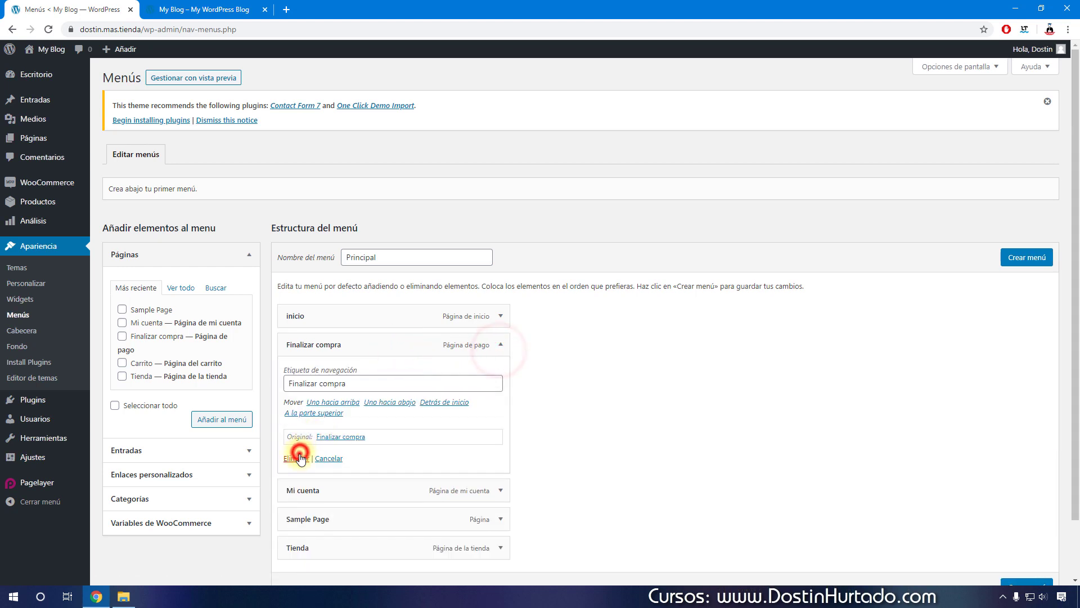
{"action": "left_click", "coordinate": [500, 344]}
{"action": "left_click", "coordinate": [296, 457]}
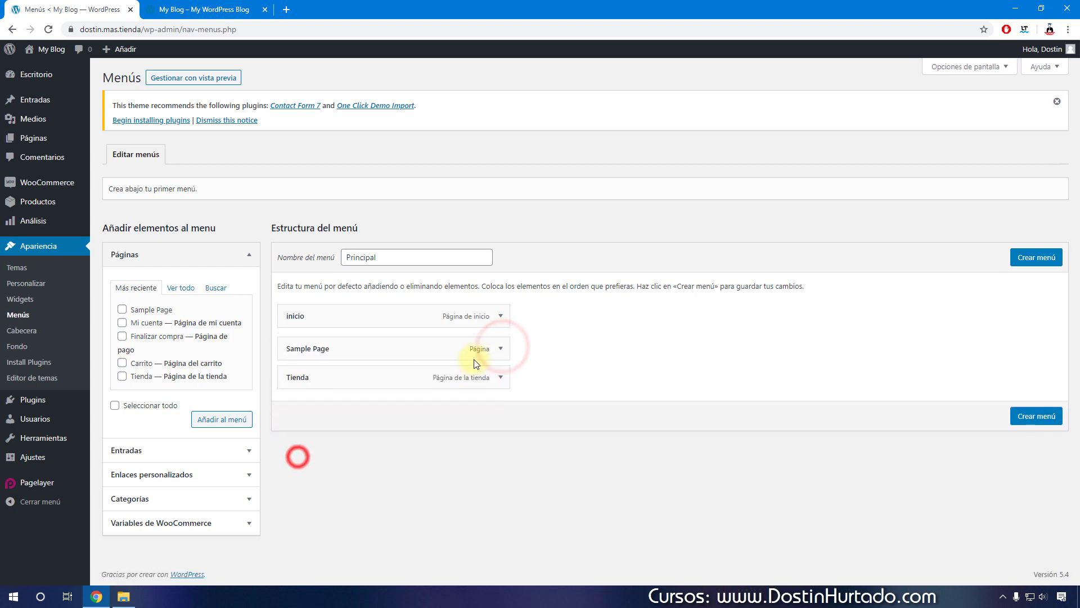
{"action": "left_click", "coordinate": [500, 345]}
{"action": "left_click", "coordinate": [292, 458]}
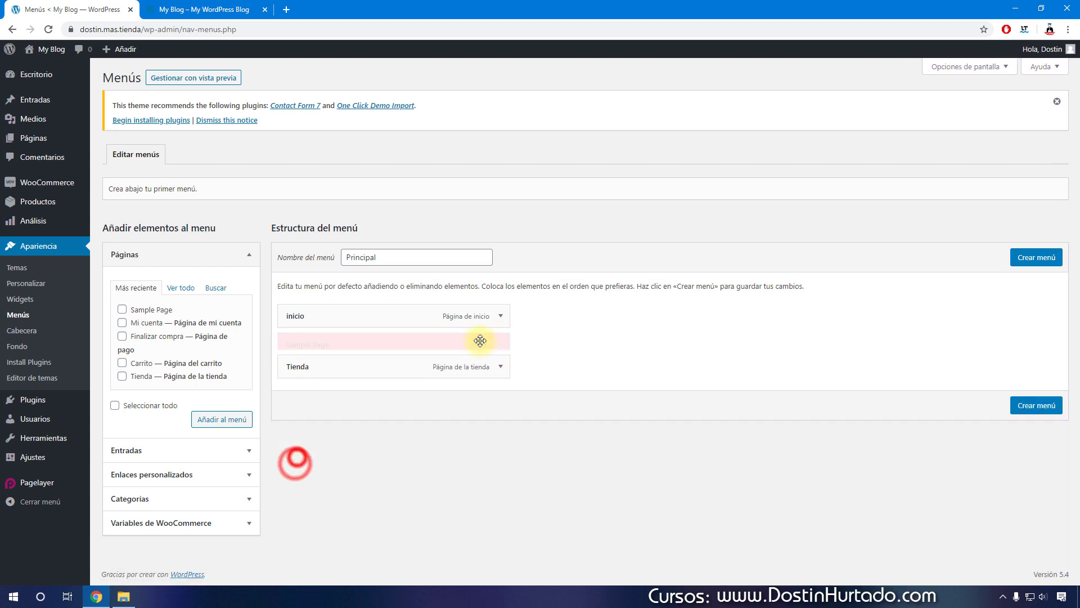
{"action": "left_click", "coordinate": [501, 345]}
{"action": "left_click", "coordinate": [295, 457]}
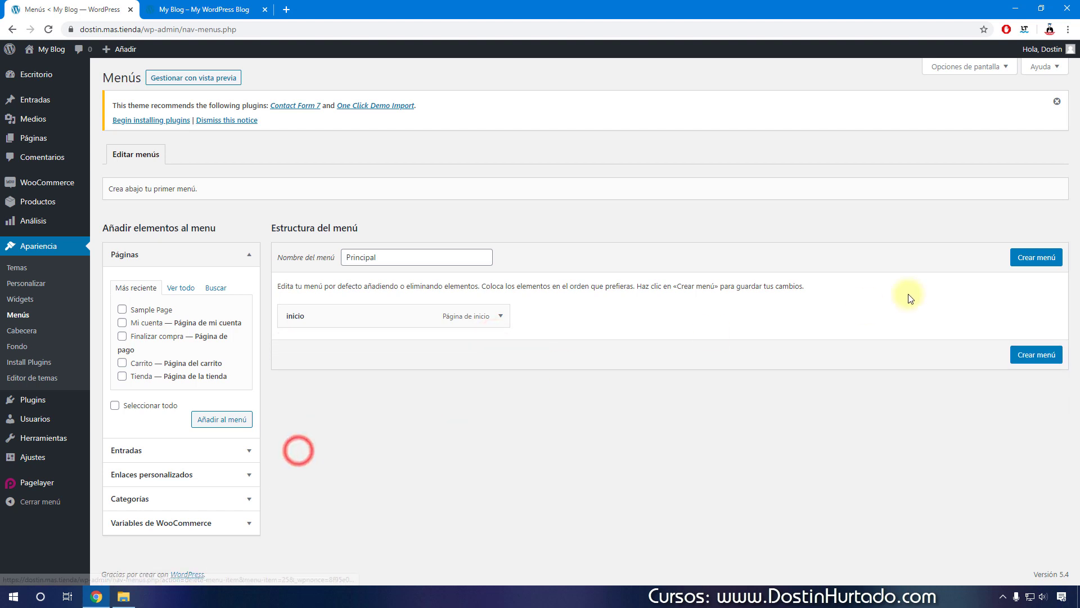
{"action": "left_click", "coordinate": [1044, 257]}
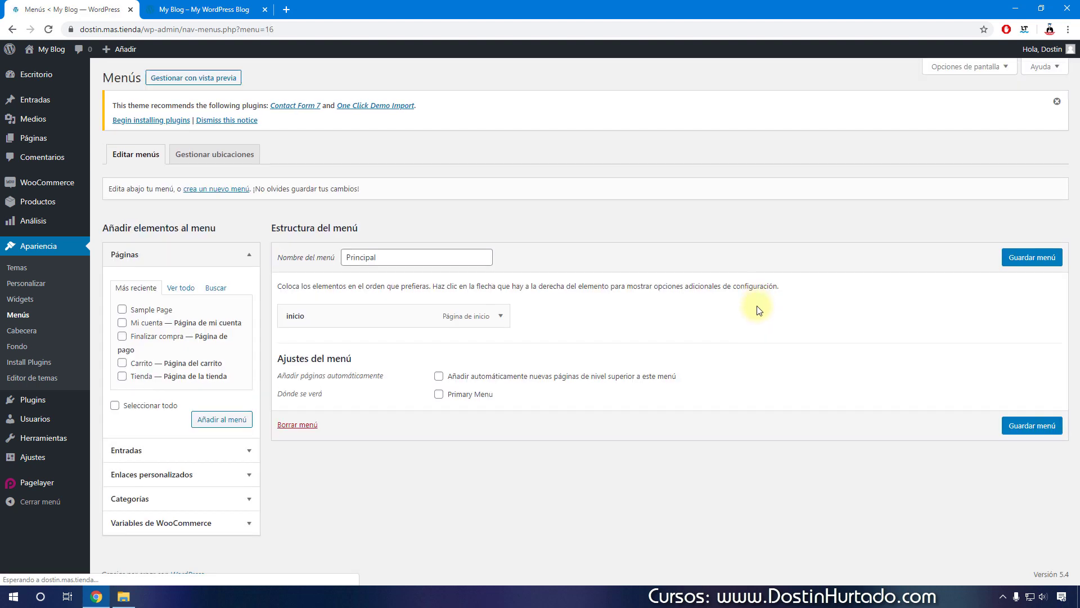
Assign the Principal menu to the Primary Menu location
{"action": "left_click", "coordinate": [203, 160]}
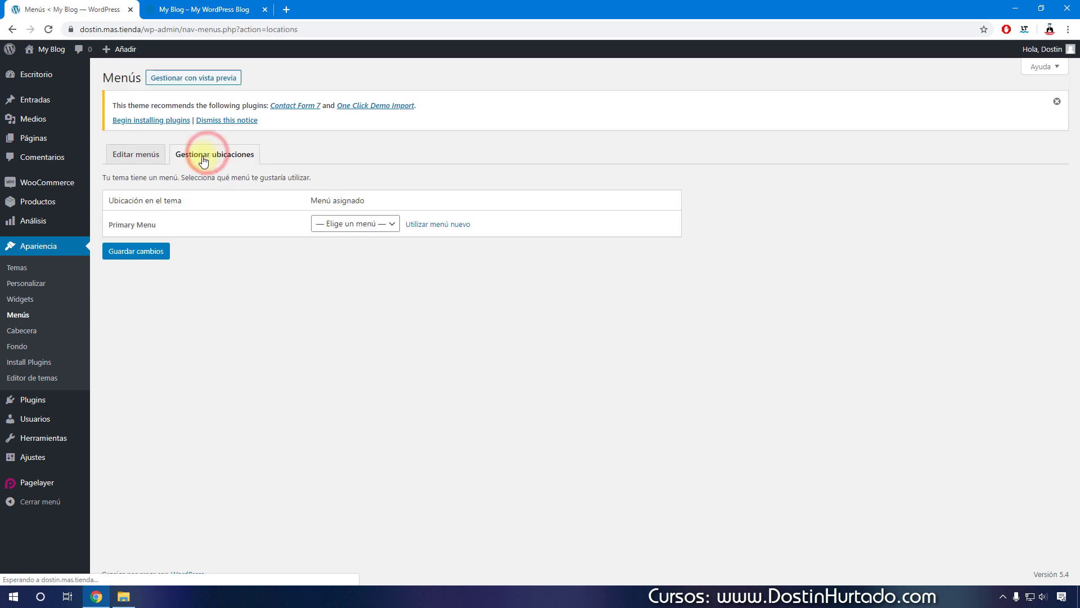
{"action": "left_click", "coordinate": [362, 223]}
{"action": "left_click", "coordinate": [339, 247]}
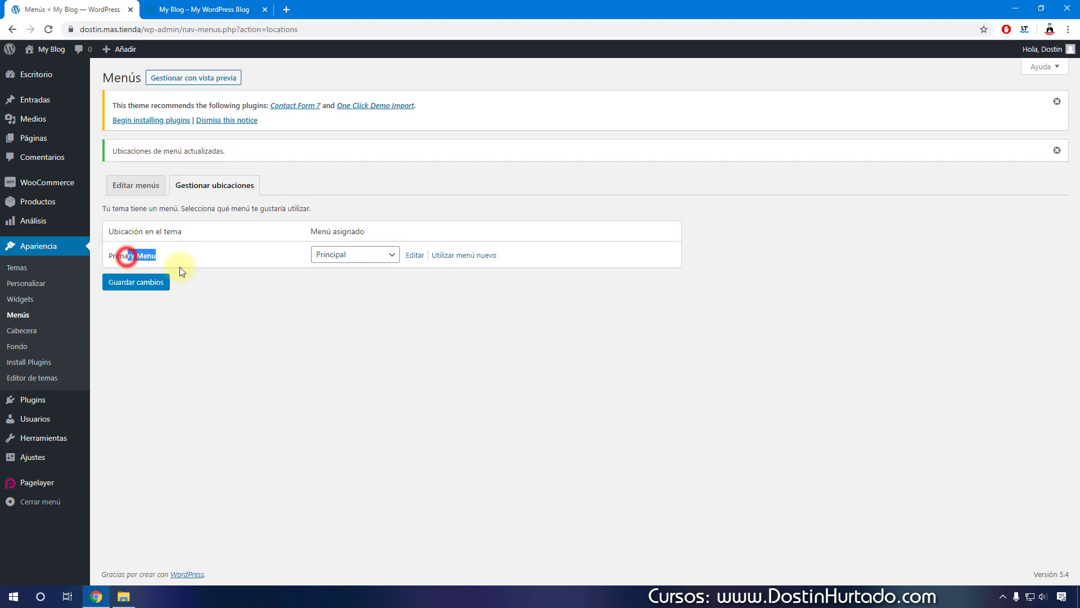
Check the live site header shows inicio, then return to the menus page
{"action": "left_click", "coordinate": [197, 10]}
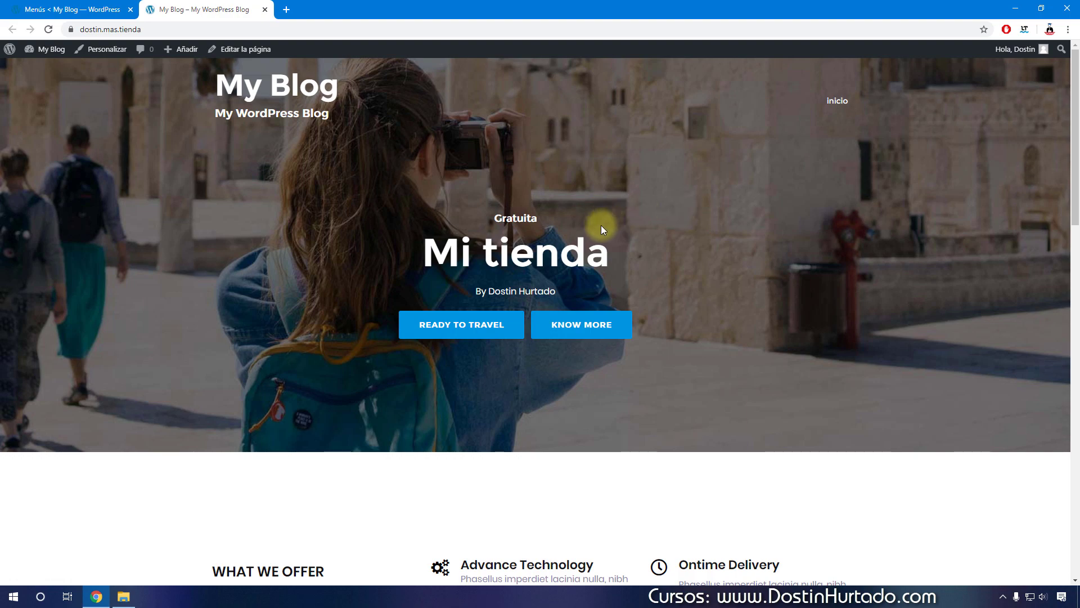
{"action": "scroll", "coordinate": [601, 225], "scroll_direction": "down", "scroll_amount": 4}
{"action": "scroll", "coordinate": [636, 237], "scroll_direction": "up", "scroll_amount": 4}
{"action": "left_click", "coordinate": [69, 10]}
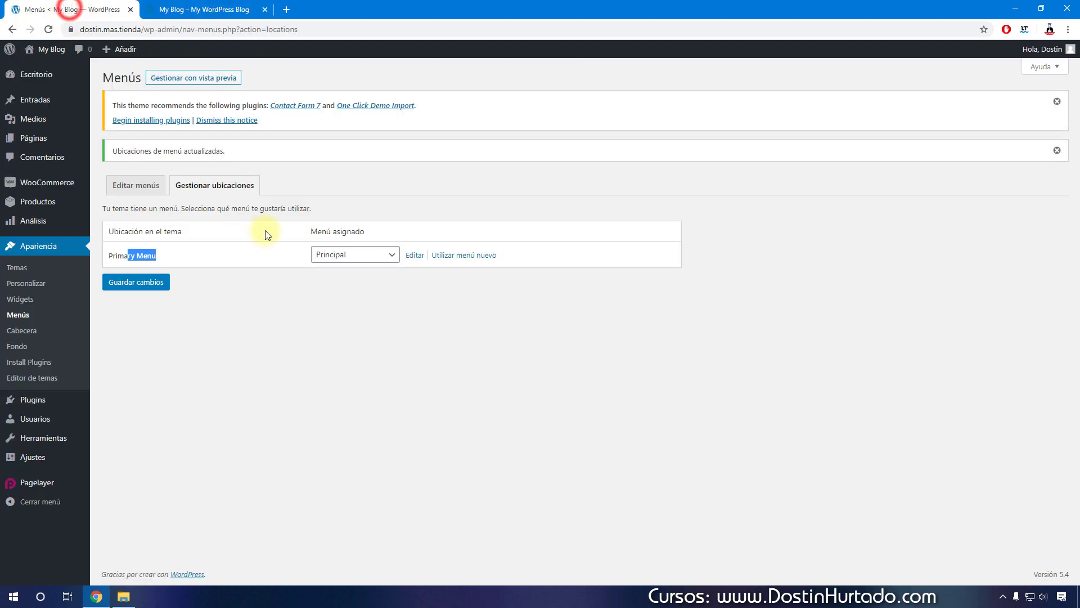
Add the Tienda page to the Principal menu after inicio and save the menu
{"action": "left_click", "coordinate": [146, 186]}
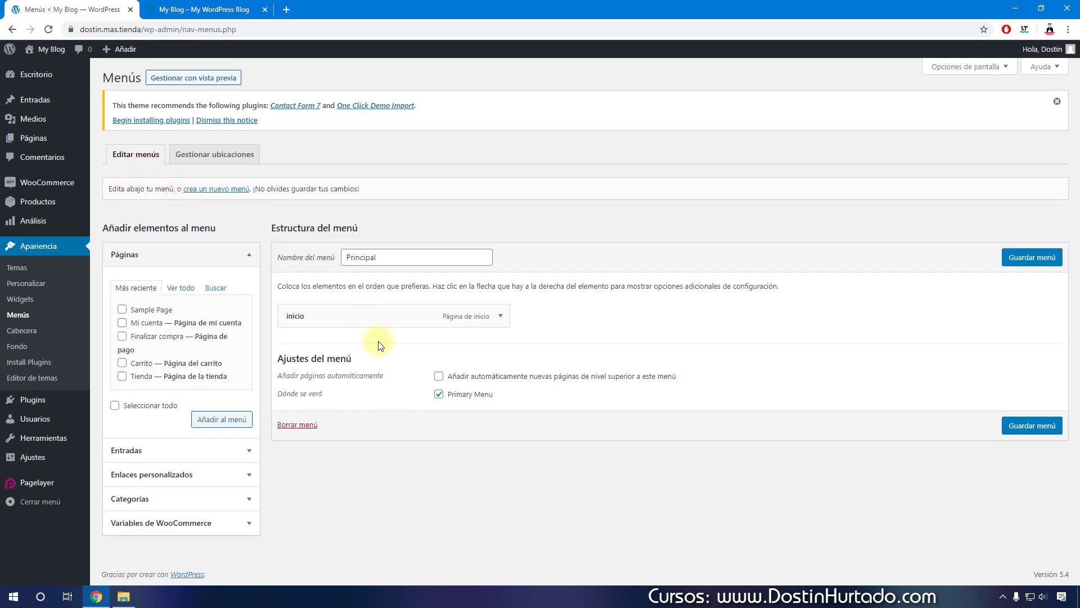
{"action": "left_click", "coordinate": [122, 375]}
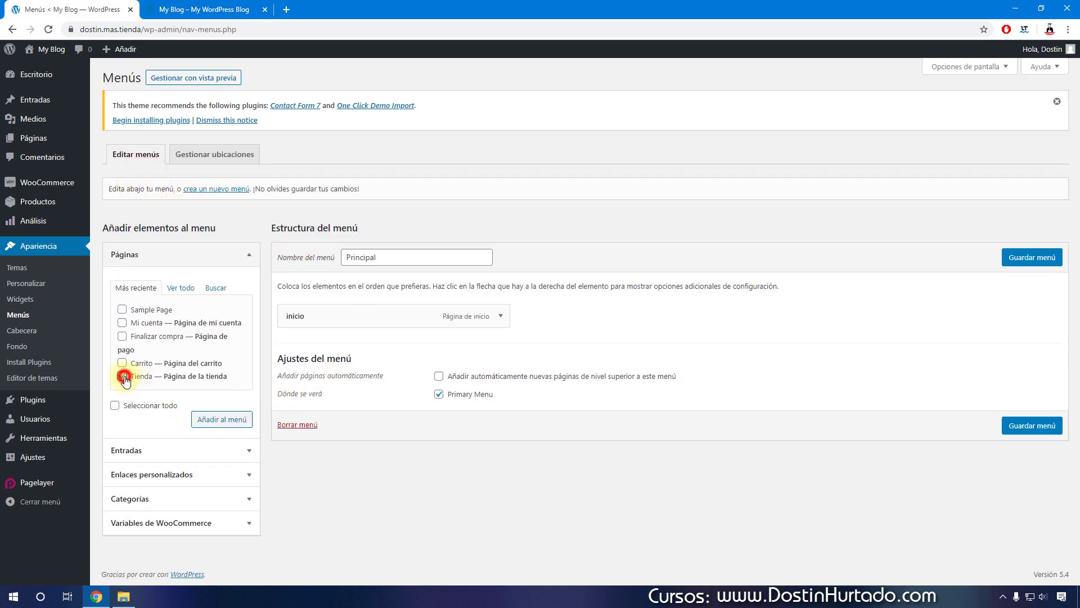
{"action": "left_click", "coordinate": [220, 422]}
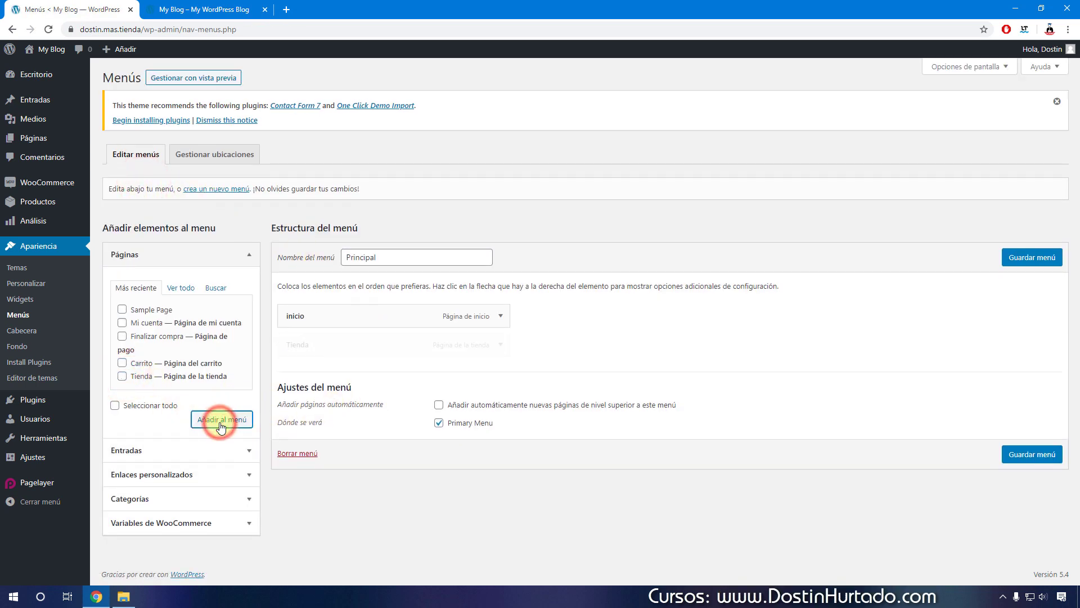
{"action": "left_click", "coordinate": [1007, 259]}
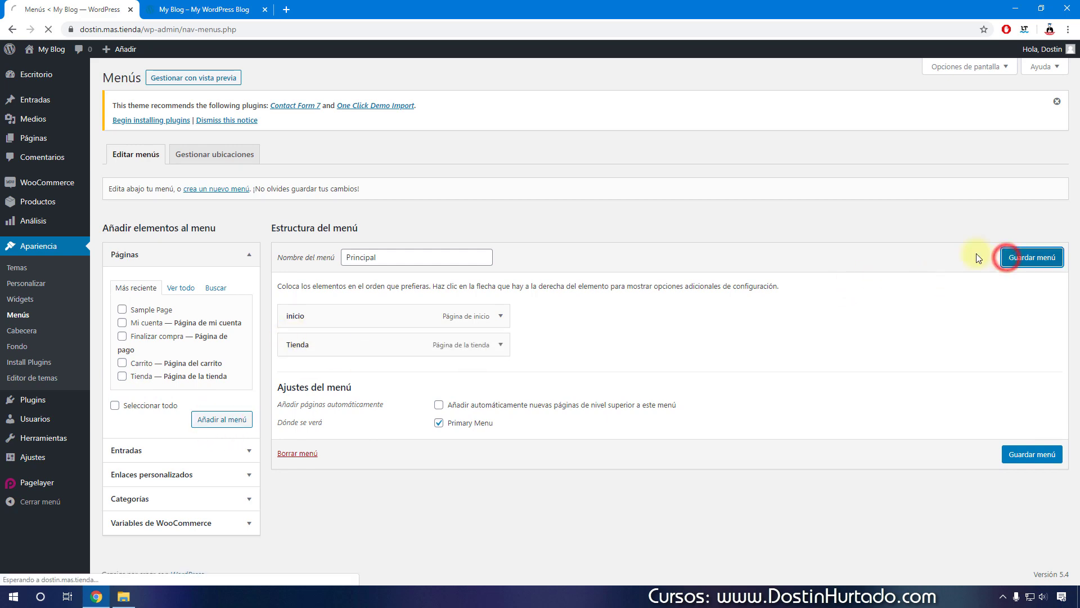
Reload the live site and confirm the Tienda link in the header opens the shop page
{"action": "left_click", "coordinate": [212, 10]}
{"action": "key", "text": "F5"}
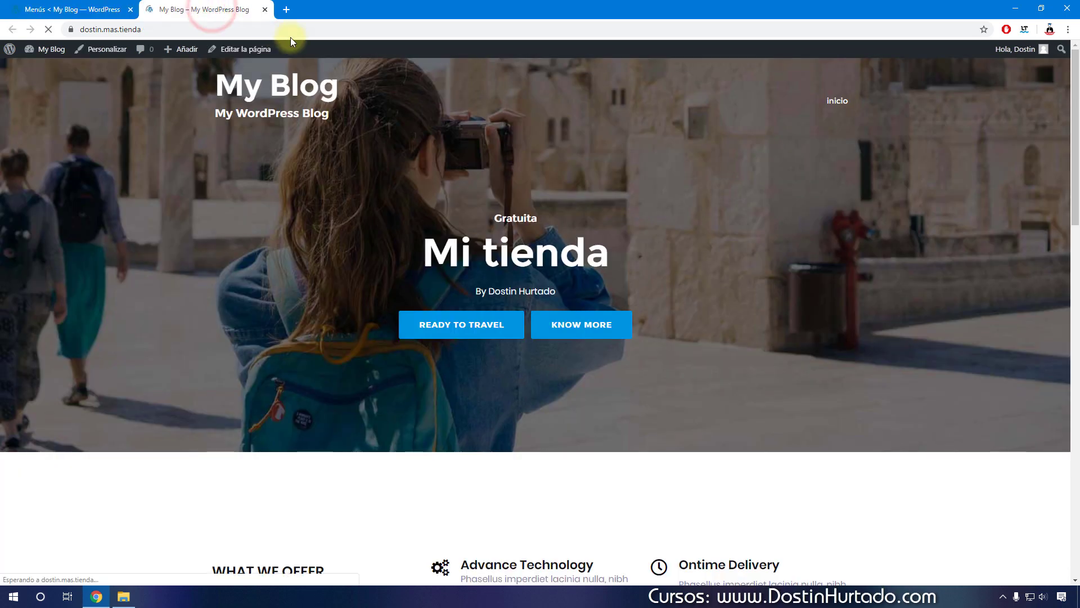
{"action": "left_click", "coordinate": [839, 101]}
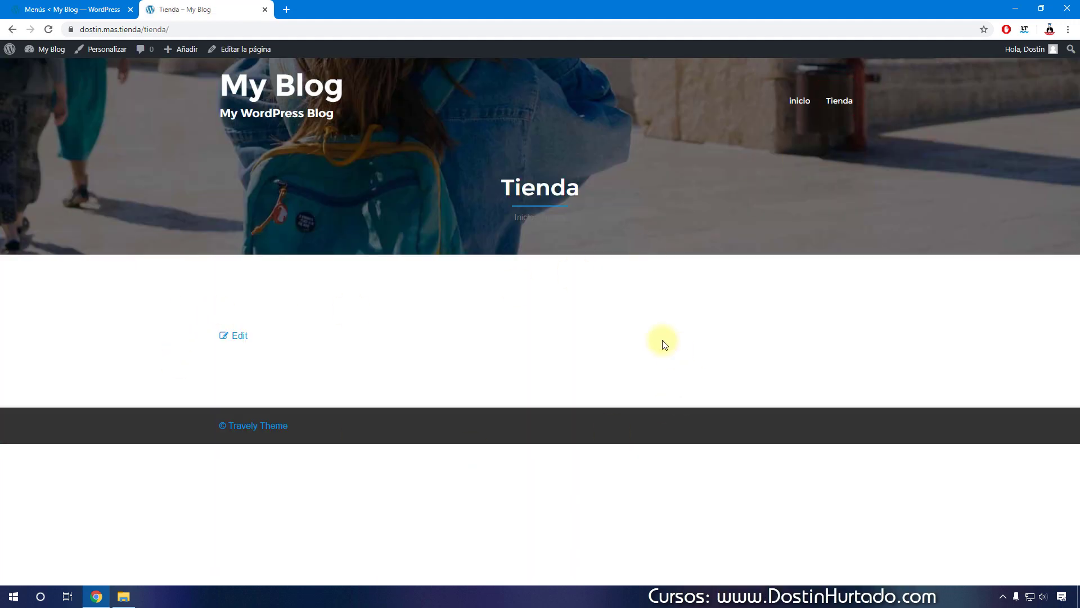
{"action": "left_click", "coordinate": [96, 10]}
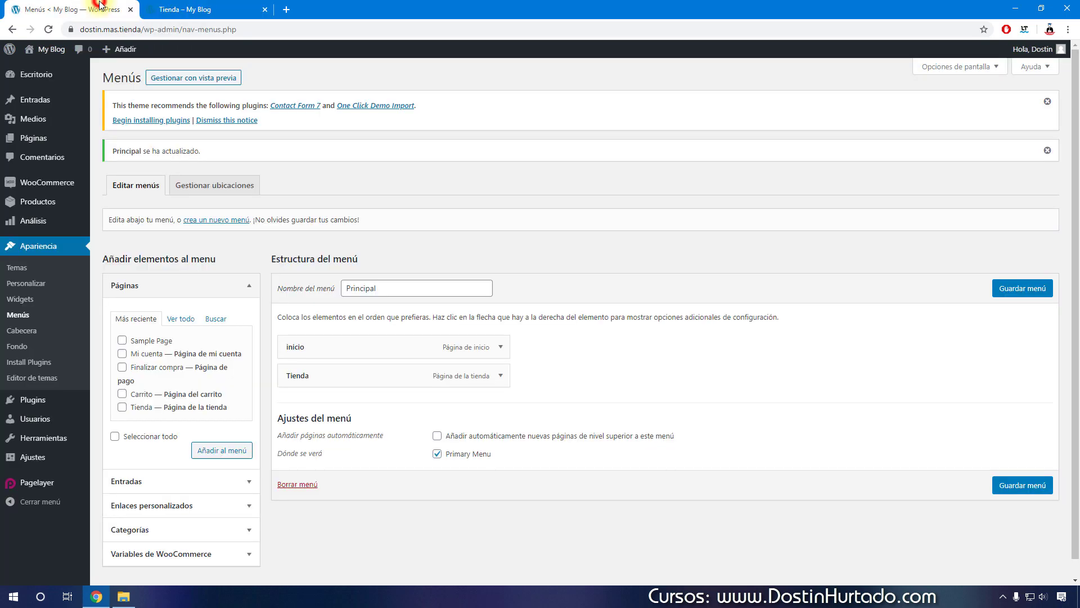
Turn on PayPal in the WooCommerce Pagos settings
{"action": "mouse_move", "coordinate": [32, 181]}
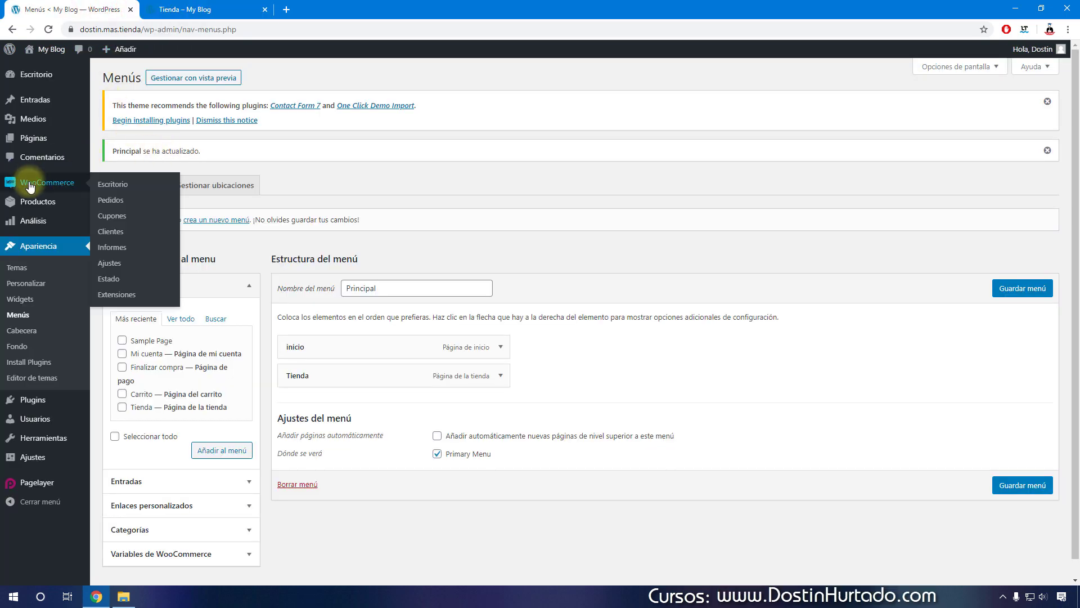
{"action": "left_click", "coordinate": [117, 268]}
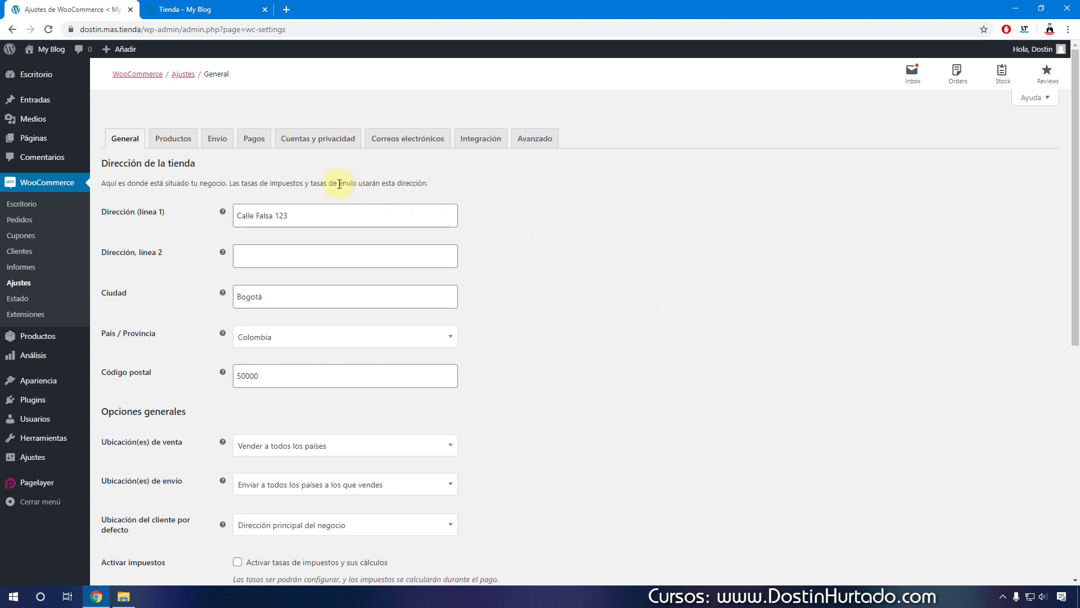
{"action": "left_click", "coordinate": [255, 139]}
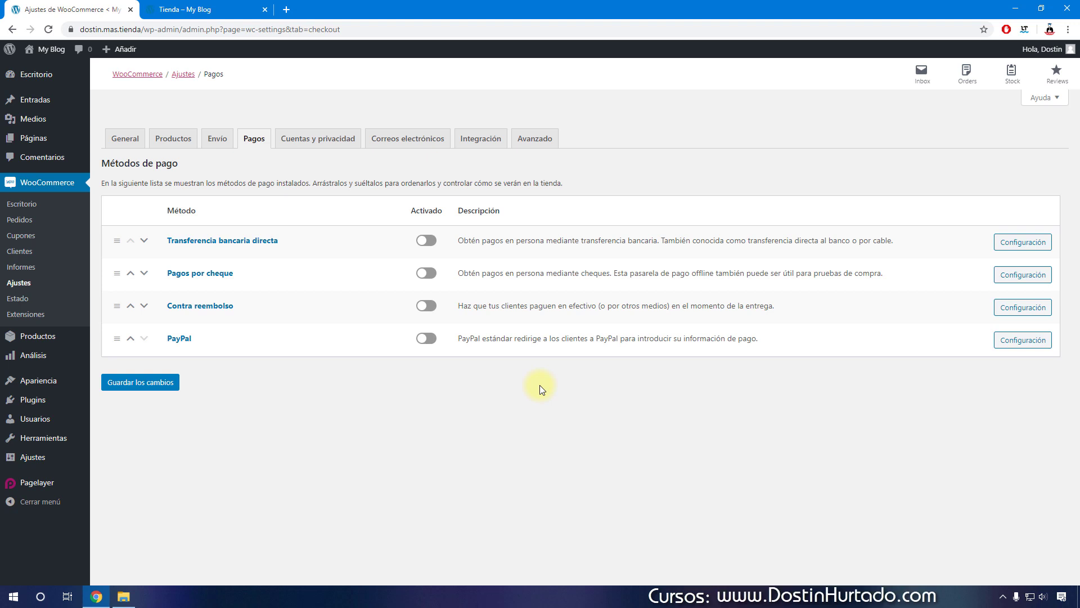
{"action": "double_click", "coordinate": [194, 338]}
{"action": "left_click", "coordinate": [426, 338]}
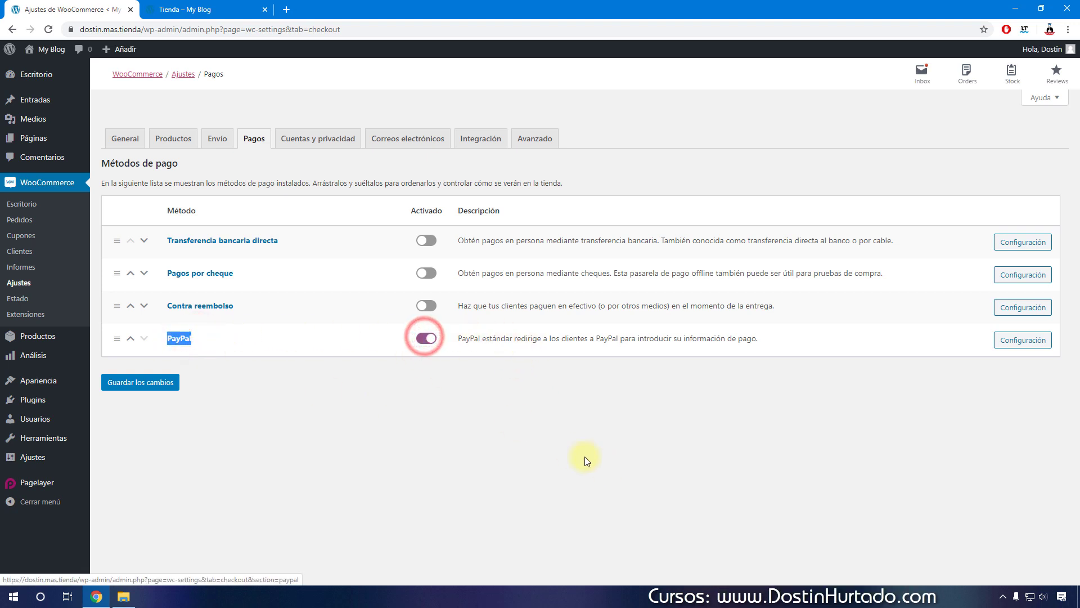
Replace the PayPal account e-mail with the store owner's address and save the changes
{"action": "left_click", "coordinate": [1019, 343]}
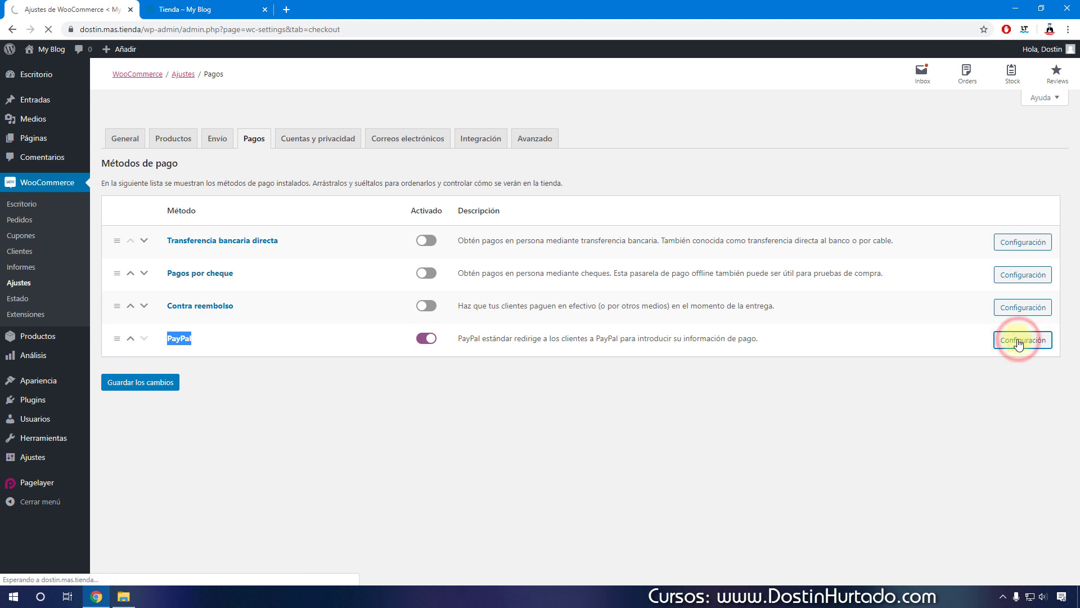
{"action": "triple_click", "coordinate": [369, 327]}
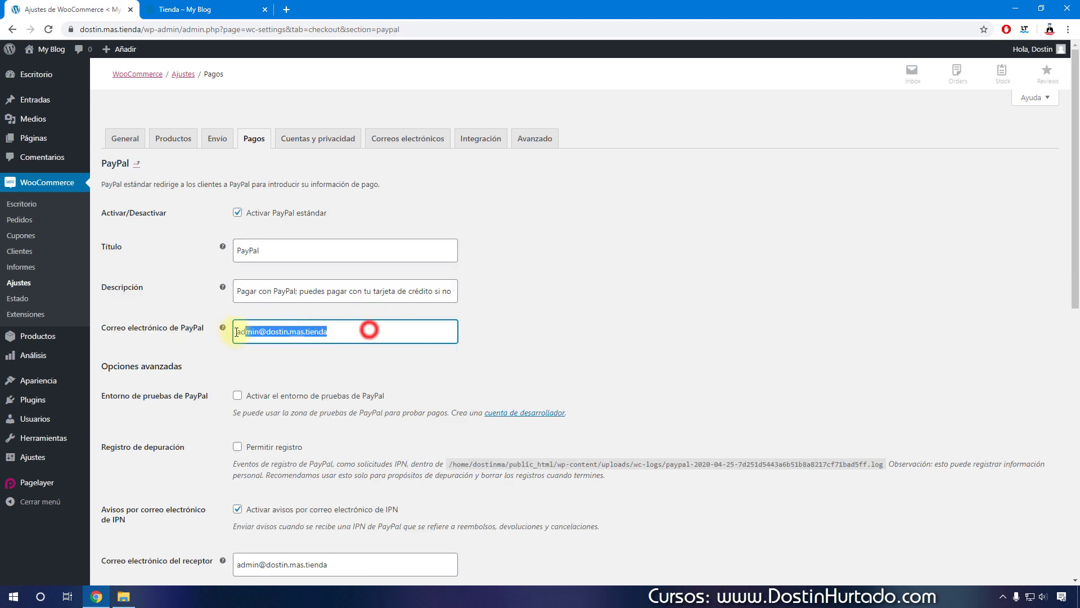
{"action": "type", "text": "cont"}
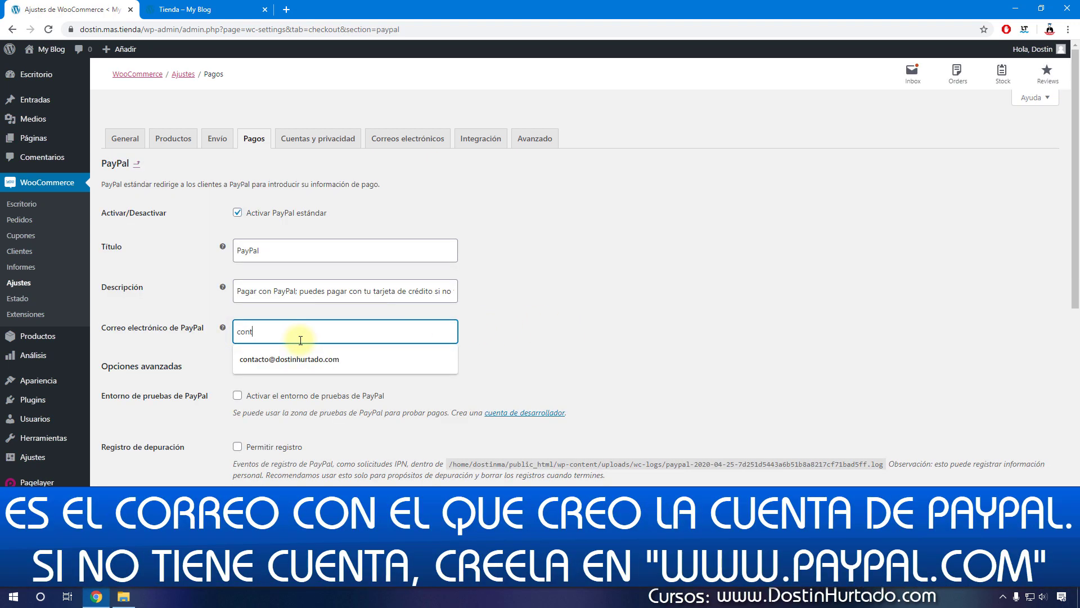
{"action": "key", "text": "Down"}
{"action": "key", "text": "Tab"}
{"action": "left_click_drag", "start_coordinate": [320, 336], "coordinate": [242, 338]}
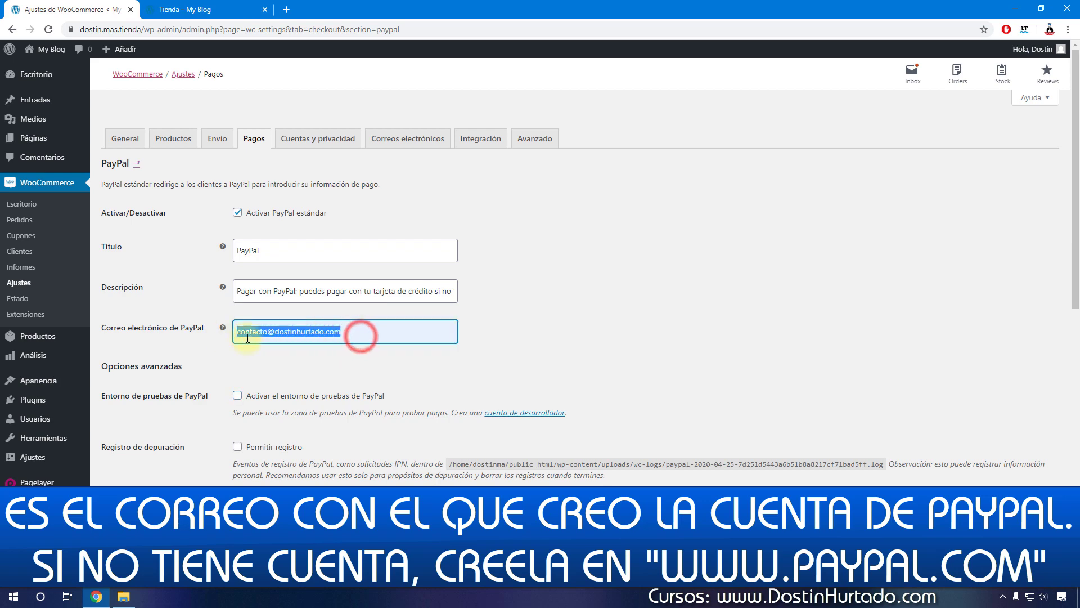
{"action": "scroll", "coordinate": [303, 312], "scroll_direction": "down", "scroll_amount": 10}
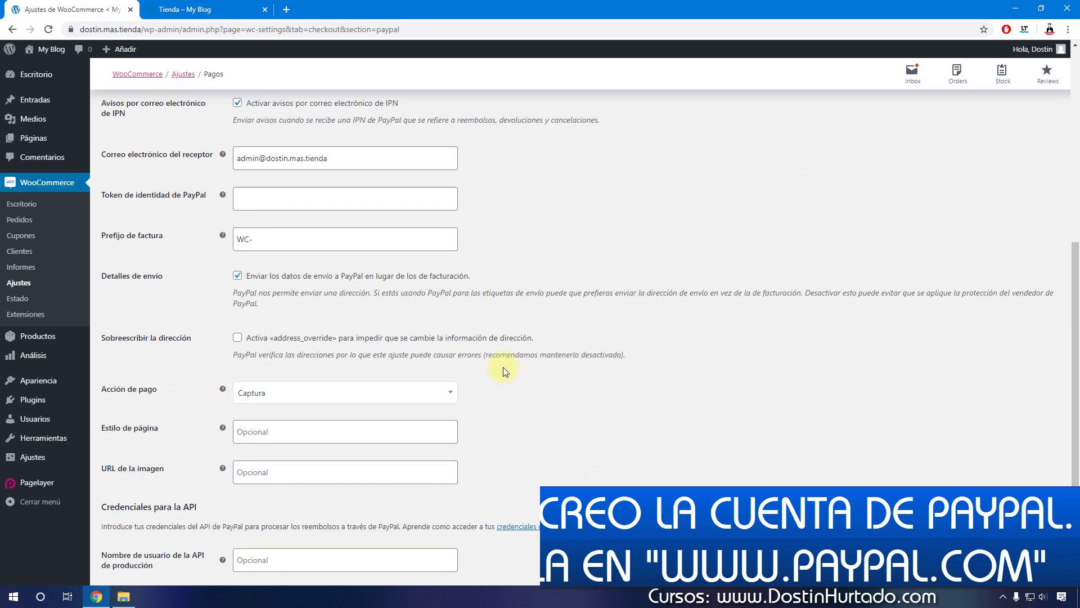
{"action": "left_click", "coordinate": [140, 526]}
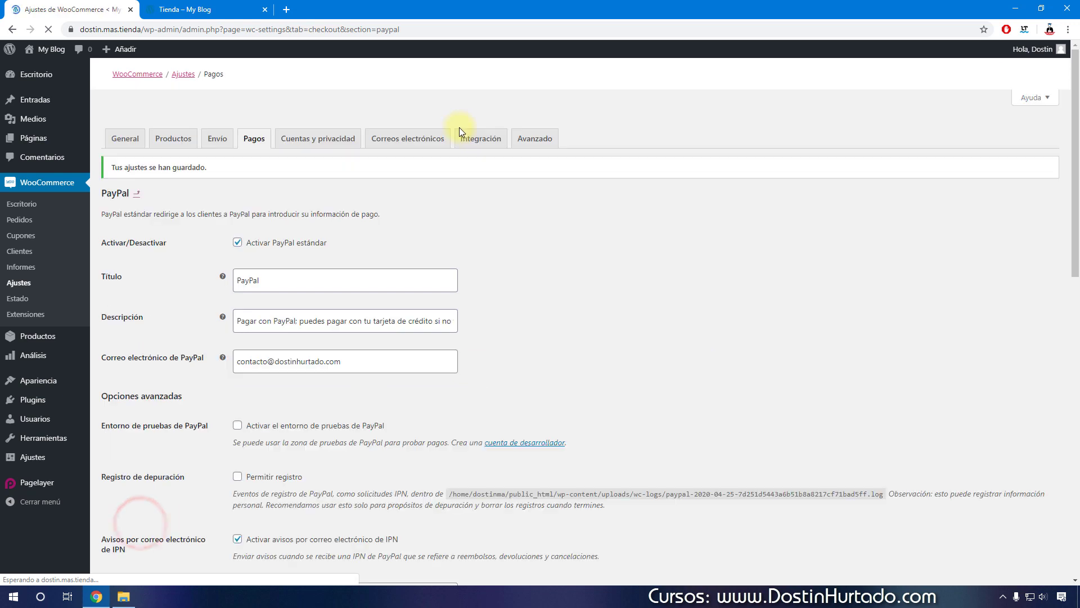
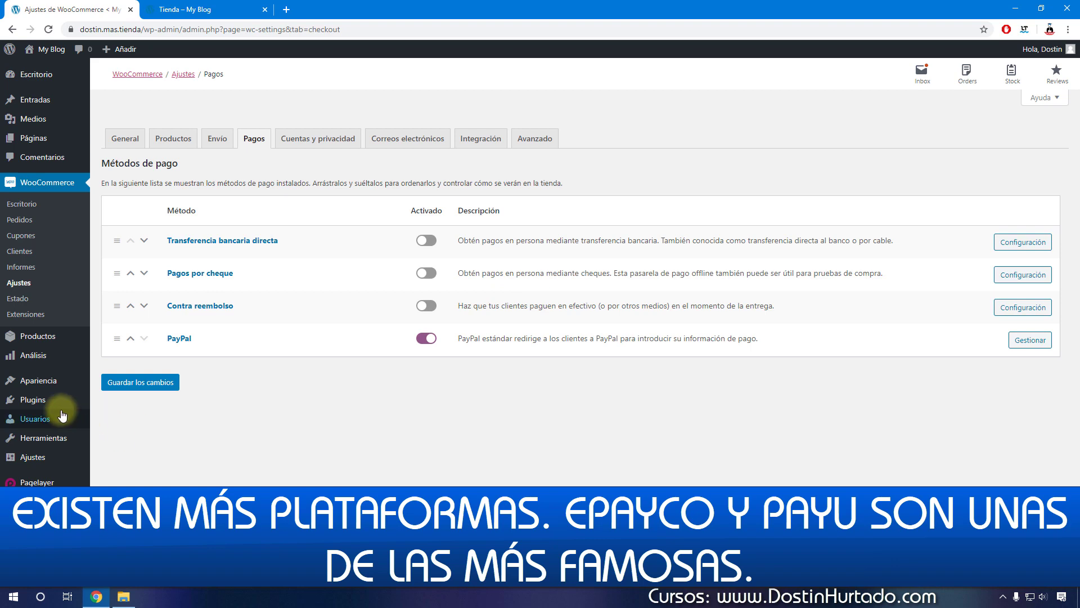
Search the plugin directory for 'epayco' and then 'payu', then go back to the WooCommerce dashboard
{"action": "mouse_move", "coordinate": [56, 400]}
{"action": "left_click", "coordinate": [118, 417]}
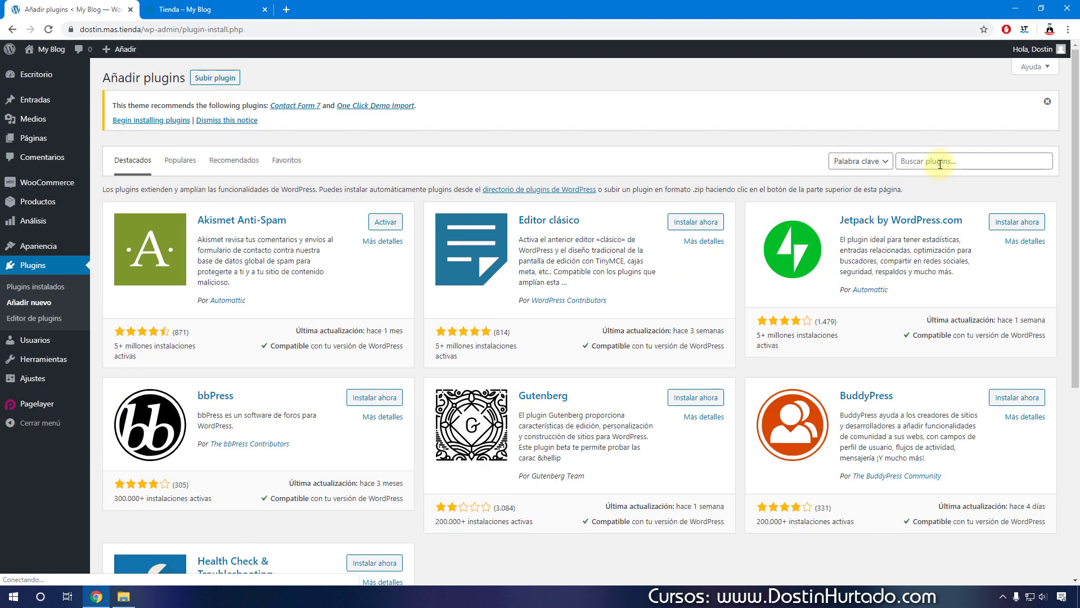
{"action": "left_click", "coordinate": [939, 163]}
{"action": "type", "text": "e"}
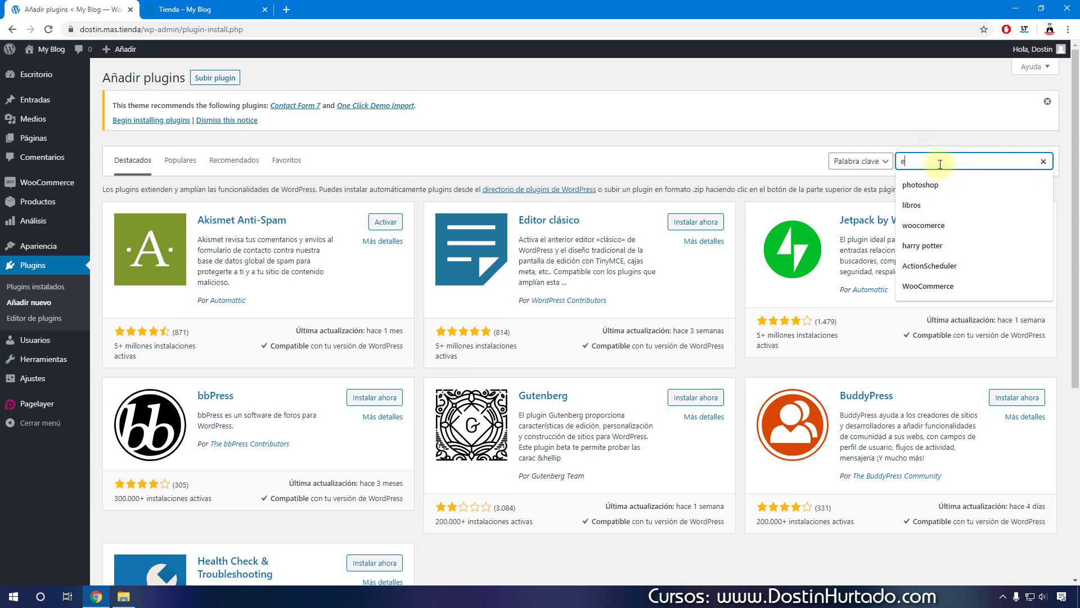
{"action": "type", "text": "payco"}
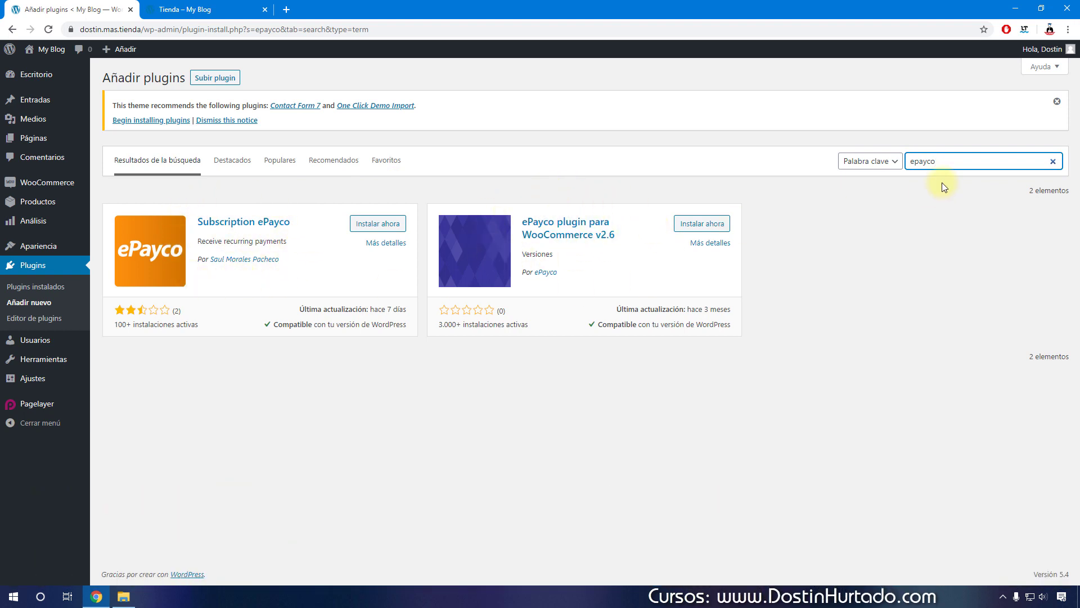
{"action": "type", "text": "pa"}
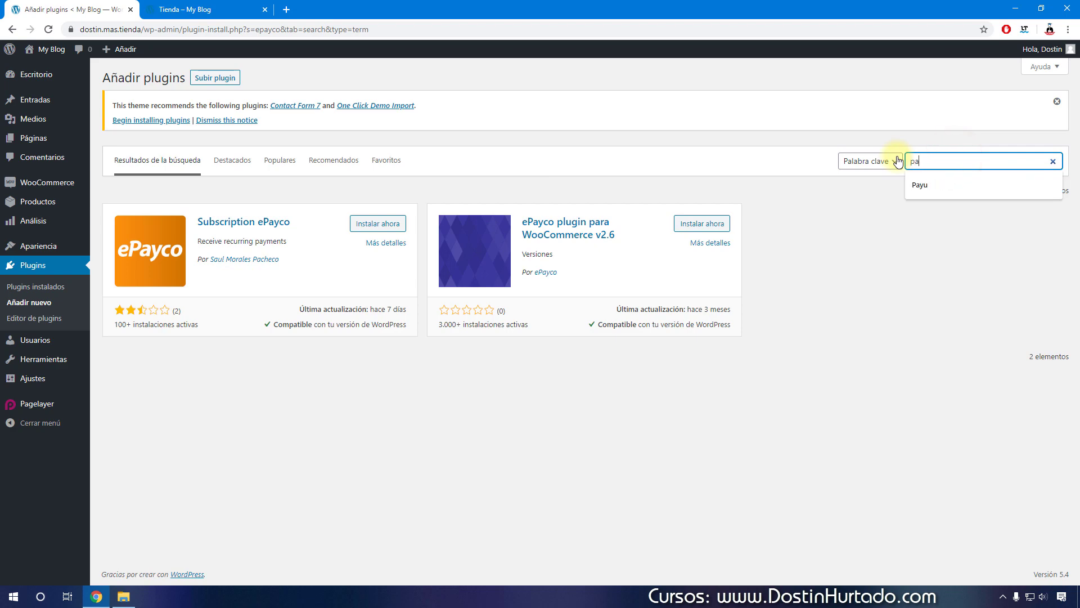
{"action": "type", "text": "yu"}
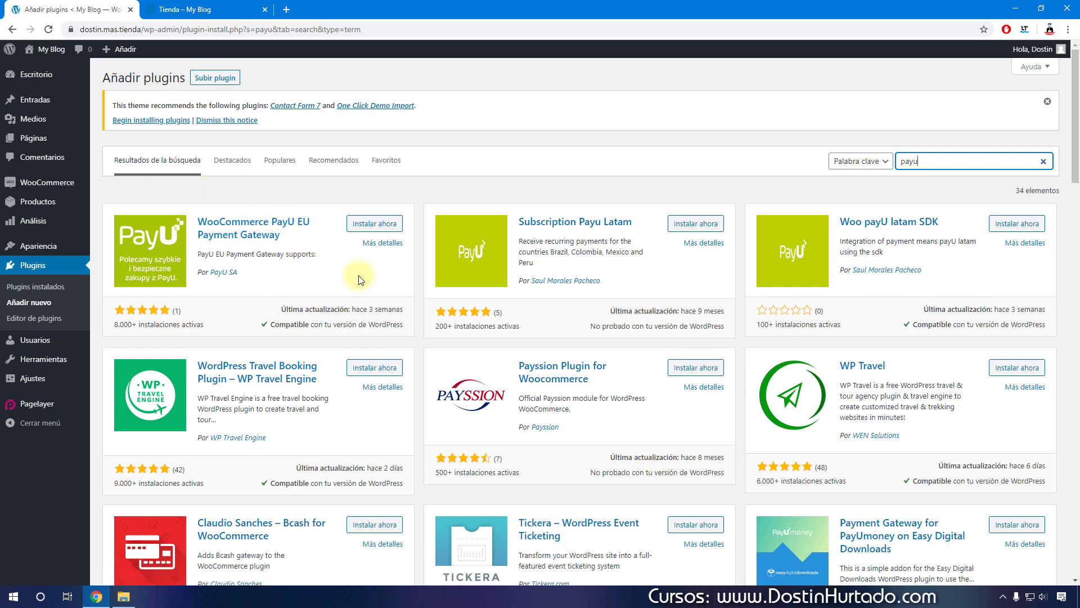
{"action": "left_click", "coordinate": [56, 187]}
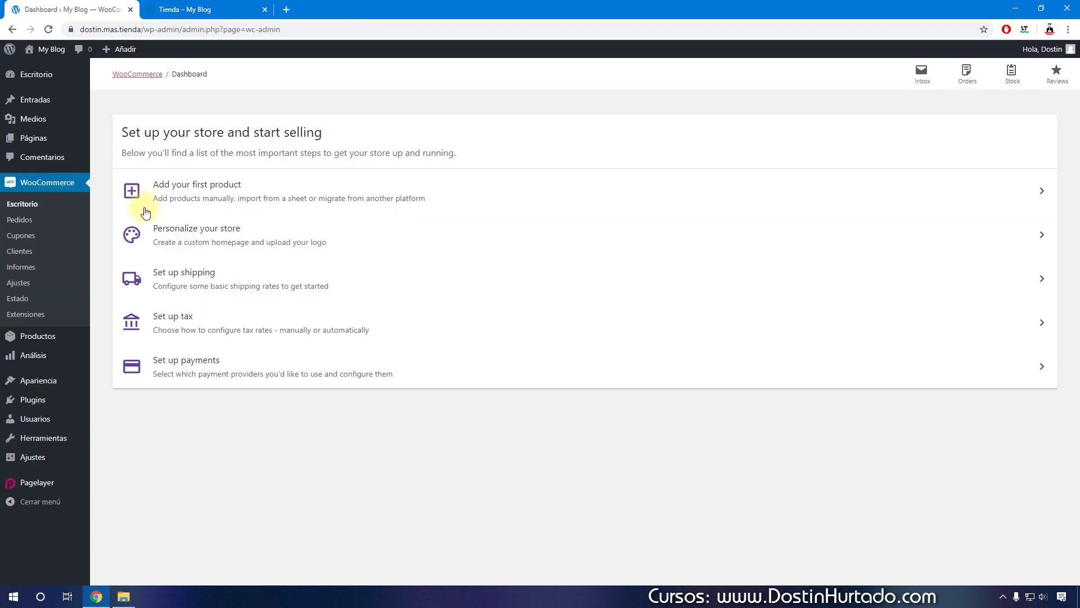
Create a new product titled 'Laptop Samsung' with the description 'descripcion larga'
{"action": "left_click", "coordinate": [53, 333]}
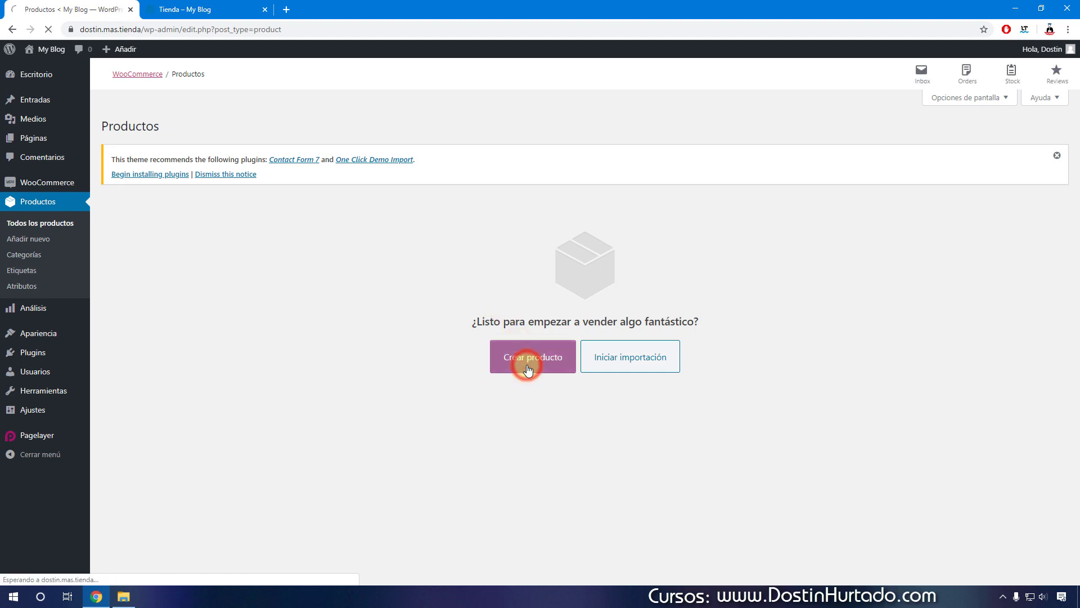
{"action": "left_click", "coordinate": [527, 367]}
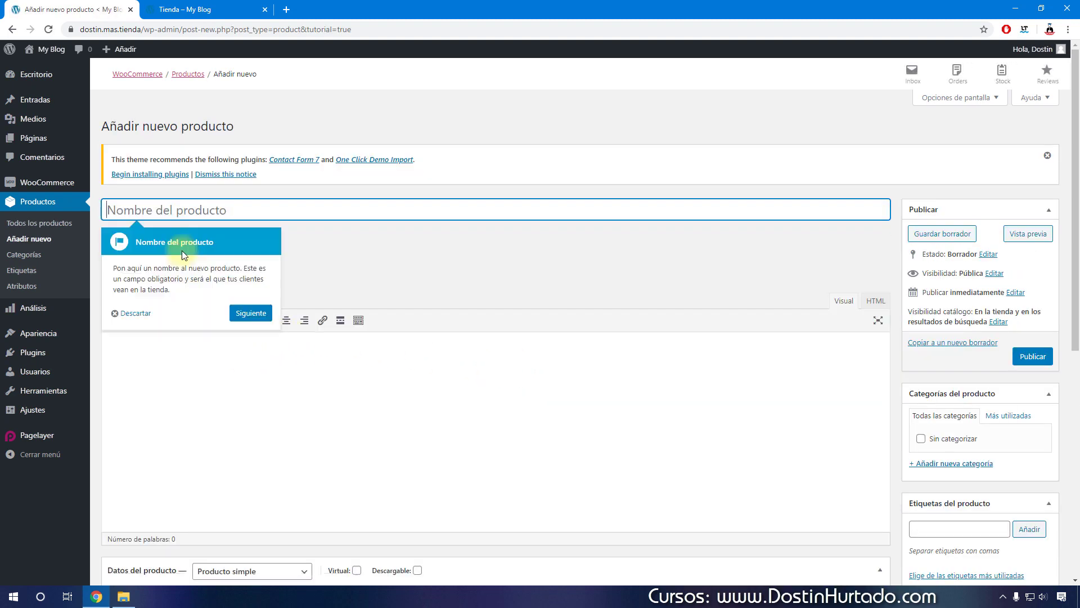
{"action": "left_click", "coordinate": [190, 206]}
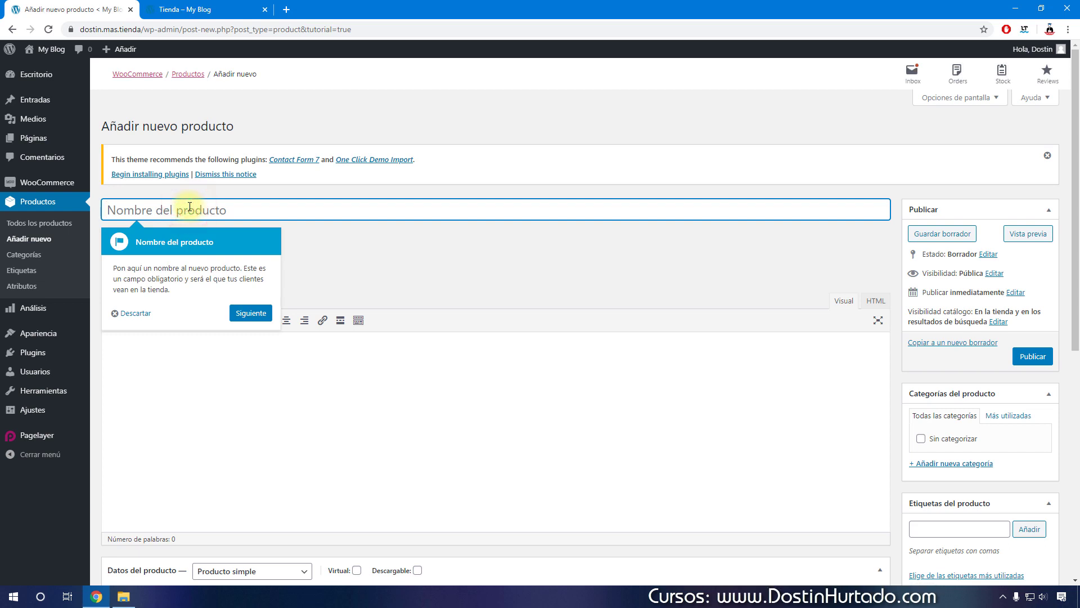
{"action": "type", "text": "Lap"}
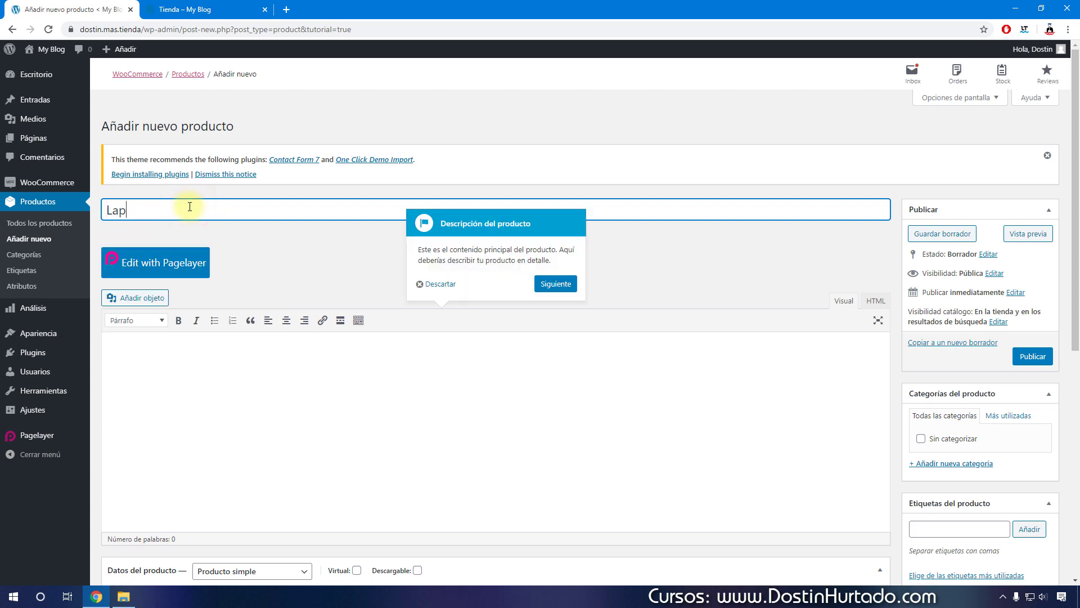
{"action": "type", "text": "top Samsung"}
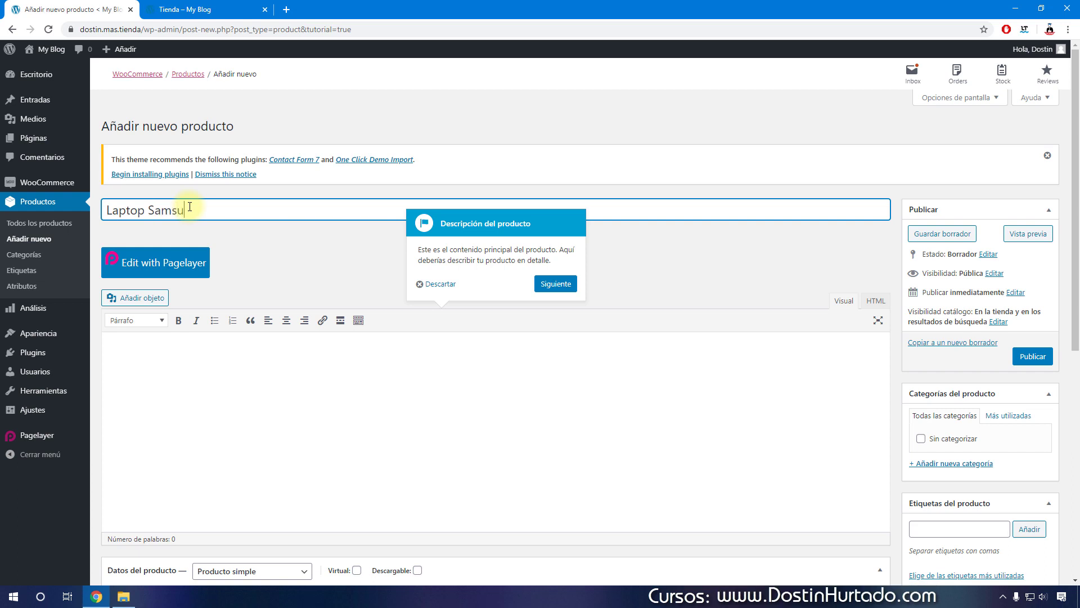
{"action": "left_click", "coordinate": [203, 414]}
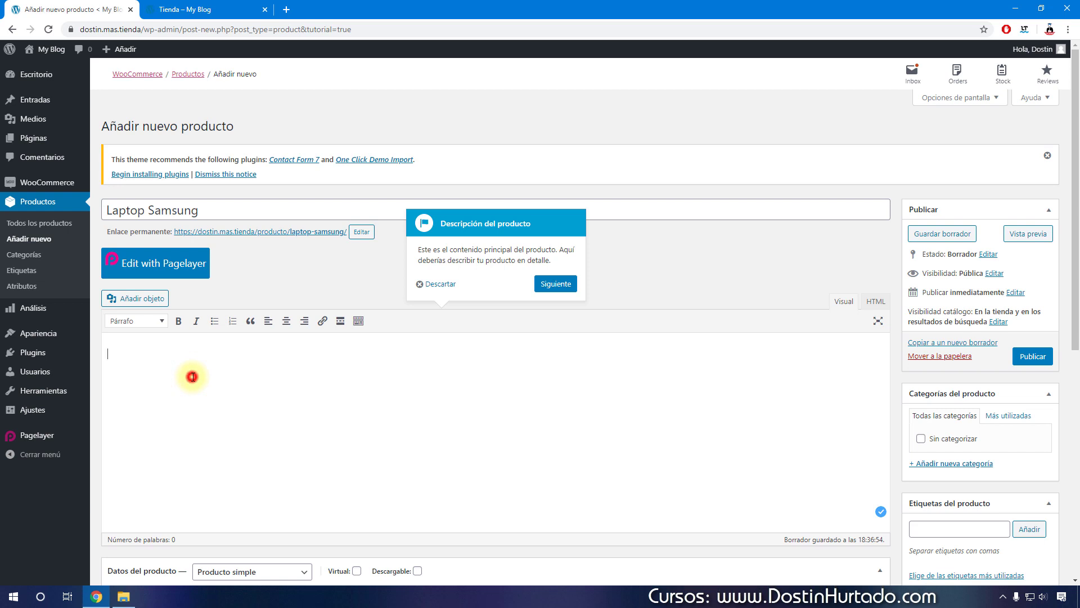
{"action": "type", "text": "descripcion larga"}
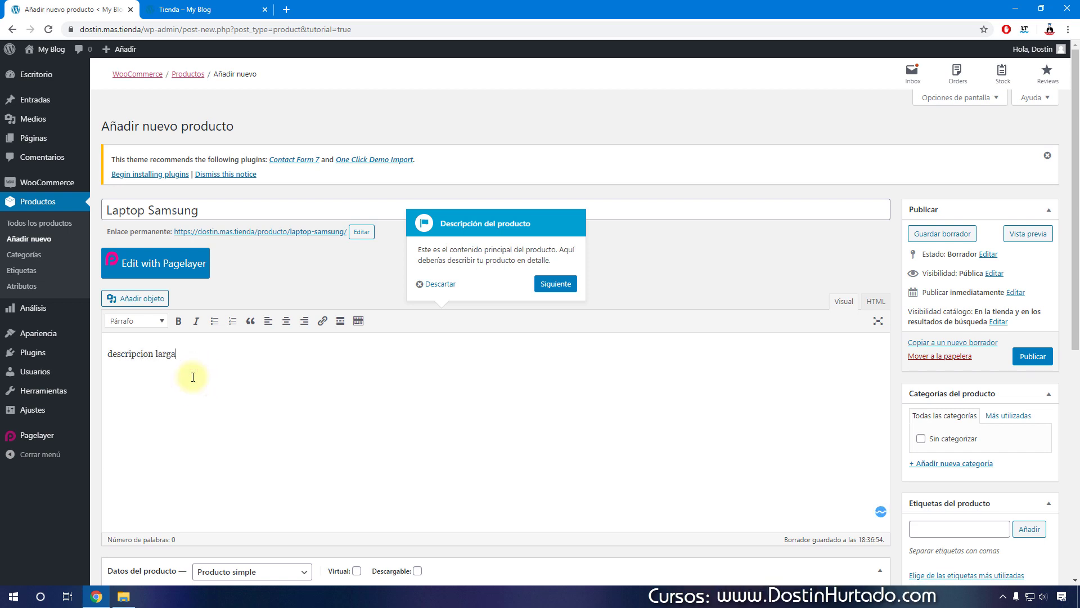
Keep Laptop Samsung a physical product with regular price 500 and sale price 450
{"action": "left_click", "coordinate": [192, 376]}
{"action": "scroll", "coordinate": [386, 380], "scroll_direction": "down", "scroll_amount": 1}
{"action": "scroll", "coordinate": [386, 379], "scroll_direction": "down", "scroll_amount": 4}
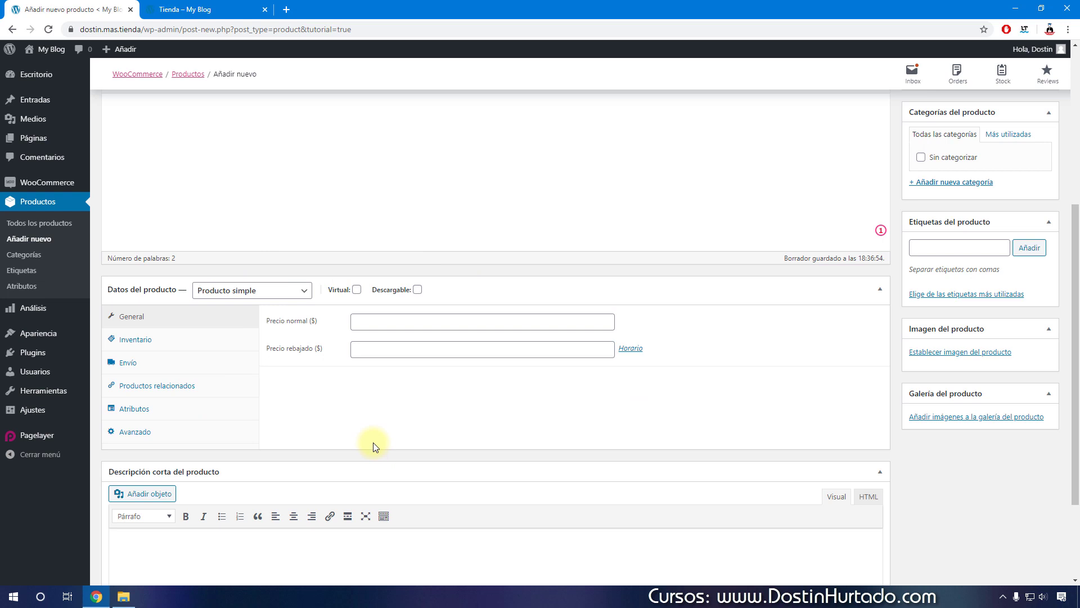
{"action": "left_click", "coordinate": [416, 289]}
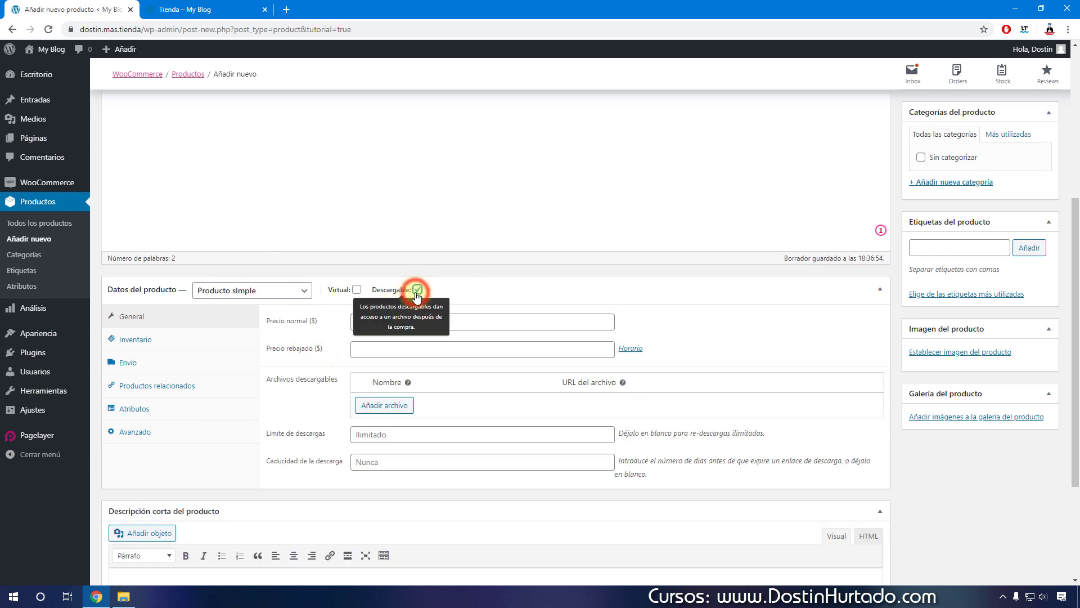
{"action": "left_click", "coordinate": [417, 289]}
{"action": "left_click", "coordinate": [355, 289]}
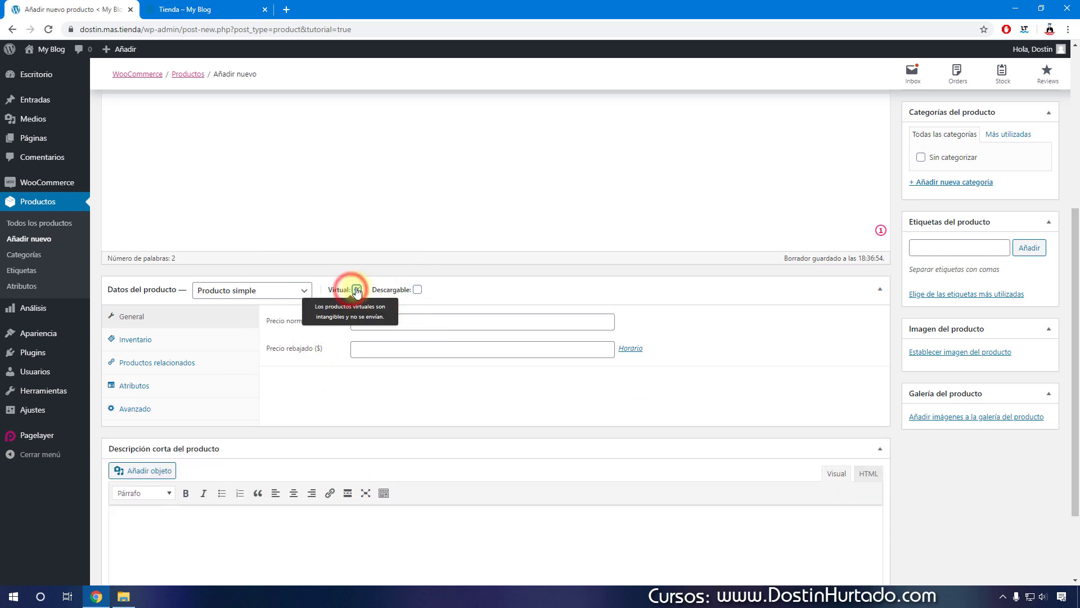
{"action": "left_click", "coordinate": [356, 289]}
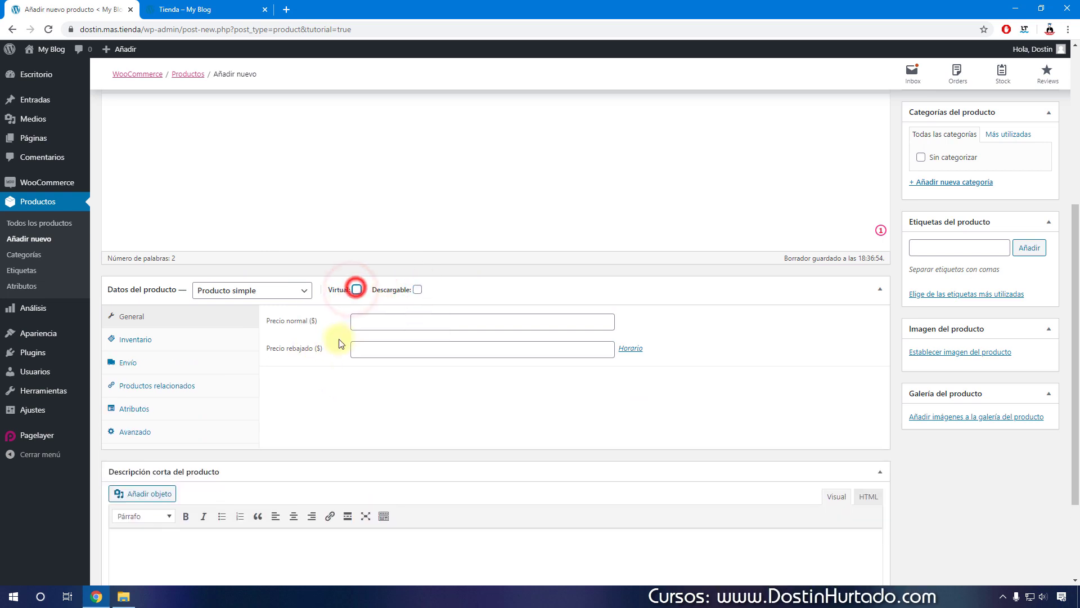
{"action": "left_click", "coordinate": [396, 324]}
{"action": "type", "text": "500"}
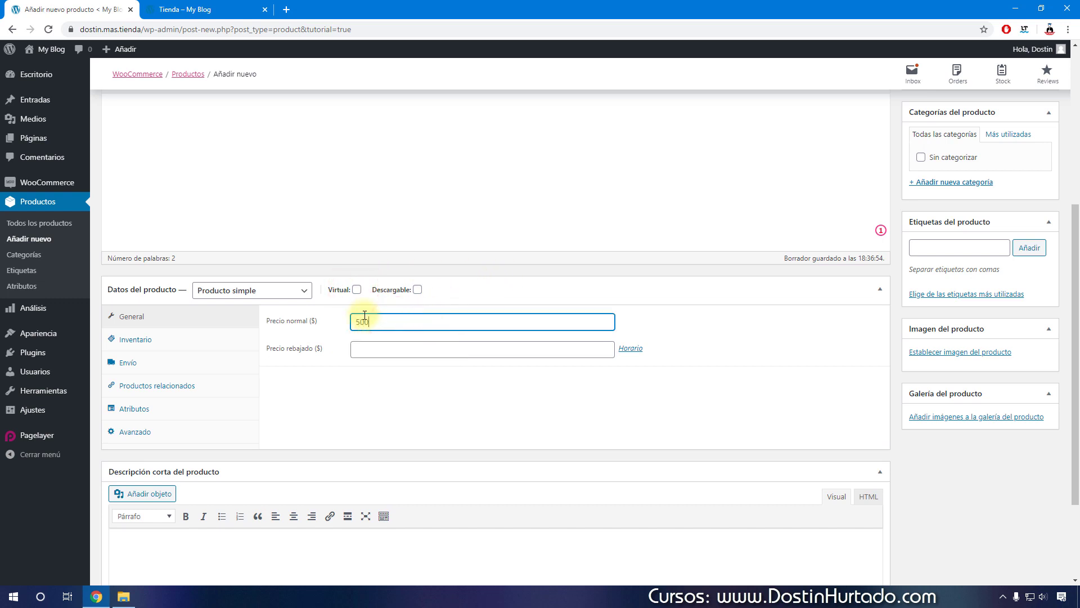
{"action": "left_click", "coordinate": [391, 349]}
{"action": "type", "text": "450"}
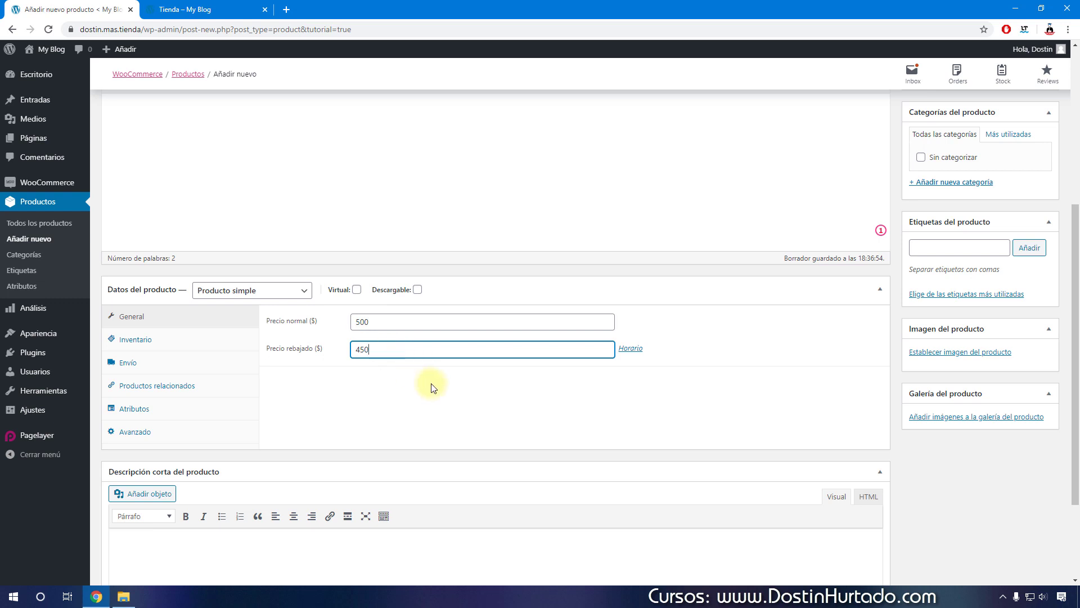
{"action": "left_click", "coordinate": [429, 383]}
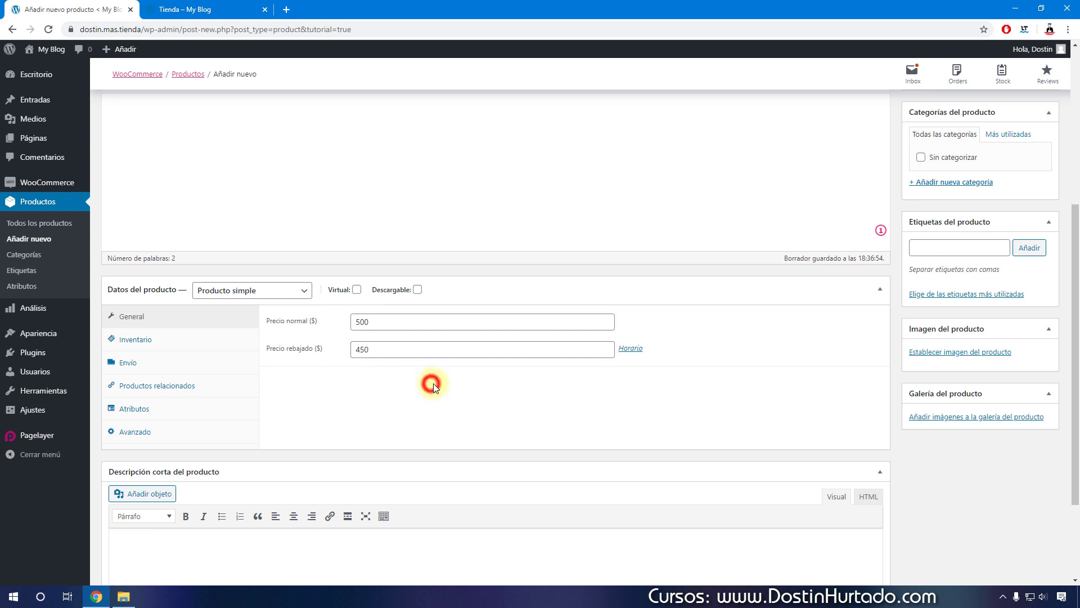
Set the laptop picture as the product image and publish the product
{"action": "scroll", "coordinate": [309, 417], "scroll_direction": "down", "scroll_amount": 3}
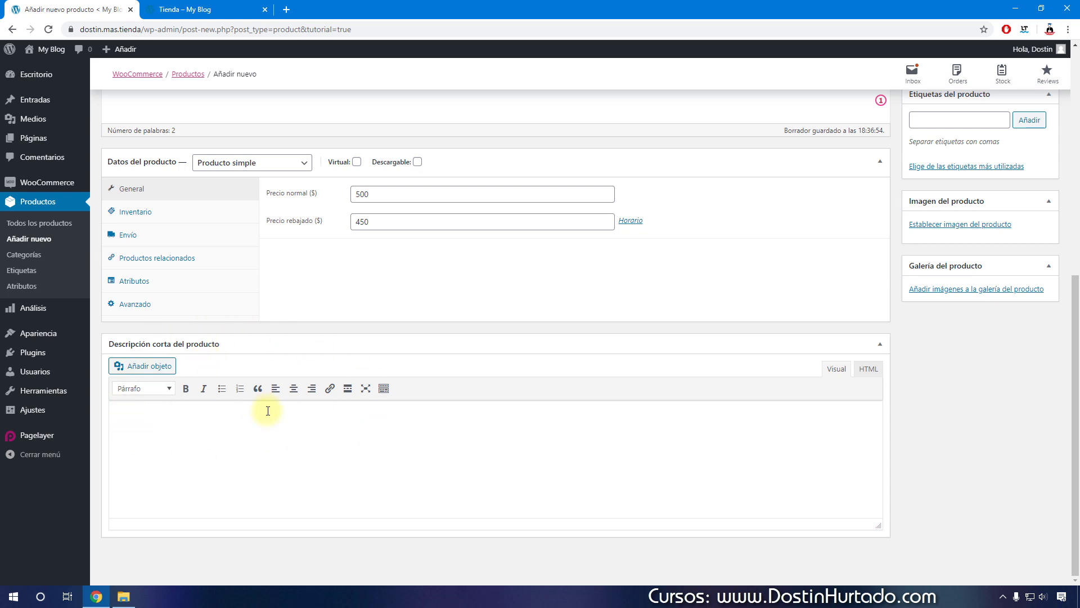
{"action": "scroll", "coordinate": [275, 409], "scroll_direction": "up", "scroll_amount": 2}
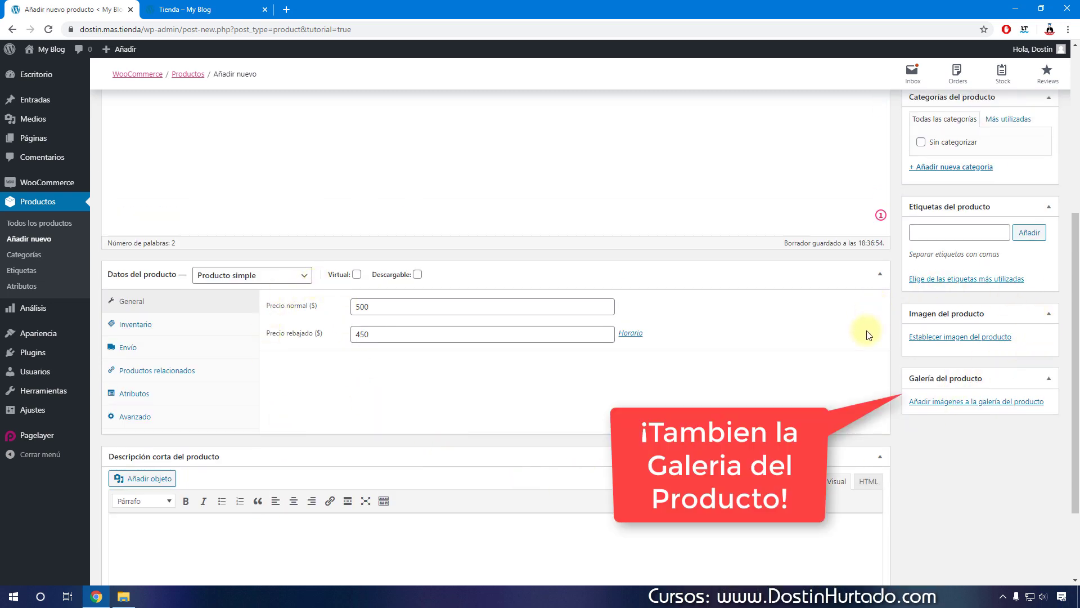
{"action": "left_click", "coordinate": [947, 337]}
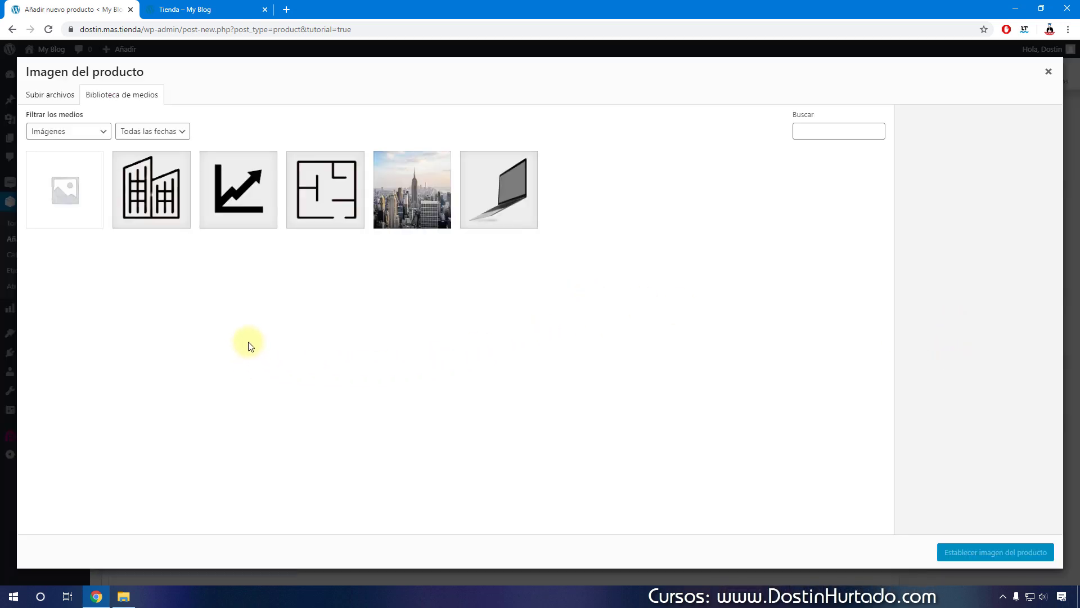
{"action": "left_click", "coordinate": [493, 196]}
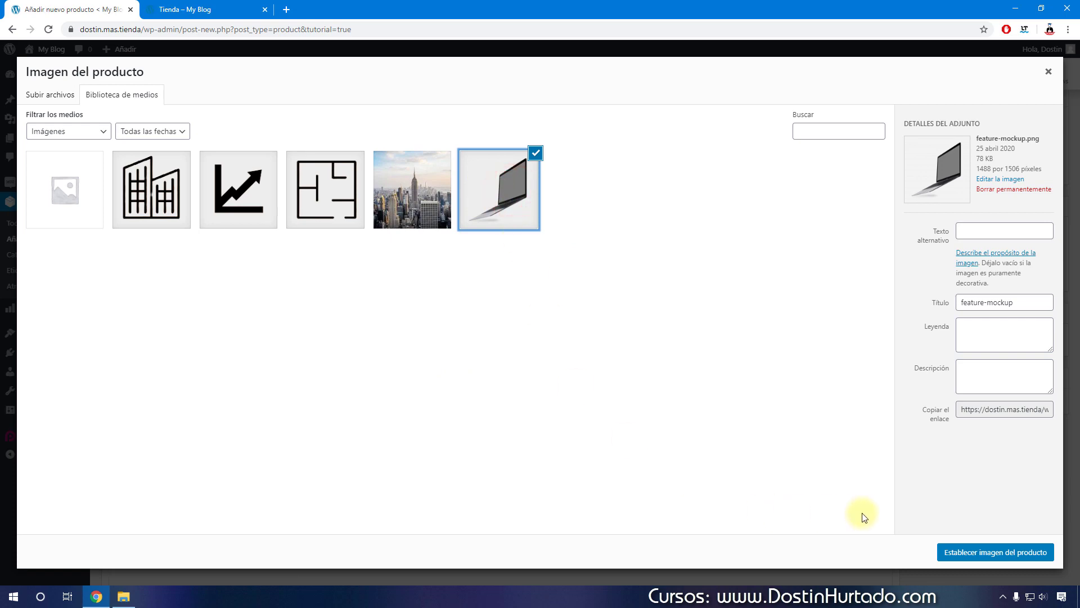
{"action": "left_click", "coordinate": [972, 554]}
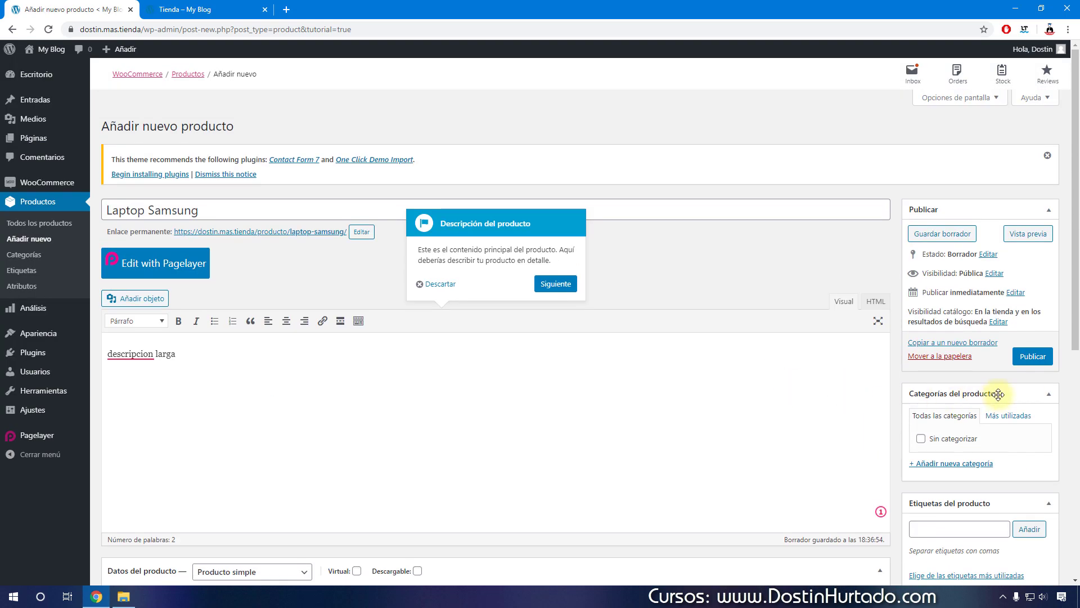
{"action": "left_click", "coordinate": [1037, 360]}
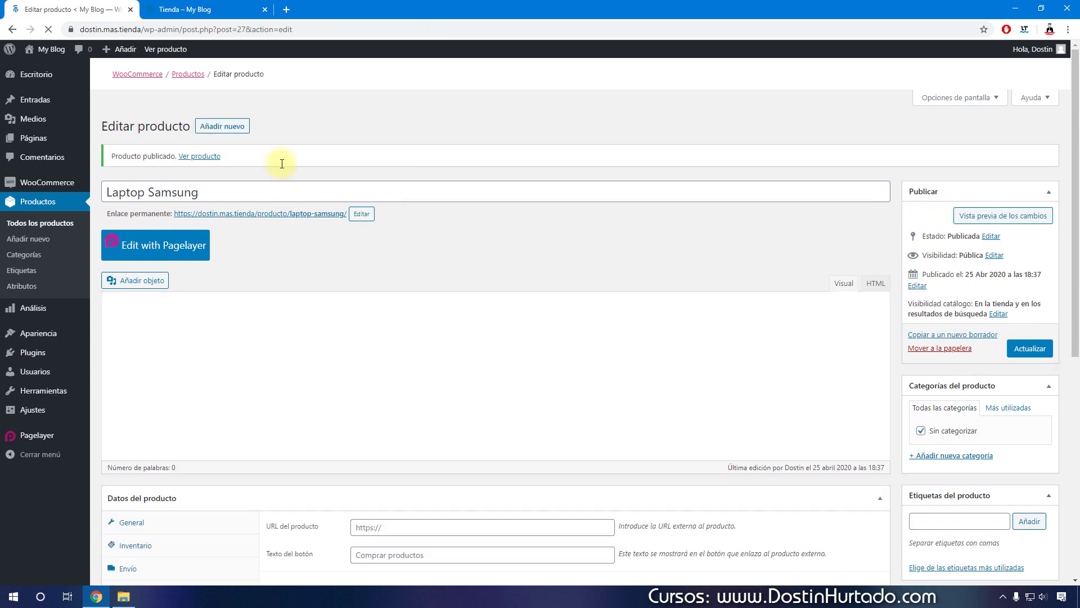
On the storefront, review the Laptop Samsung product page and its description
{"action": "left_click", "coordinate": [193, 9]}
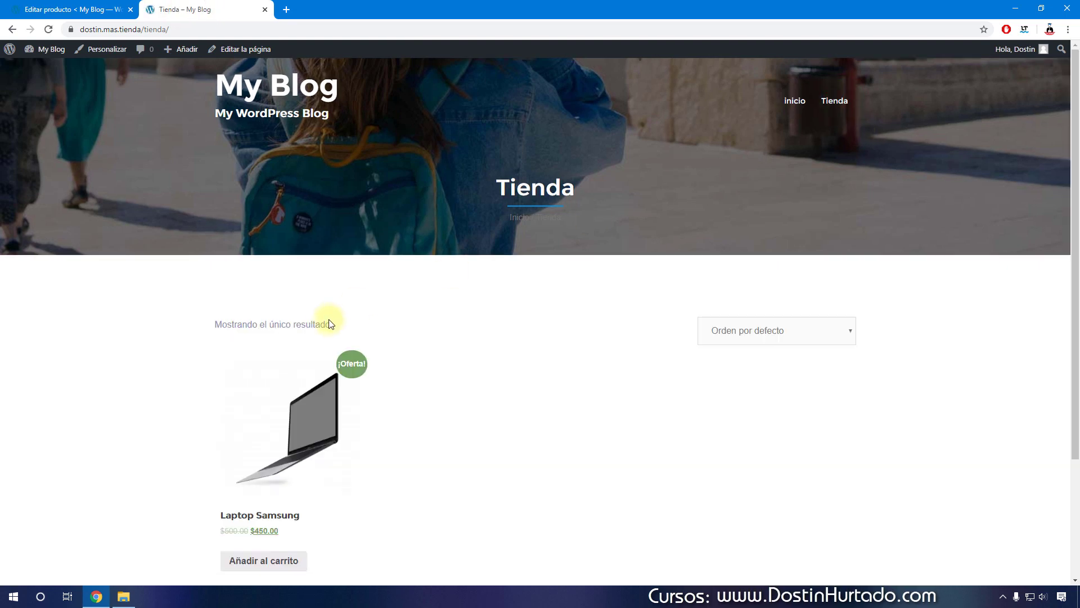
{"action": "scroll", "coordinate": [303, 245], "scroll_direction": "down", "scroll_amount": 2}
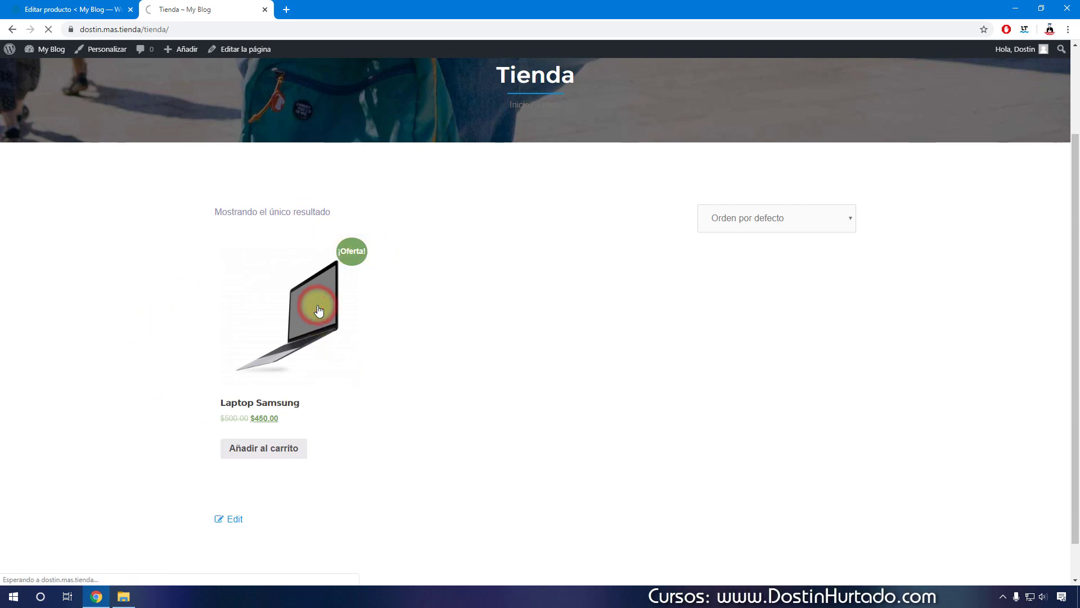
{"action": "scroll", "coordinate": [364, 393], "scroll_direction": "down", "scroll_amount": 3}
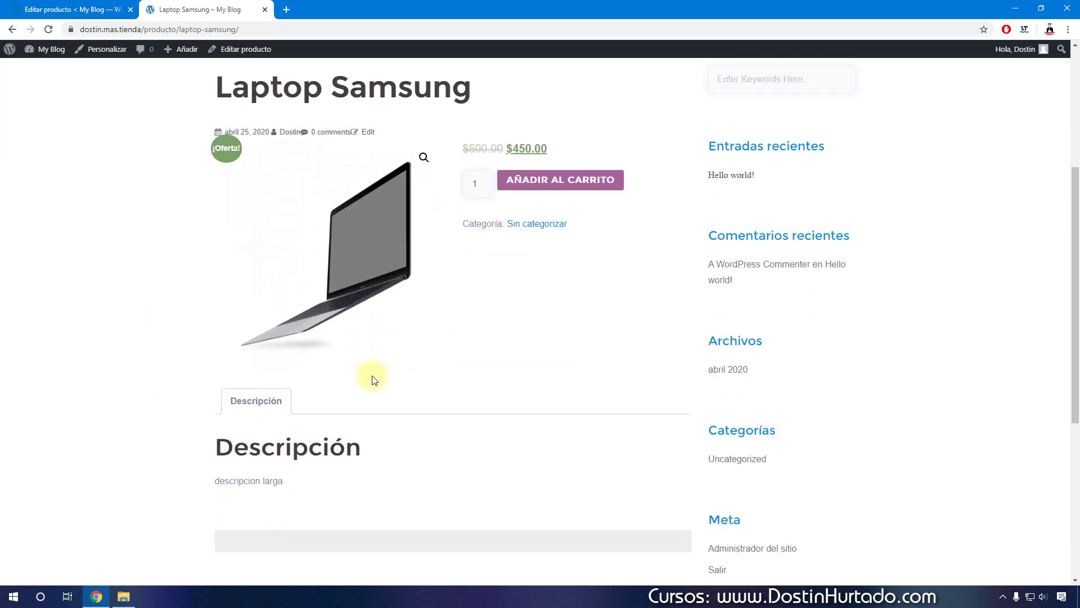
{"action": "left_click_drag", "start_coordinate": [295, 452], "coordinate": [216, 414]}
{"action": "left_click", "coordinate": [304, 447]}
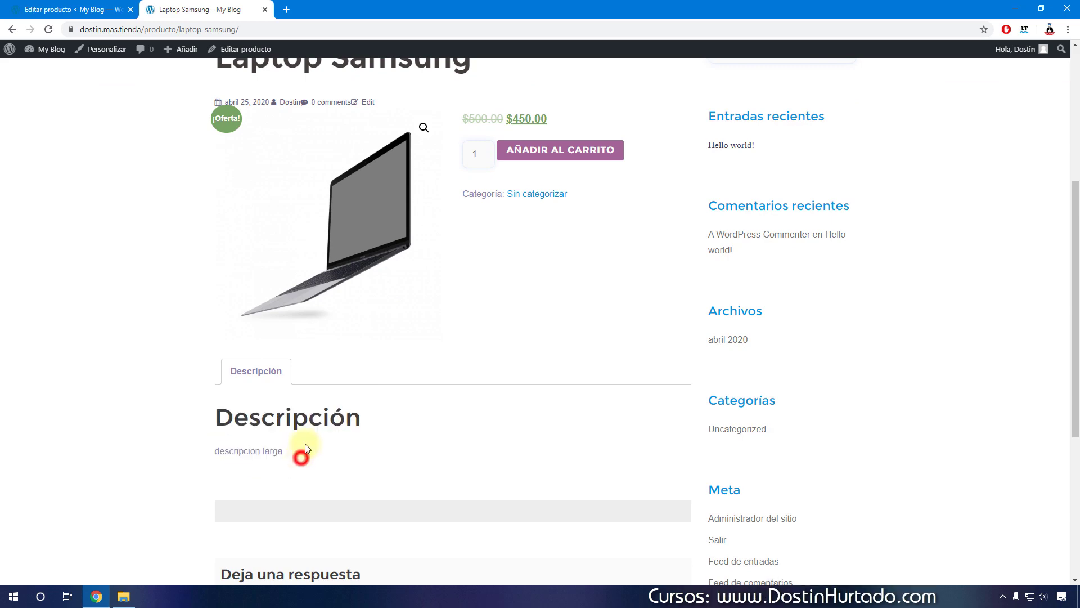
{"action": "scroll", "coordinate": [287, 315], "scroll_direction": "down", "scroll_amount": 3}
{"action": "scroll", "coordinate": [301, 304], "scroll_direction": "down", "scroll_amount": 2}
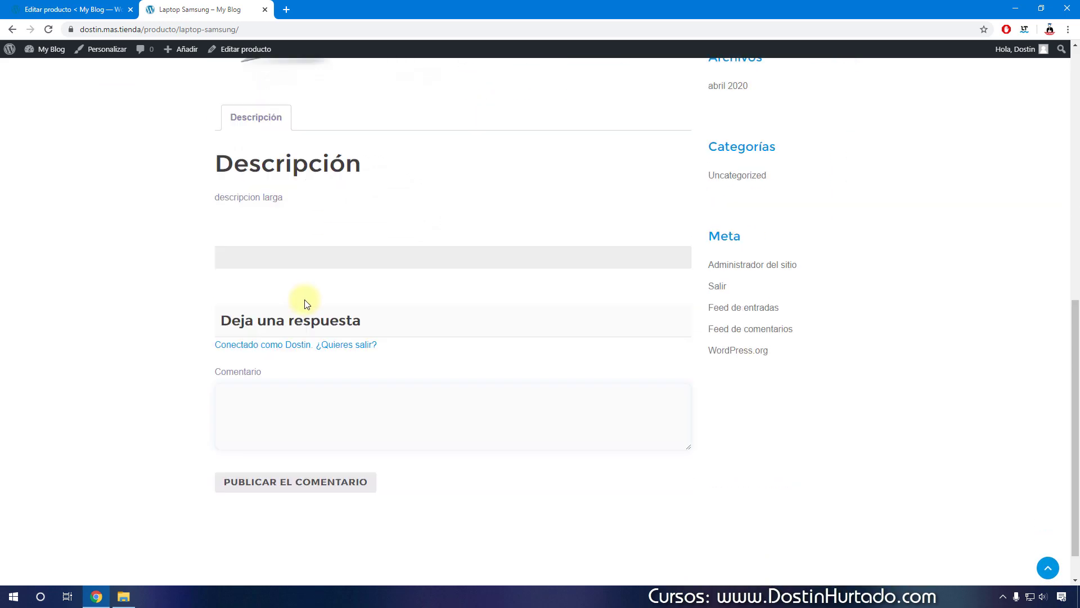
Inspect the comment form and logged-in line below the product description
{"action": "left_click", "coordinate": [247, 392]}
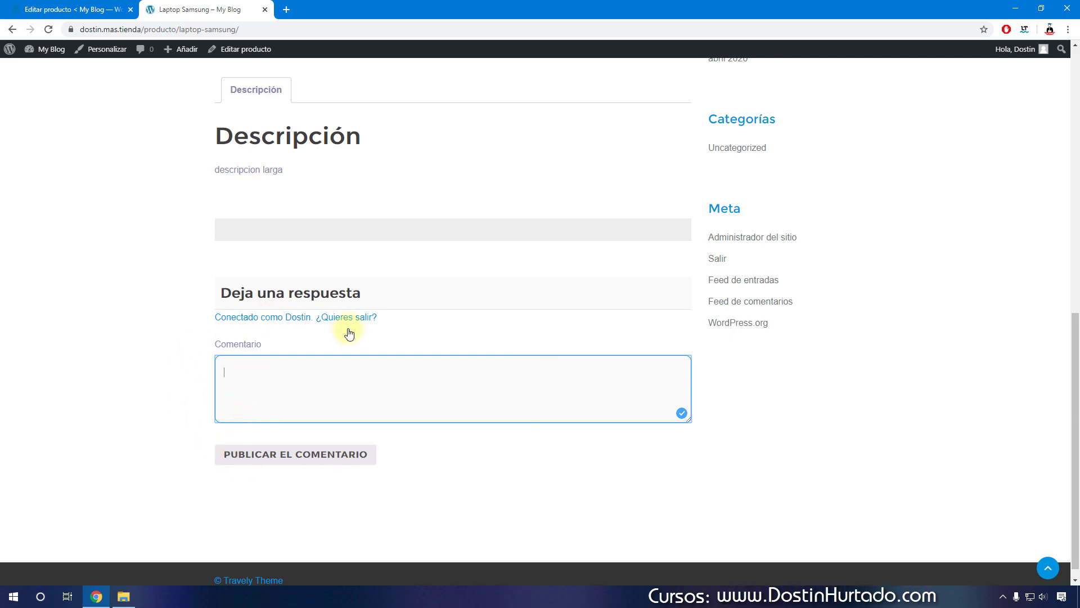
{"action": "scroll", "coordinate": [388, 441], "scroll_direction": "up", "scroll_amount": 6}
{"action": "scroll", "coordinate": [376, 444], "scroll_direction": "up", "scroll_amount": 2}
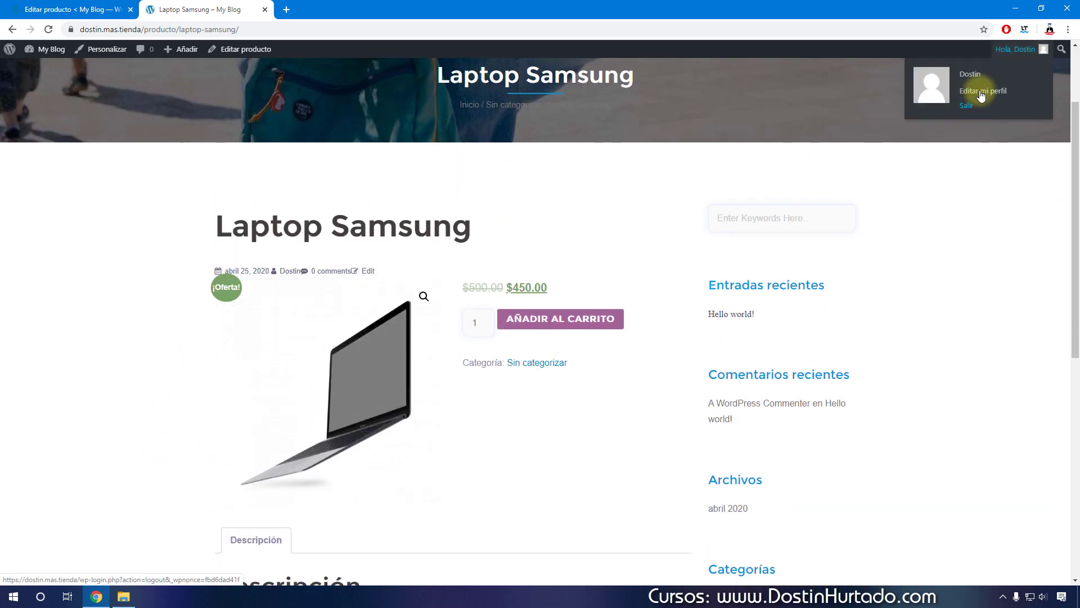
{"action": "scroll", "coordinate": [321, 337], "scroll_direction": "down", "scroll_amount": 5}
{"action": "scroll", "coordinate": [321, 336], "scroll_direction": "down", "scroll_amount": 3}
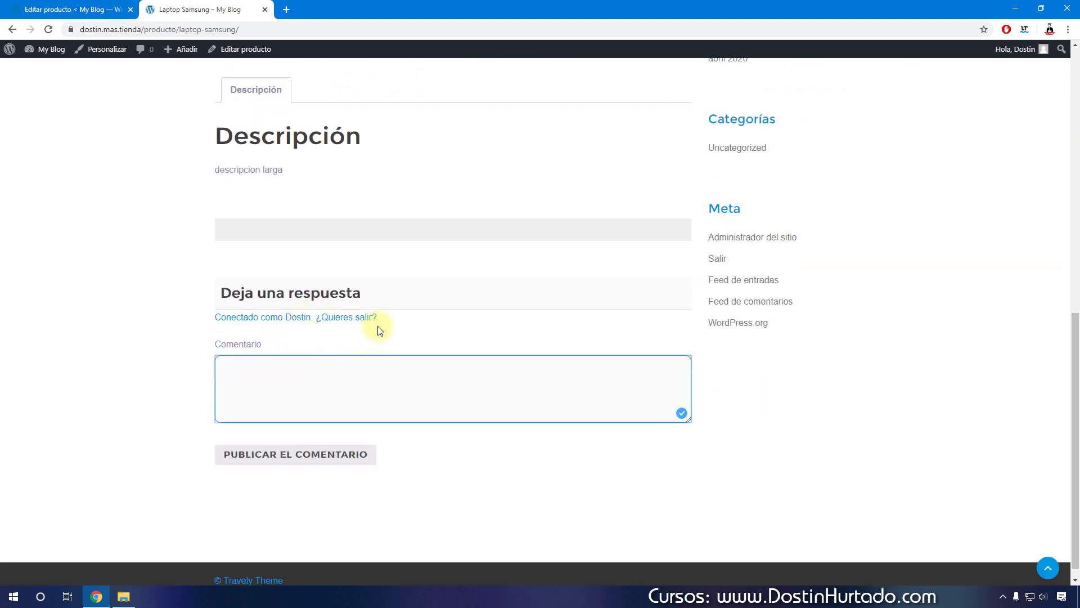
{"action": "left_click_drag", "start_coordinate": [378, 318], "coordinate": [216, 318]}
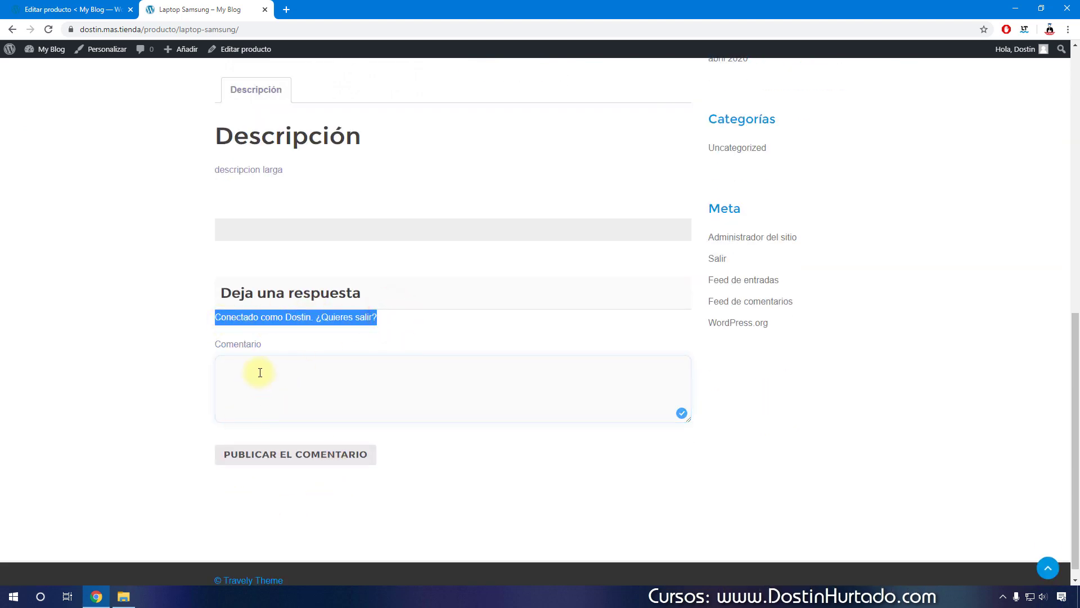
{"action": "left_click", "coordinate": [257, 402]}
{"action": "scroll", "coordinate": [253, 447], "scroll_direction": "down", "scroll_amount": 1}
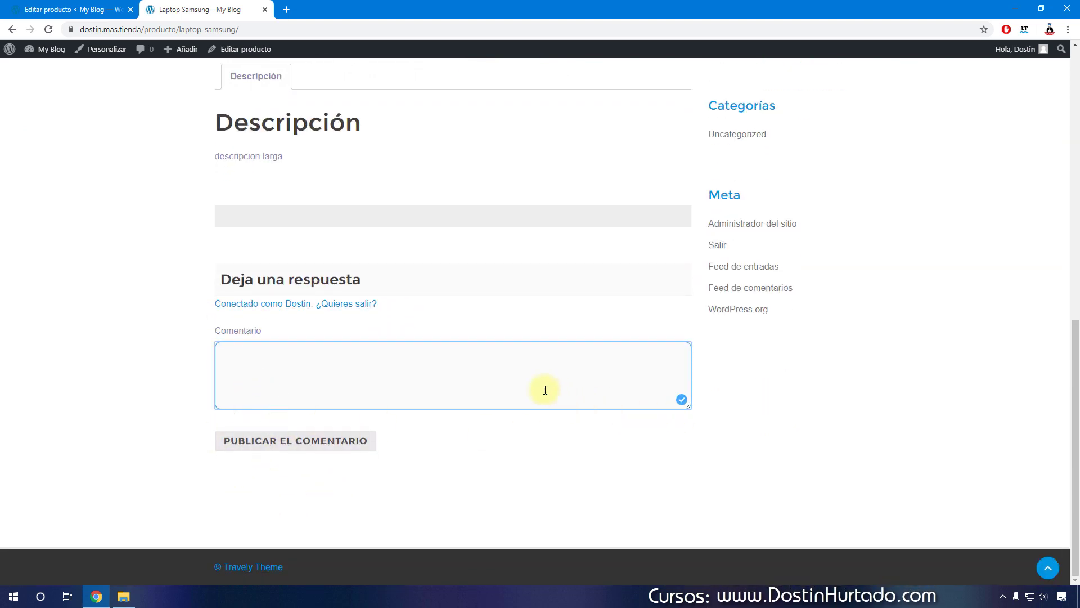
{"action": "scroll", "coordinate": [490, 369], "scroll_direction": "up", "scroll_amount": 6}
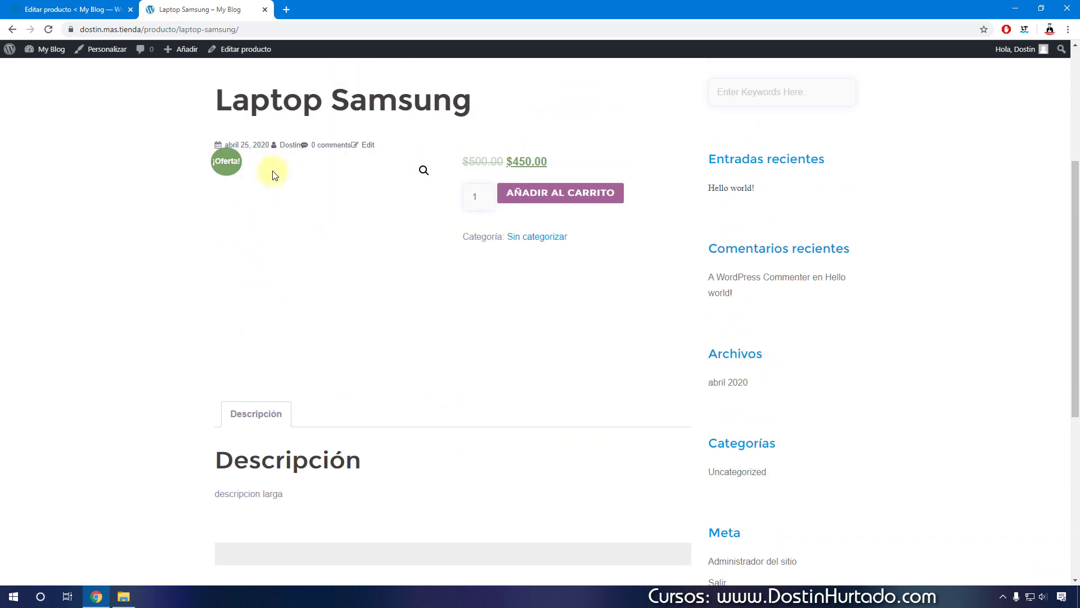
{"action": "scroll", "coordinate": [568, 349], "scroll_direction": "up", "scroll_amount": 2}
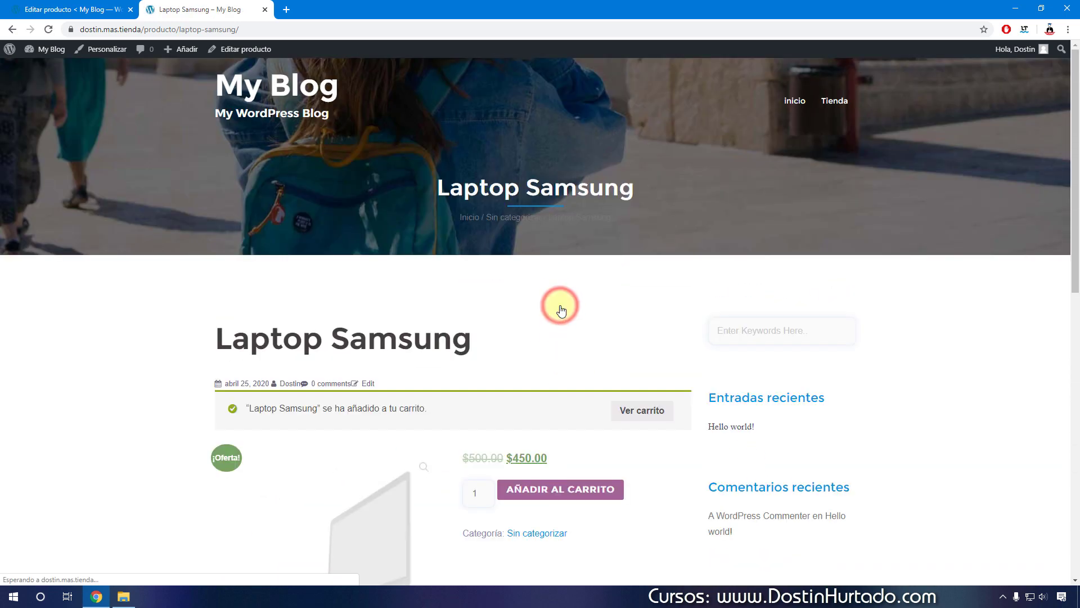
{"action": "scroll", "coordinate": [506, 329], "scroll_direction": "down", "scroll_amount": 2}
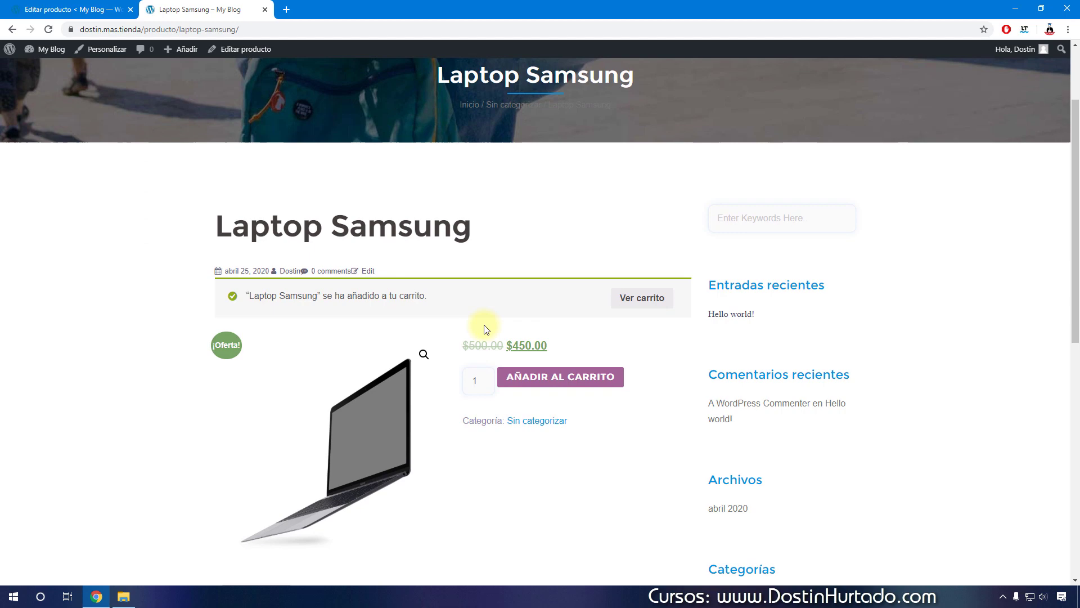
Check the added-to-cart notice for Laptop Samsung at $450.00, down from $500.00
{"action": "triple_click", "coordinate": [432, 297]}
{"action": "scroll", "coordinate": [443, 365], "scroll_direction": "down", "scroll_amount": 3}
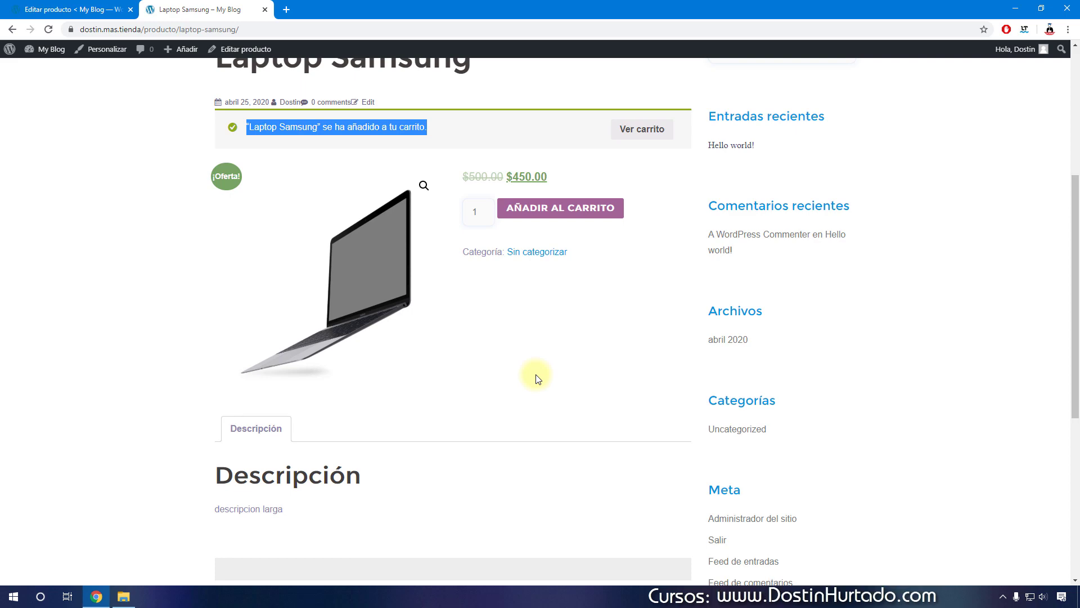
{"action": "scroll", "coordinate": [535, 375], "scroll_direction": "up", "scroll_amount": 5}
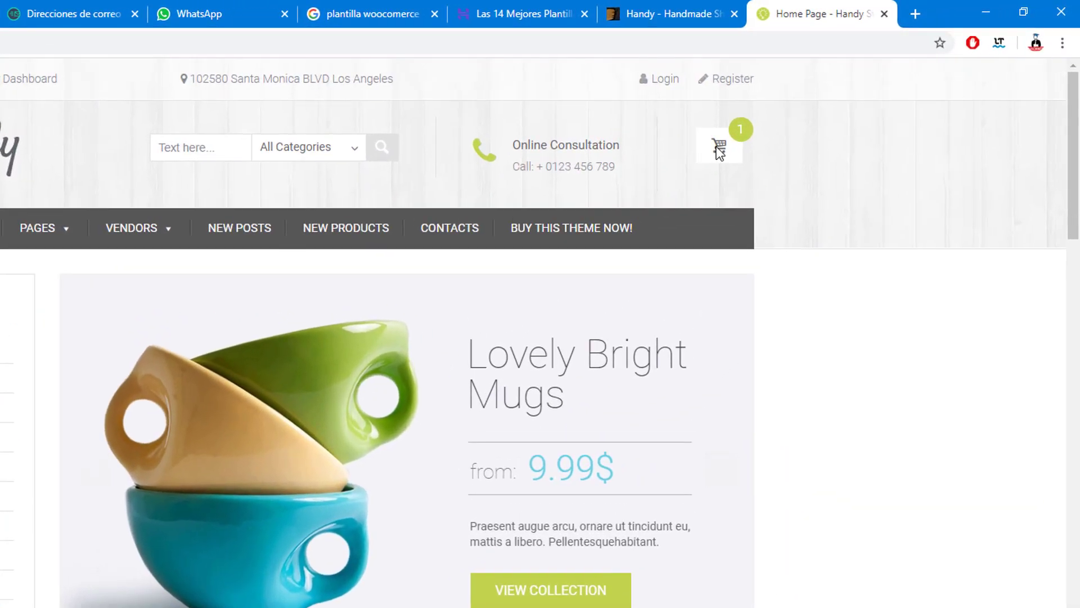
{"action": "mouse_move", "coordinate": [763, 125]}
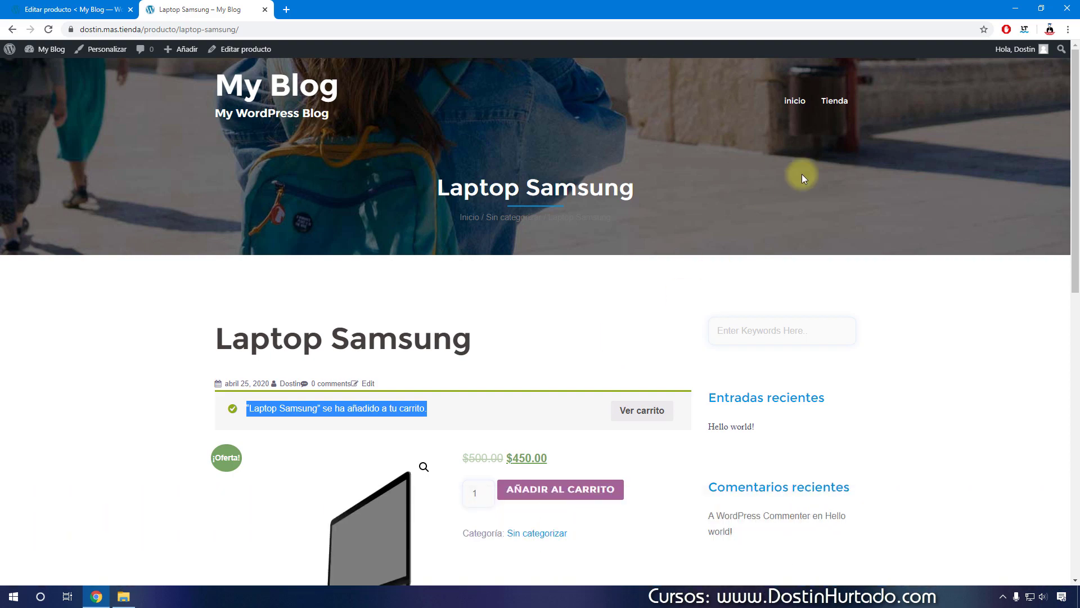
Add the Carrito page to the Principal menu and save the menu
{"action": "left_click", "coordinate": [56, 9]}
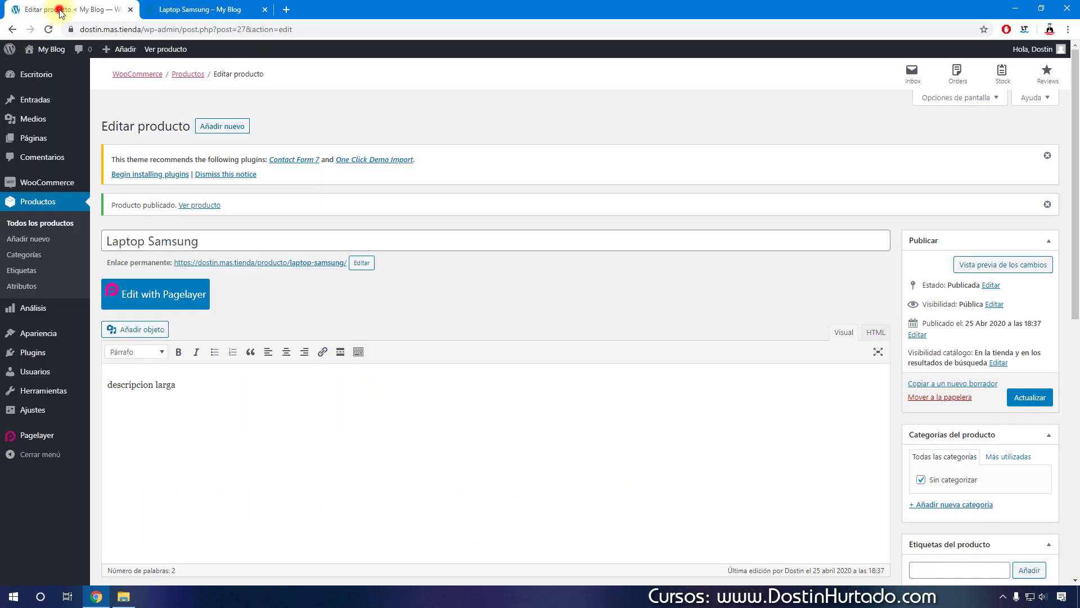
{"action": "mouse_move", "coordinate": [37, 334]}
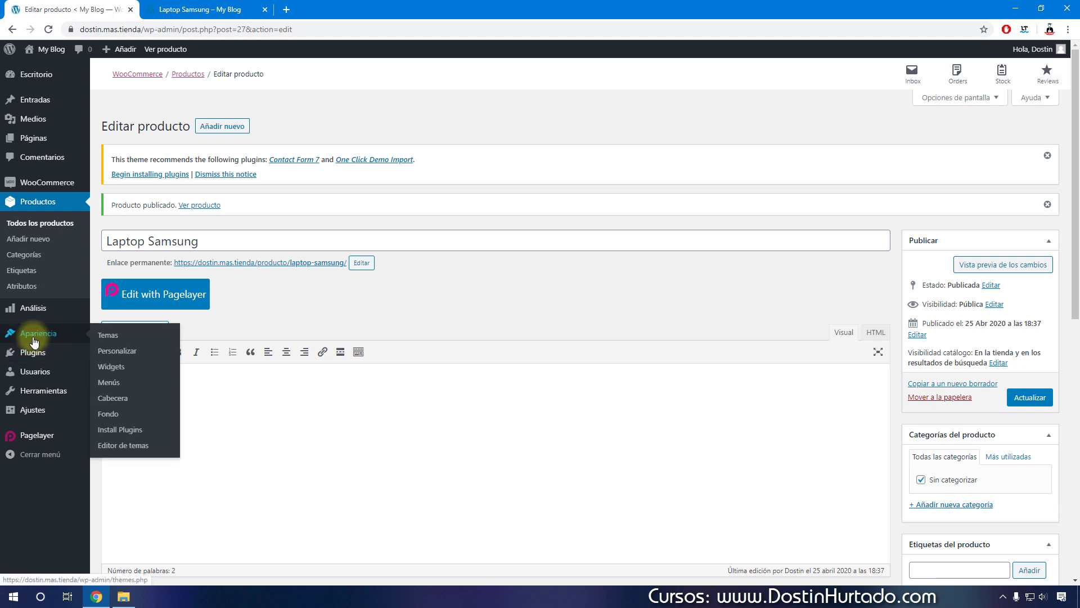
{"action": "left_click", "coordinate": [109, 382]}
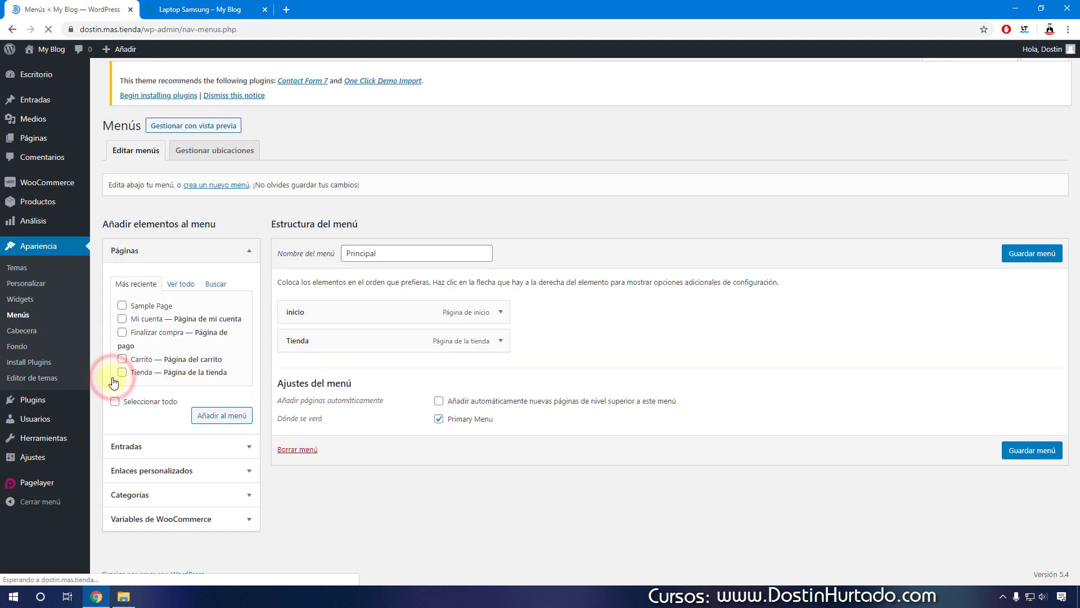
{"action": "left_click", "coordinate": [207, 421]}
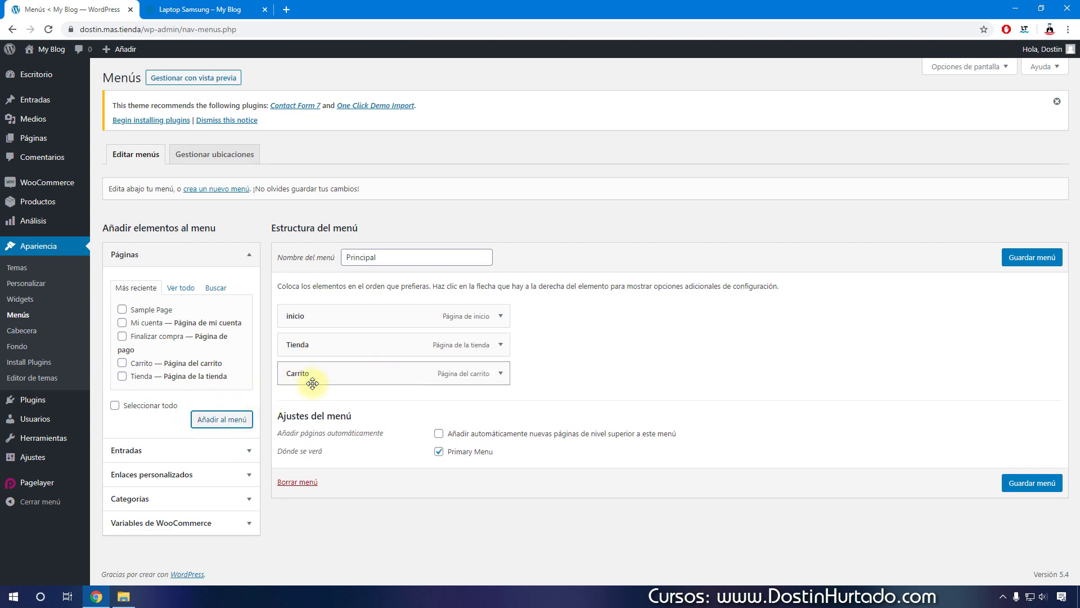
{"action": "left_click", "coordinate": [1032, 257]}
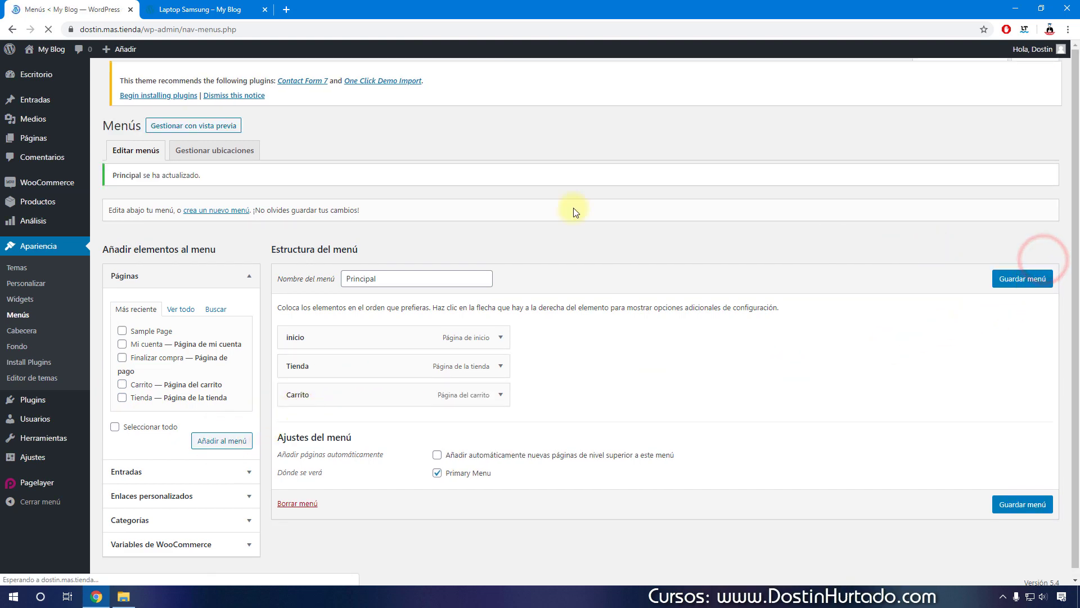
Reload the Laptop Samsung storefront page to show the updated menu
{"action": "left_click", "coordinate": [186, 10]}
{"action": "key", "text": "F5"}
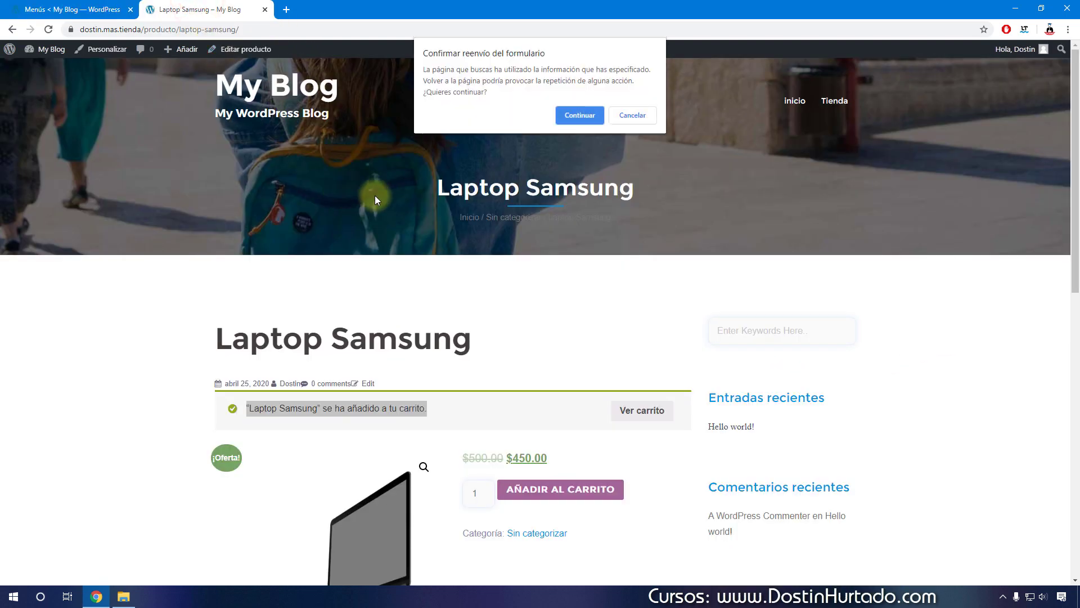
{"action": "left_click", "coordinate": [635, 119]}
Open the cart via the new Carrito link and confirm Laptop Samsung totals $450.00
{"action": "scroll", "coordinate": [635, 113], "scroll_direction": "down", "scroll_amount": 2}
{"action": "scroll", "coordinate": [445, 312], "scroll_direction": "up", "scroll_amount": 2}
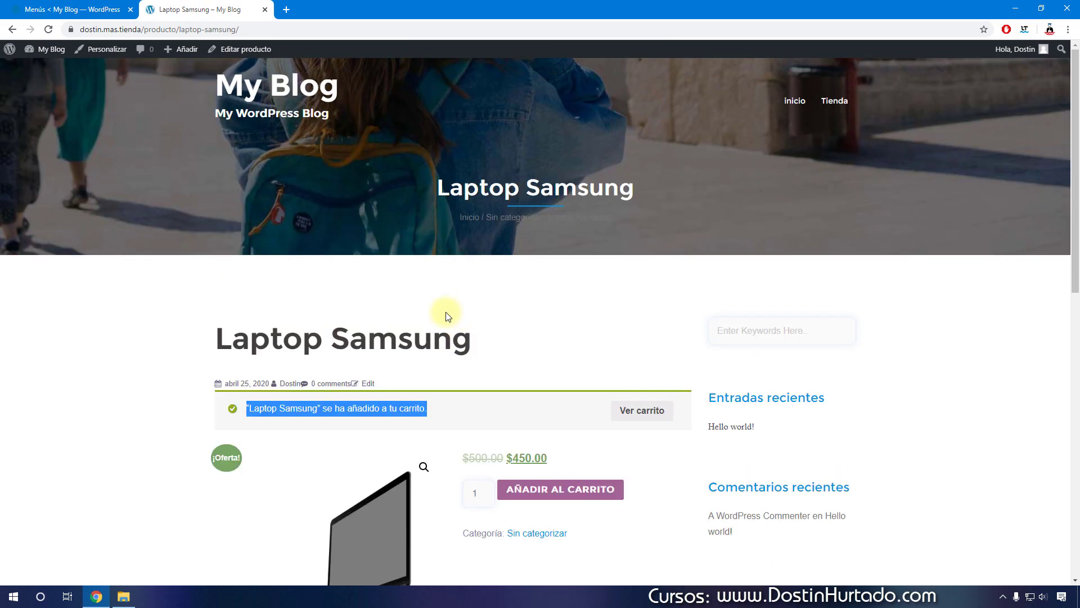
{"action": "left_click", "coordinate": [800, 102]}
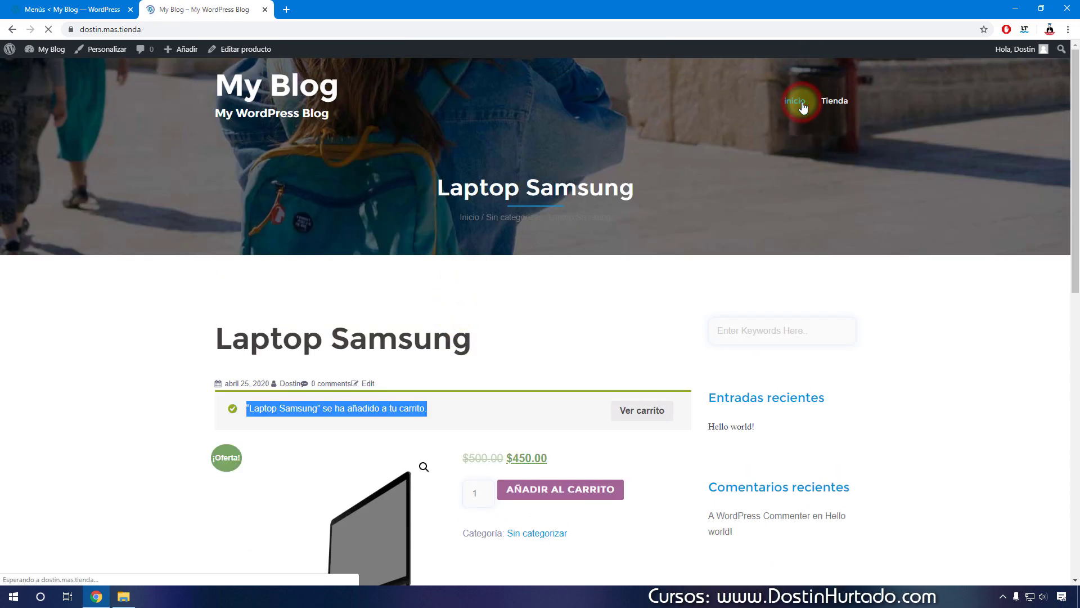
{"action": "left_click", "coordinate": [837, 103]}
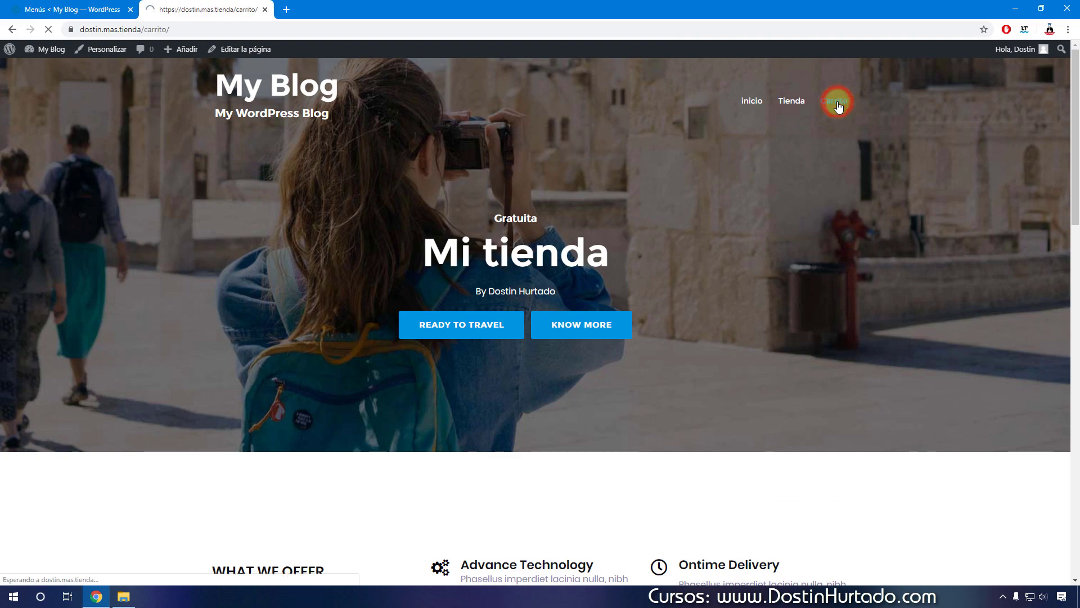
{"action": "scroll", "coordinate": [278, 314], "scroll_direction": "down", "scroll_amount": 3}
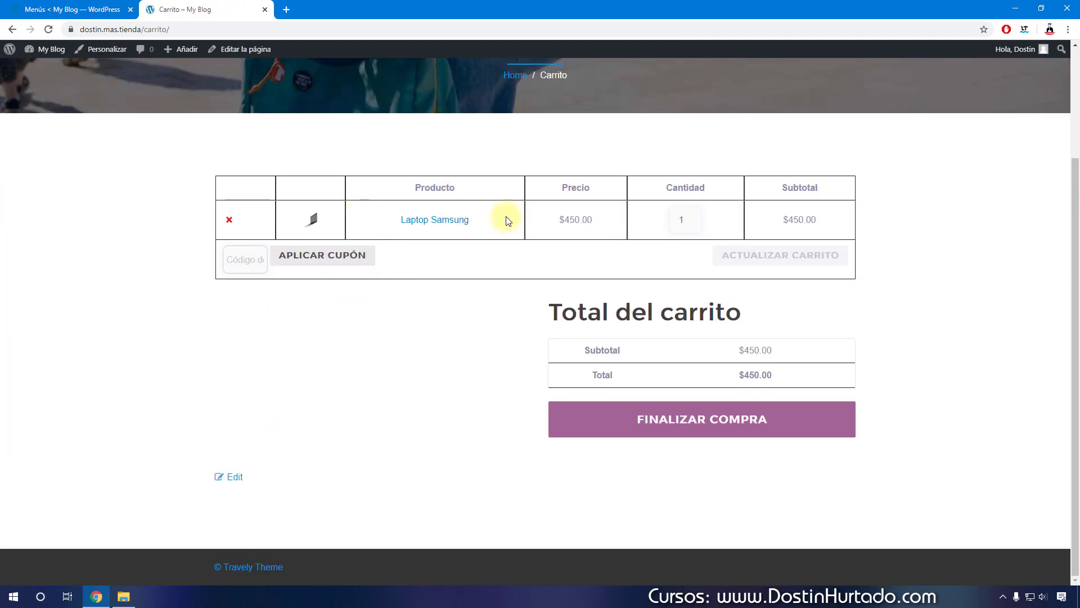
{"action": "left_click_drag", "start_coordinate": [506, 220], "coordinate": [374, 225]}
{"action": "left_click", "coordinate": [424, 287]}
{"action": "scroll", "coordinate": [374, 304], "scroll_direction": "up", "scroll_amount": 1}
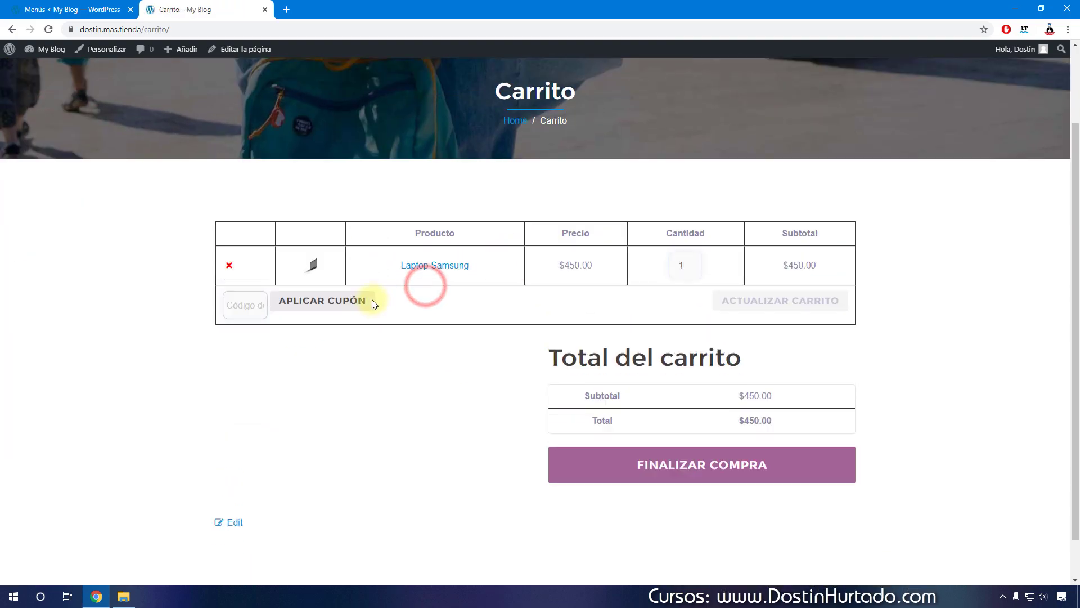
{"action": "scroll", "coordinate": [374, 304], "scroll_direction": "up", "scroll_amount": 2}
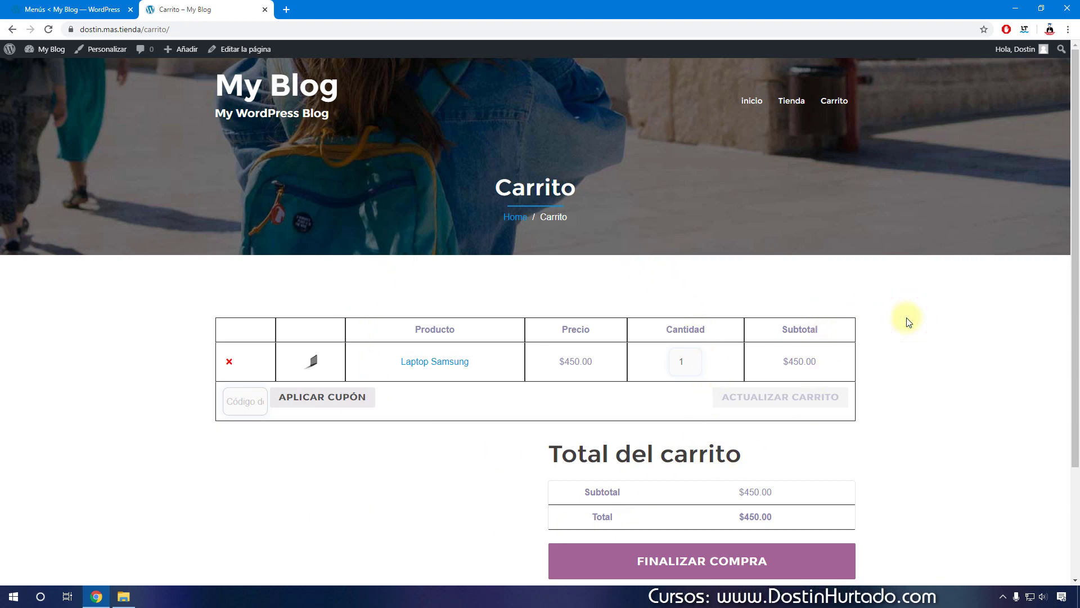
Open the Laptop Samsung page from the cart, check its category, then return to Menús admin
{"action": "left_click", "coordinate": [450, 362]}
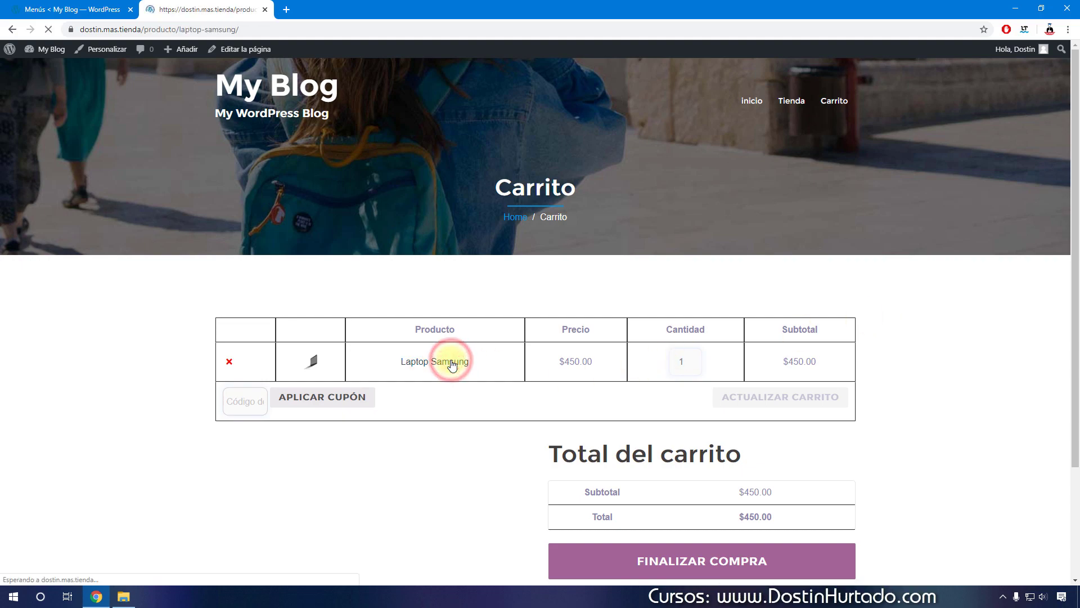
{"action": "scroll", "coordinate": [594, 371], "scroll_direction": "down", "scroll_amount": 2}
{"action": "left_click_drag", "start_coordinate": [522, 364], "coordinate": [506, 367]}
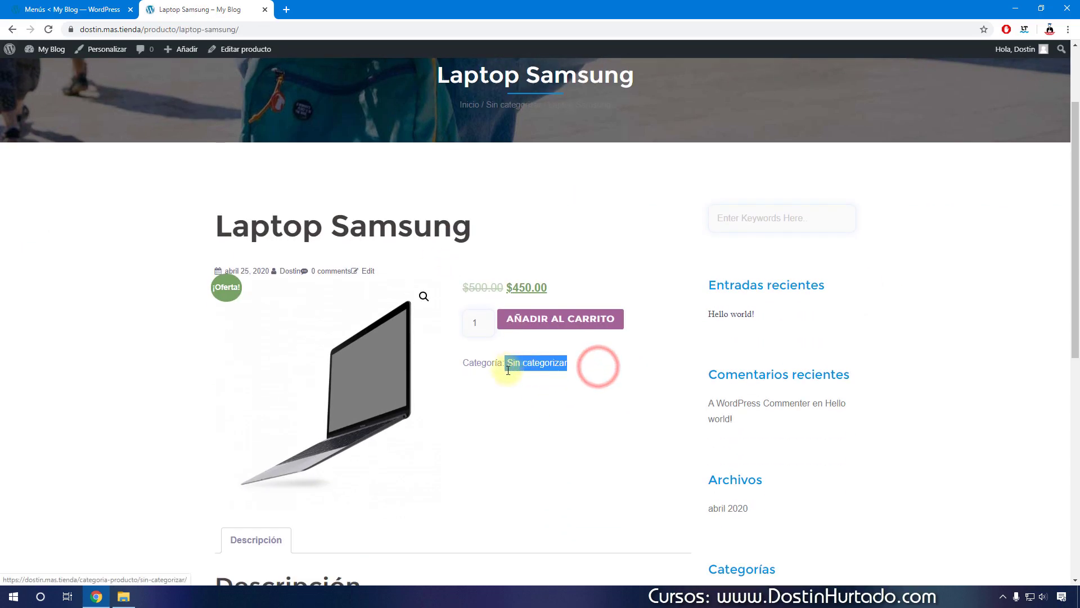
{"action": "left_click", "coordinate": [540, 418]}
{"action": "scroll", "coordinate": [600, 393], "scroll_direction": "up", "scroll_amount": 2}
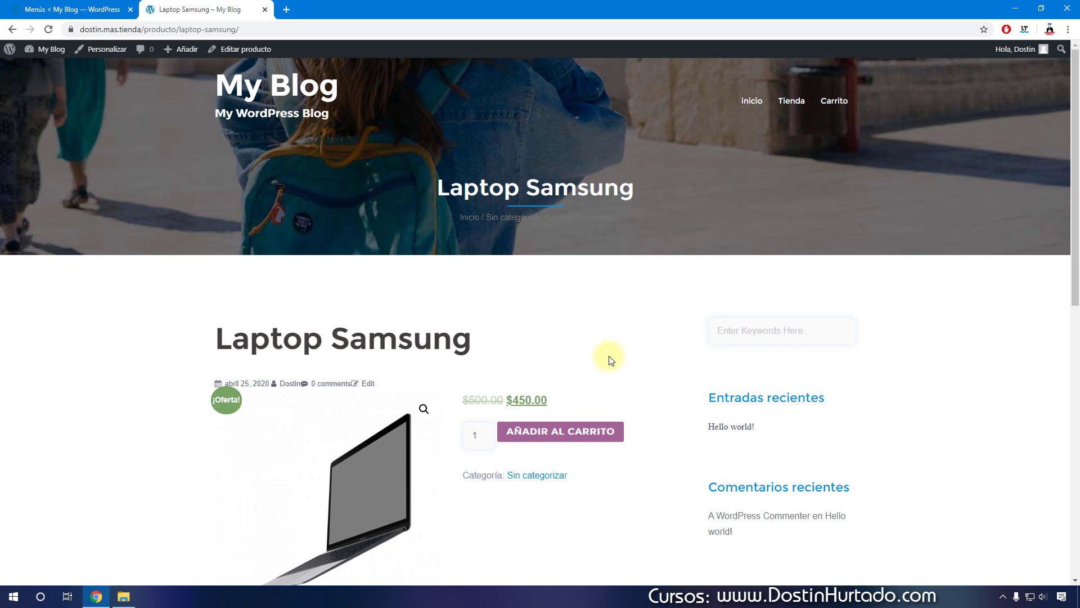
{"action": "left_click", "coordinate": [114, 7]}
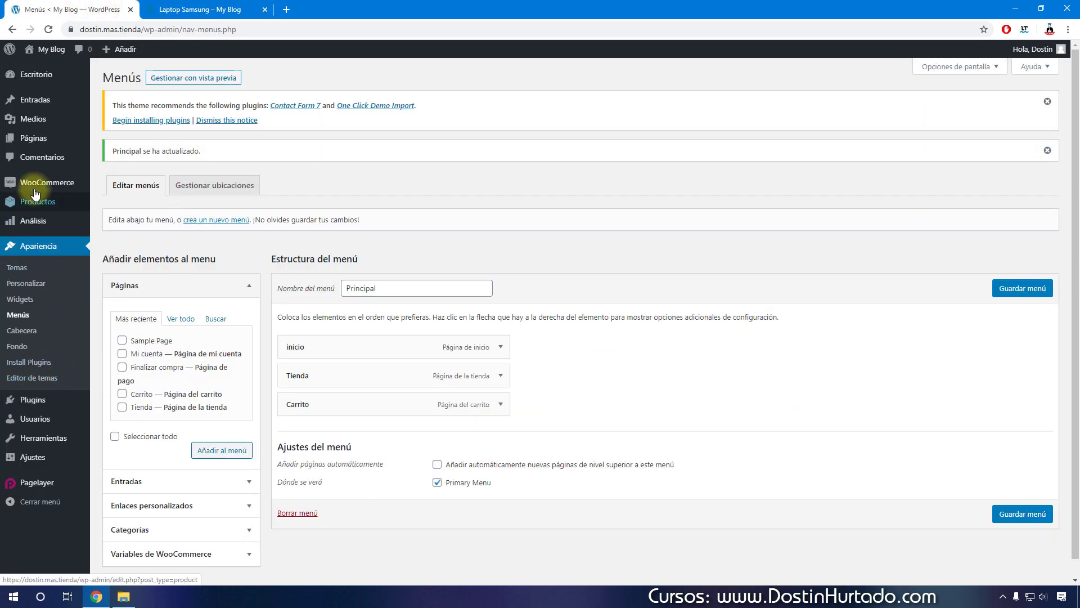
Create a product category named Portatiles
{"action": "mouse_move", "coordinate": [42, 204]}
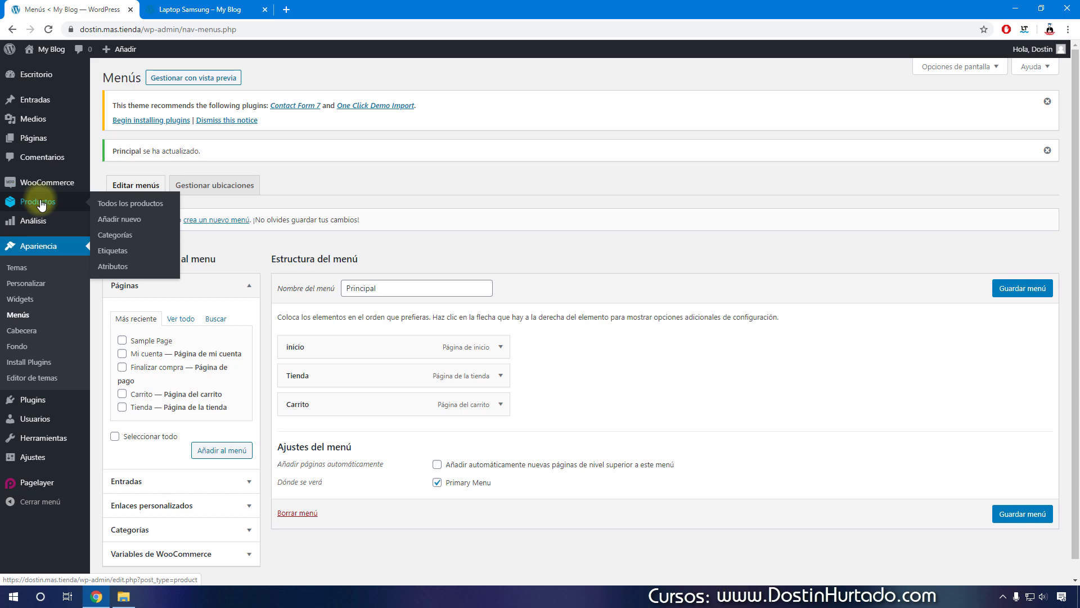
{"action": "left_click", "coordinate": [119, 236]}
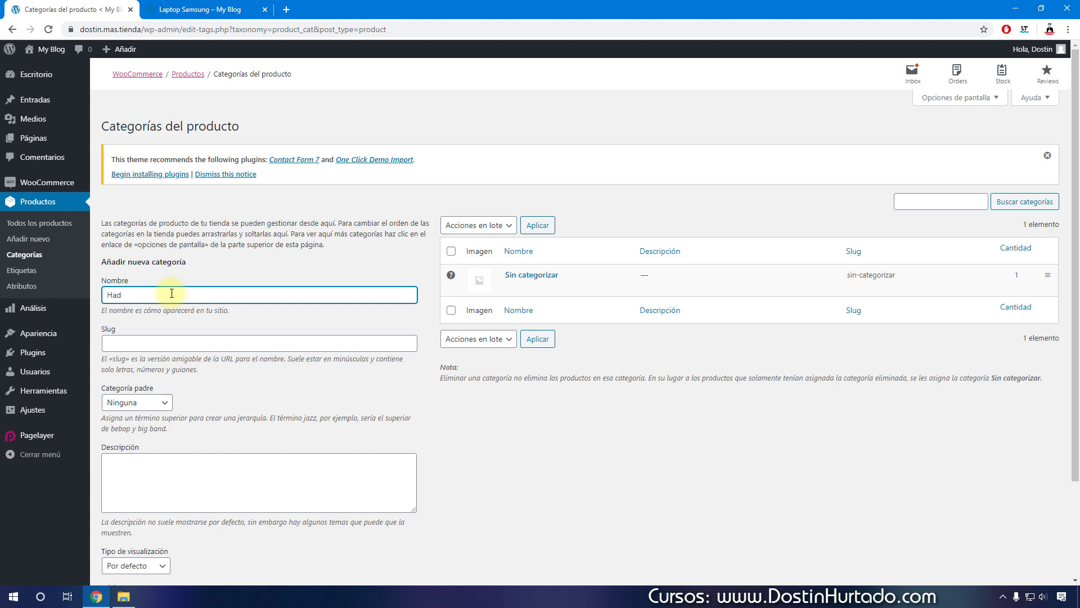
{"action": "type", "text": "Portatiles"}
{"action": "scroll", "coordinate": [183, 322], "scroll_direction": "down", "scroll_amount": 2}
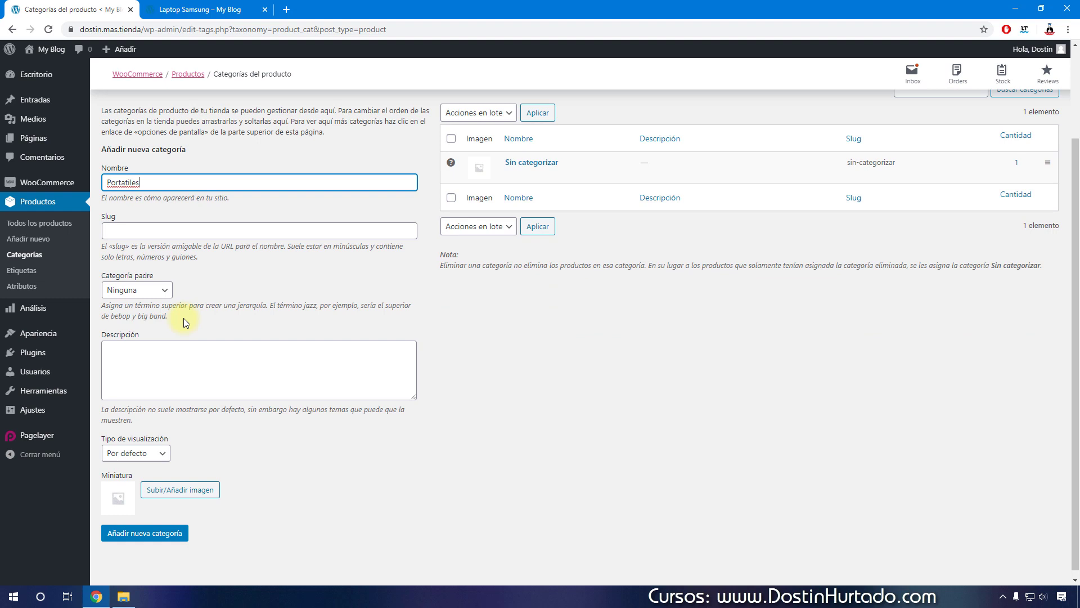
{"action": "left_click", "coordinate": [143, 231]}
{"action": "left_click", "coordinate": [144, 214]}
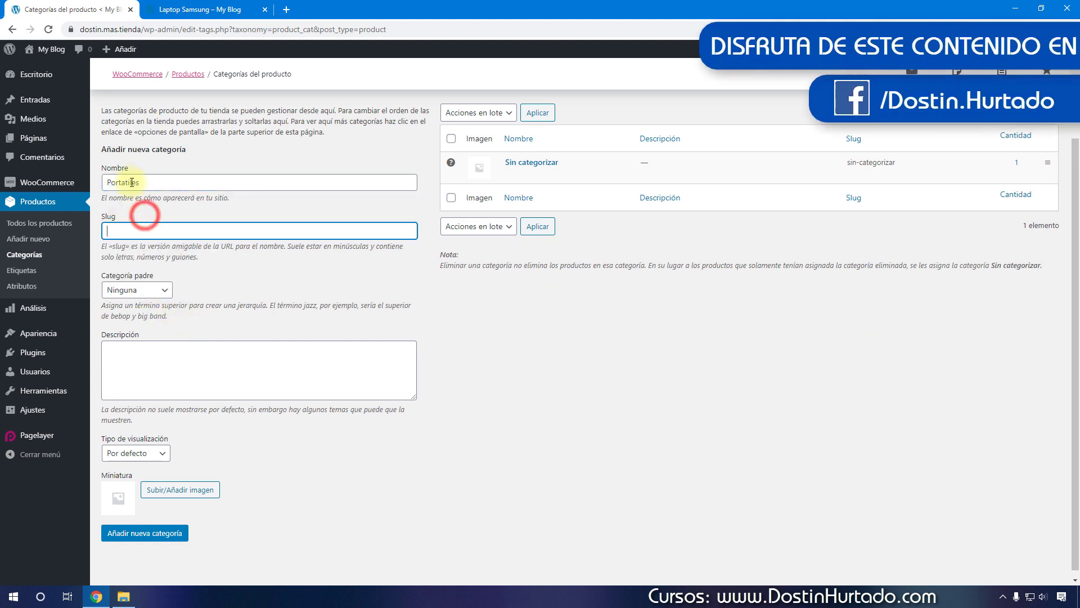
{"action": "left_click", "coordinate": [142, 532]}
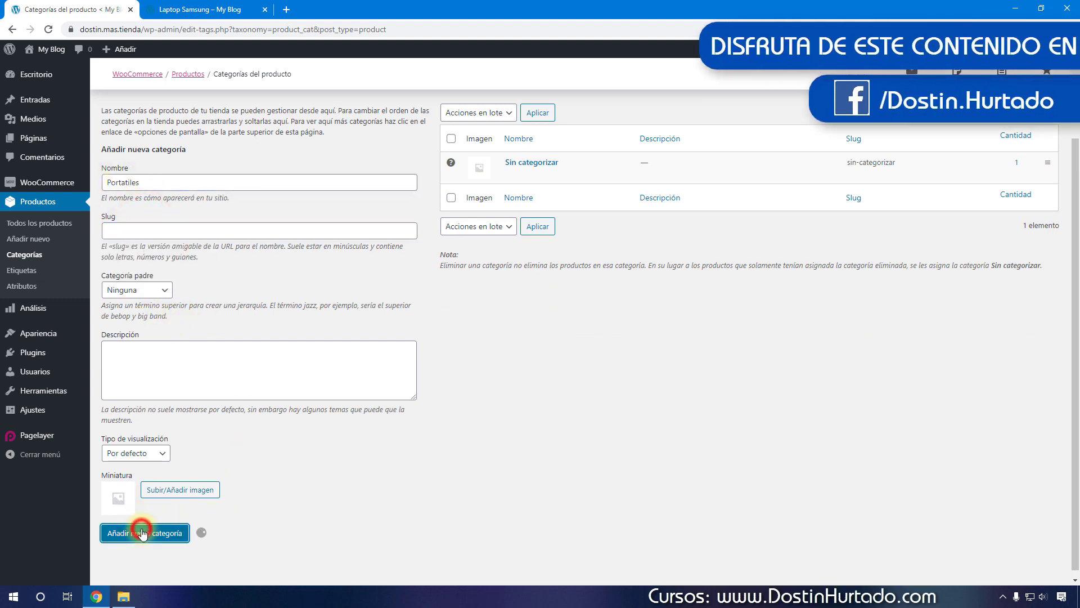
Add a second category, Software, and bring up the full products list
{"action": "left_click", "coordinate": [164, 184]}
{"action": "type", "text": "Software"}
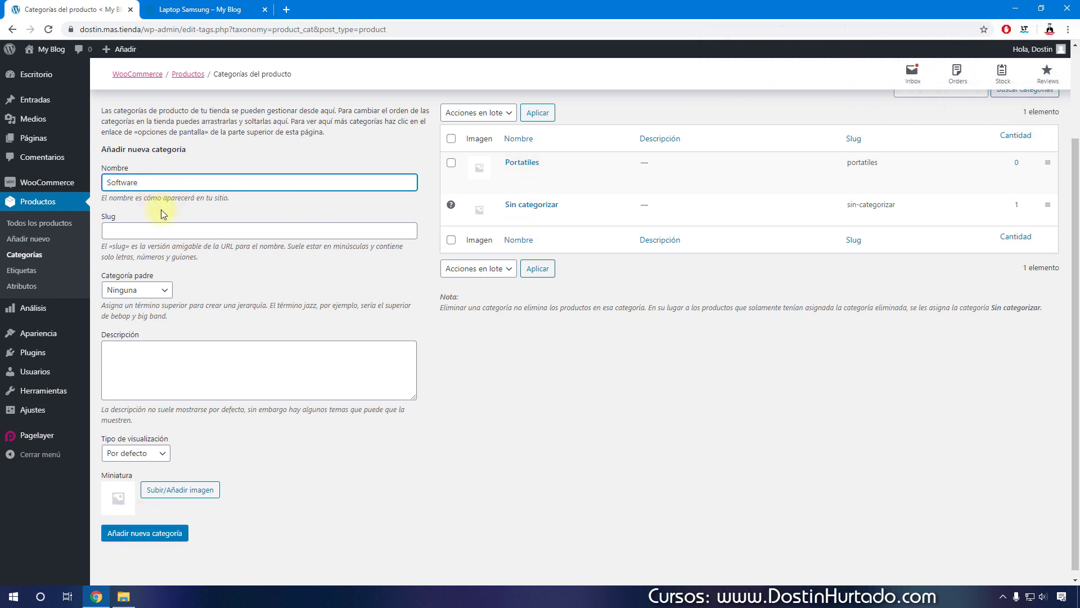
{"action": "left_click", "coordinate": [148, 526]}
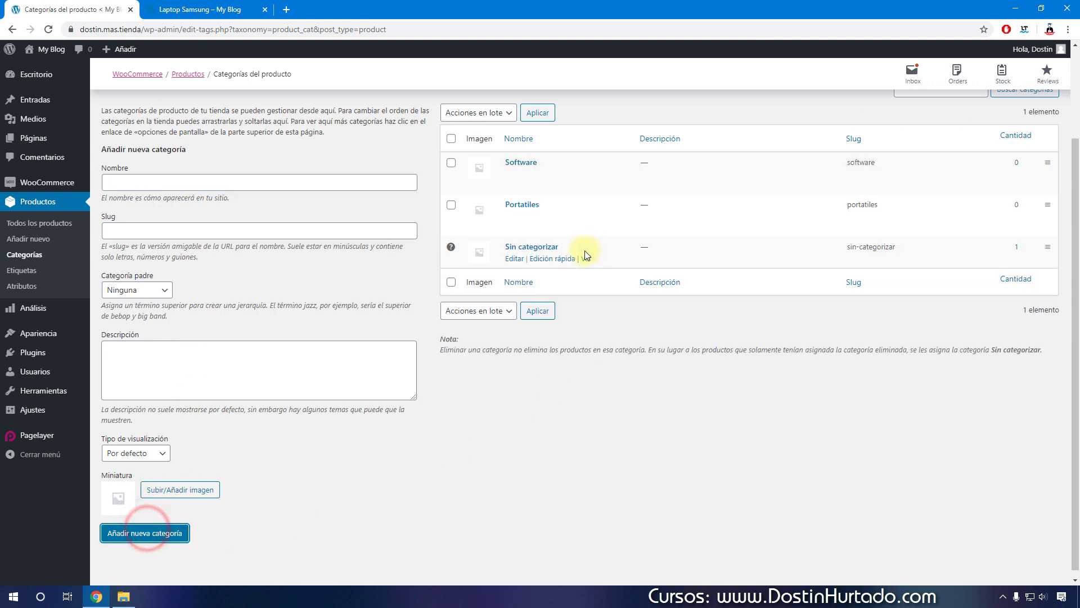
{"action": "left_click", "coordinate": [32, 225]}
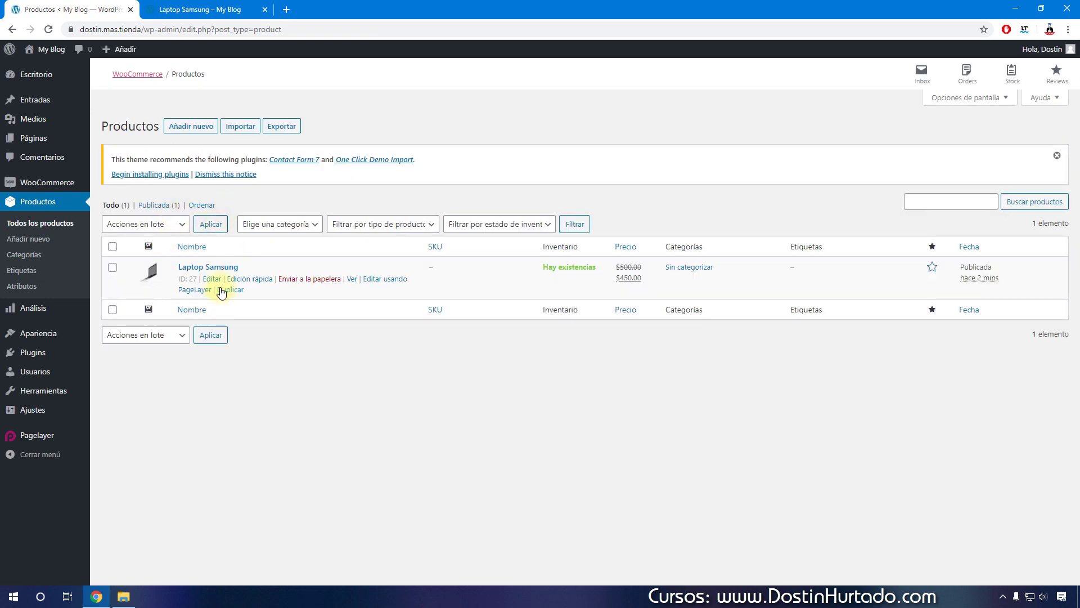
Quick-edit Laptop Samsung to assign it to the Portatiles category
{"action": "left_click", "coordinate": [253, 280]}
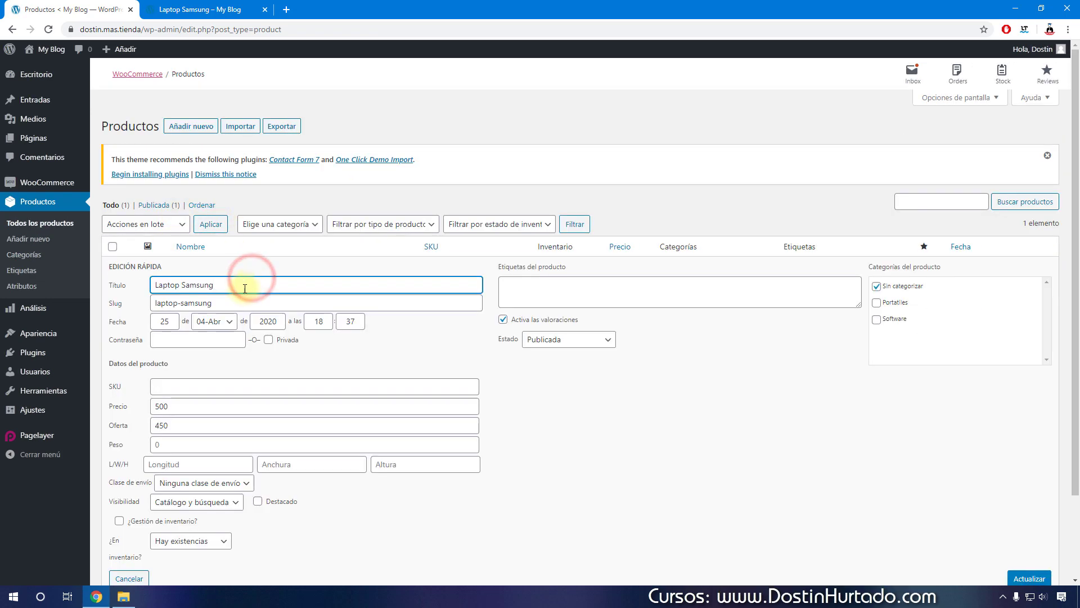
{"action": "left_click", "coordinate": [876, 304]}
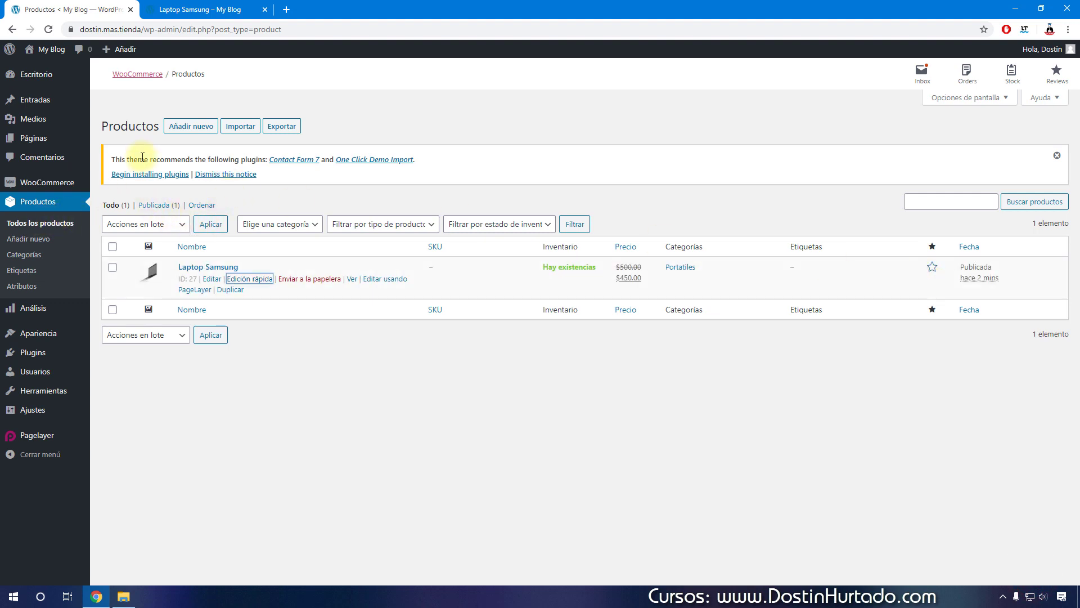
{"action": "left_click", "coordinate": [190, 126]}
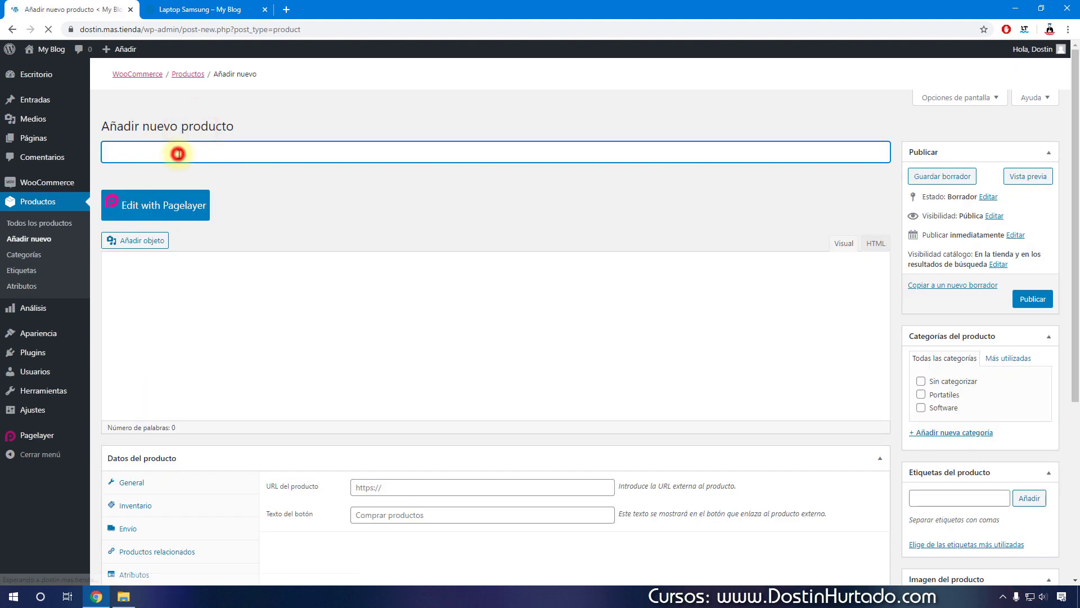
Title the new product 'Microsoft Office' and make it a virtual product
{"action": "type", "text": "Soft"}
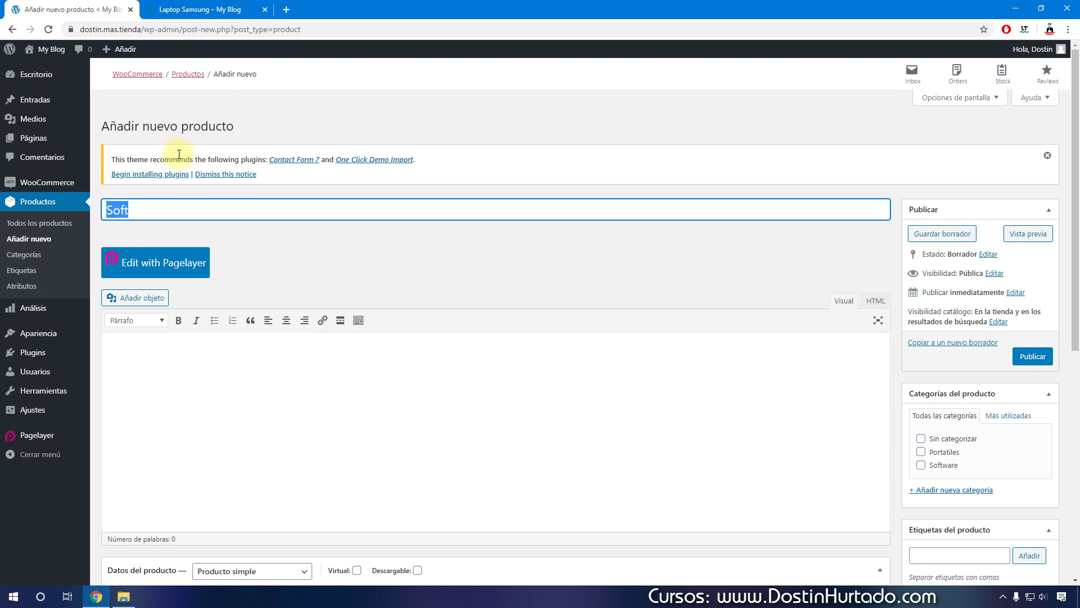
{"action": "type", "text": "Microsoft"}
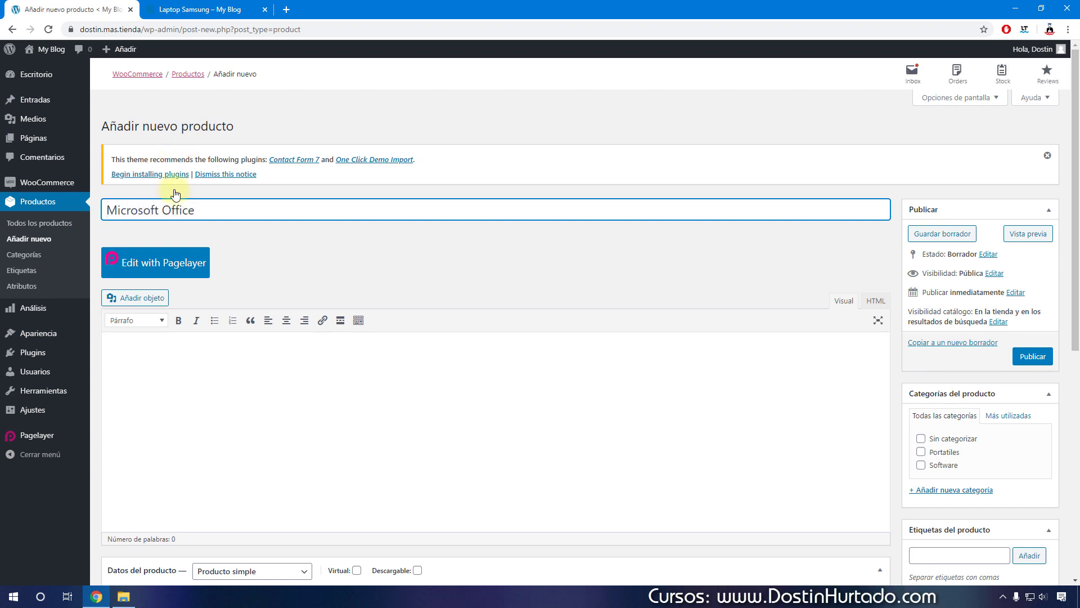
{"action": "left_click", "coordinate": [199, 387]}
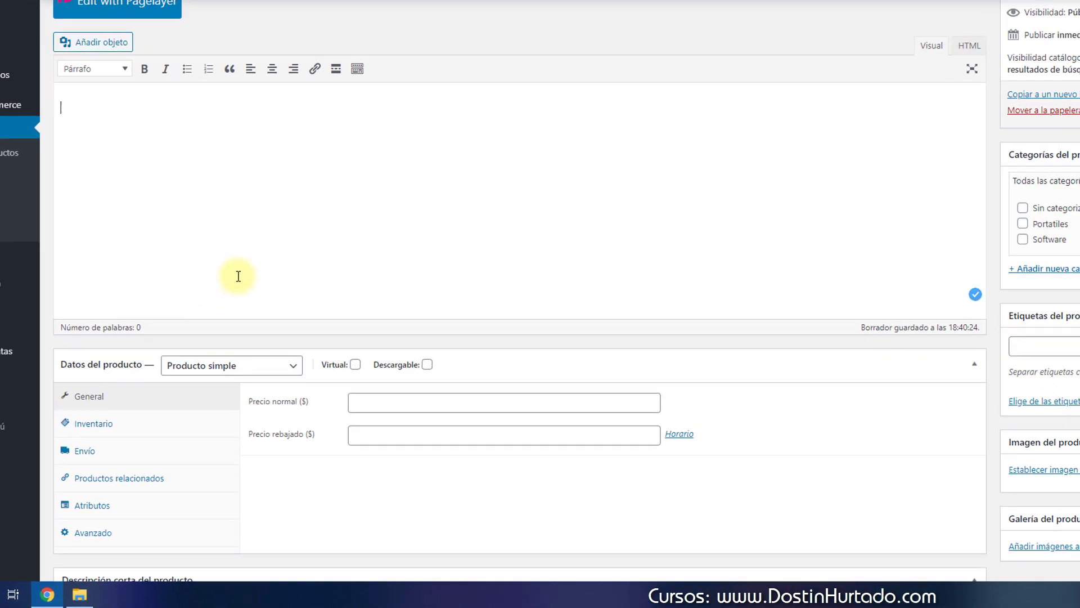
{"action": "scroll", "coordinate": [238, 276], "scroll_direction": "down", "scroll_amount": 1}
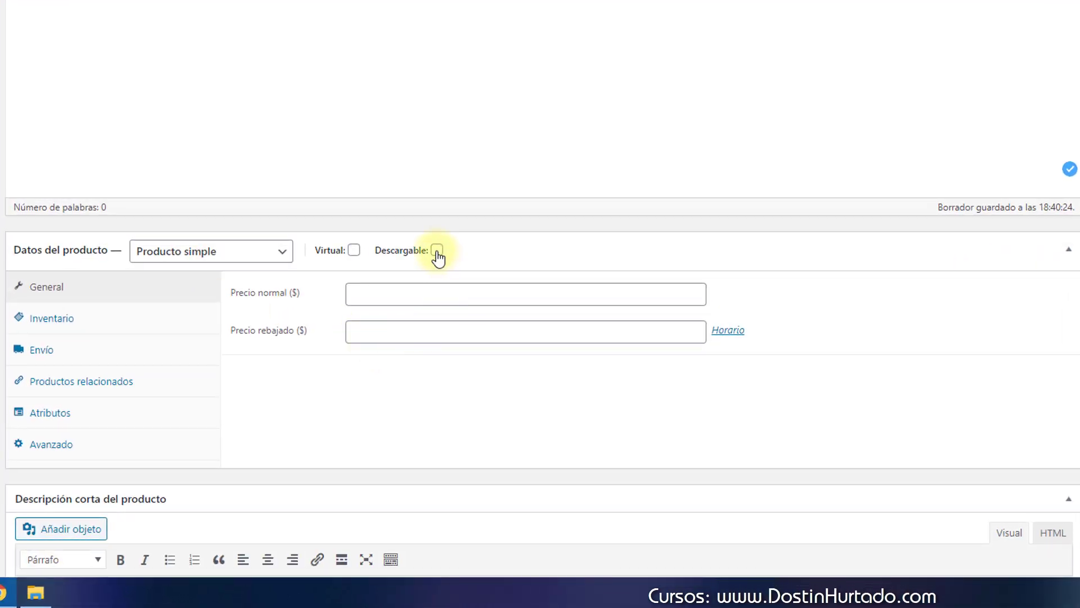
{"action": "left_click", "coordinate": [437, 251]}
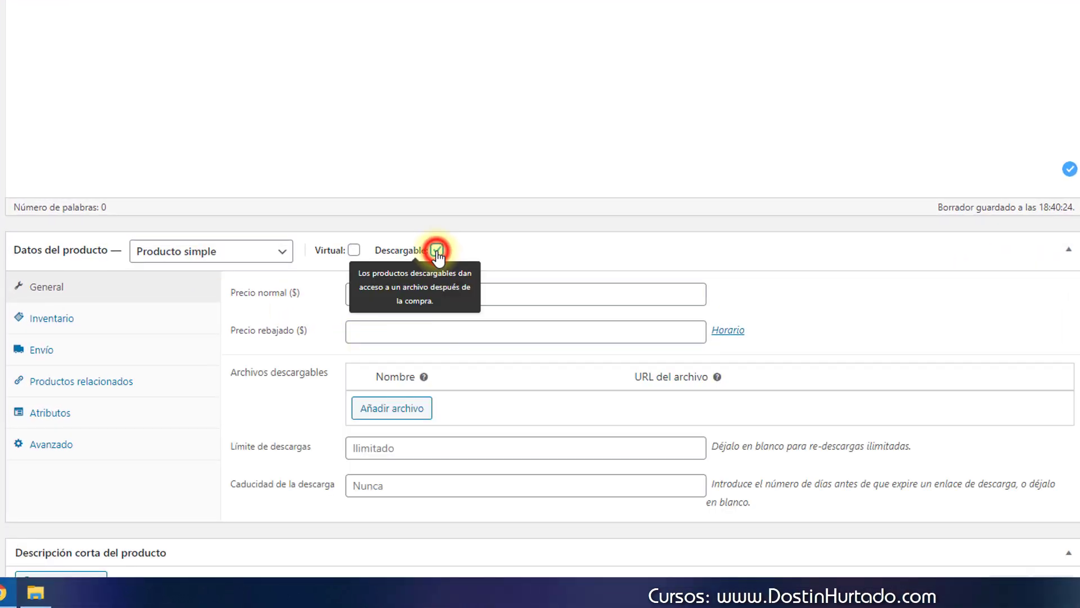
{"action": "left_click", "coordinate": [388, 408]}
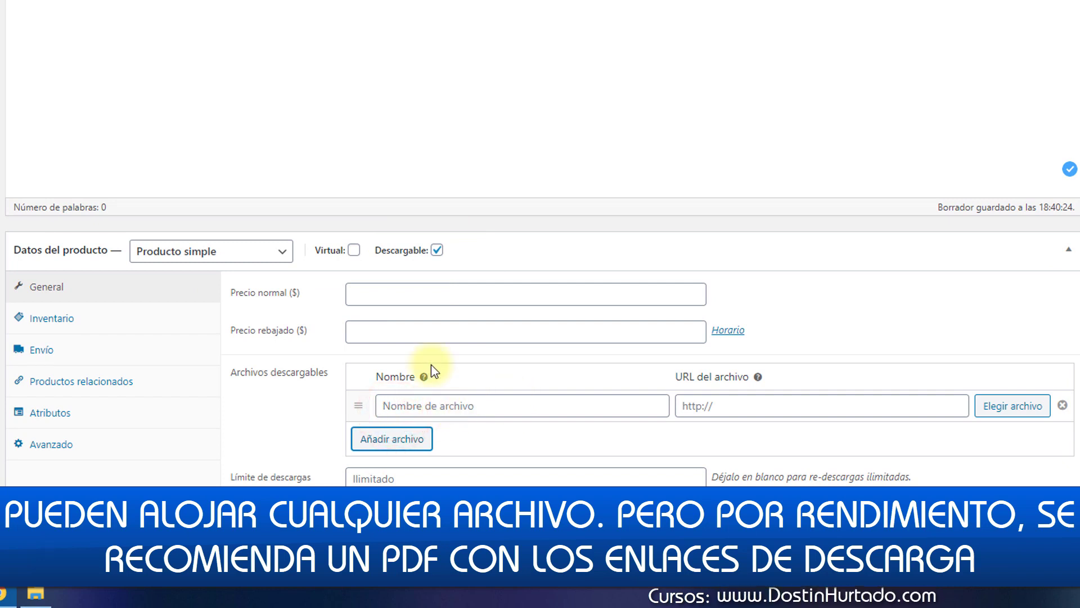
{"action": "left_click", "coordinate": [437, 251]}
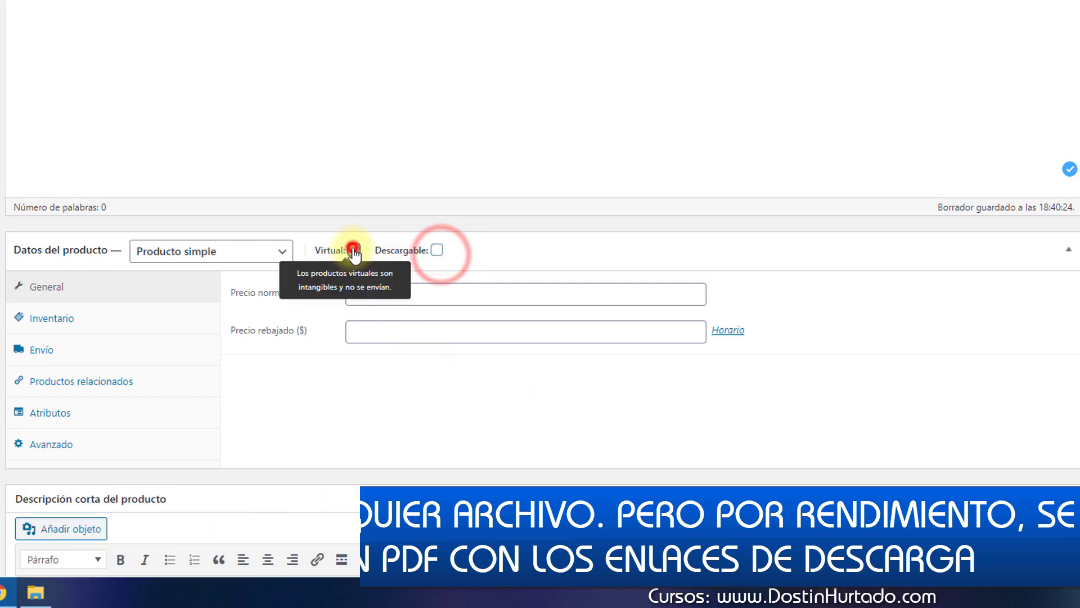
{"action": "left_click", "coordinate": [353, 250]}
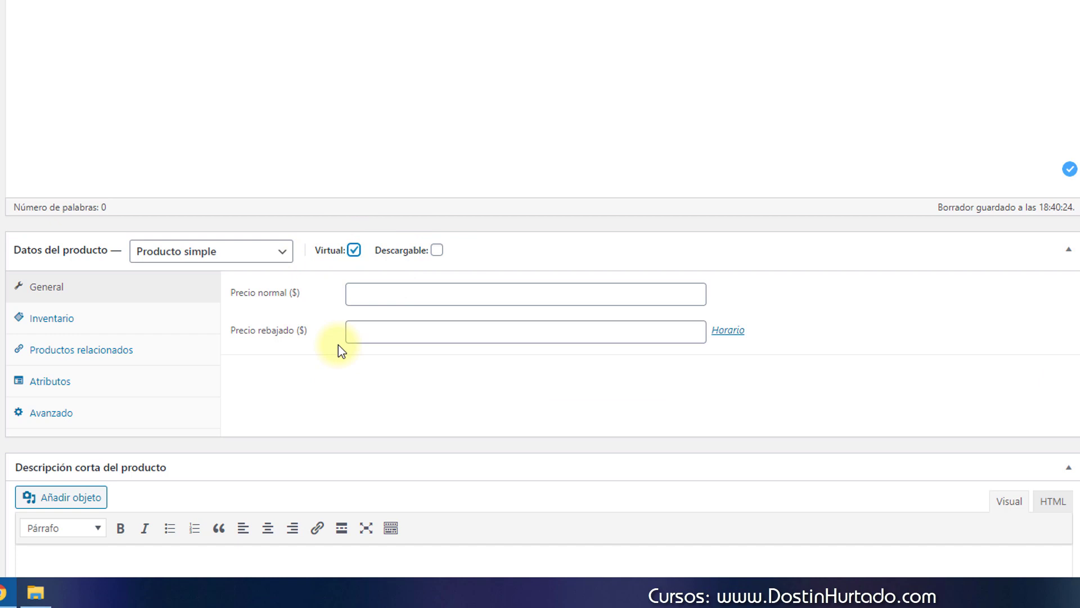
Set the regular price to 50 and the sale price to 25
{"action": "left_click", "coordinate": [387, 288]}
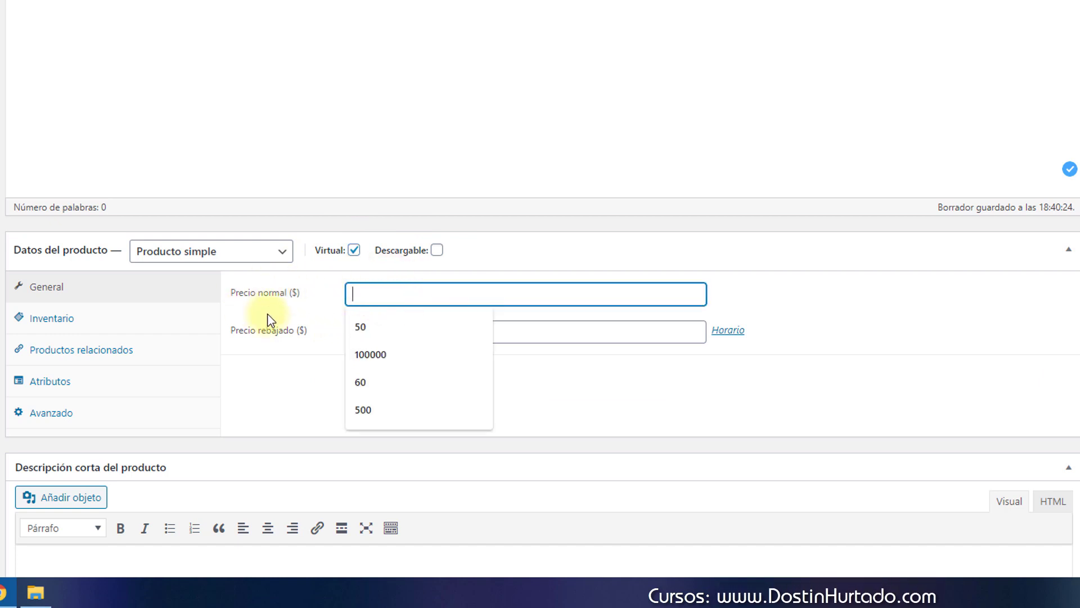
{"action": "type", "text": "50"}
{"action": "left_click", "coordinate": [620, 337]}
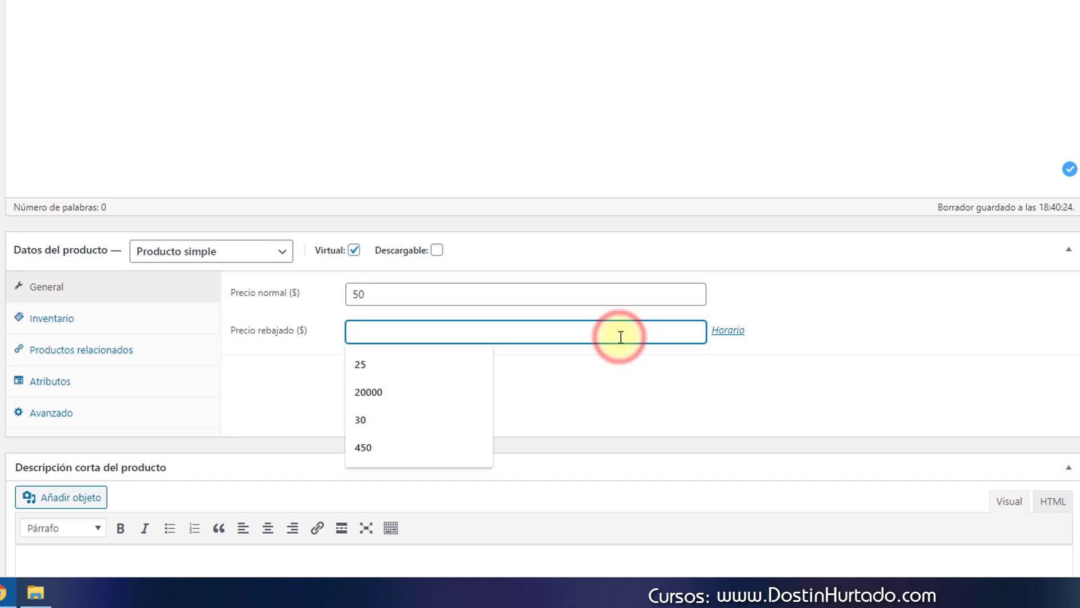
{"action": "type", "text": "25"}
{"action": "left_click", "coordinate": [465, 385]}
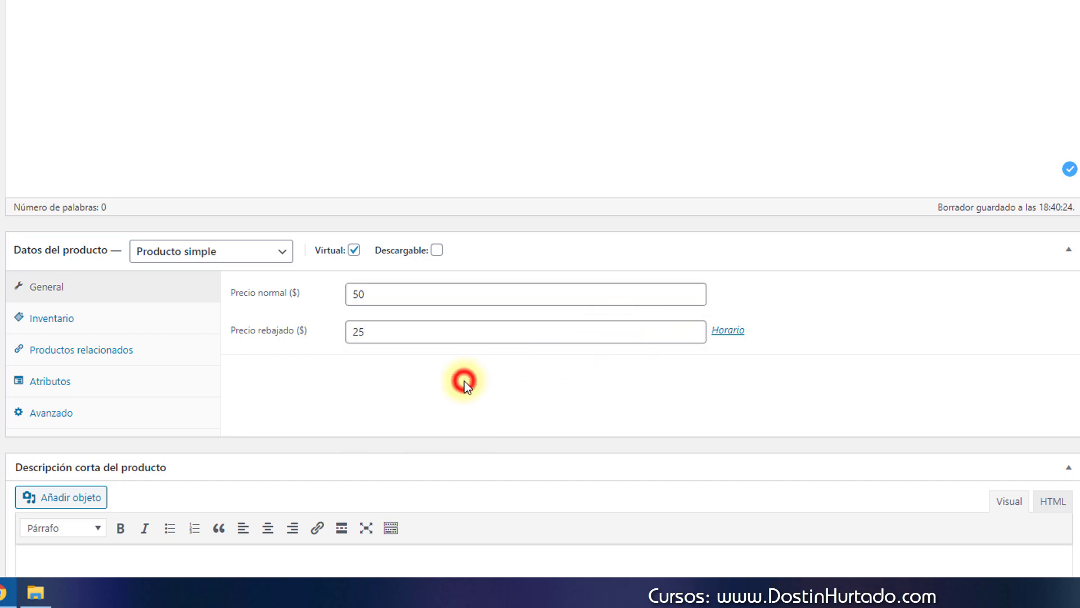
{"action": "left_click", "coordinate": [97, 320]}
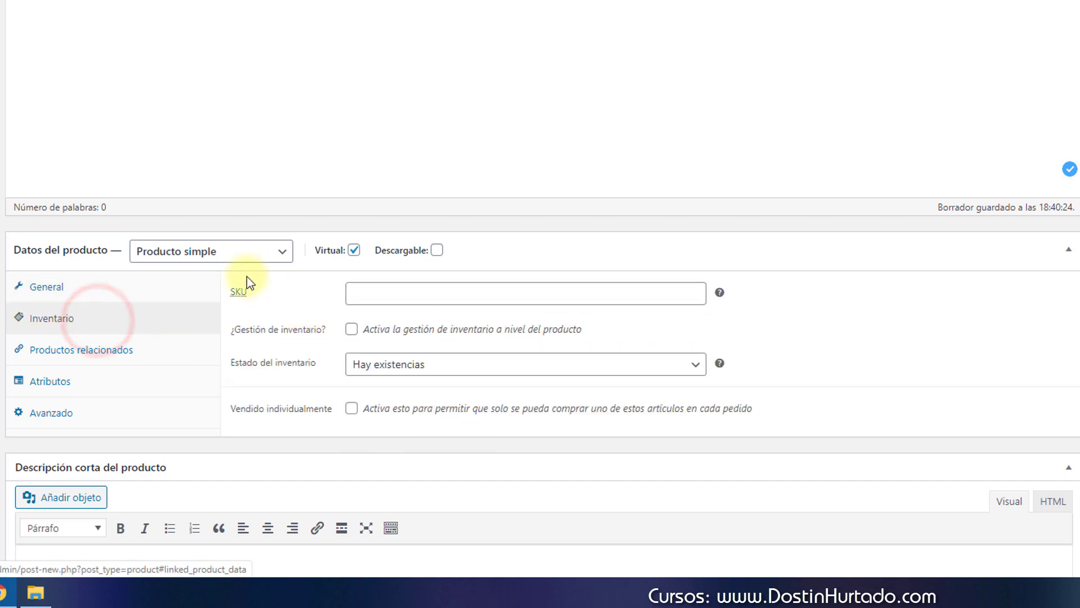
{"action": "left_click", "coordinate": [257, 296]}
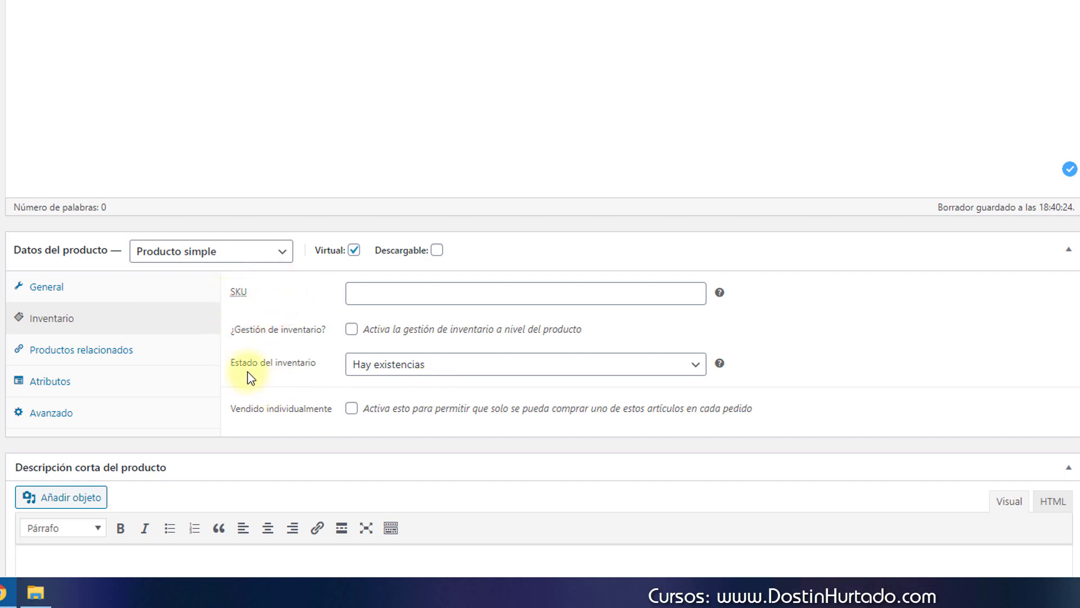
{"action": "left_click", "coordinate": [78, 293]}
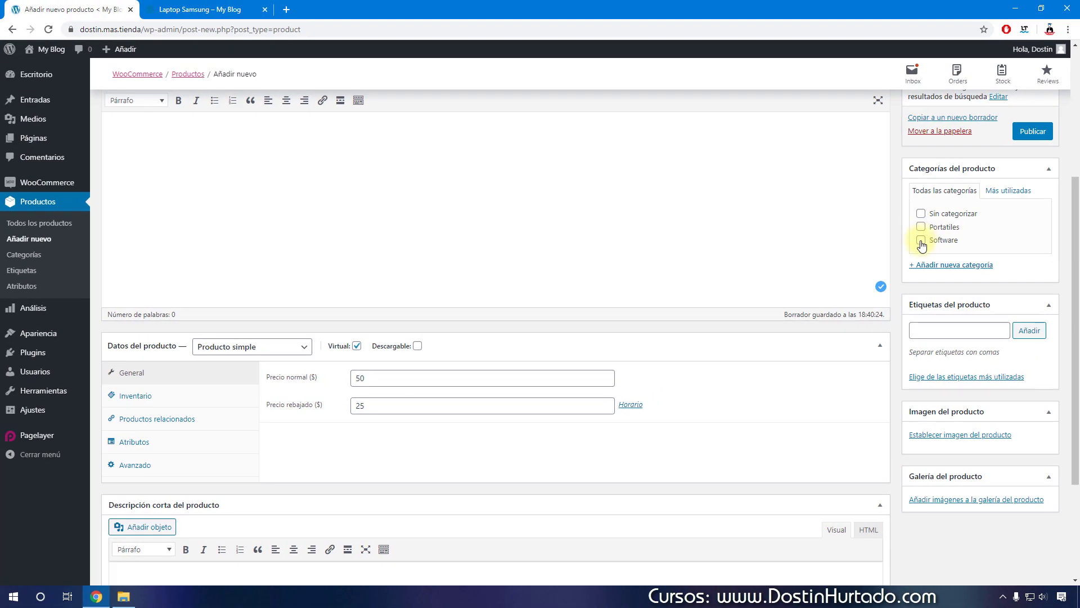
Put it in the Software category, use the chart image, and publish it
{"action": "left_click", "coordinate": [921, 241]}
{"action": "left_click", "coordinate": [940, 434]}
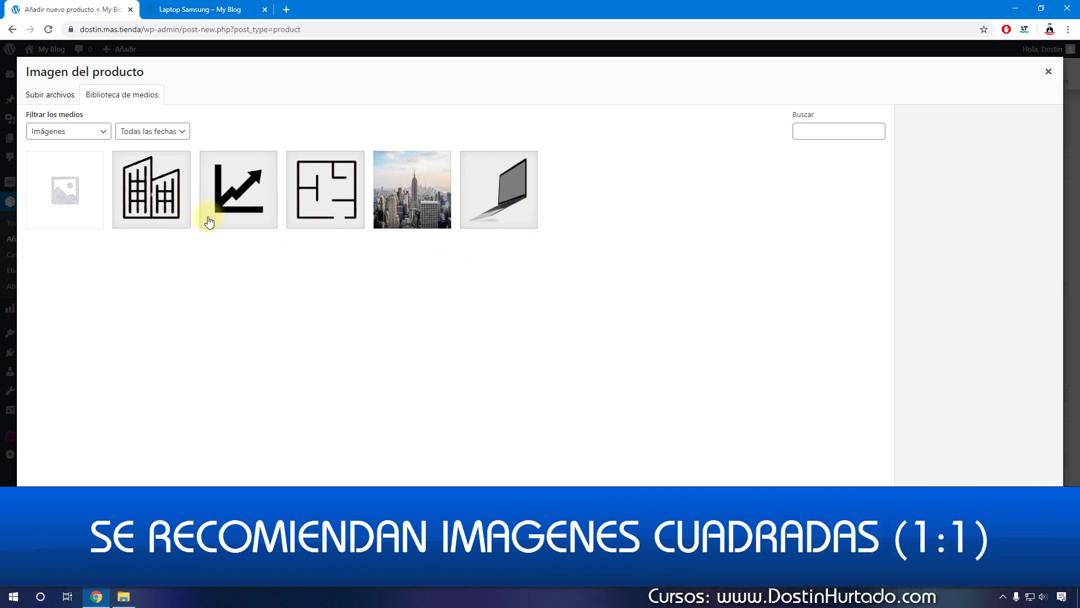
{"action": "left_click", "coordinate": [224, 201]}
{"action": "left_click", "coordinate": [1033, 559]}
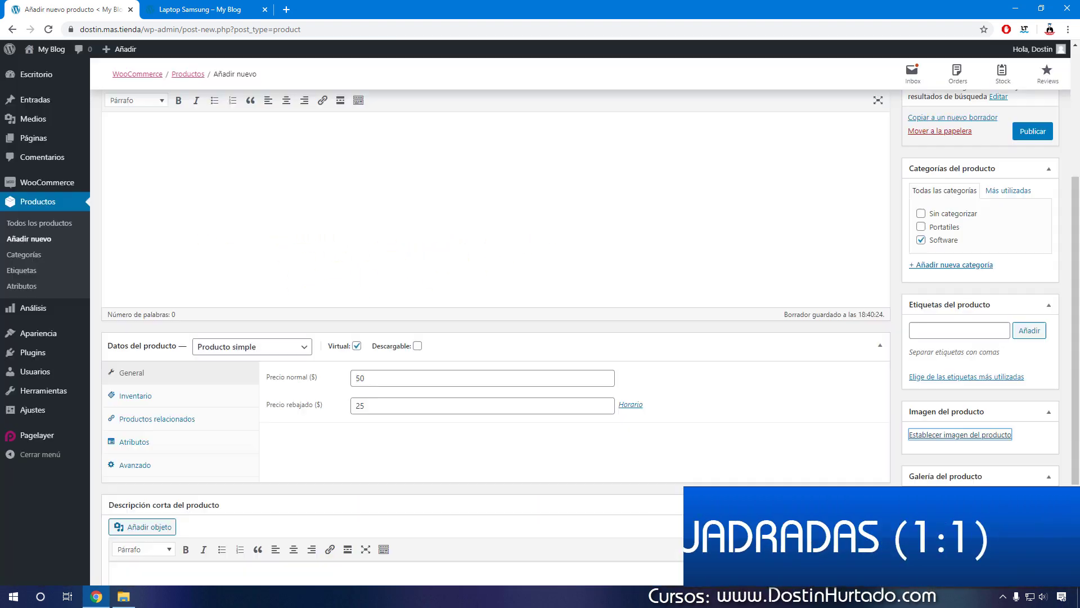
{"action": "left_click", "coordinate": [1022, 135]}
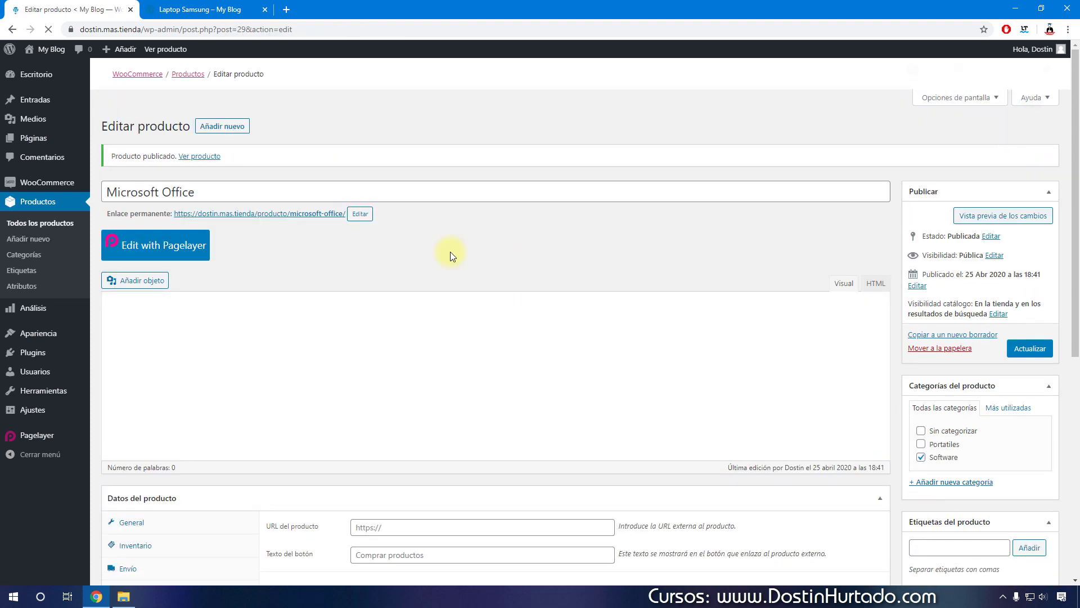
{"action": "left_click", "coordinate": [202, 10]}
Confirm the shop lists Microsoft Office at $25.00, view its page, then return to its editor
{"action": "left_click", "coordinate": [795, 102]}
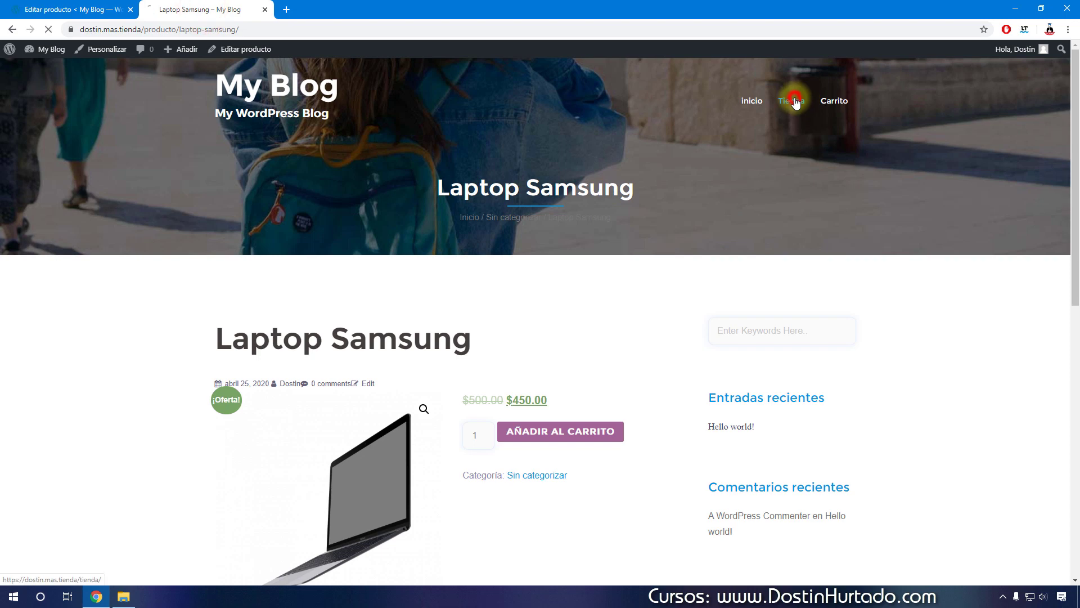
{"action": "scroll", "coordinate": [596, 272], "scroll_direction": "down", "scroll_amount": 3}
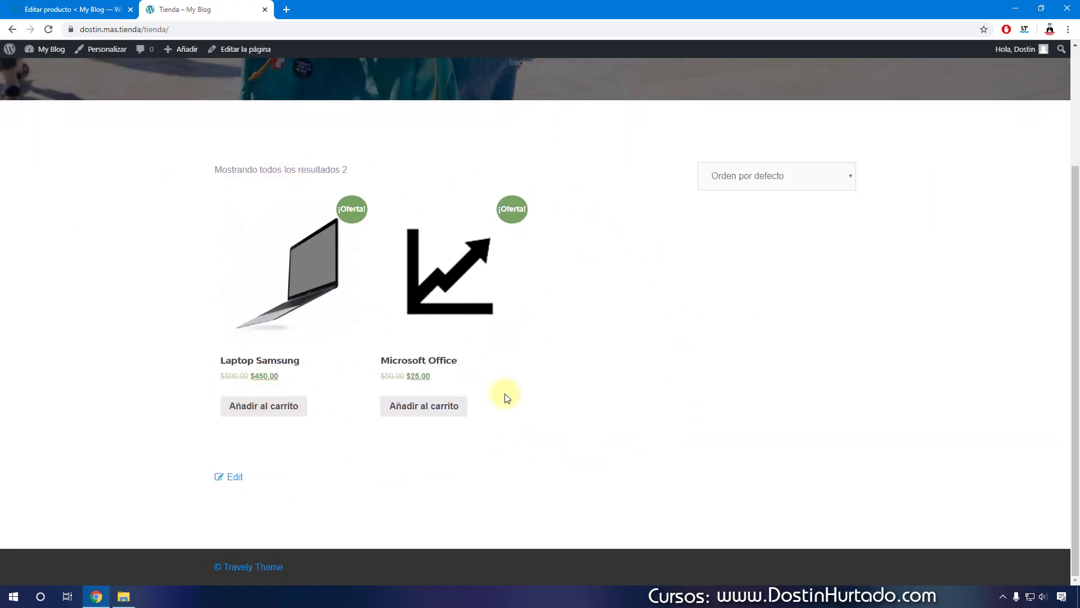
{"action": "left_click", "coordinate": [406, 282]}
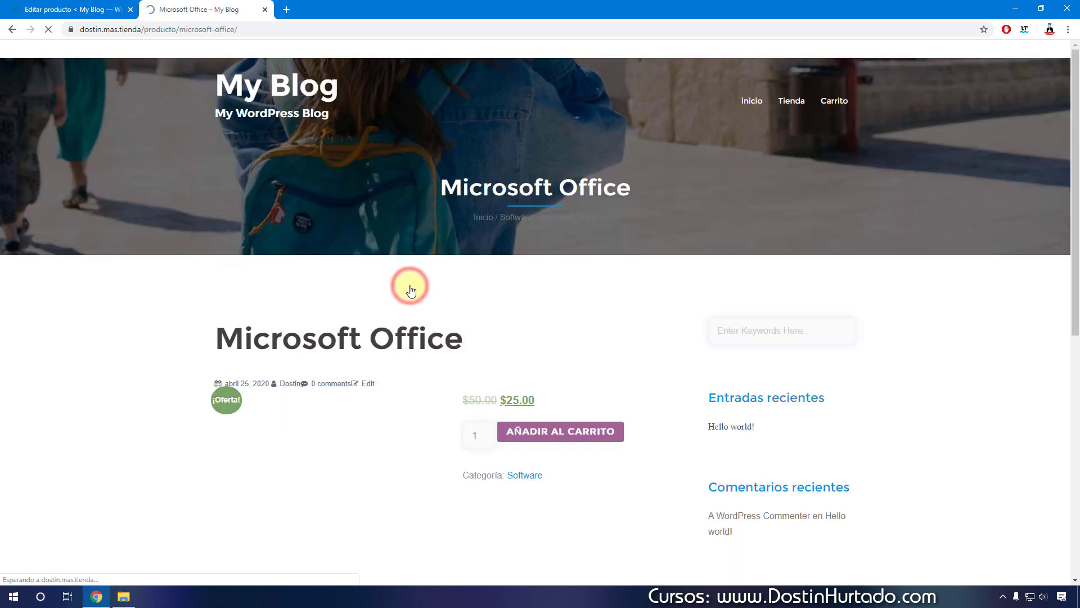
{"action": "scroll", "coordinate": [386, 415], "scroll_direction": "down", "scroll_amount": 3}
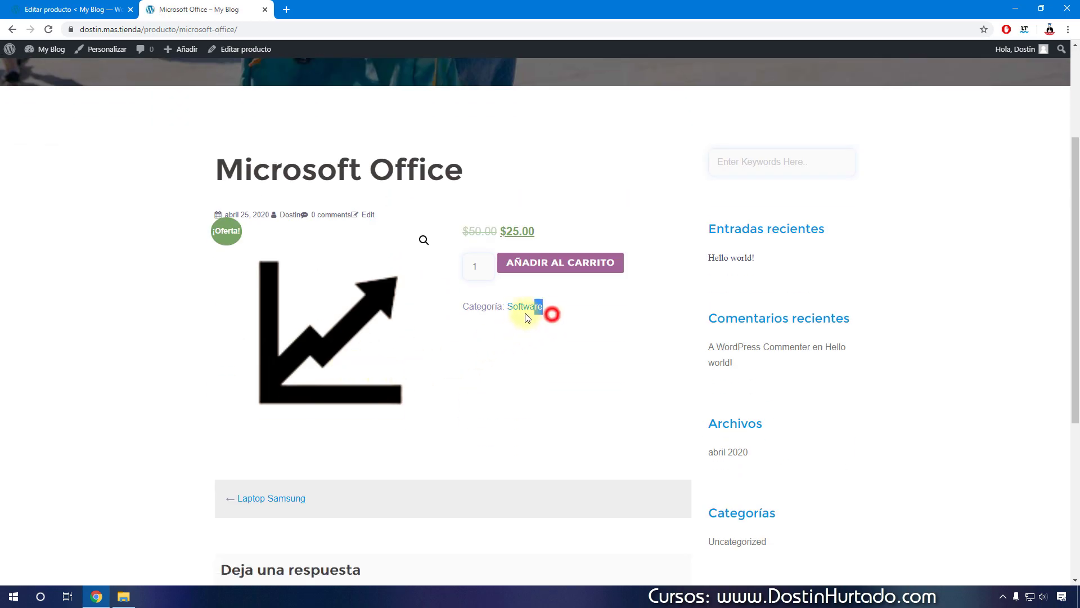
{"action": "left_click", "coordinate": [533, 344]}
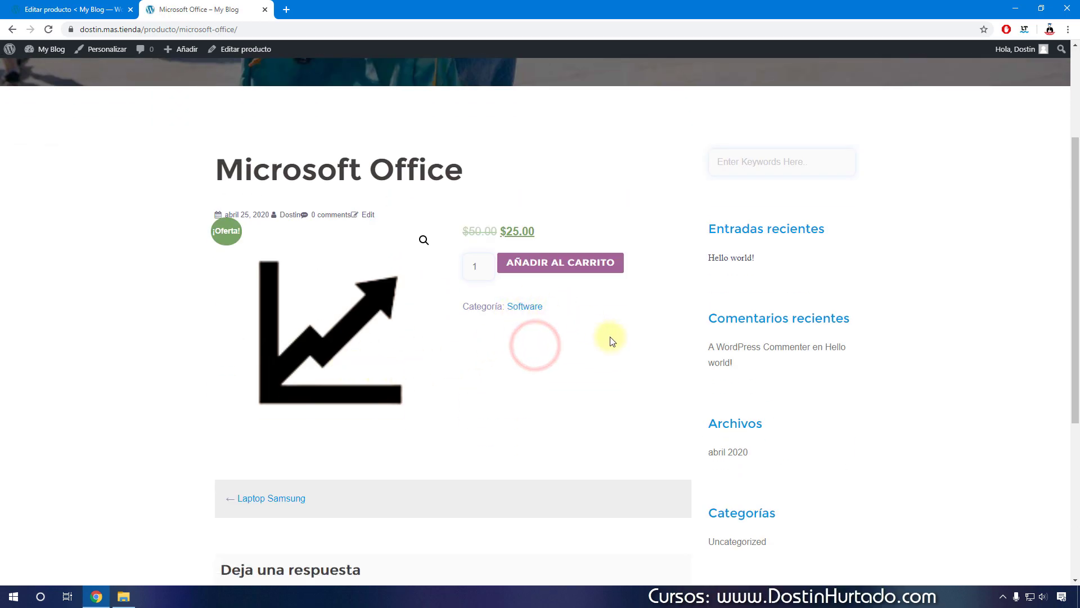
{"action": "scroll", "coordinate": [612, 341], "scroll_direction": "up", "scroll_amount": 3}
{"action": "left_click", "coordinate": [55, 4]}
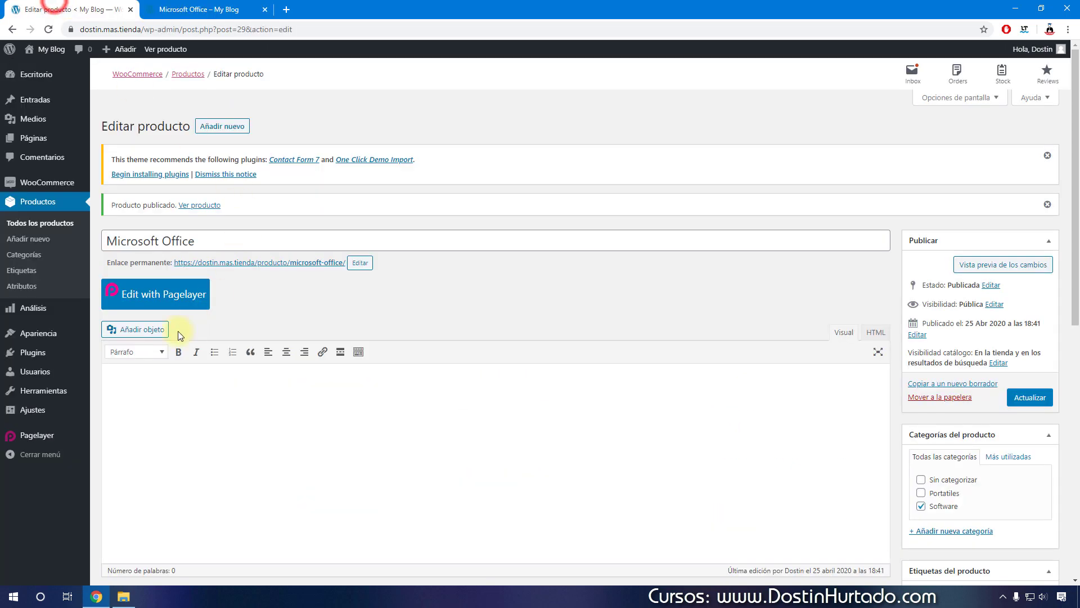
{"action": "left_click", "coordinate": [41, 335]}
{"action": "mouse_move", "coordinate": [41, 335]}
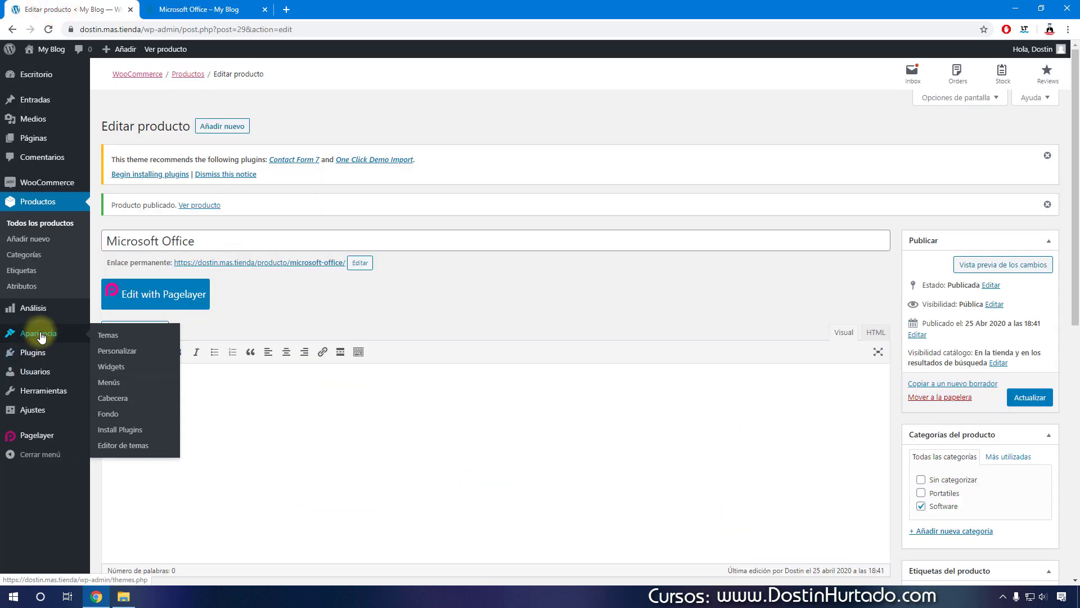
Open the Menús editor and browse the pages and product categories available to add
{"action": "left_click", "coordinate": [115, 383]}
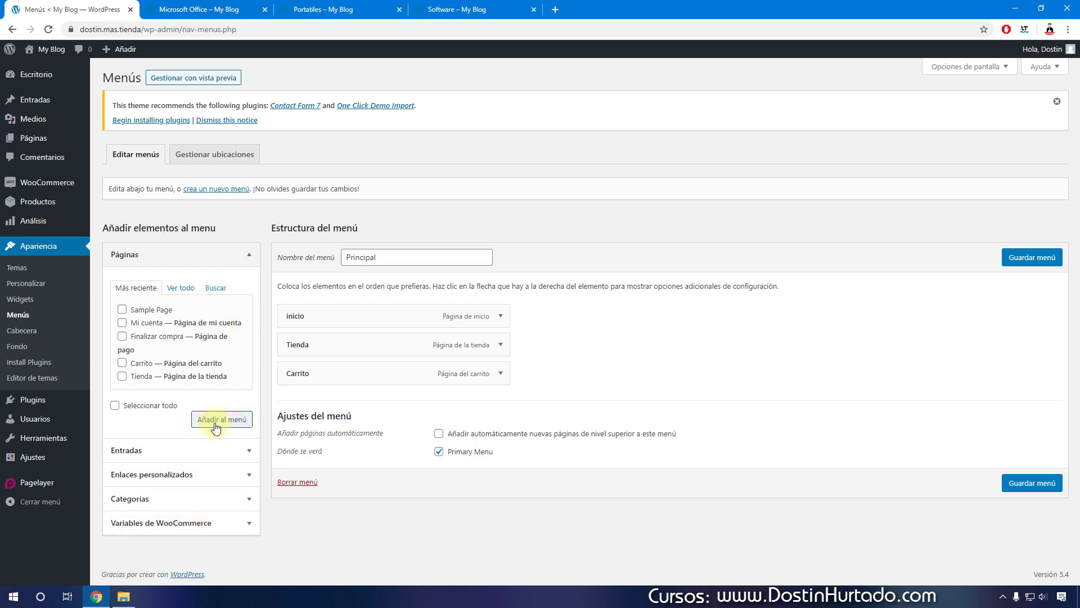
{"action": "left_click", "coordinate": [201, 249]}
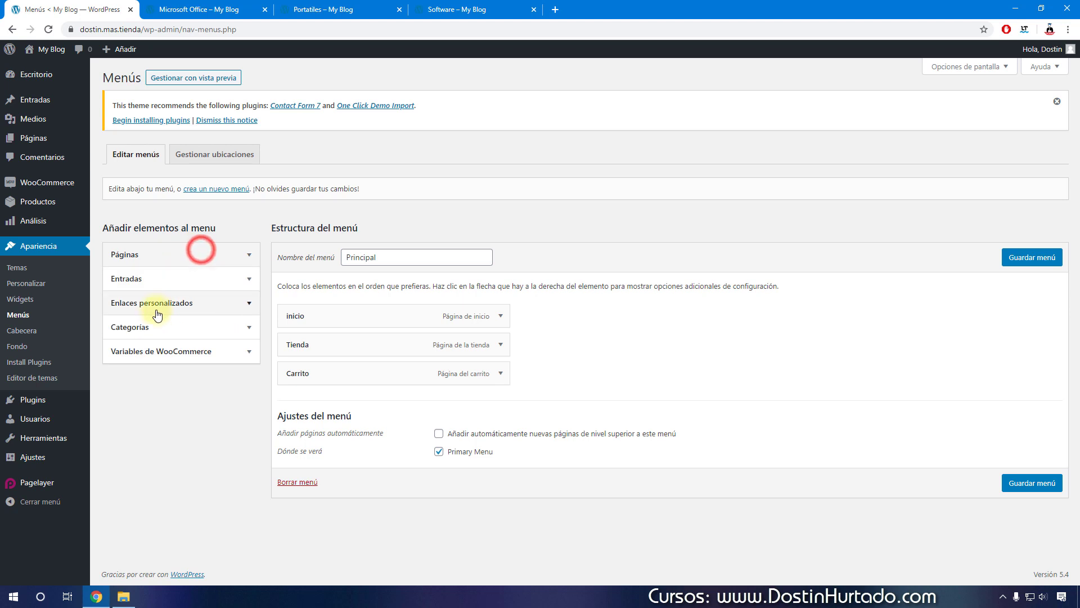
{"action": "left_click", "coordinate": [199, 329]}
{"action": "left_click", "coordinate": [202, 325]}
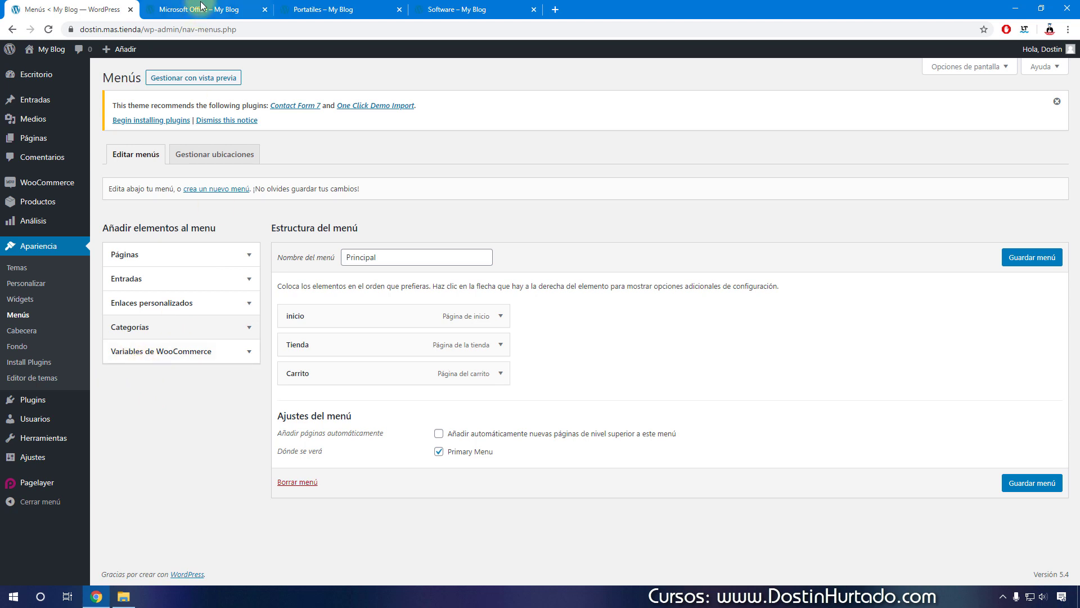
Copy the Portatiles category page URL from the storefront
{"action": "left_click", "coordinate": [278, 5]}
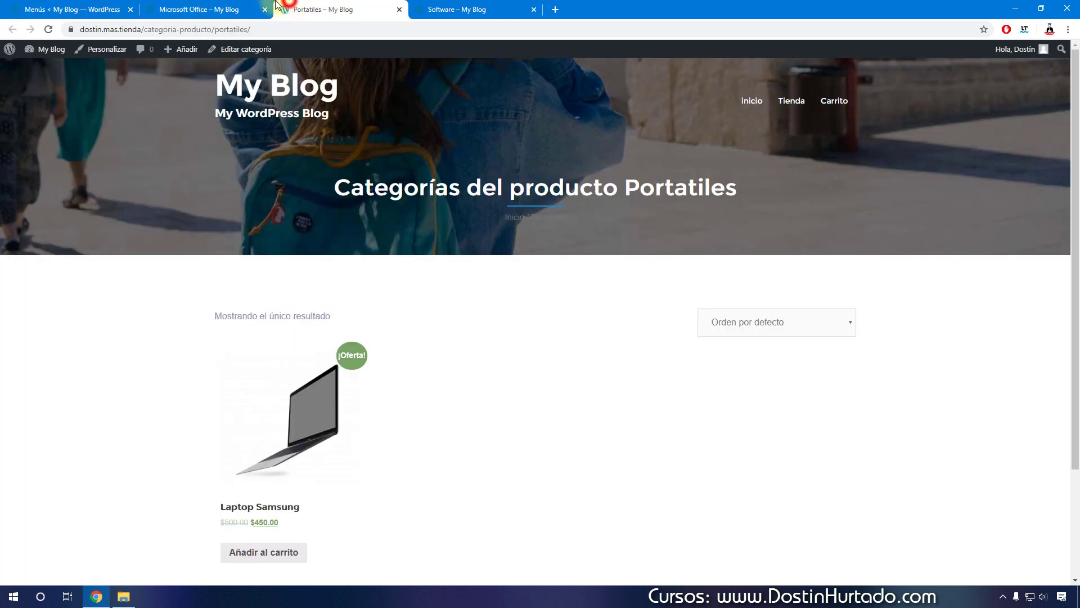
{"action": "left_click", "coordinate": [235, 7]}
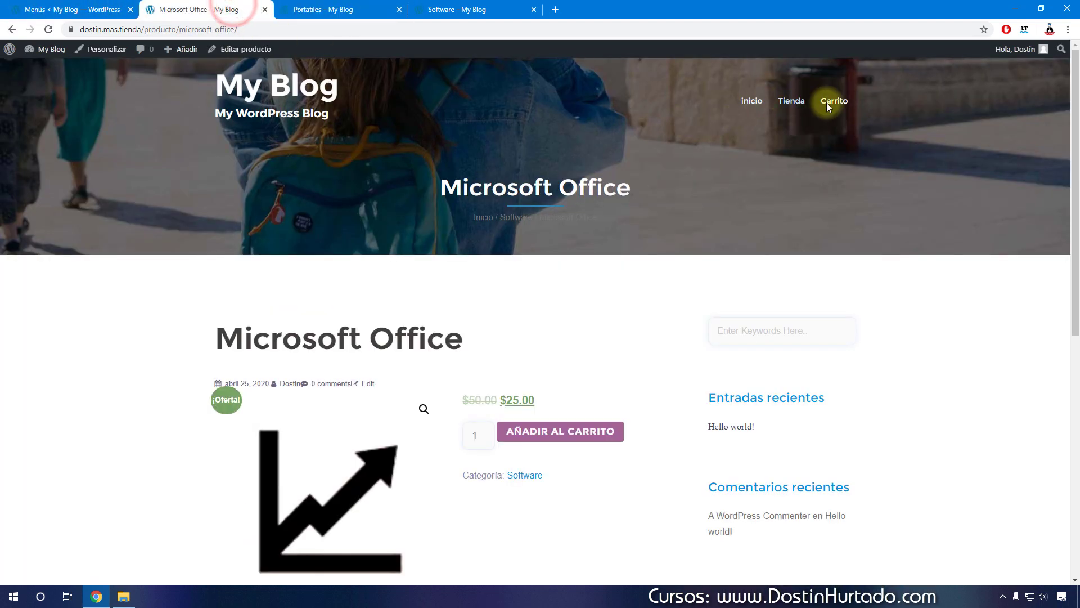
{"action": "left_click", "coordinate": [791, 101]}
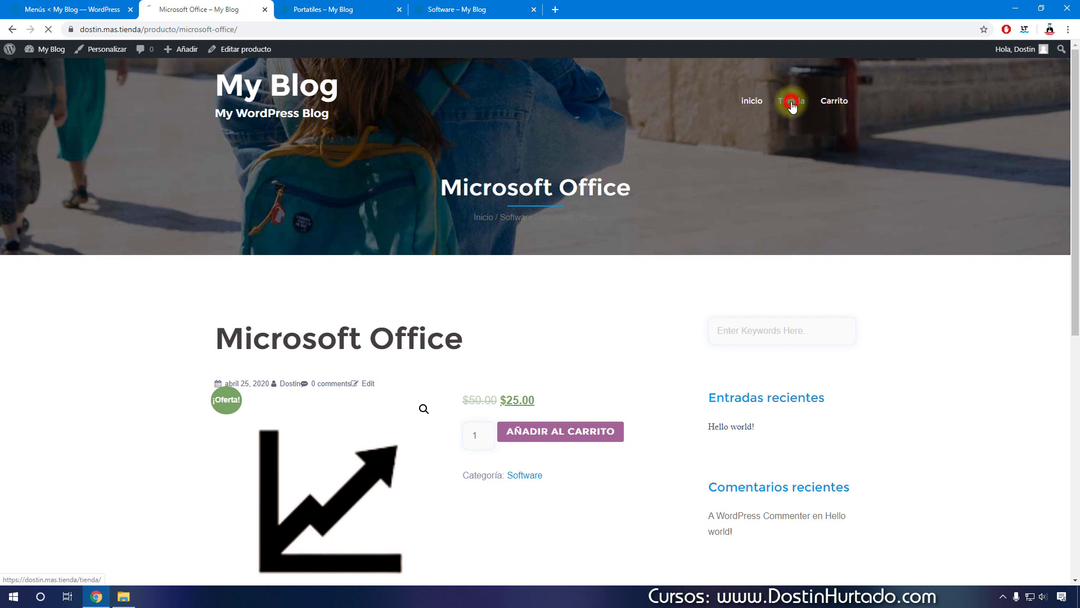
{"action": "left_click", "coordinate": [292, 428]}
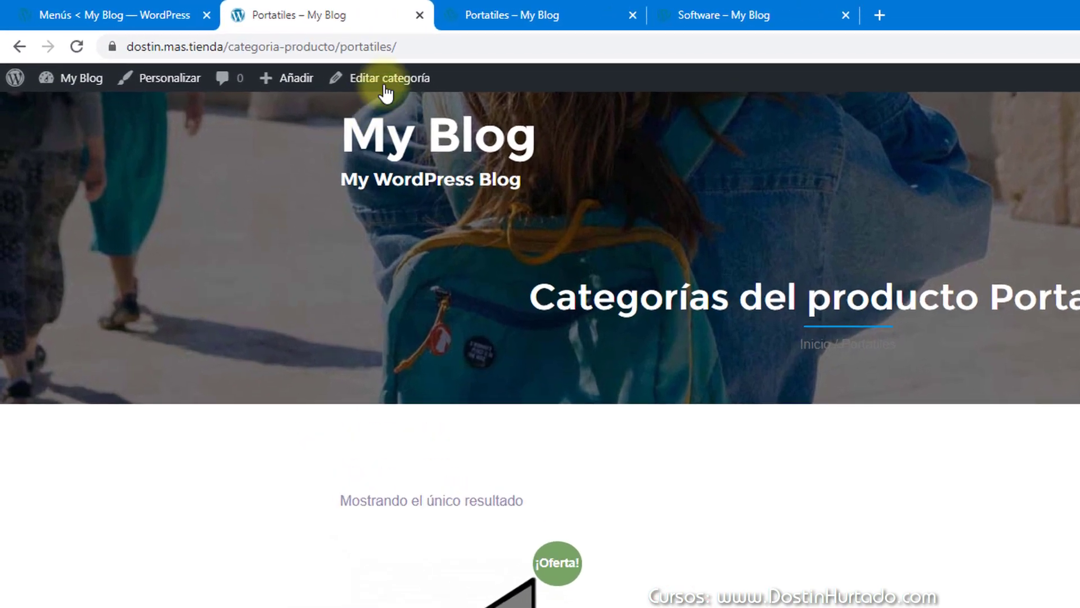
{"action": "left_click", "coordinate": [248, 29]}
{"action": "key", "text": "ctrl+c"}
{"action": "left_click", "coordinate": [442, 47]}
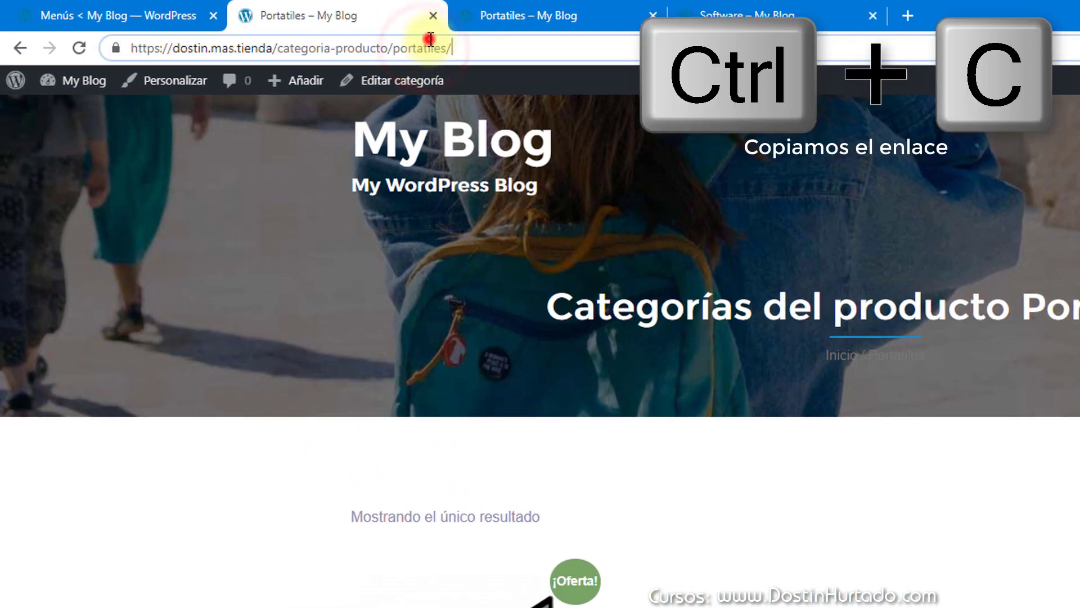
{"action": "left_click_drag", "start_coordinate": [455, 48], "coordinate": [392, 48]}
{"action": "left_click", "coordinate": [191, 7]}
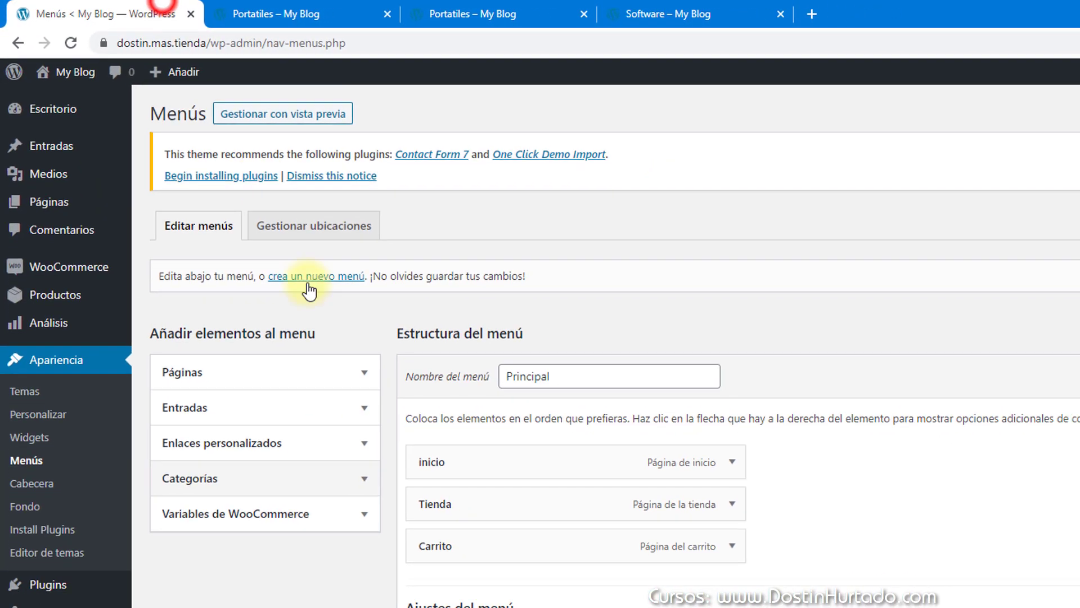
Create a custom link with the Portatiles category URL, labelled 'Portatiles'
{"action": "left_click", "coordinate": [247, 391]}
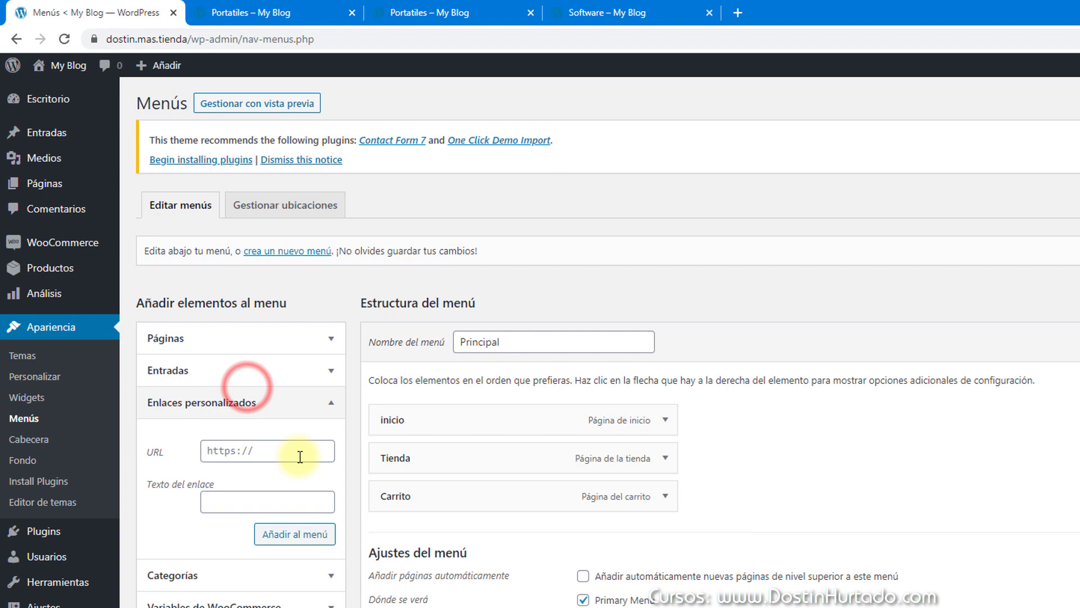
{"action": "left_click", "coordinate": [289, 448]}
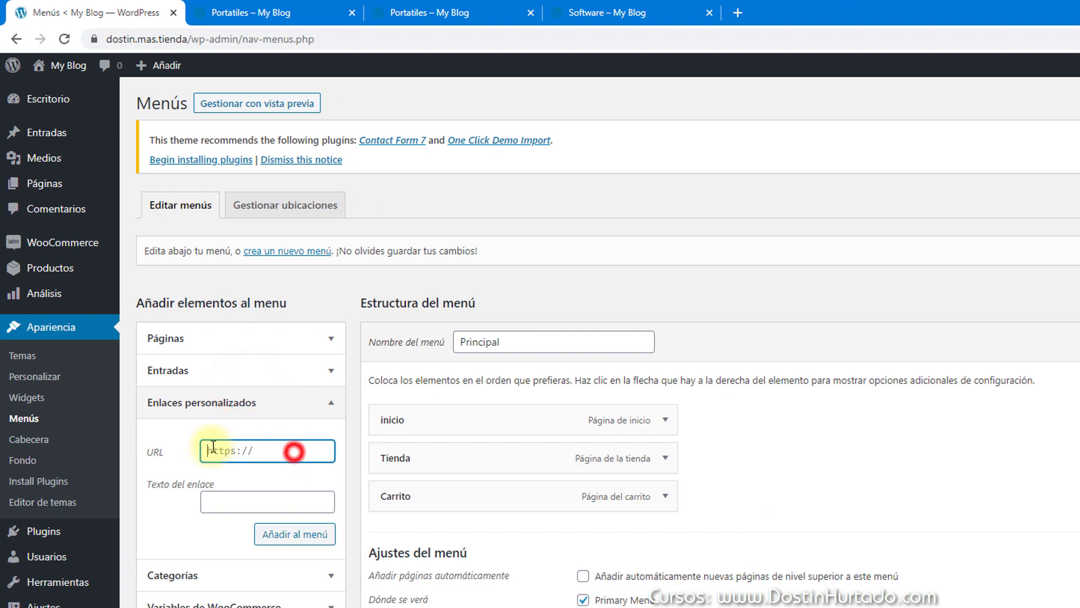
{"action": "key", "text": "ctrl+v"}
{"action": "left_click_drag", "start_coordinate": [241, 454], "coordinate": [335, 460]}
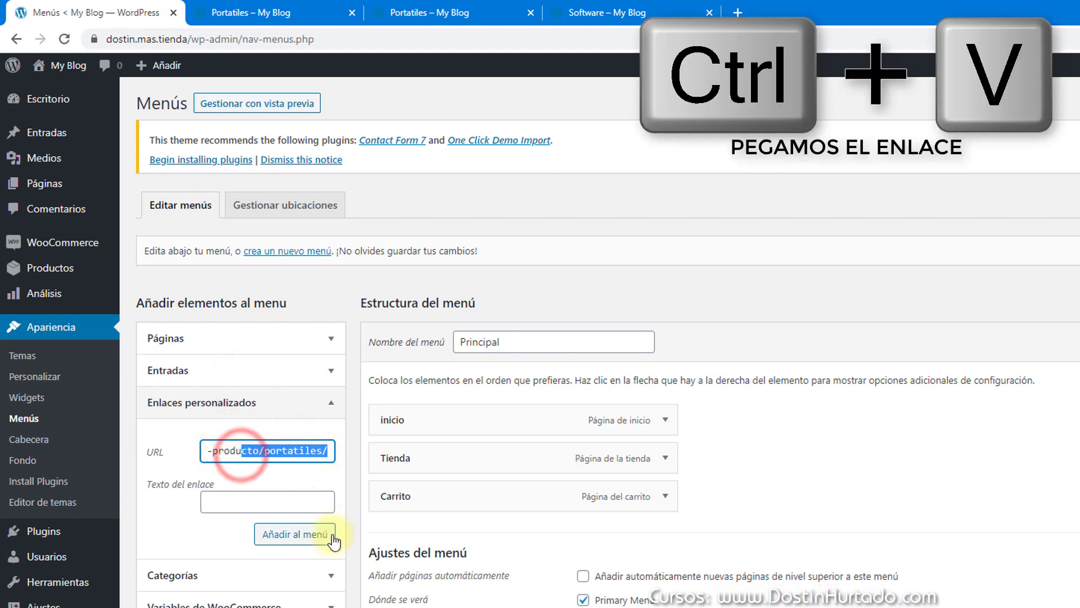
{"action": "left_click", "coordinate": [272, 506]}
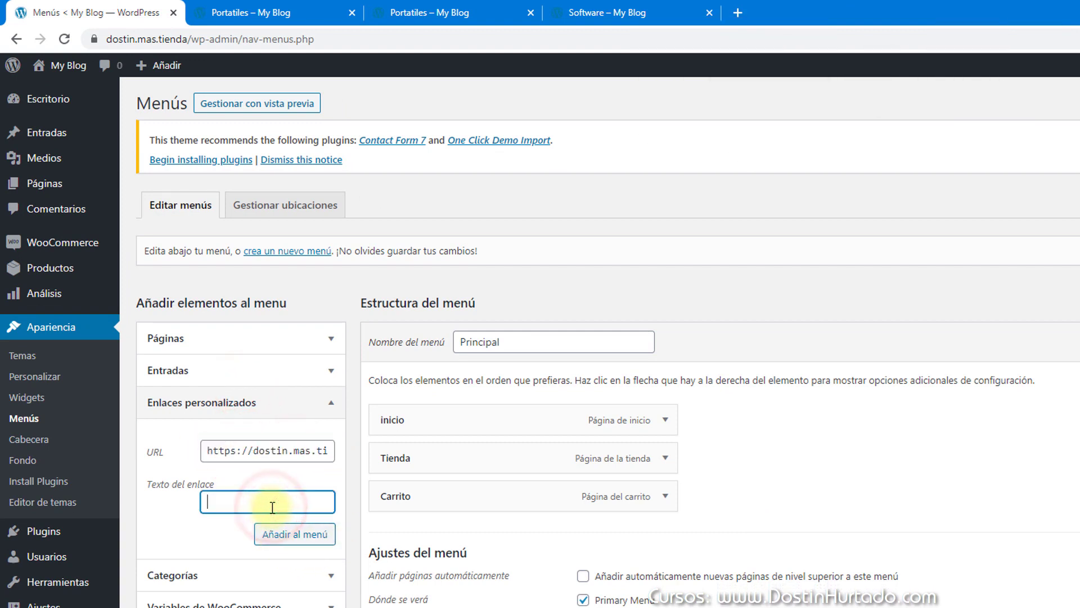
{"action": "type", "text": "Portatiles"}
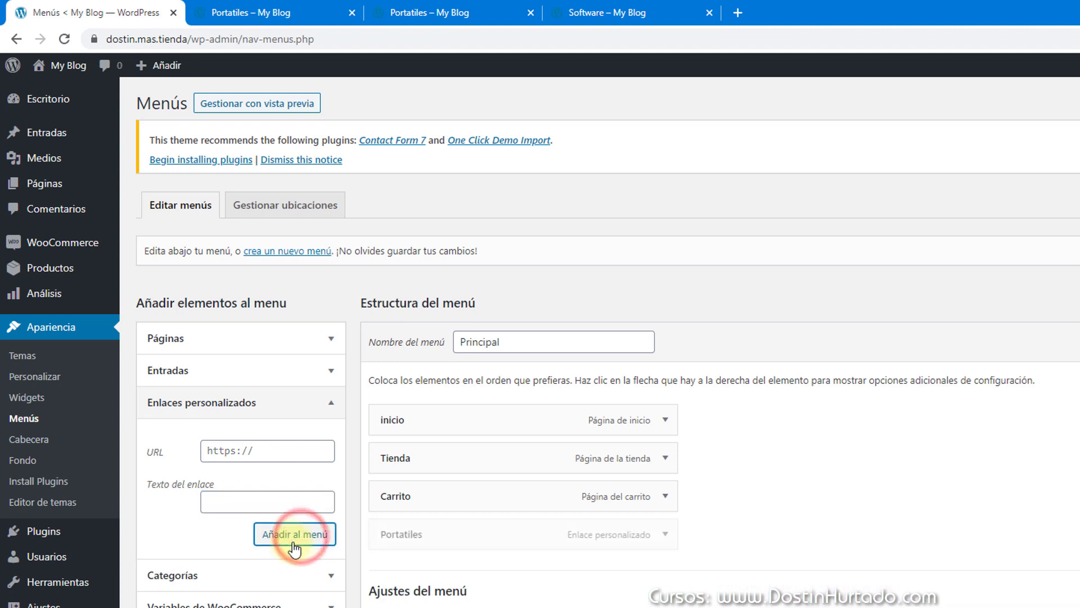
Nest the Portatiles menu item as a sub-item under Tienda
{"action": "left_click_drag", "start_coordinate": [414, 535], "coordinate": [462, 488]}
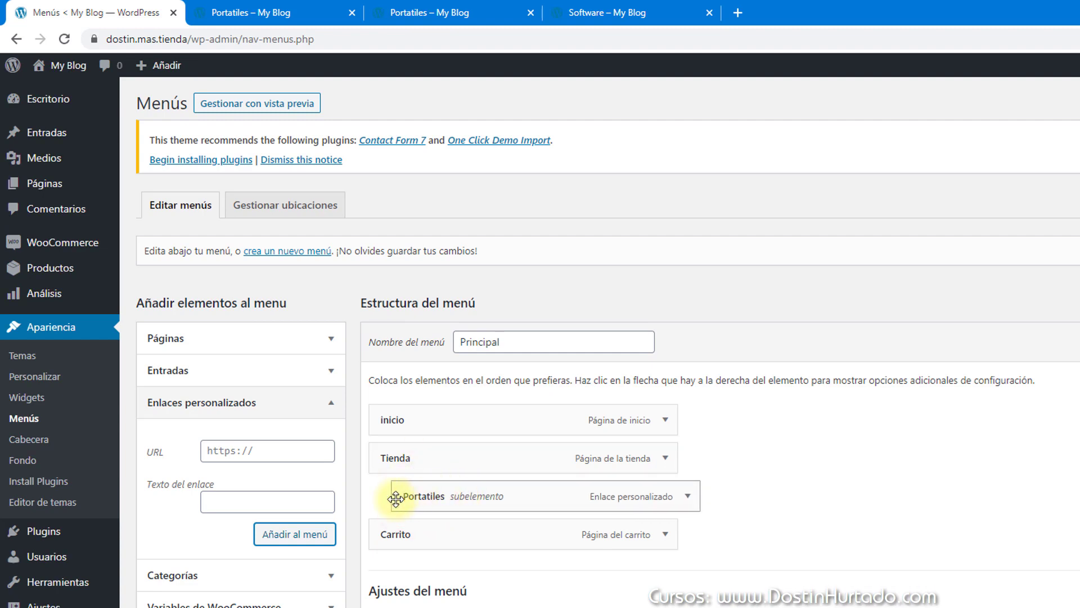
{"action": "left_click_drag", "start_coordinate": [395, 499], "coordinate": [396, 498]}
{"action": "left_click", "coordinate": [590, 12]}
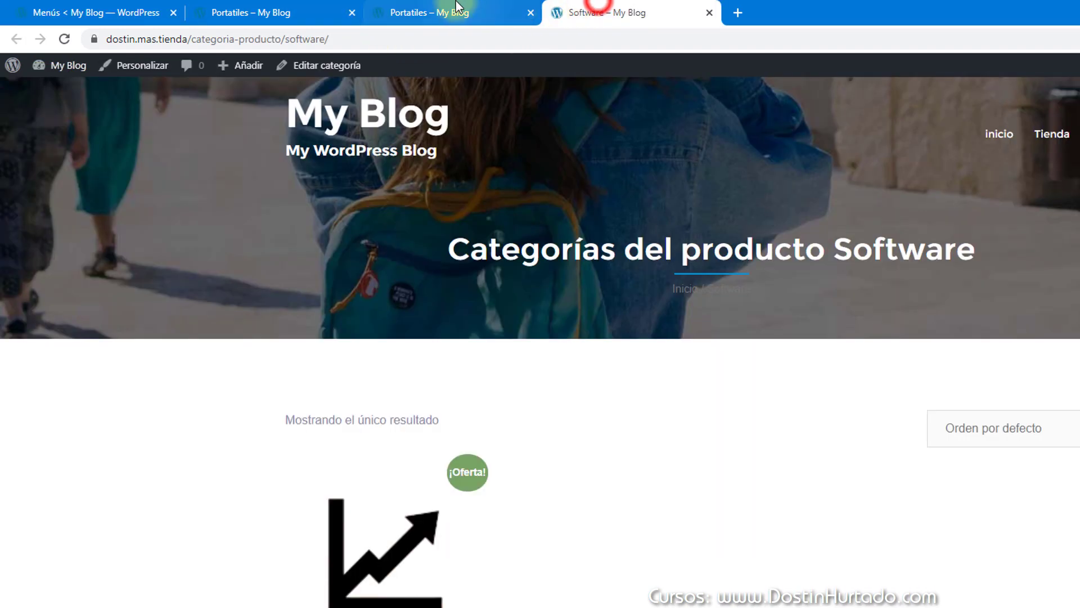
Copy the Software category page URL from the storefront
{"action": "left_click", "coordinate": [408, 42]}
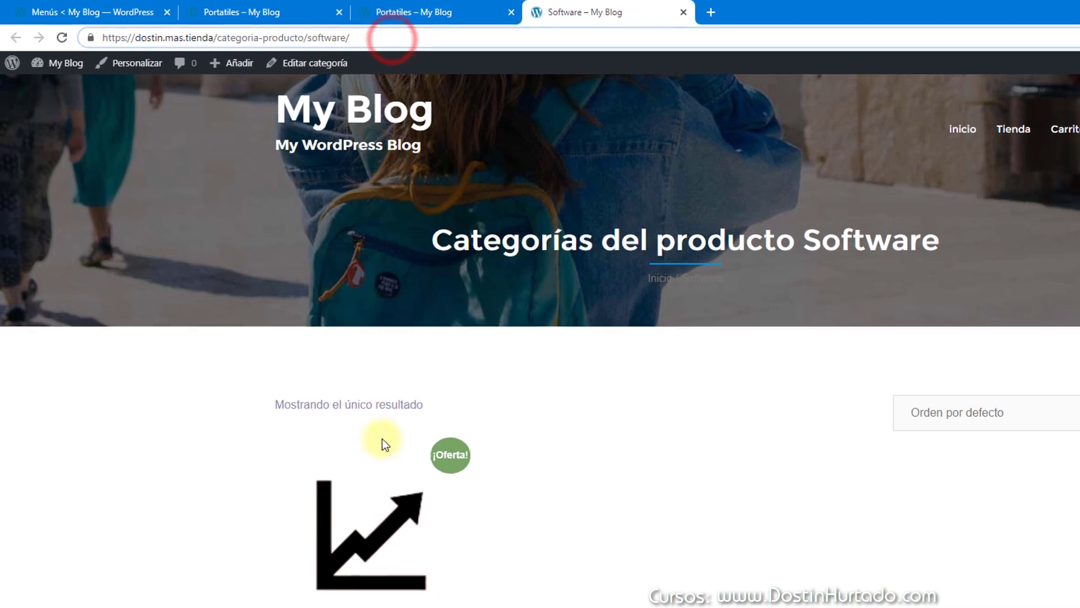
{"action": "left_click", "coordinate": [386, 499]}
{"action": "scroll", "coordinate": [579, 419], "scroll_direction": "down", "scroll_amount": 1}
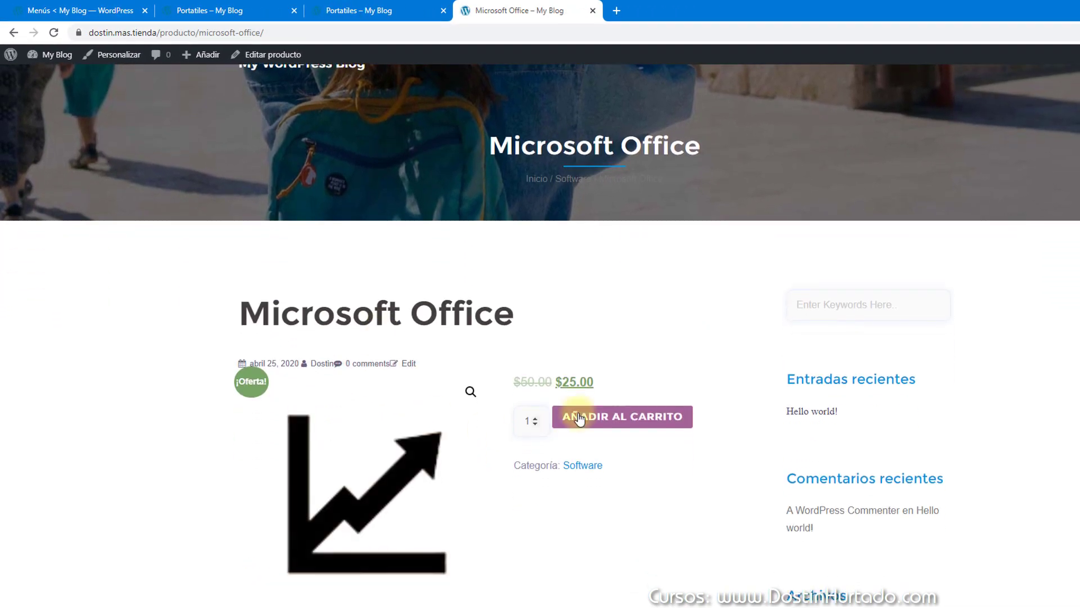
{"action": "left_click", "coordinate": [585, 466]}
{"action": "left_click", "coordinate": [284, 34]}
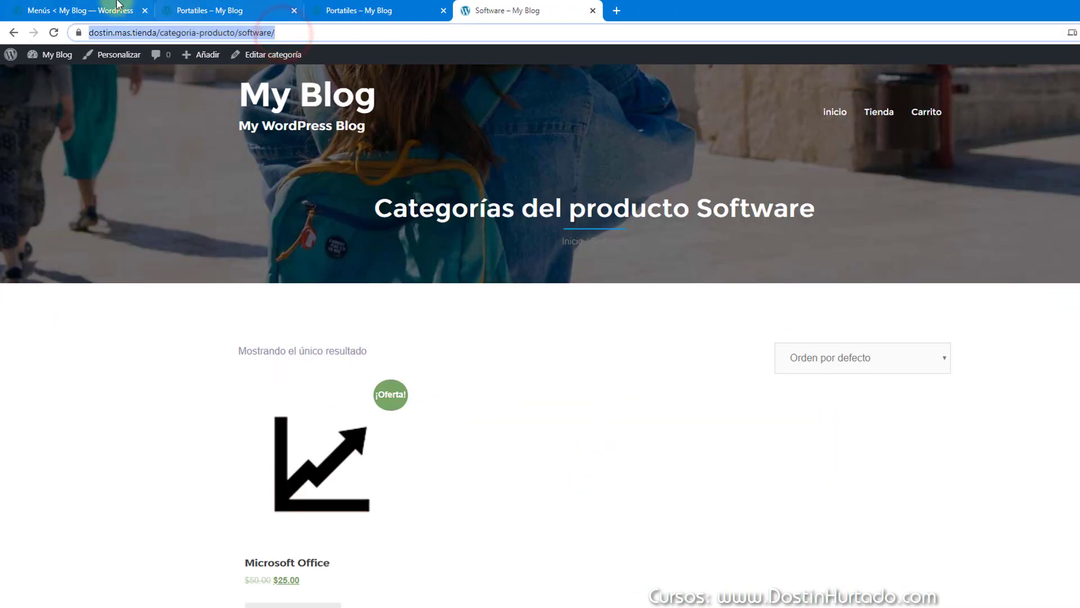
{"action": "left_click", "coordinate": [96, 10]}
Add a 'Software' custom link under Tienda below Portatiles and save the Principal menu
{"action": "left_click", "coordinate": [240, 377]}
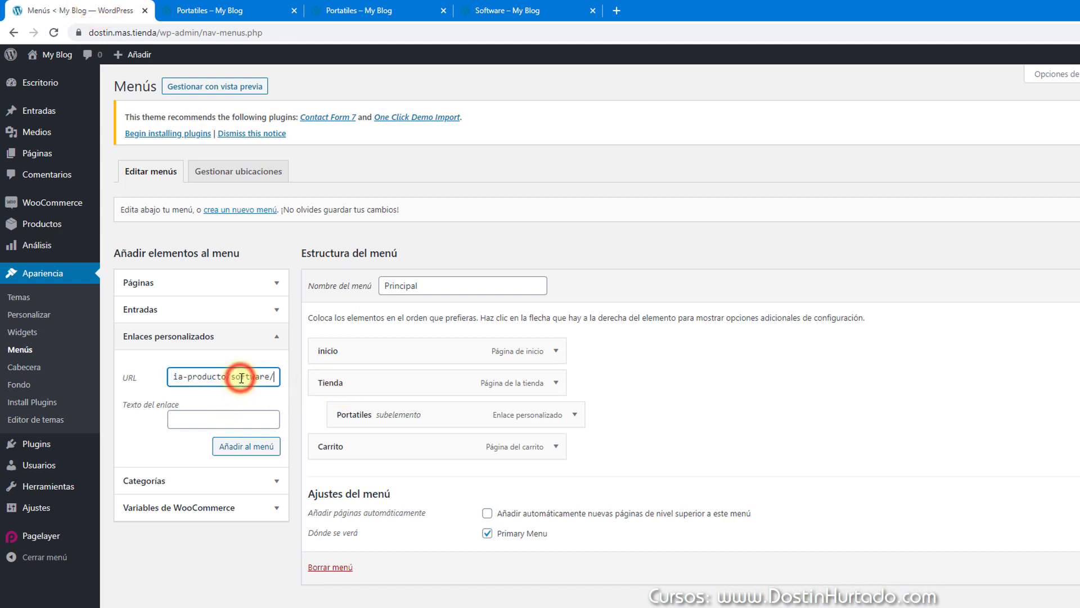
{"action": "left_click", "coordinate": [199, 418]}
{"action": "type", "text": "Software"}
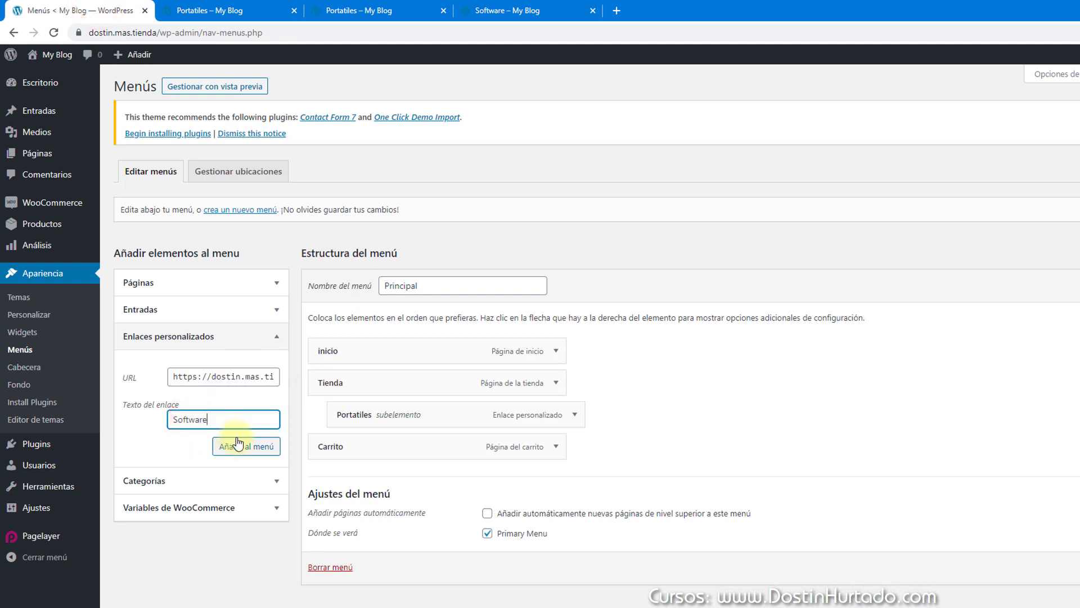
{"action": "left_click", "coordinate": [238, 444]}
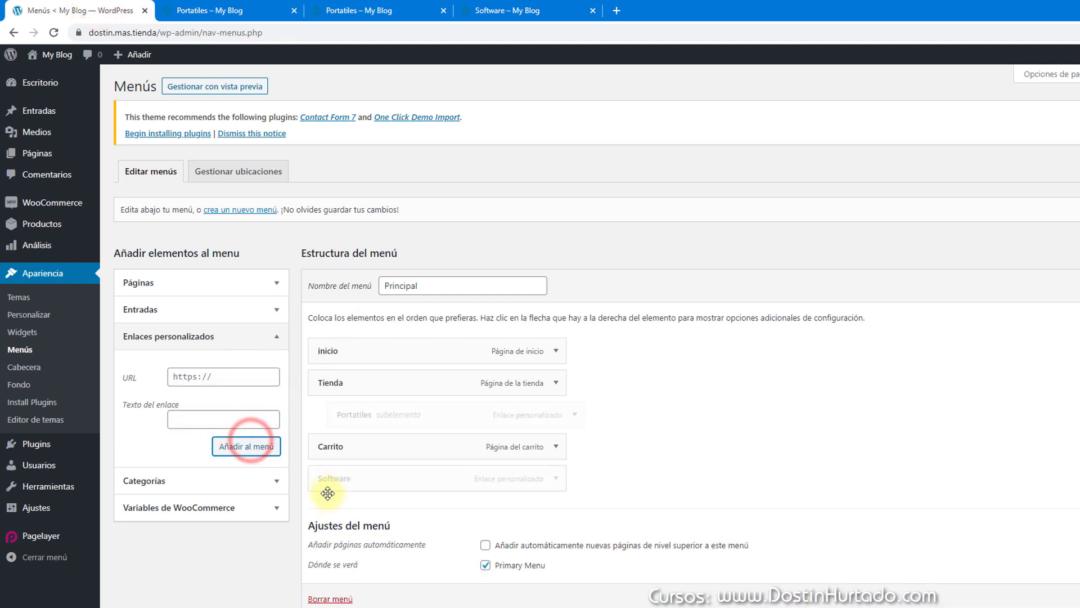
{"action": "left_click_drag", "start_coordinate": [359, 479], "coordinate": [434, 446]}
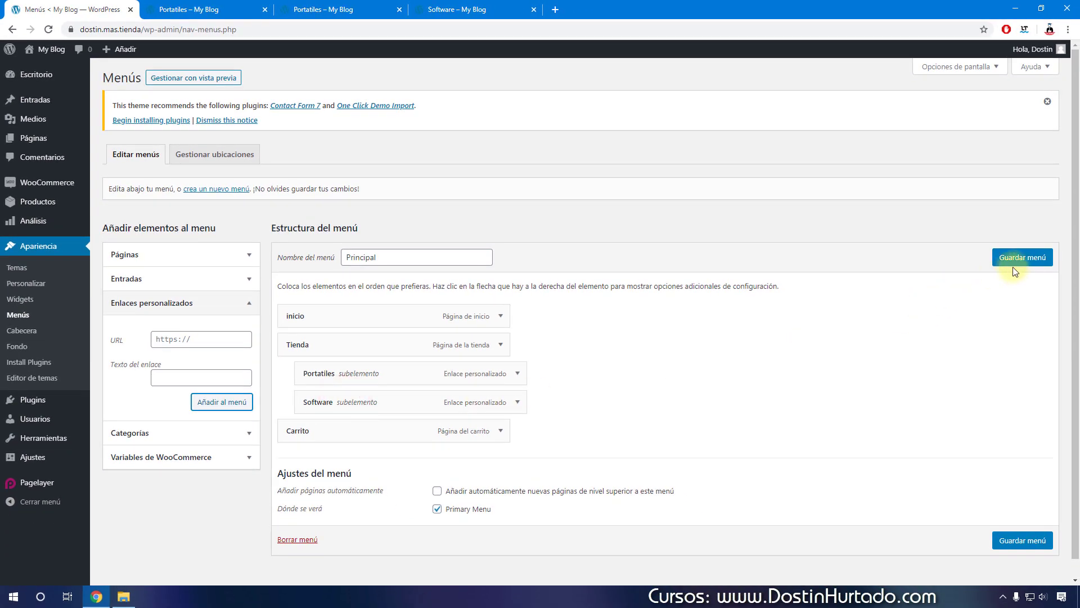
{"action": "left_click", "coordinate": [1020, 262]}
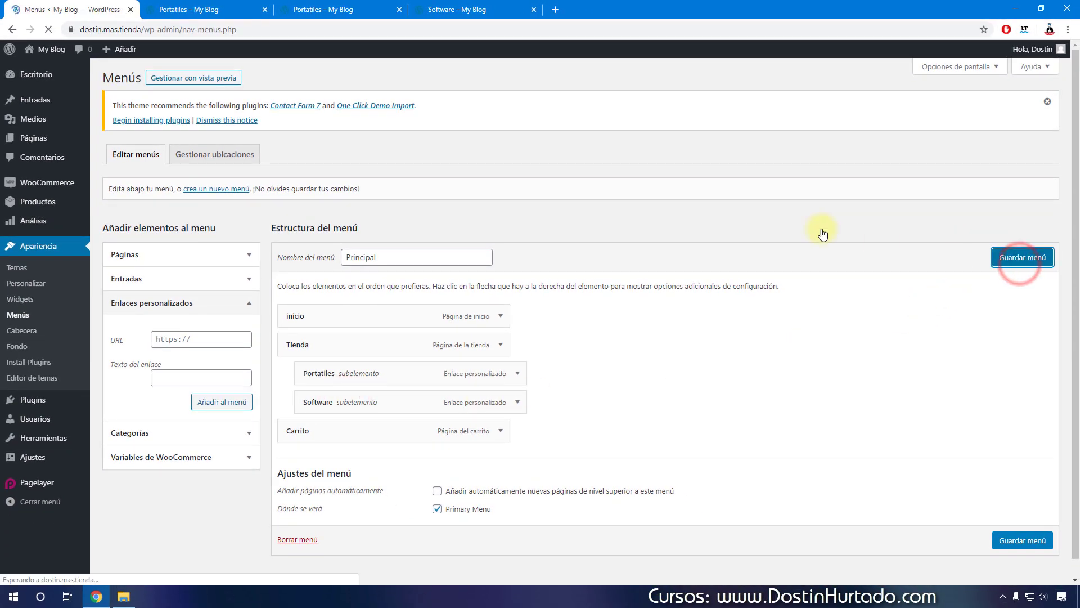
{"action": "left_click", "coordinate": [400, 10]}
Add another Laptop Samsung to the cart from the shop
{"action": "left_click", "coordinate": [399, 10]}
{"action": "left_click", "coordinate": [246, 9]}
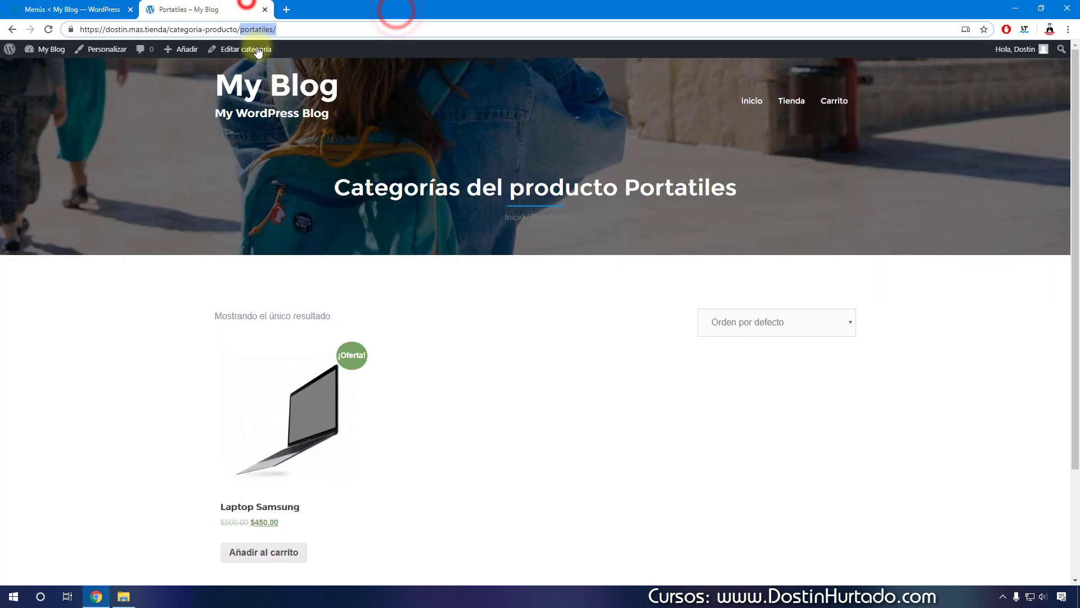
{"action": "left_click", "coordinate": [791, 102]}
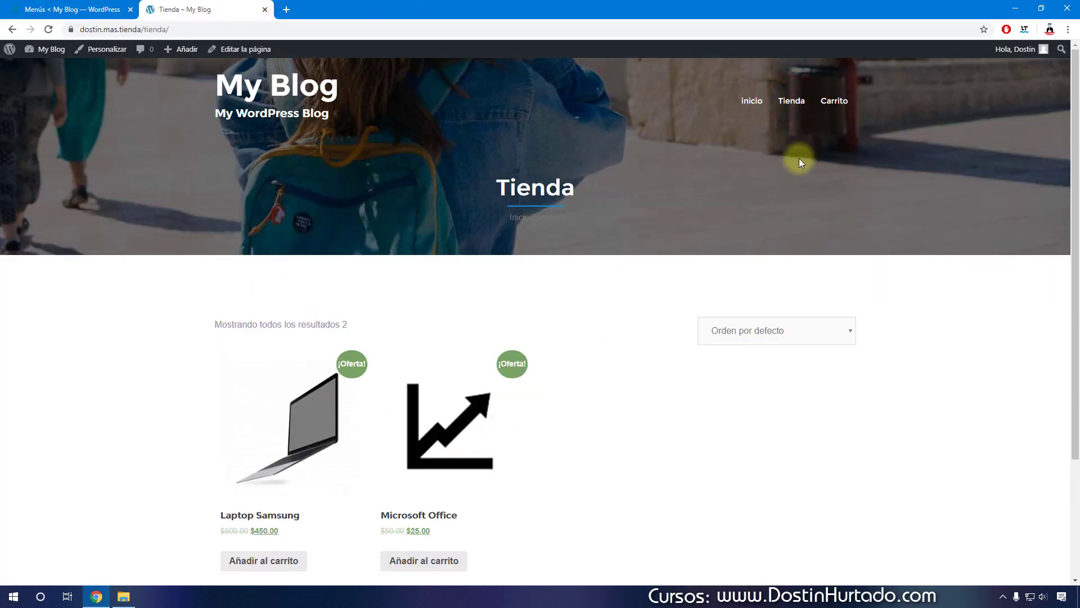
{"action": "mouse_move", "coordinate": [797, 107]}
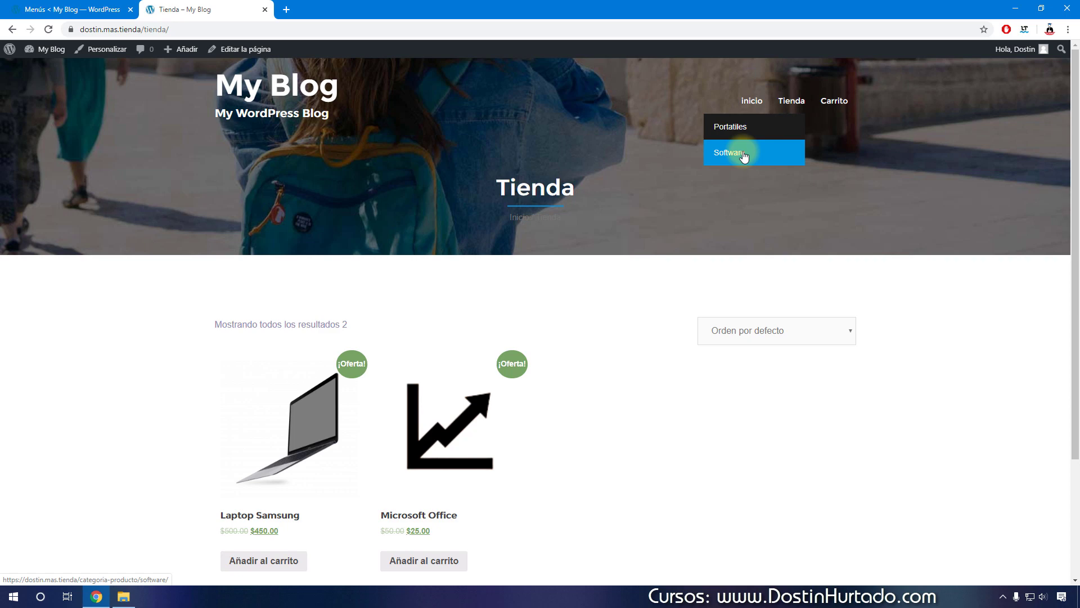
{"action": "left_click", "coordinate": [281, 405]}
{"action": "scroll", "coordinate": [327, 396], "scroll_direction": "down", "scroll_amount": 4}
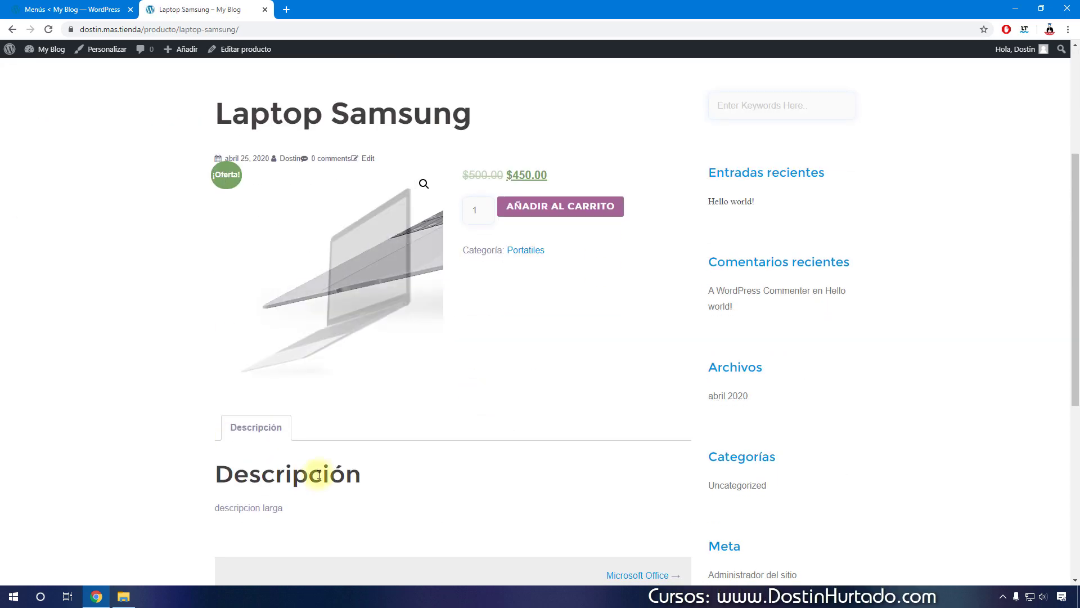
{"action": "left_click", "coordinate": [559, 208]}
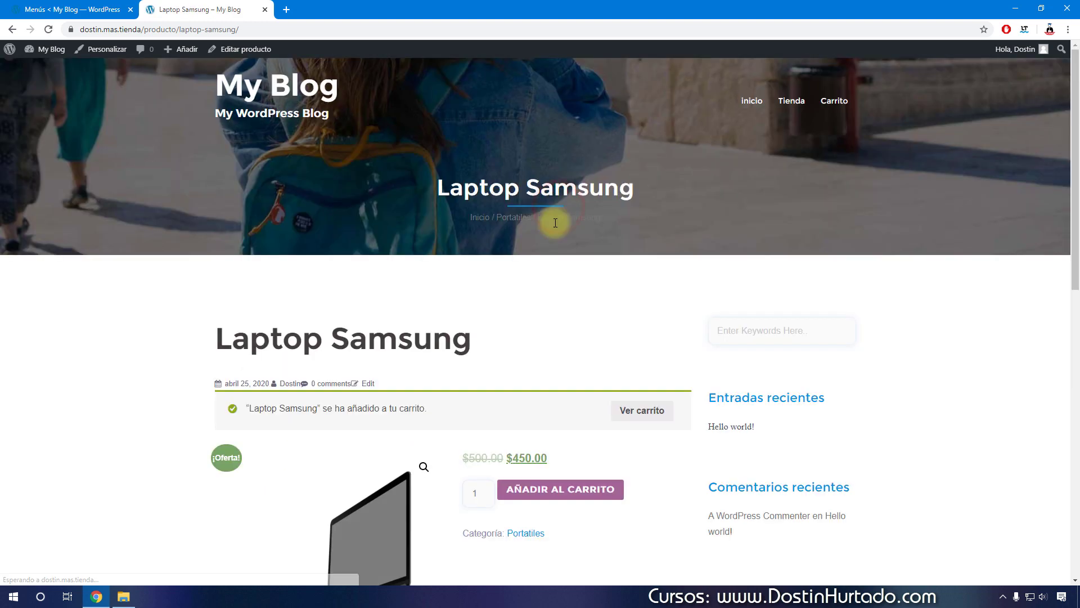
Review the cart with two Laptop Samsung at $900.00, then return to the admin Menús page
{"action": "left_click", "coordinate": [650, 412]}
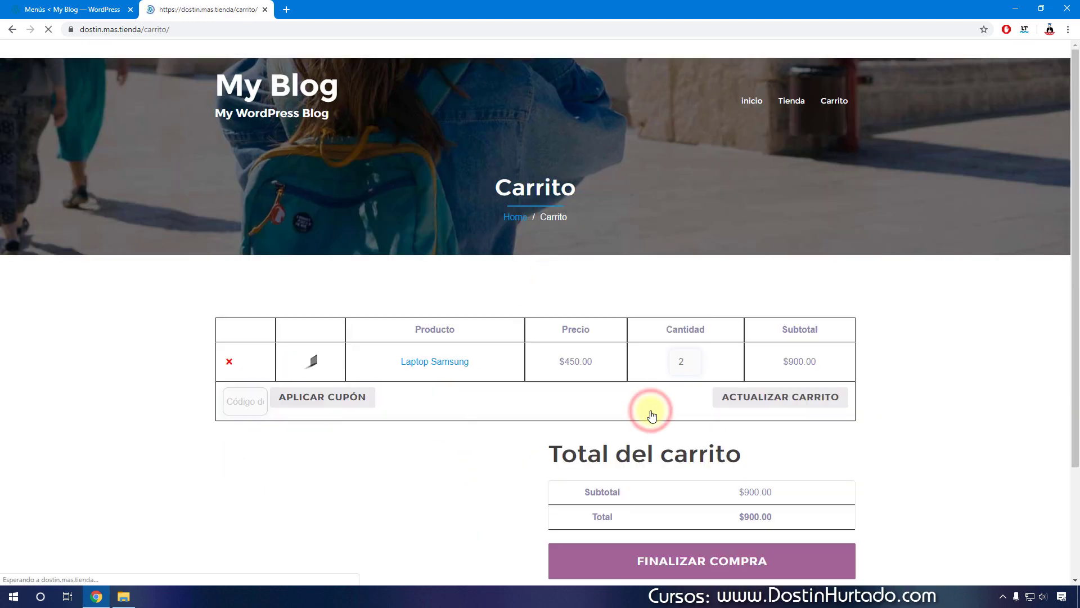
{"action": "left_click", "coordinate": [689, 364]}
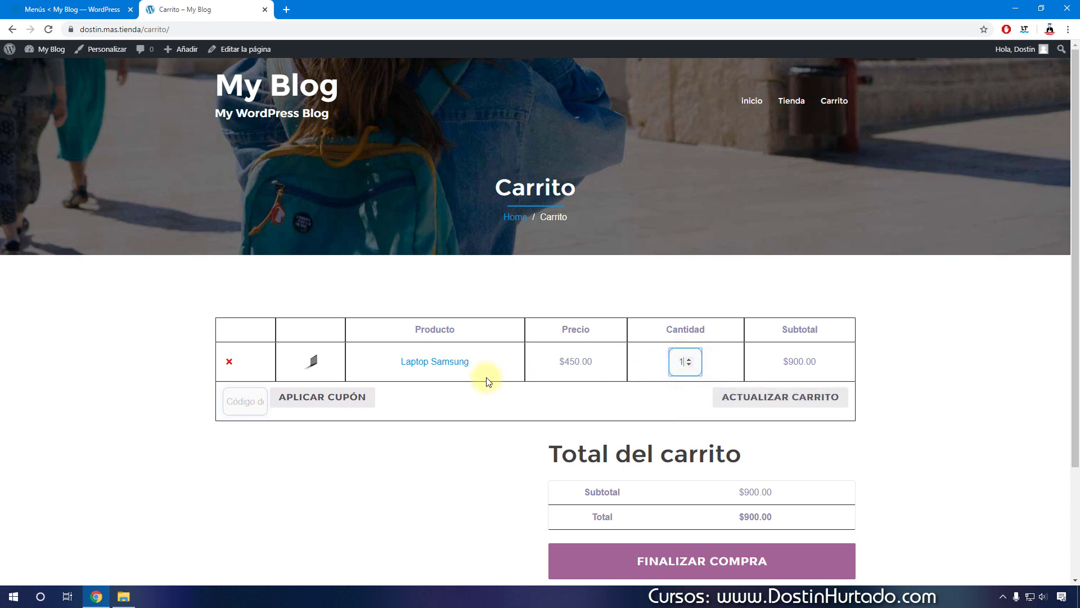
{"action": "scroll", "coordinate": [487, 381], "scroll_direction": "down", "scroll_amount": 2}
{"action": "left_click", "coordinate": [232, 289]}
{"action": "left_click", "coordinate": [386, 301]}
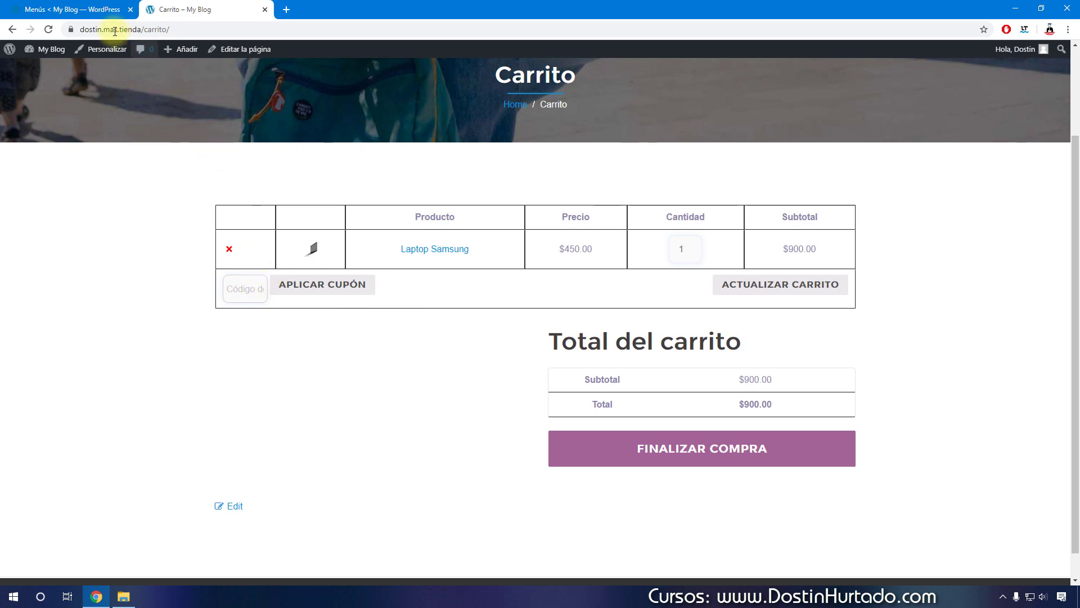
{"action": "left_click", "coordinate": [76, 8]}
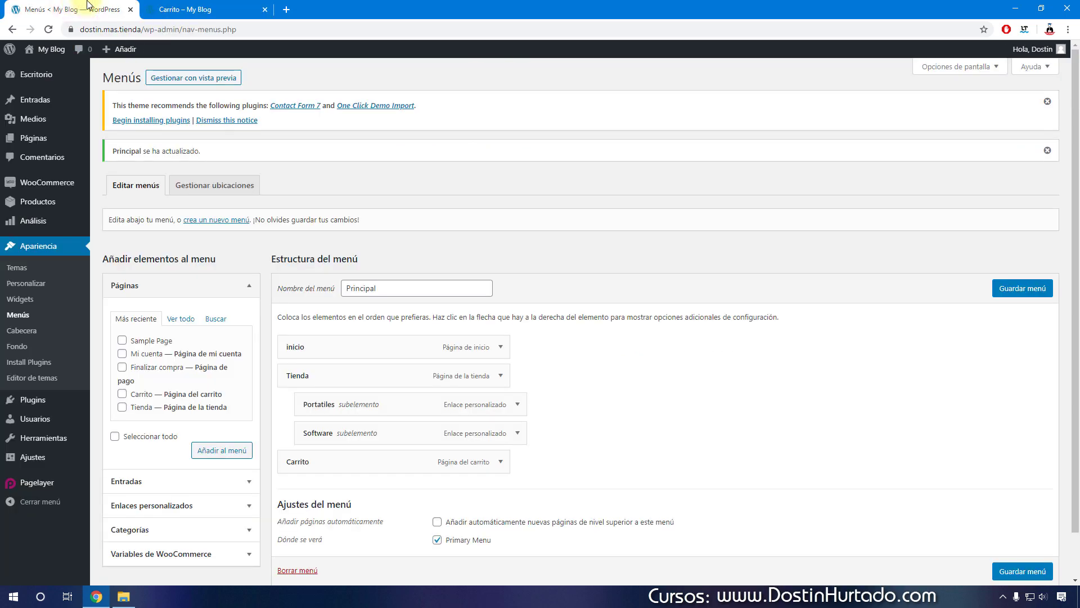
Start a new coupon with the code MICUPON
{"action": "mouse_move", "coordinate": [56, 181]}
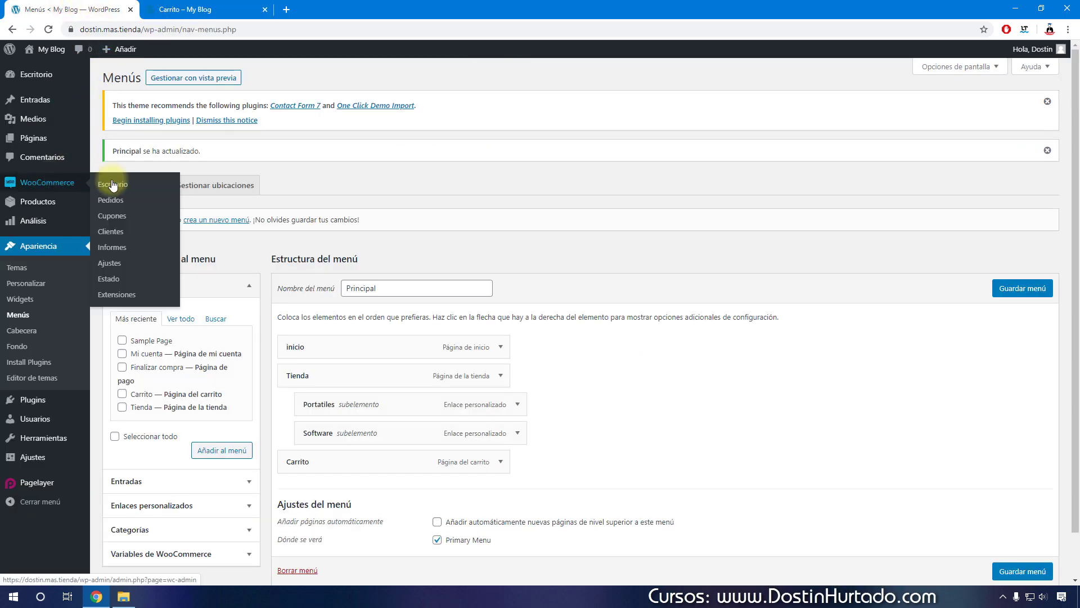
{"action": "left_click", "coordinate": [109, 218]}
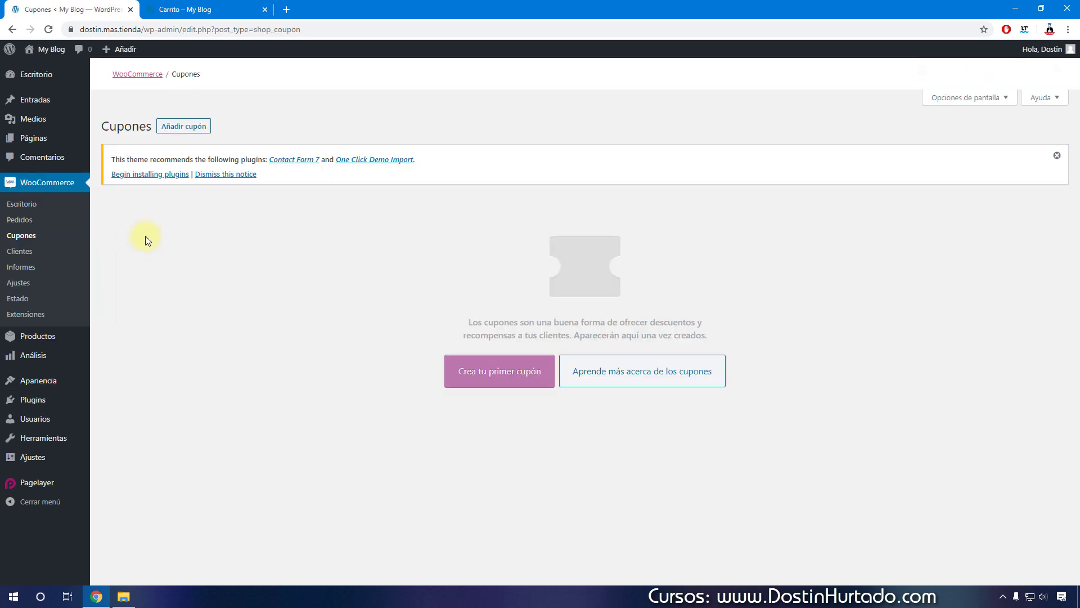
{"action": "left_click", "coordinate": [509, 375]}
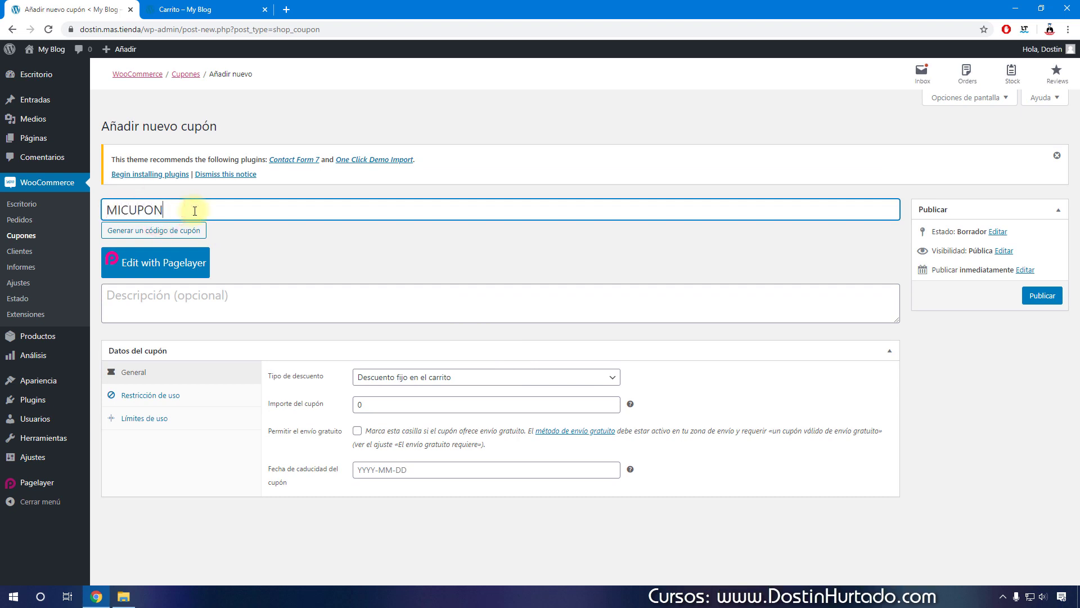
{"action": "left_click", "coordinate": [267, 243]}
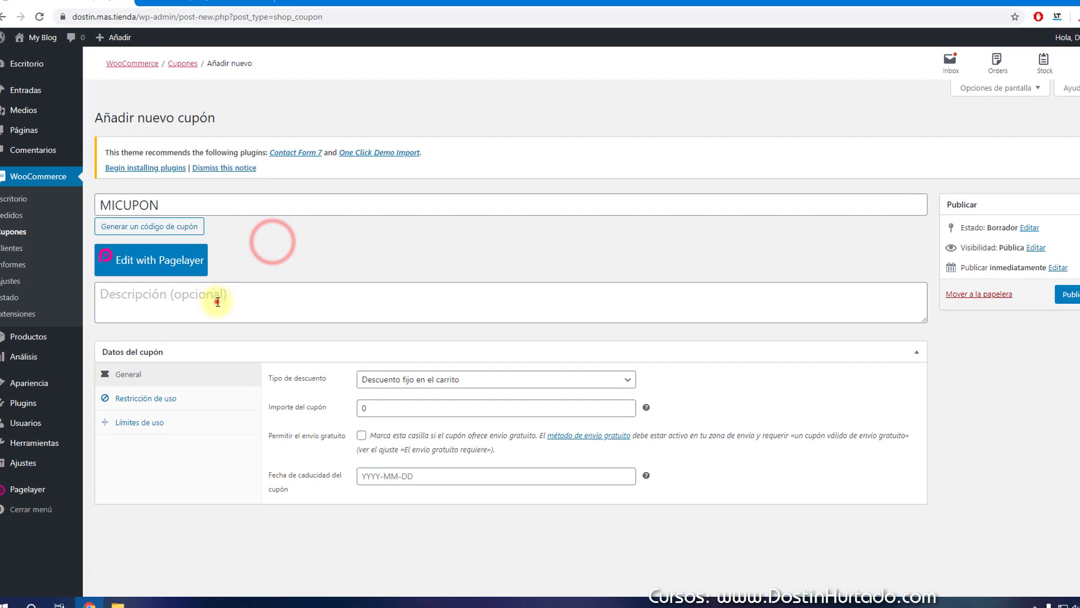
{"action": "left_click", "coordinate": [213, 304]}
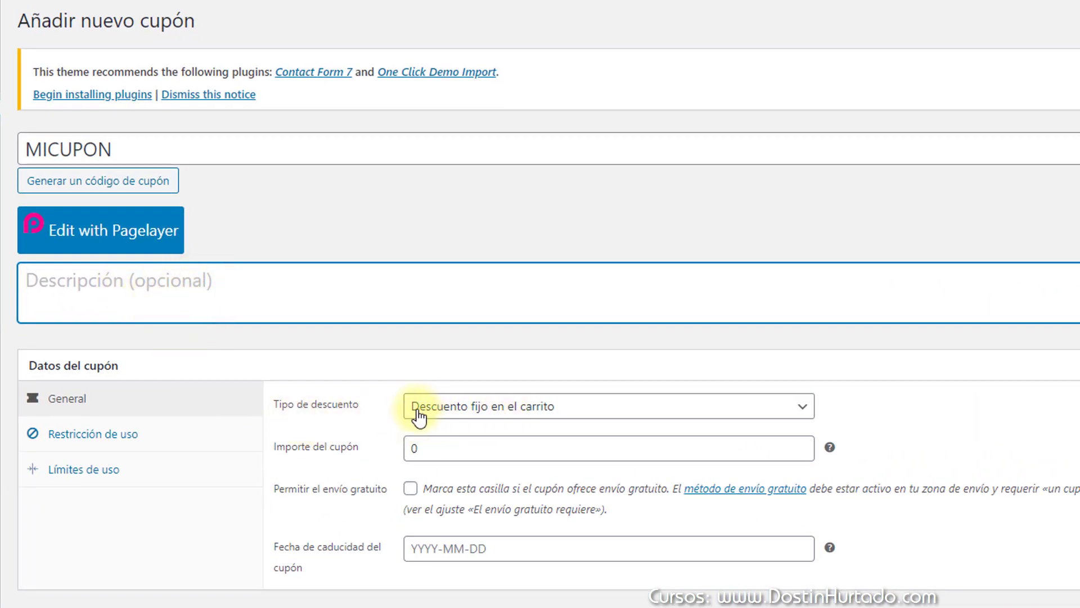
Make it a 20% percentage discount expiring 2020-04-30
{"action": "left_click", "coordinate": [519, 407]}
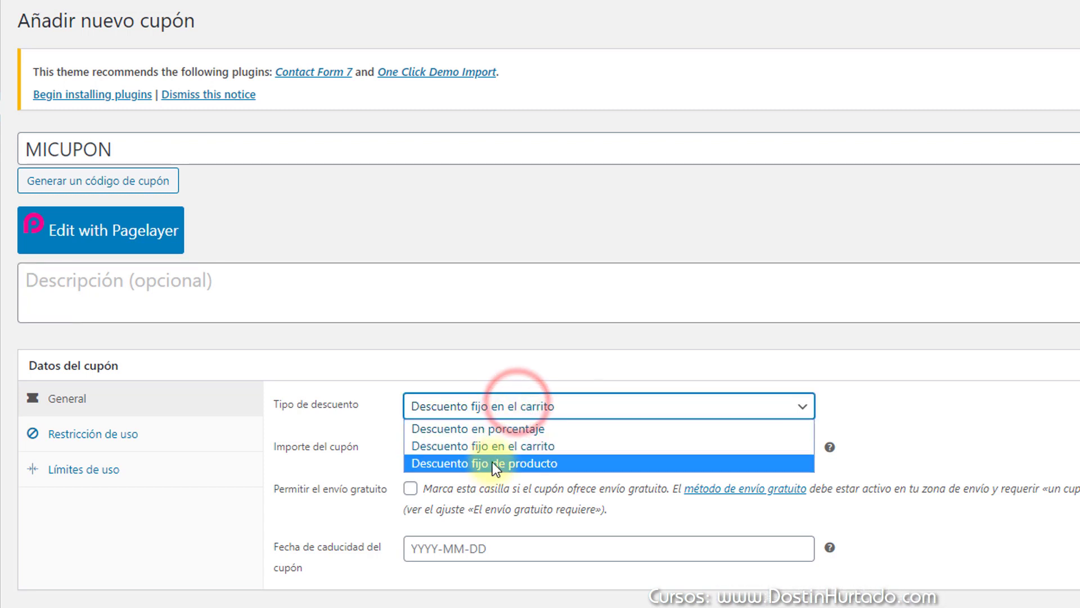
{"action": "left_click", "coordinate": [532, 431]}
{"action": "left_click", "coordinate": [496, 447]}
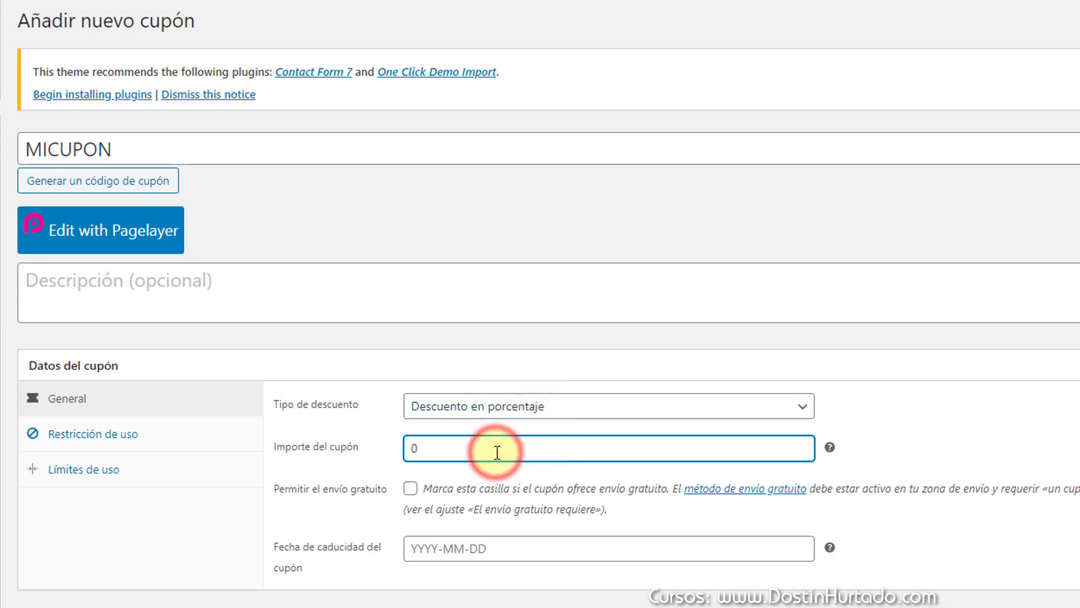
{"action": "type", "text": "20"}
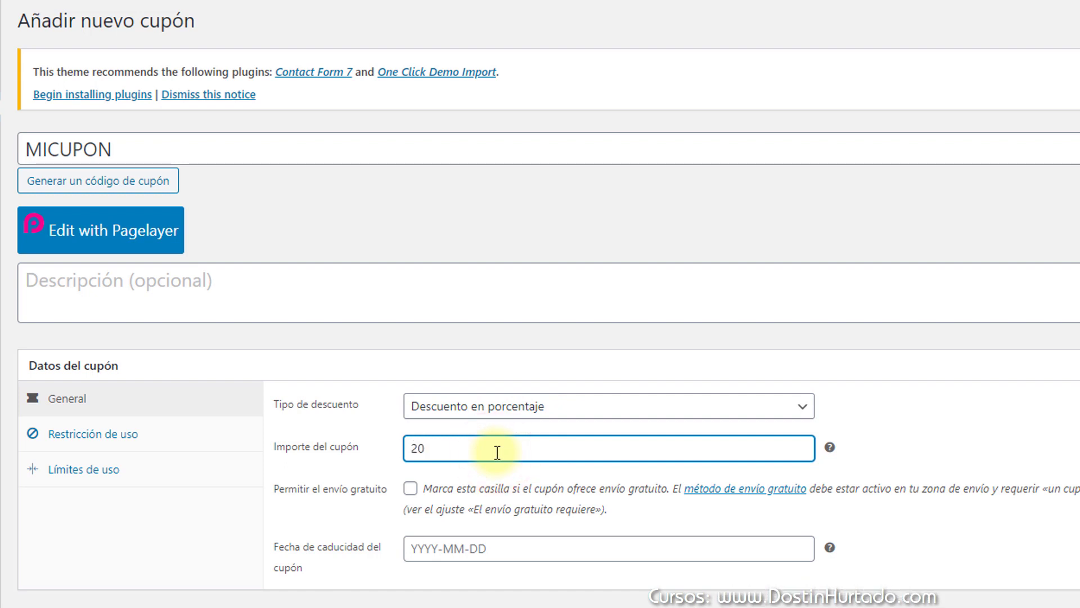
{"action": "left_click", "coordinate": [494, 548]}
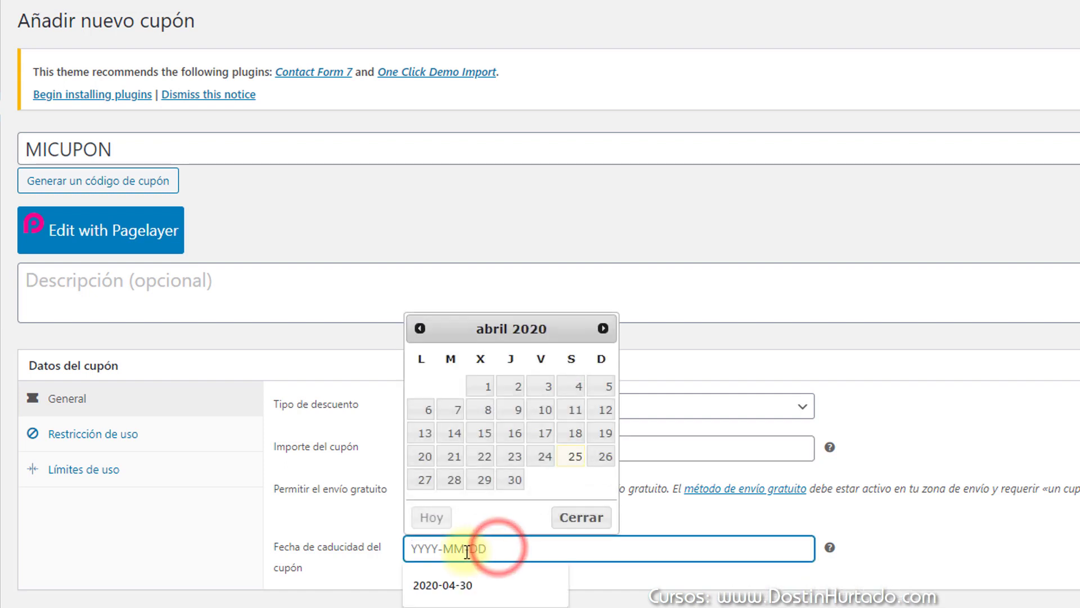
{"action": "left_click", "coordinate": [514, 480]}
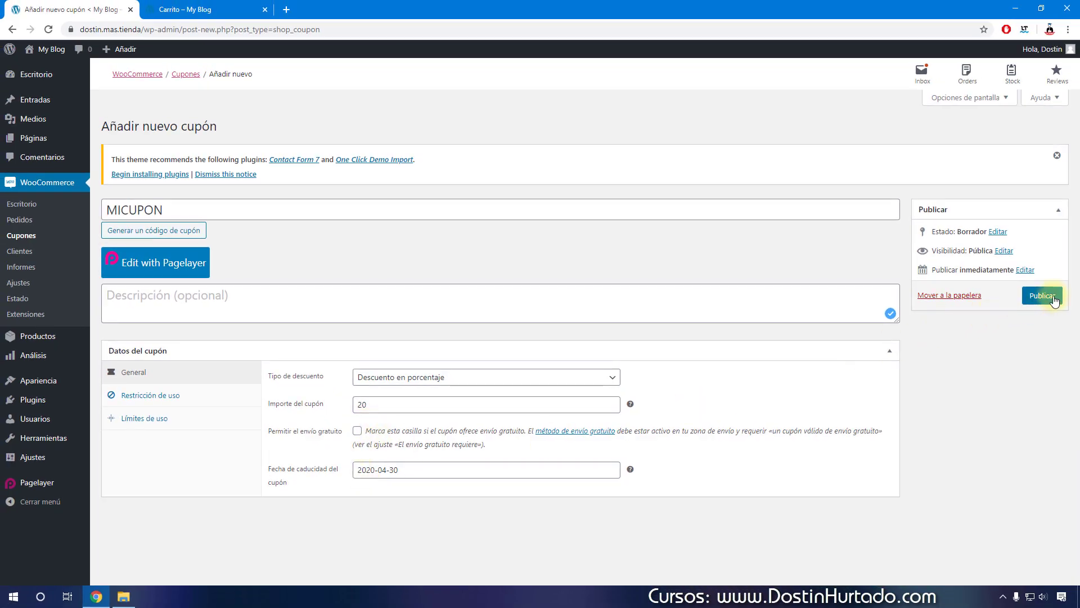
Review the usage restriction and limit settings, then publish the MICUPON coupon
{"action": "left_click", "coordinate": [159, 396]}
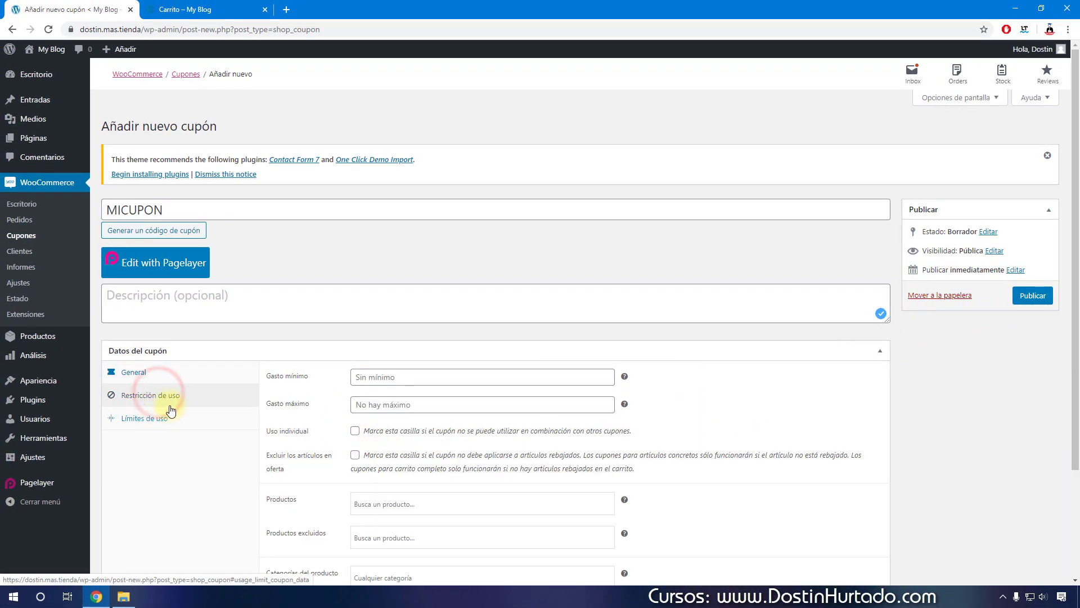
{"action": "left_click", "coordinate": [163, 419]}
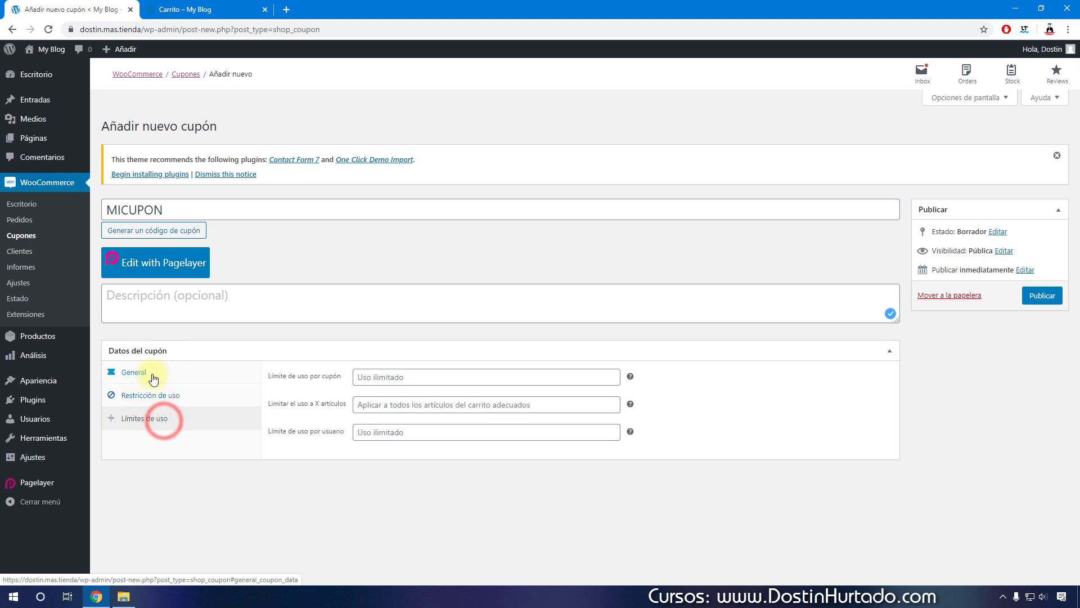
{"action": "left_click", "coordinate": [145, 394]}
{"action": "left_click", "coordinate": [152, 374]}
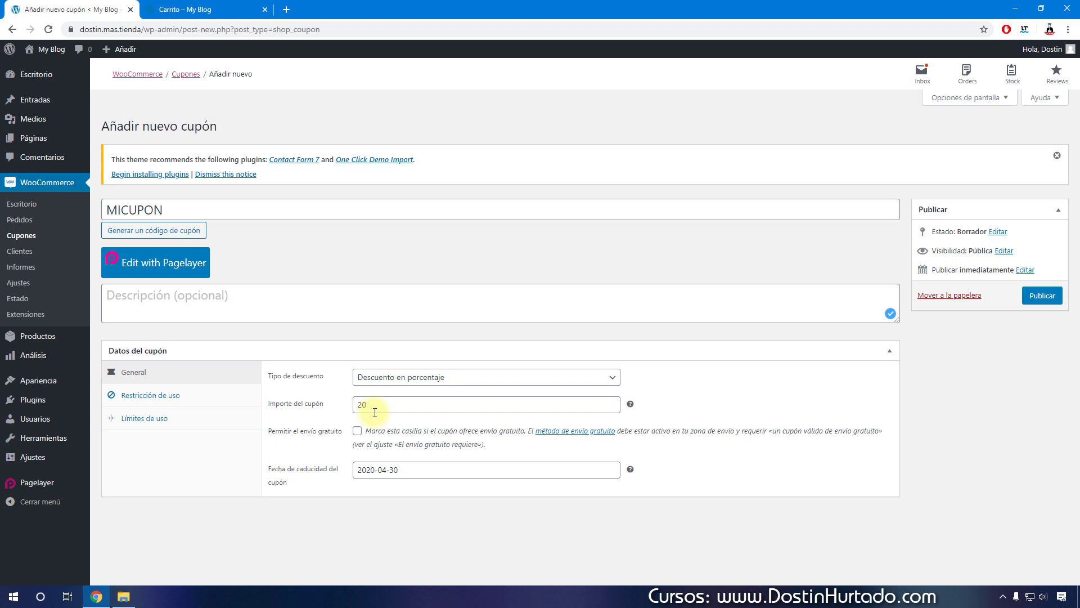
{"action": "left_click", "coordinate": [164, 392]}
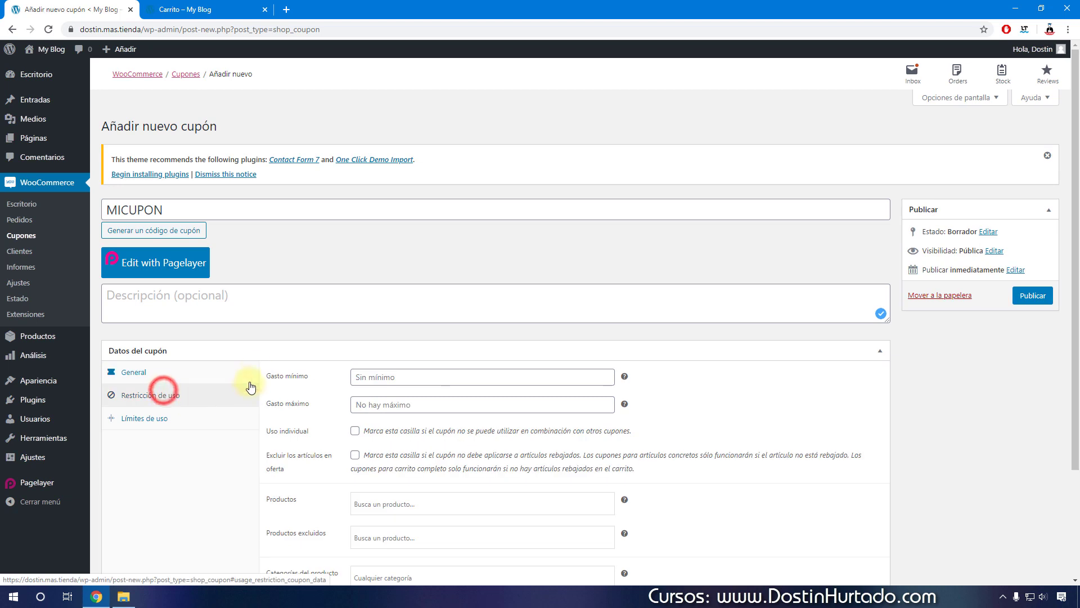
{"action": "left_click", "coordinate": [157, 379]}
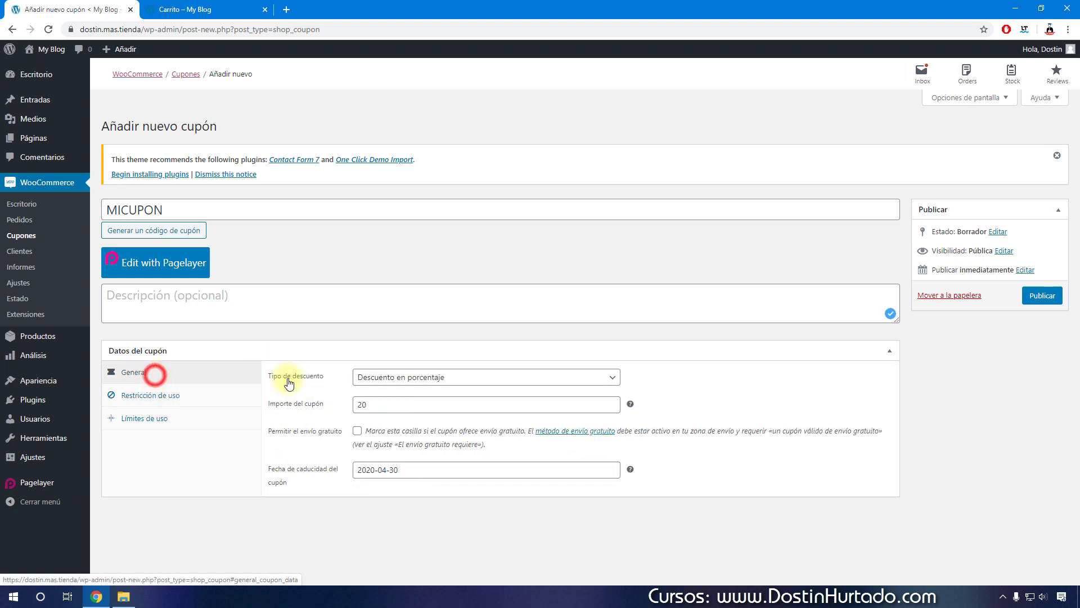
{"action": "left_click", "coordinate": [1041, 296]}
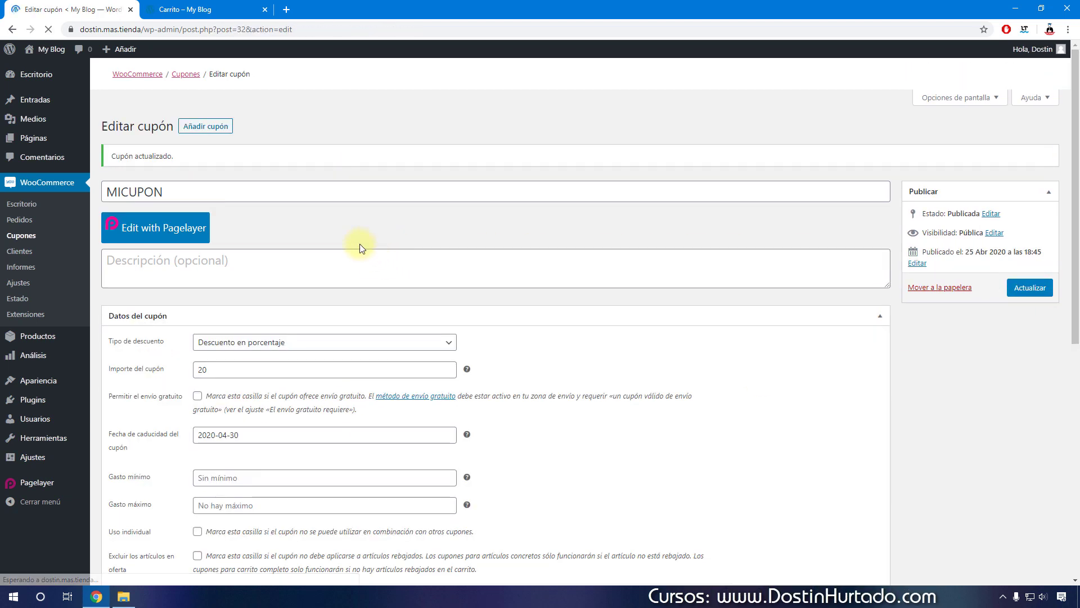
{"action": "left_click", "coordinate": [205, 7]}
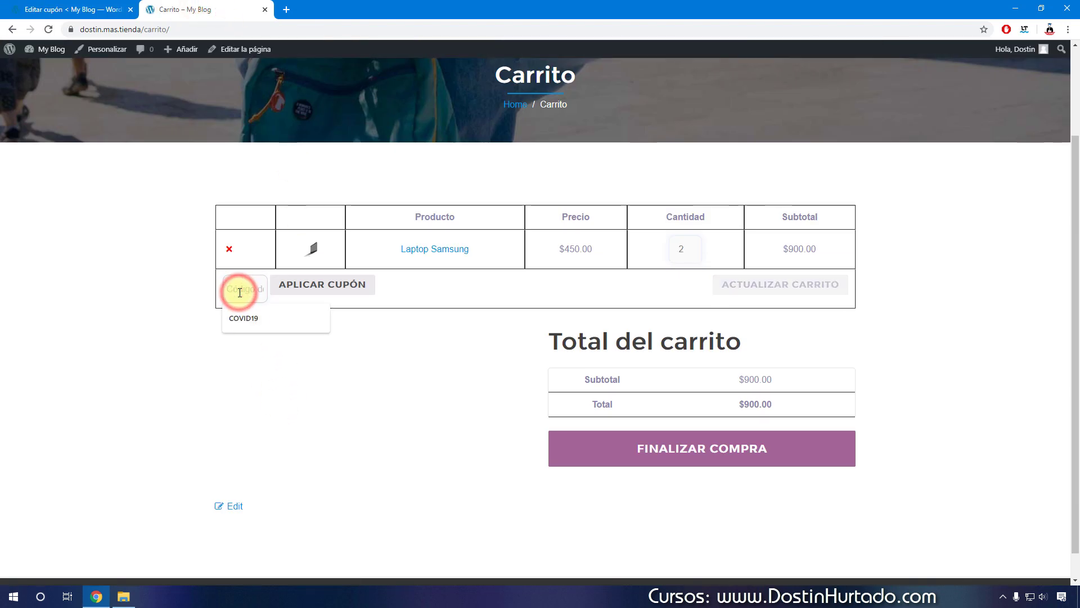
Apply the MICUPON coupon to the cart, giving a -$180.00 discount
{"action": "type", "text": "MICUPON"}
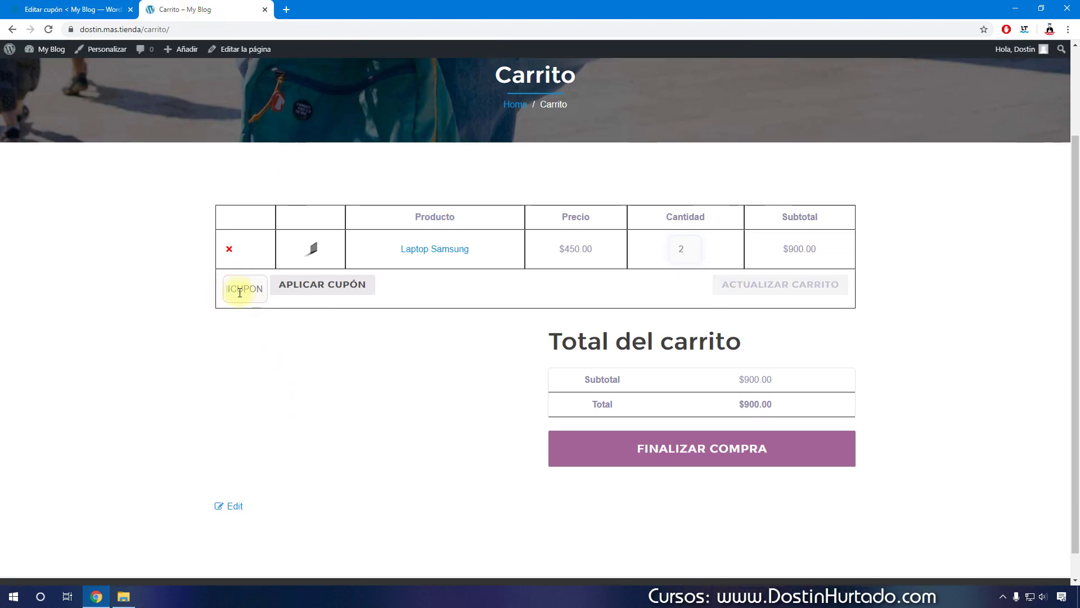
{"action": "left_click", "coordinate": [316, 288]}
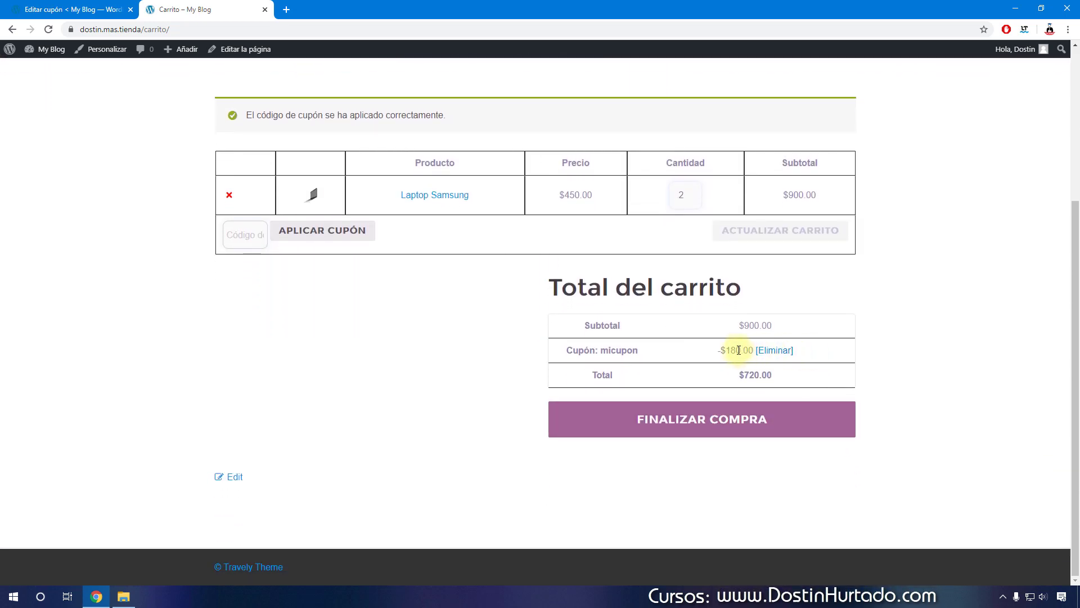
{"action": "left_click", "coordinate": [738, 350]}
{"action": "left_click_drag", "start_coordinate": [729, 348], "coordinate": [725, 350]}
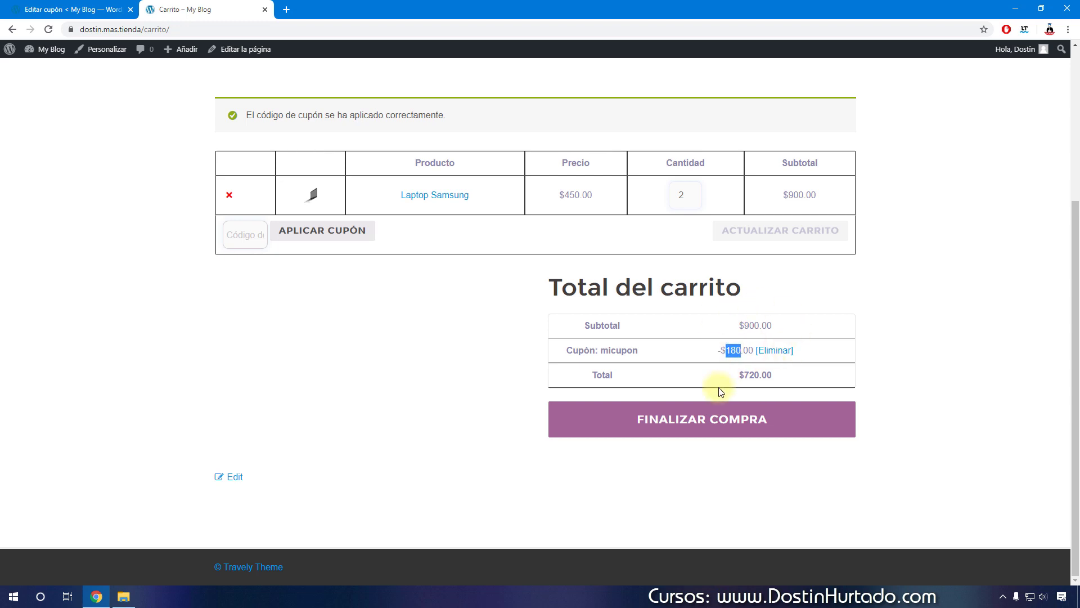
Reduce the laptop quantity to 1 (-$90.00 discount) and review the $360.00 checkout
{"action": "left_click", "coordinate": [688, 198]}
{"action": "left_click", "coordinate": [745, 231]}
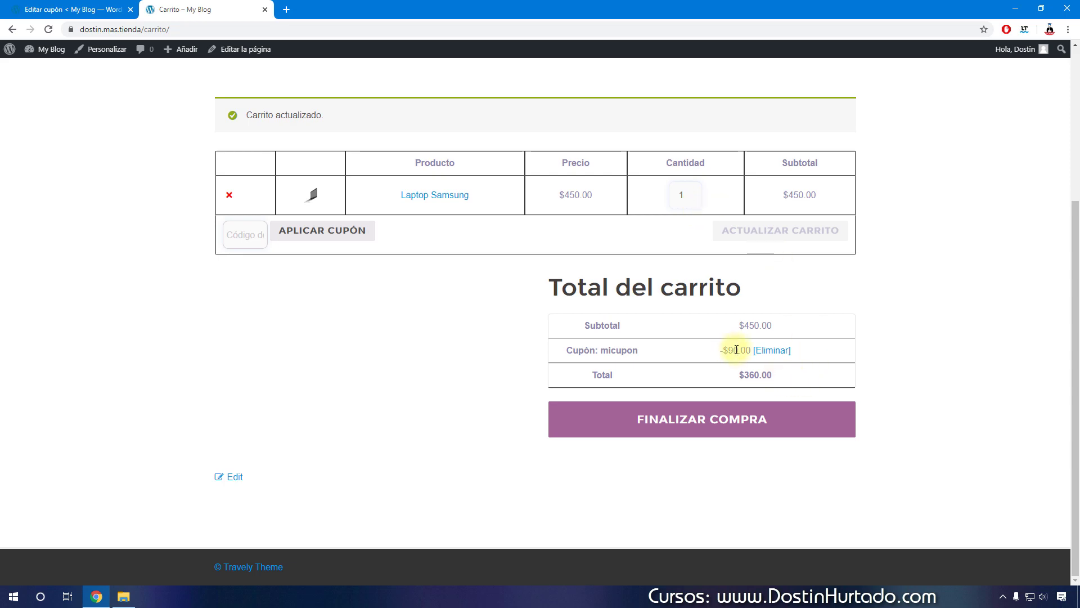
{"action": "left_click_drag", "start_coordinate": [730, 349], "coordinate": [737, 350]}
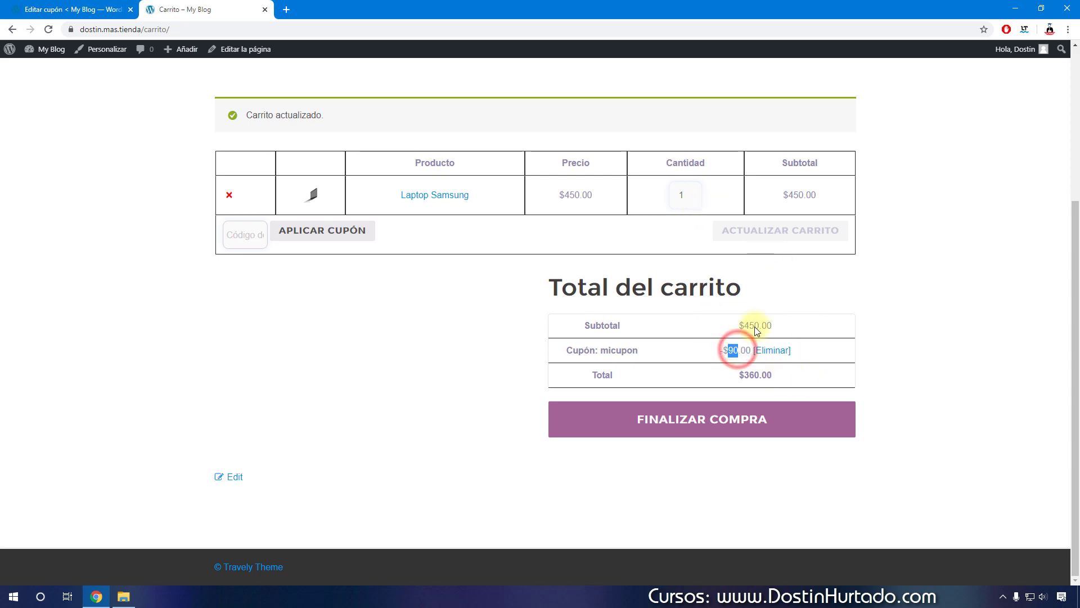
{"action": "left_click", "coordinate": [713, 426]}
{"action": "scroll", "coordinate": [431, 163], "scroll_direction": "down", "scroll_amount": 4}
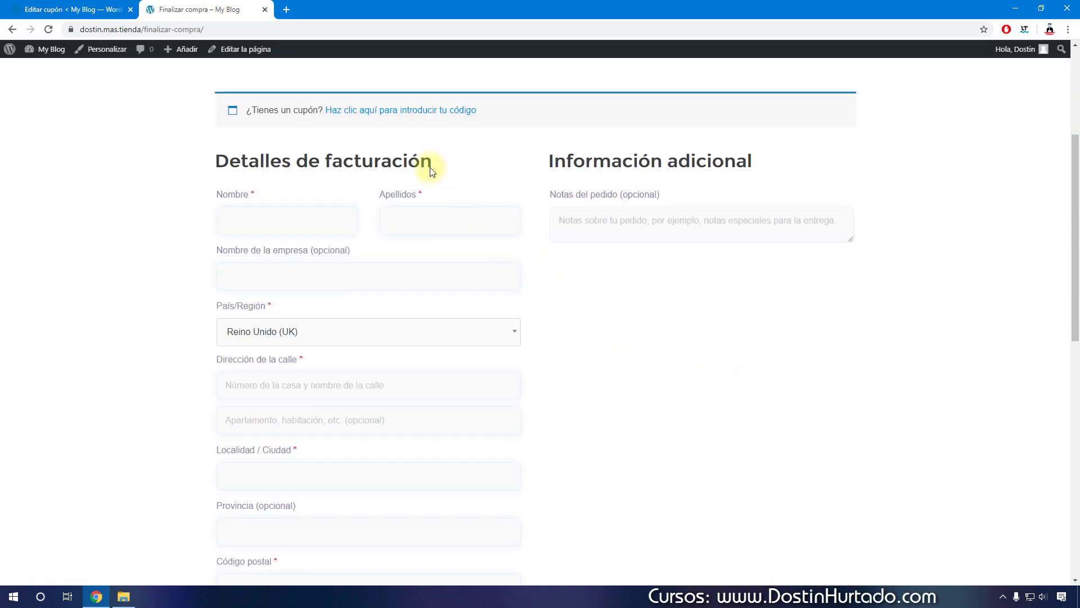
{"action": "scroll", "coordinate": [176, 405], "scroll_direction": "down", "scroll_amount": 10}
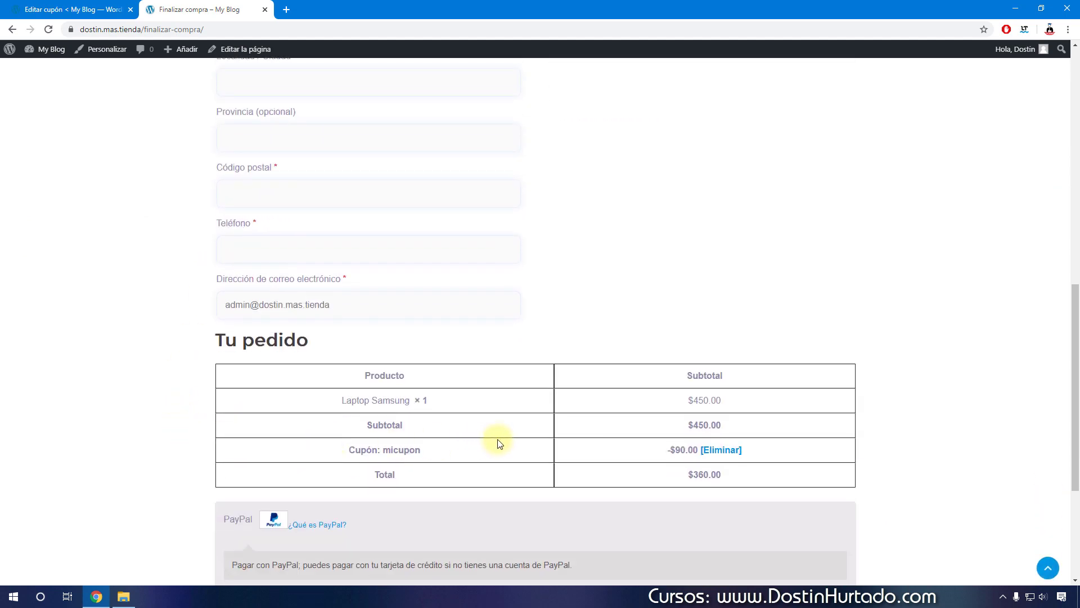
{"action": "scroll", "coordinate": [501, 435], "scroll_direction": "up", "scroll_amount": 8}
{"action": "scroll", "coordinate": [514, 369], "scroll_direction": "down", "scroll_amount": 10}
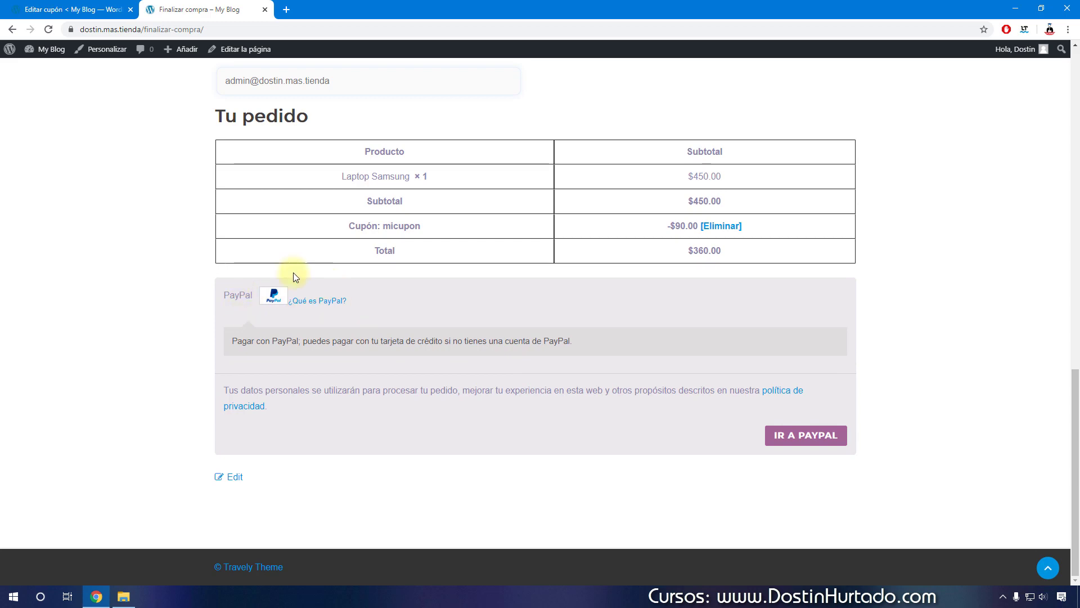
{"action": "scroll", "coordinate": [314, 328], "scroll_direction": "up", "scroll_amount": 10}
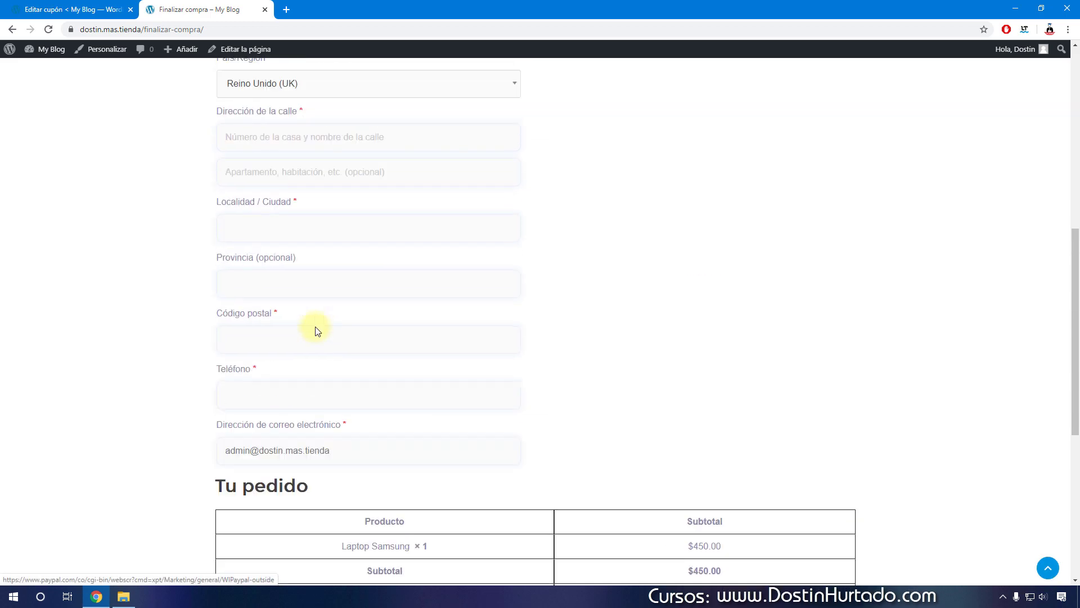
Go from the admin tab through WooCommerce Ajustes to the Escritorio setup checklist
{"action": "left_click", "coordinate": [65, 10]}
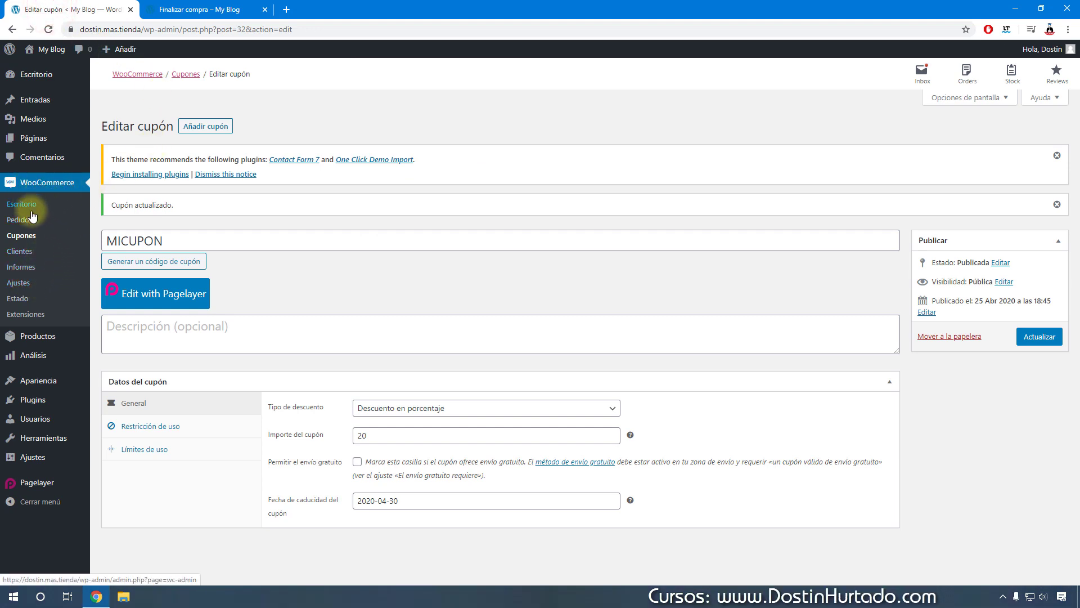
{"action": "left_click", "coordinate": [22, 285]}
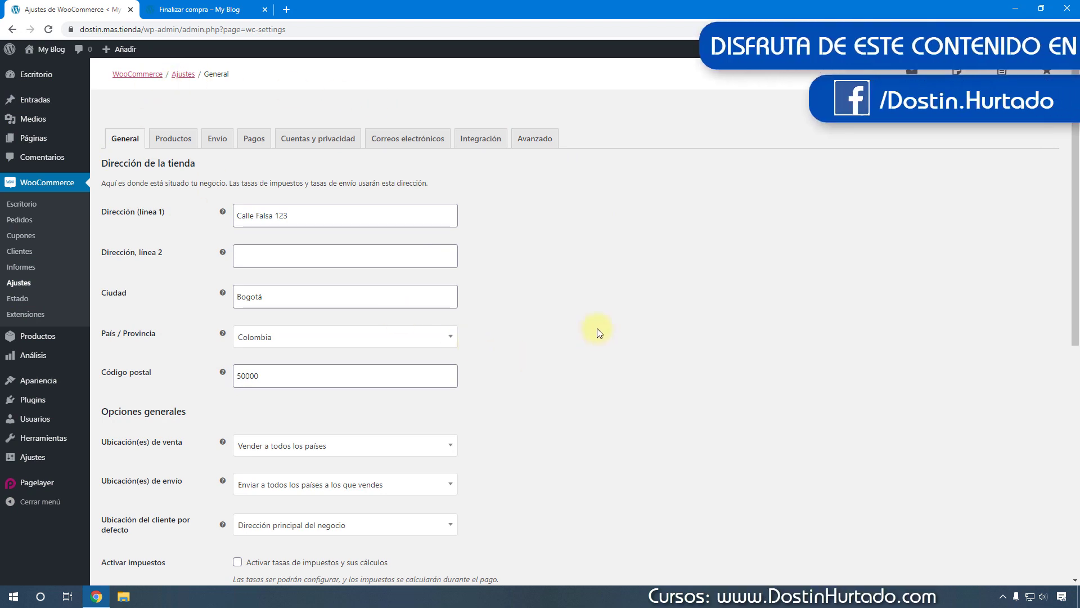
{"action": "left_click", "coordinate": [36, 206]}
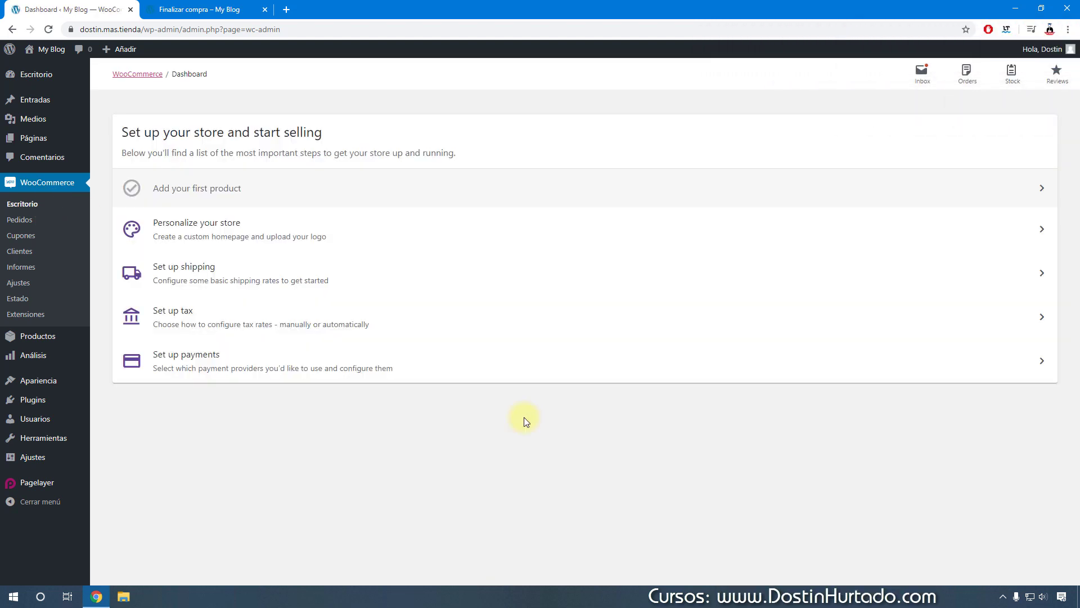
{"action": "left_click", "coordinate": [185, 234]}
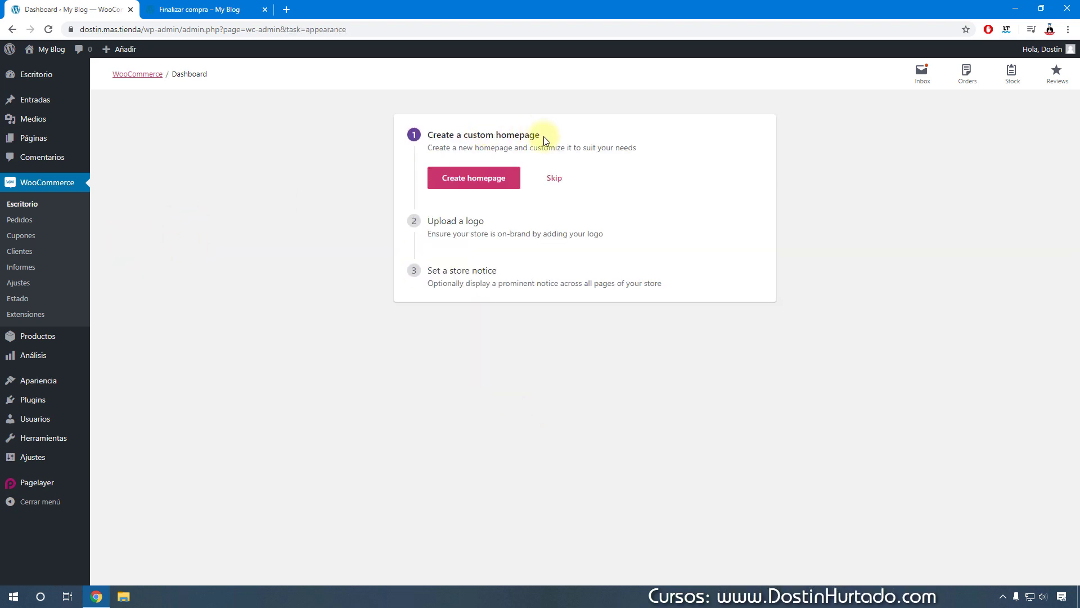
{"action": "left_click_drag", "start_coordinate": [426, 135], "coordinate": [646, 154]}
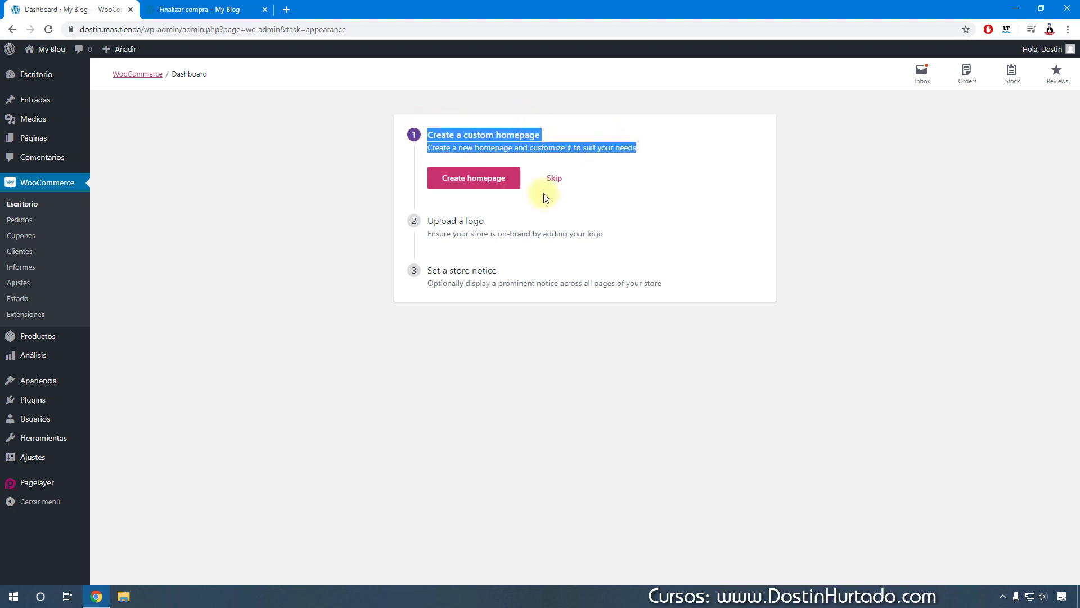
{"action": "left_click", "coordinate": [554, 178]}
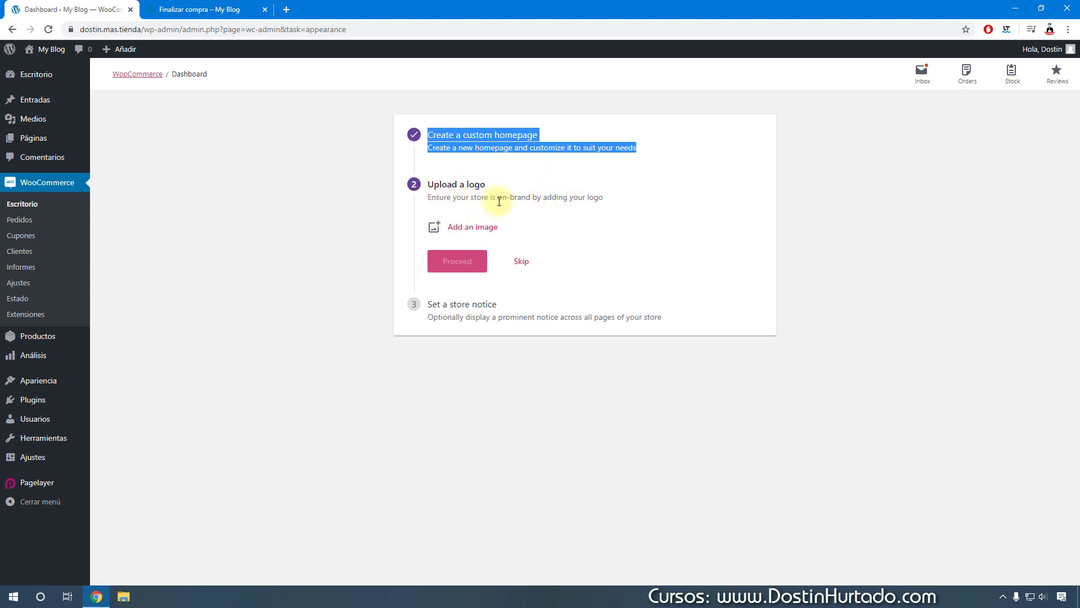
{"action": "left_click_drag", "start_coordinate": [522, 198], "coordinate": [431, 199]}
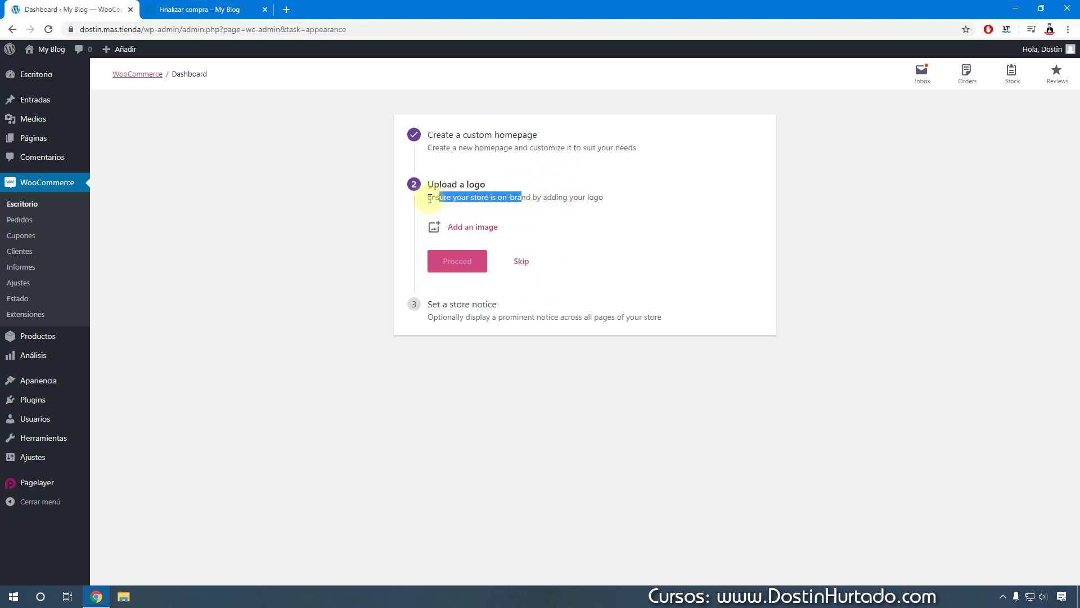
{"action": "left_click", "coordinate": [521, 261]}
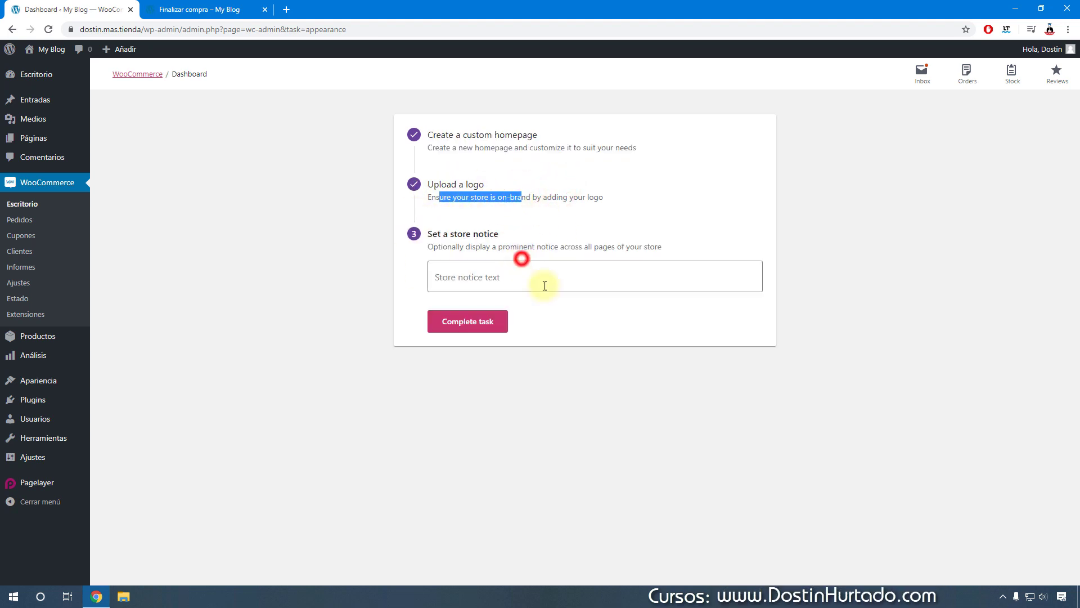
{"action": "left_click", "coordinate": [509, 278]}
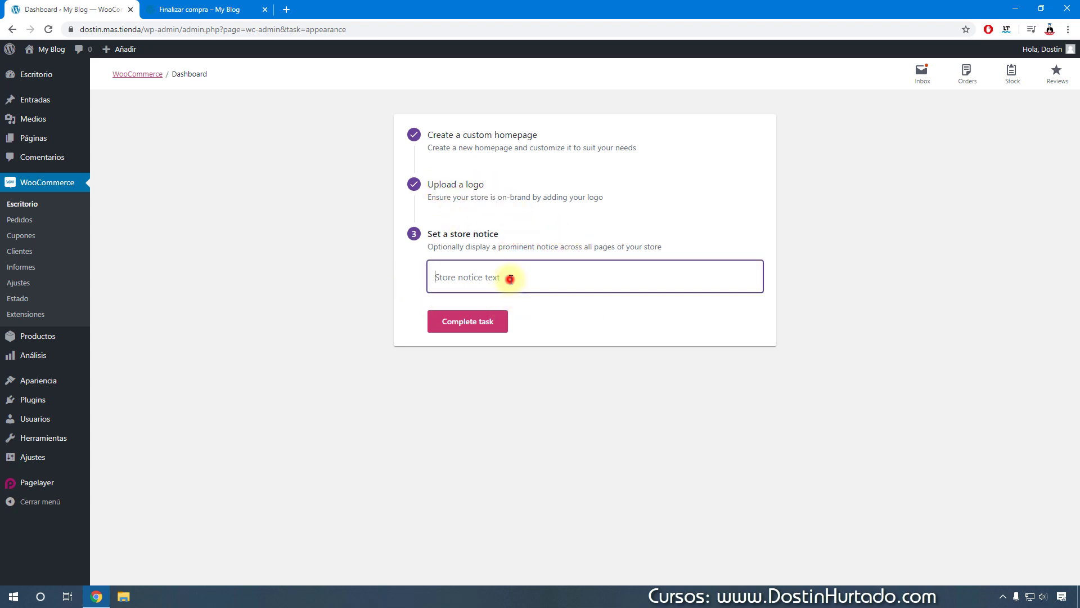
{"action": "left_click", "coordinate": [32, 208]}
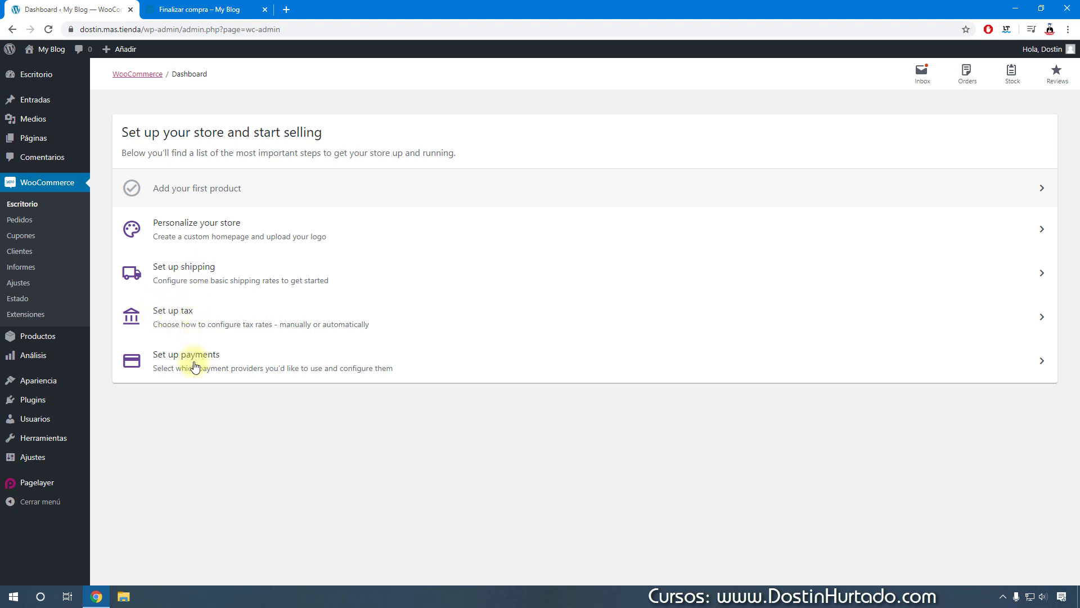
Open the shipping setup task and translate the page into Spanish
{"action": "left_click", "coordinate": [187, 275]}
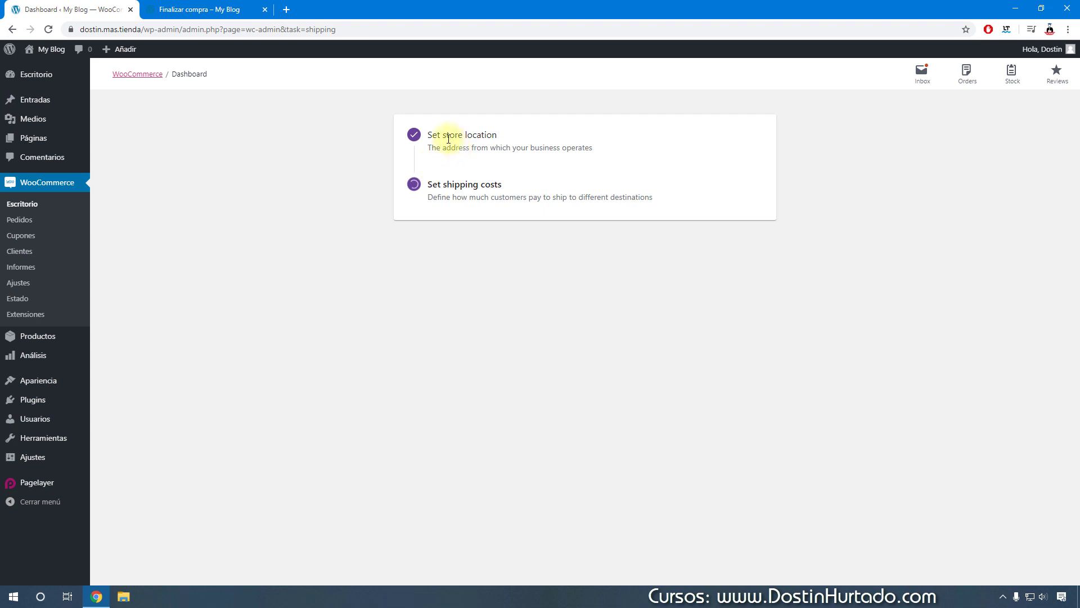
{"action": "left_click_drag", "start_coordinate": [435, 135], "coordinate": [587, 149]}
{"action": "left_click", "coordinate": [559, 149]}
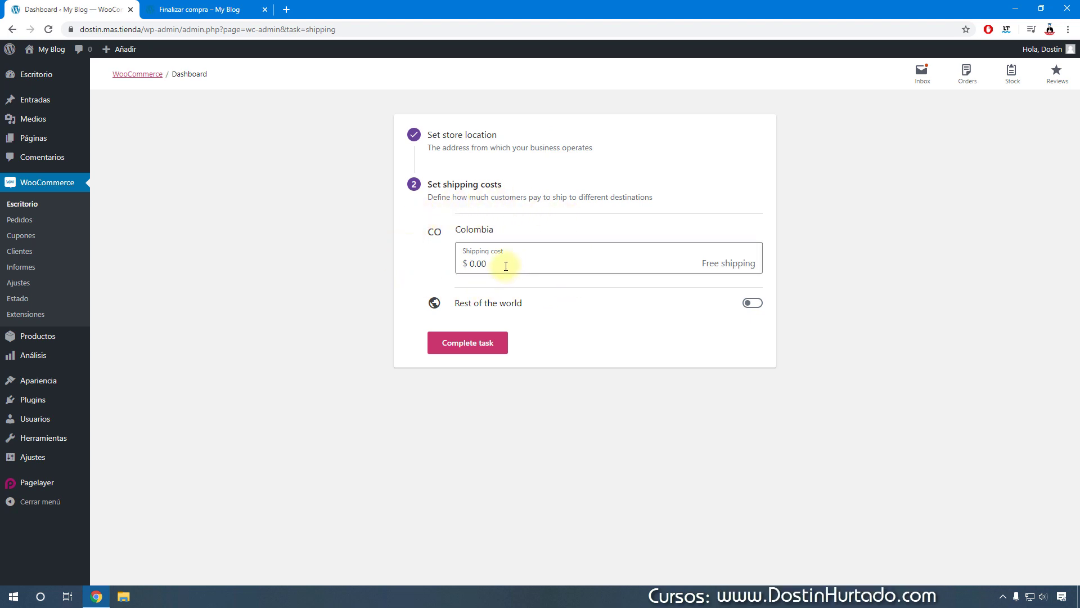
{"action": "right_click", "coordinate": [326, 232]}
{"action": "left_click", "coordinate": [375, 348]}
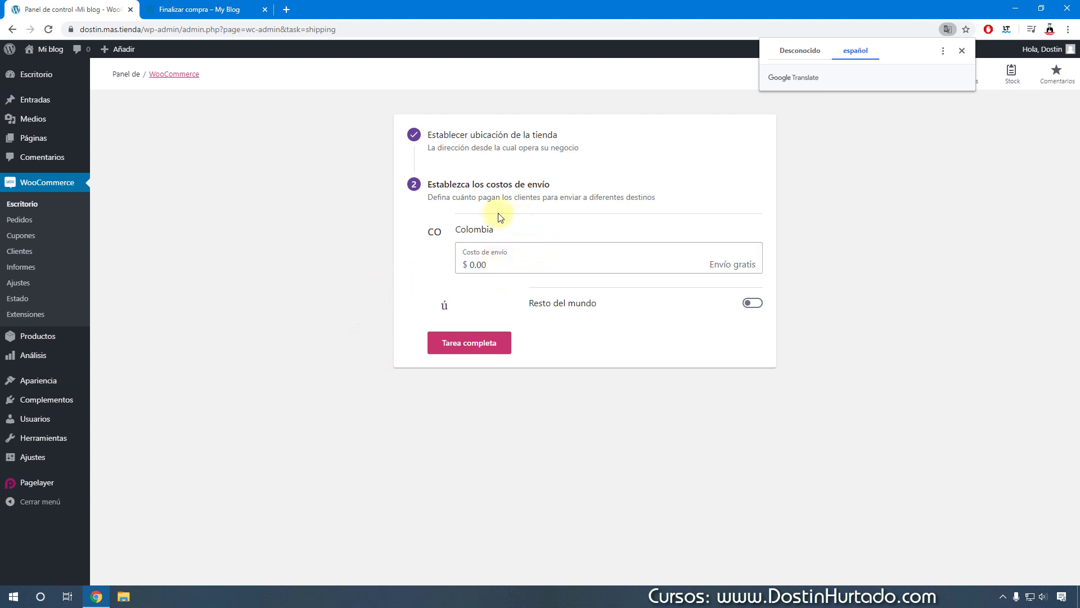
{"action": "left_click_drag", "start_coordinate": [432, 200], "coordinate": [615, 197]}
{"action": "left_click", "coordinate": [611, 197]}
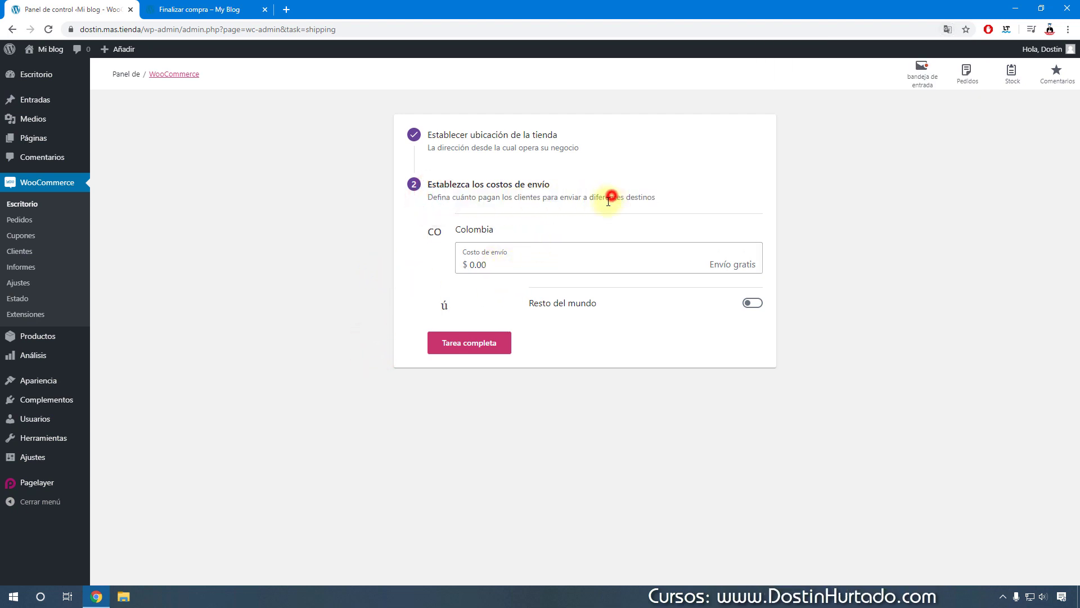
Set the Colombia shipping cost to 30000
{"action": "left_click", "coordinate": [510, 265]}
{"action": "double_click", "coordinate": [511, 264]}
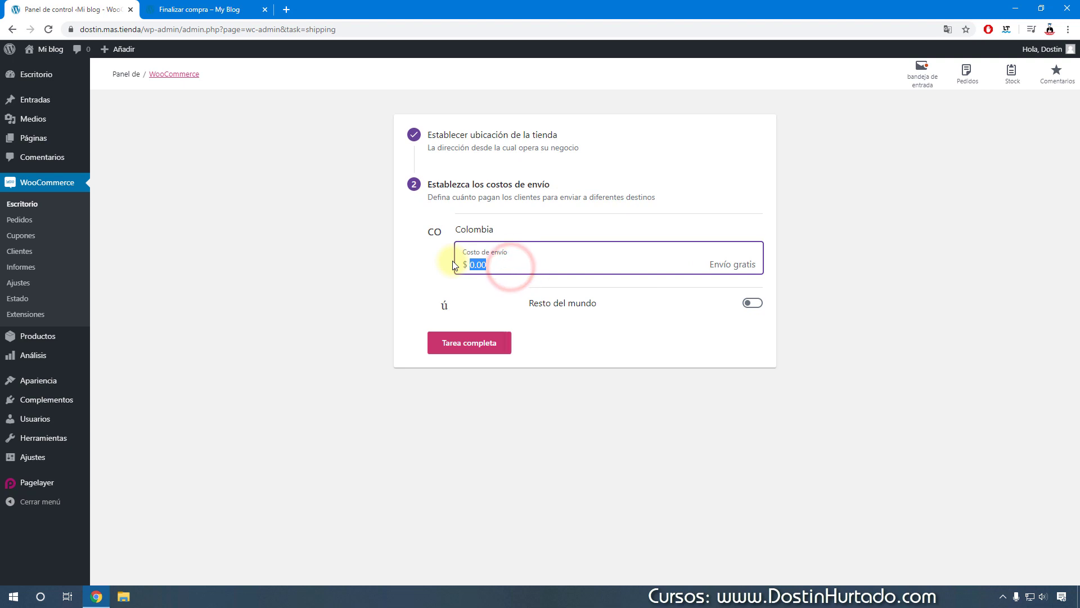
{"action": "type", "text": "30000"}
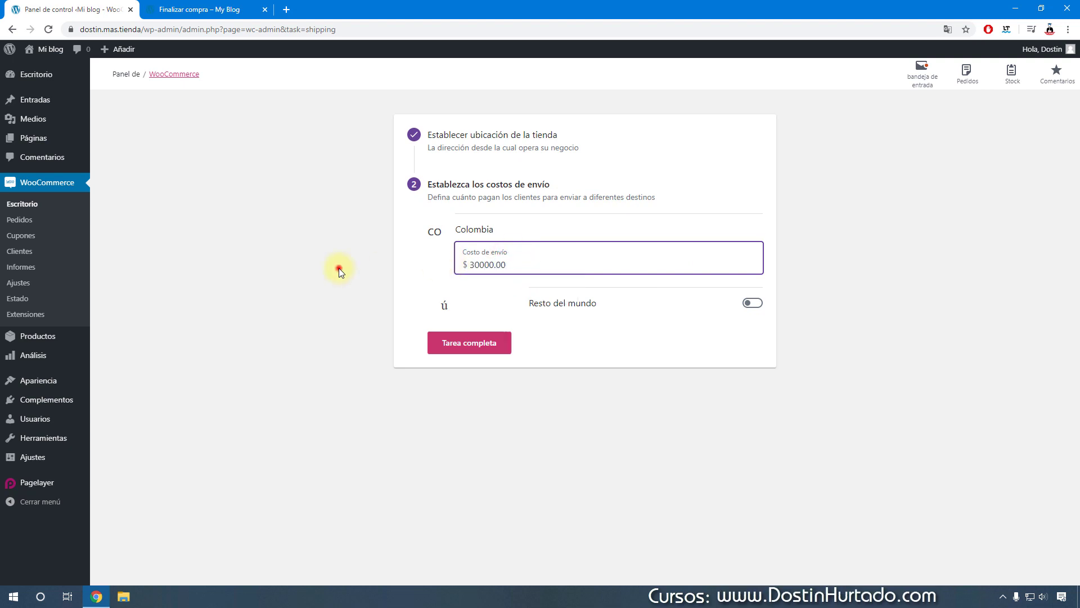
{"action": "left_click", "coordinate": [339, 267]}
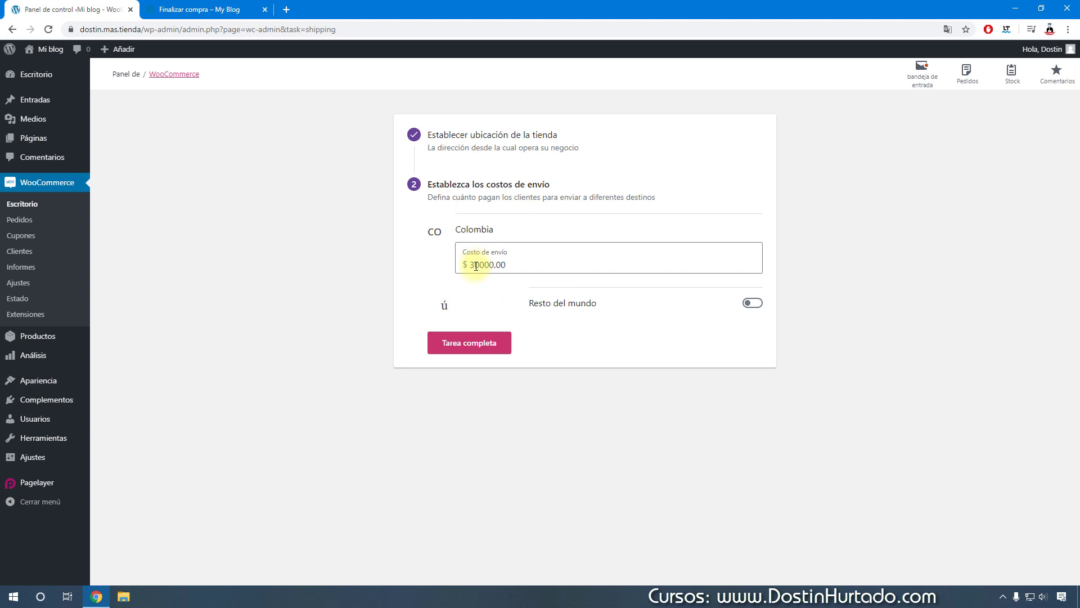
Enable rest-of-world shipping at 100000 and complete the shipping task
{"action": "left_click", "coordinate": [752, 303]}
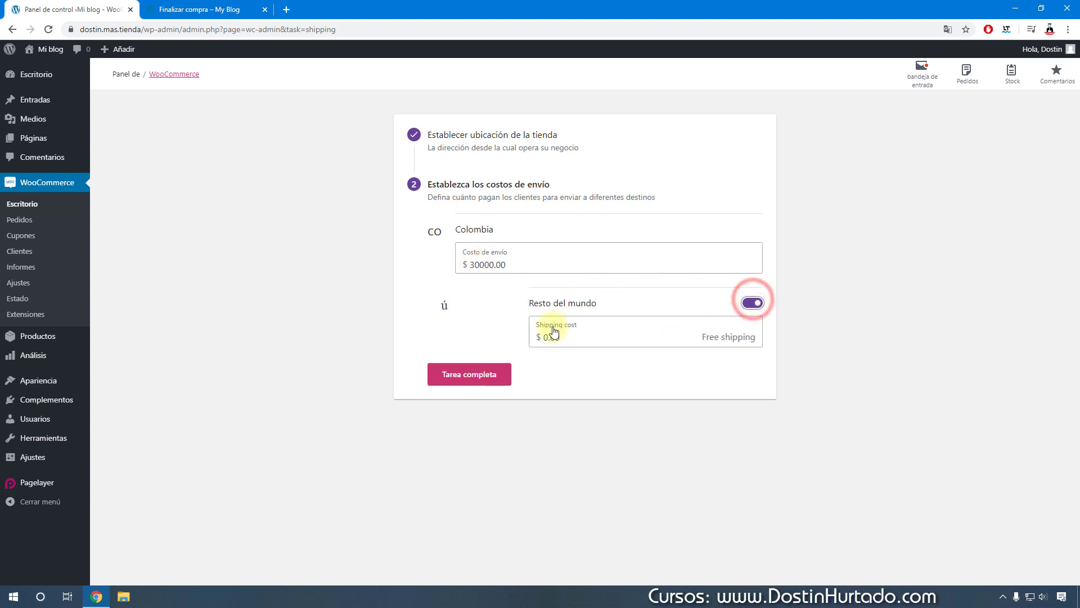
{"action": "left_click", "coordinate": [573, 337]}
{"action": "double_click", "coordinate": [573, 338]}
{"action": "type", "text": "1000"}
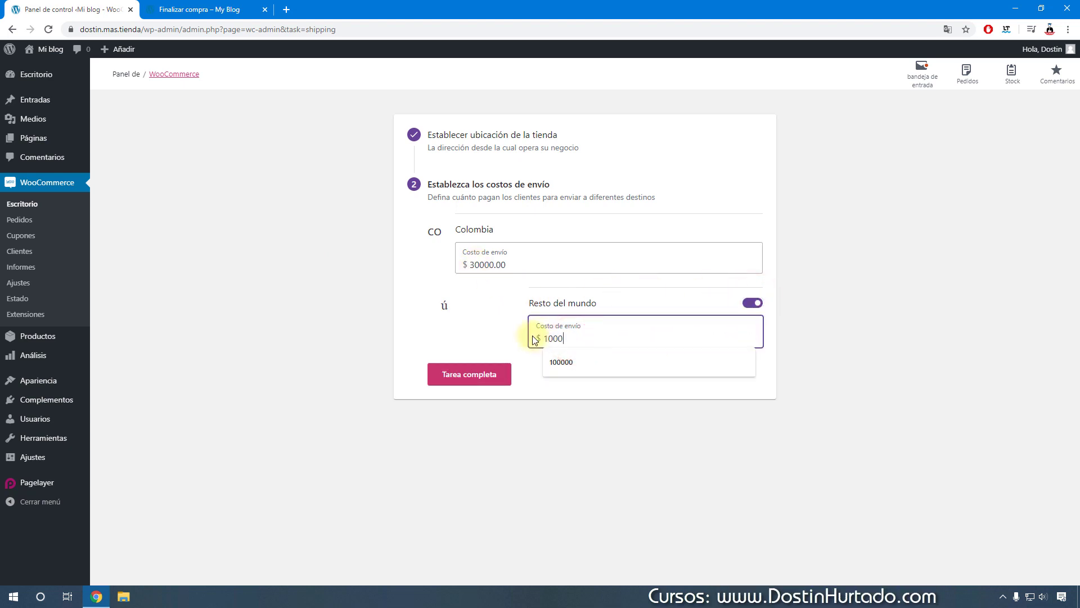
{"action": "type", "text": "00"}
{"action": "left_click", "coordinate": [365, 338]}
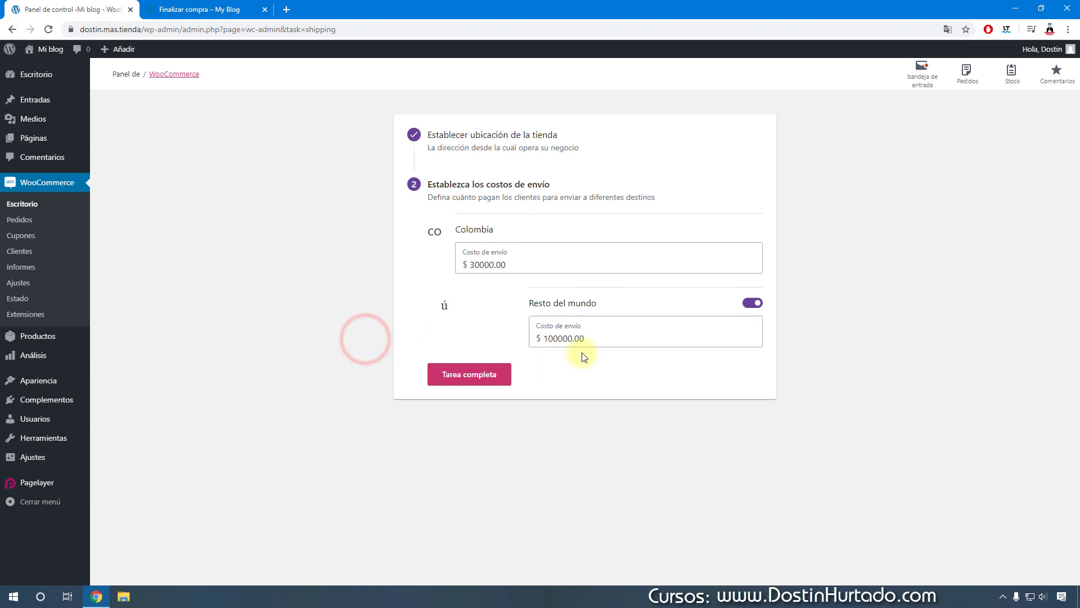
{"action": "left_click", "coordinate": [469, 372]}
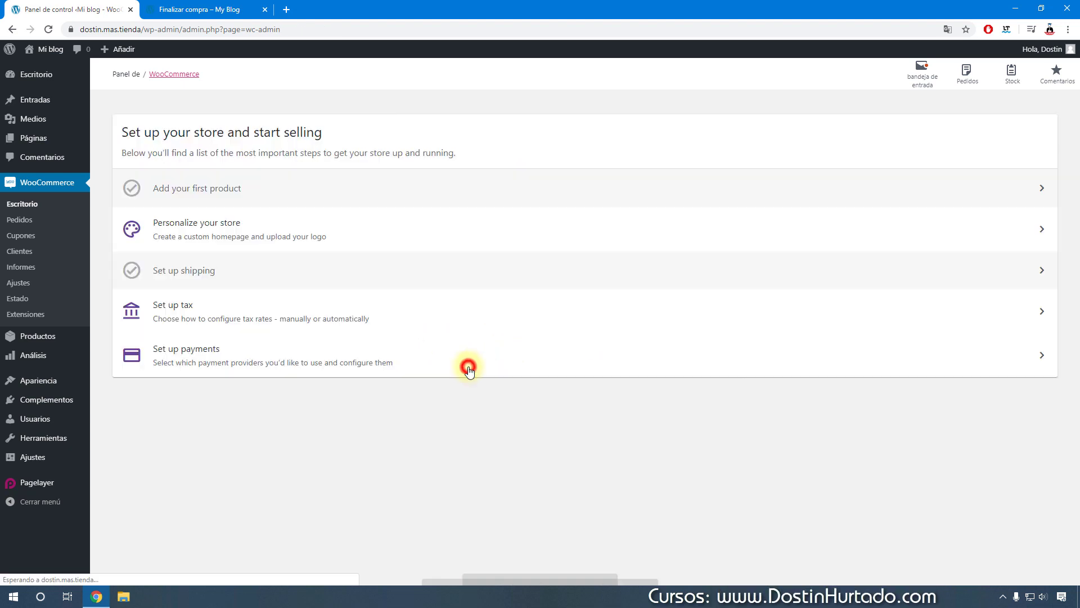
{"action": "left_click", "coordinate": [24, 287]}
Open the Colombia shipping zone and check its Precio fijo cost of 30000.00
{"action": "left_click", "coordinate": [214, 139]}
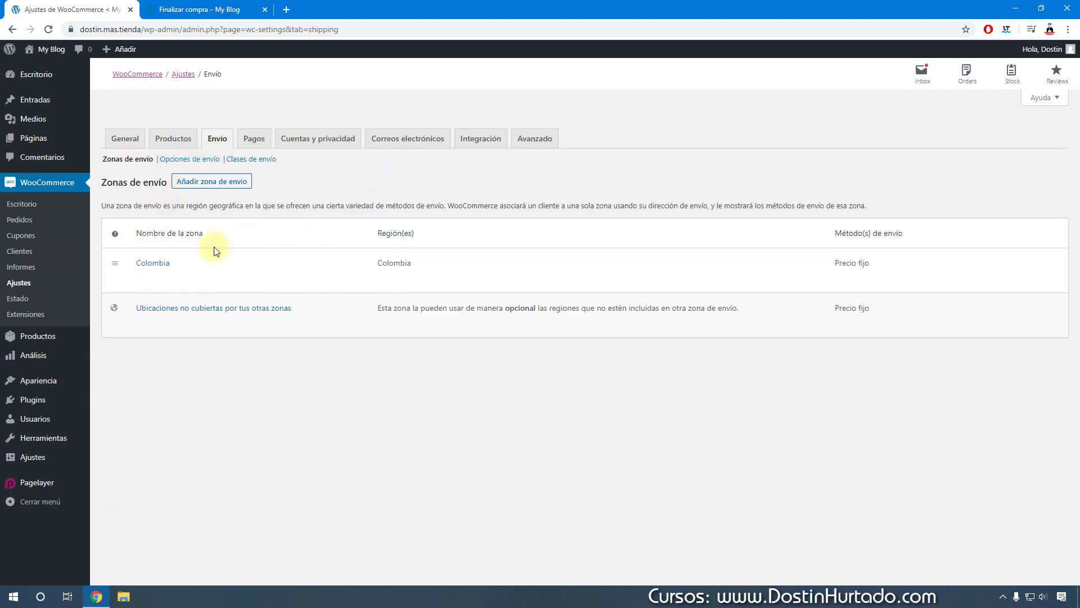
{"action": "left_click", "coordinate": [141, 279]}
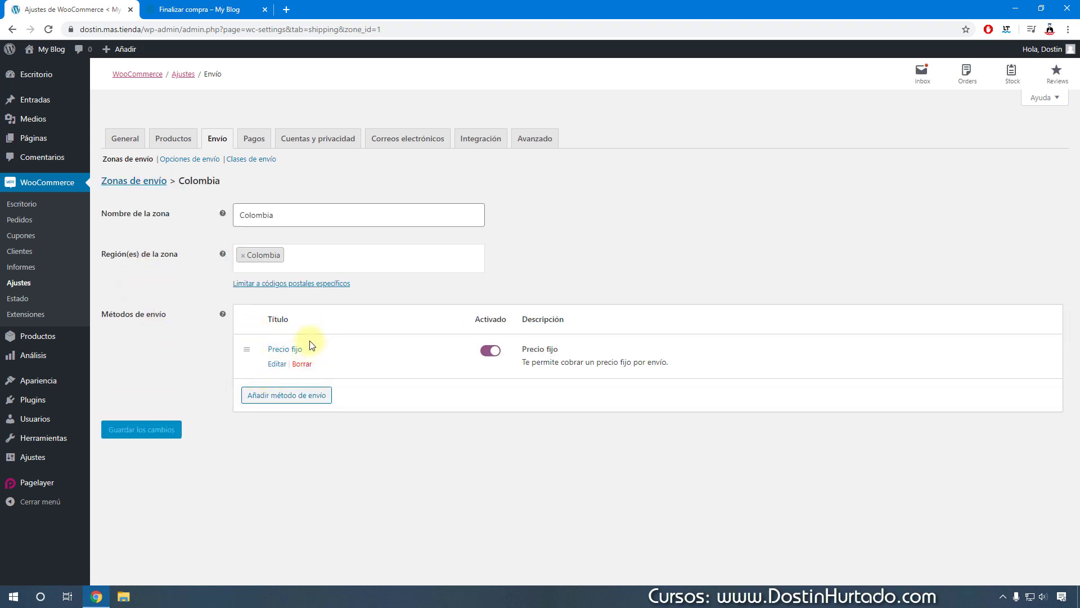
{"action": "left_click", "coordinate": [278, 364]}
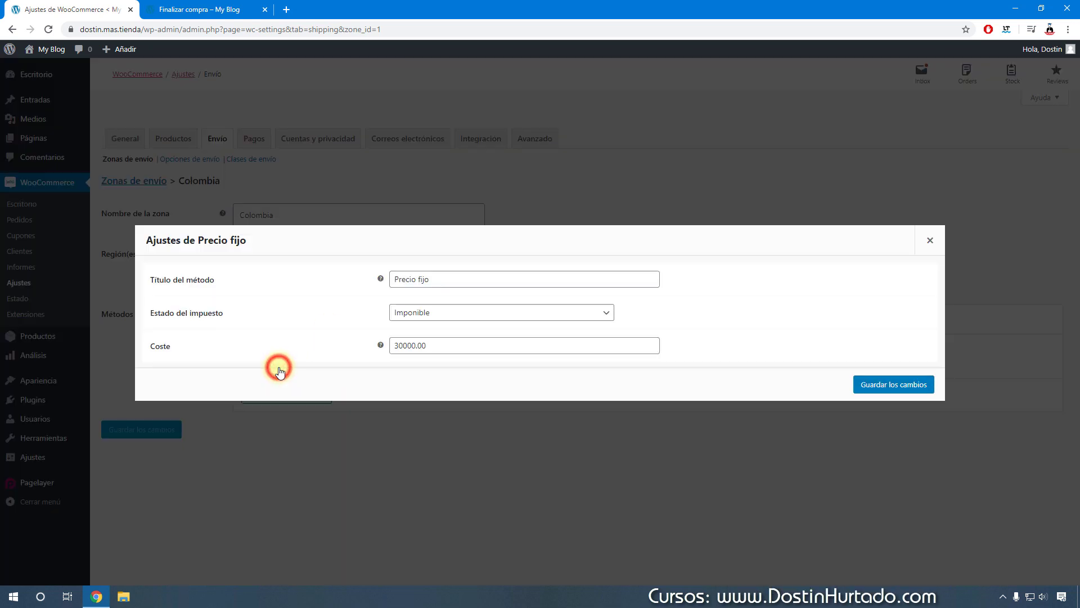
{"action": "double_click", "coordinate": [453, 341]}
{"action": "left_click", "coordinate": [931, 246]}
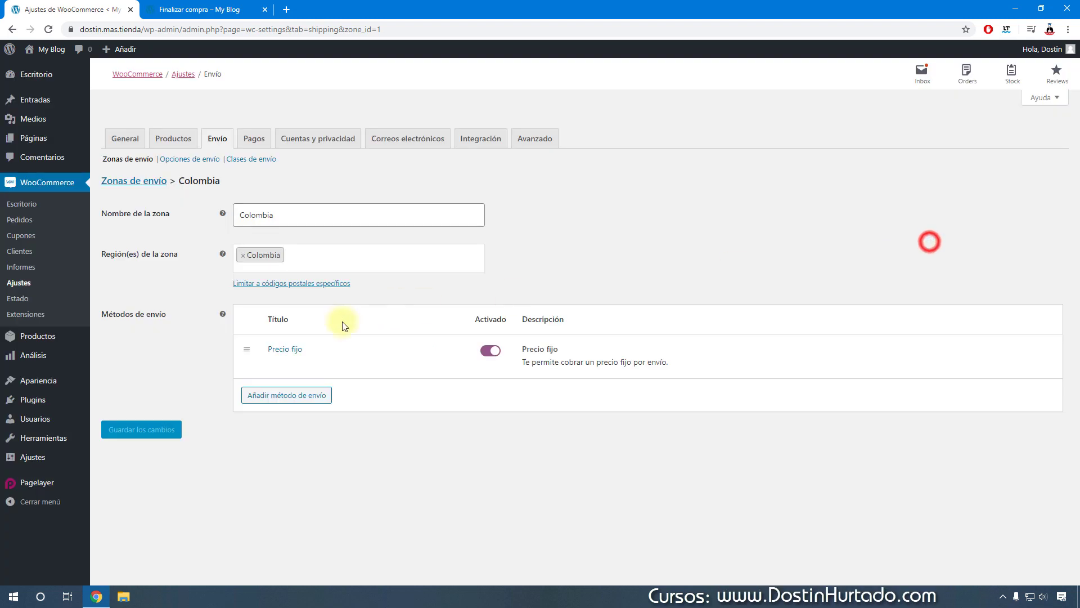
Add Recogida local to the Colombia zone and return to the dashboard checklist
{"action": "left_click", "coordinate": [291, 396]}
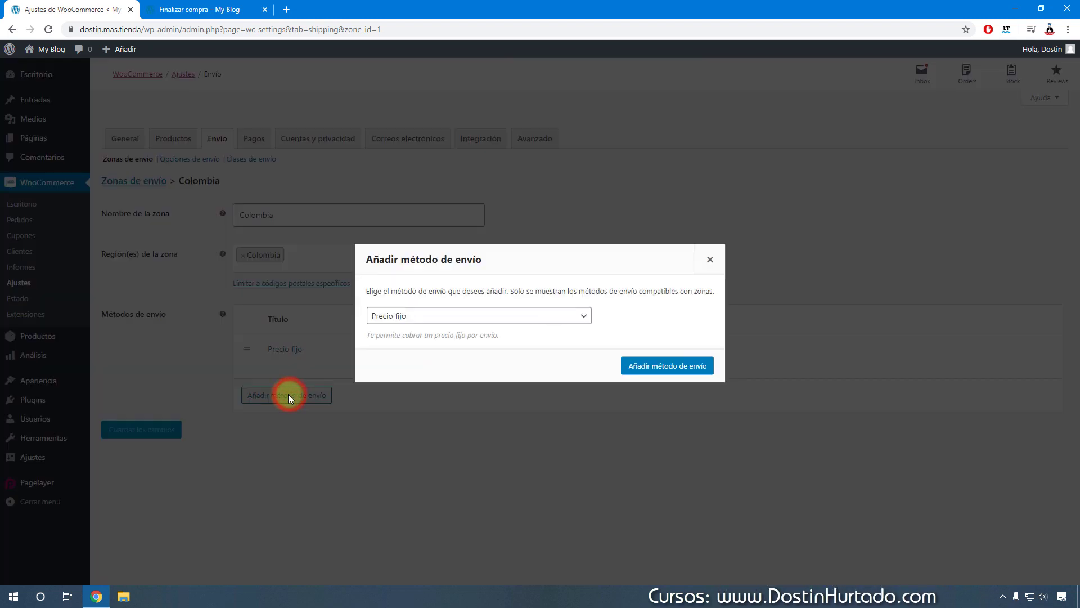
{"action": "left_click", "coordinate": [402, 315]}
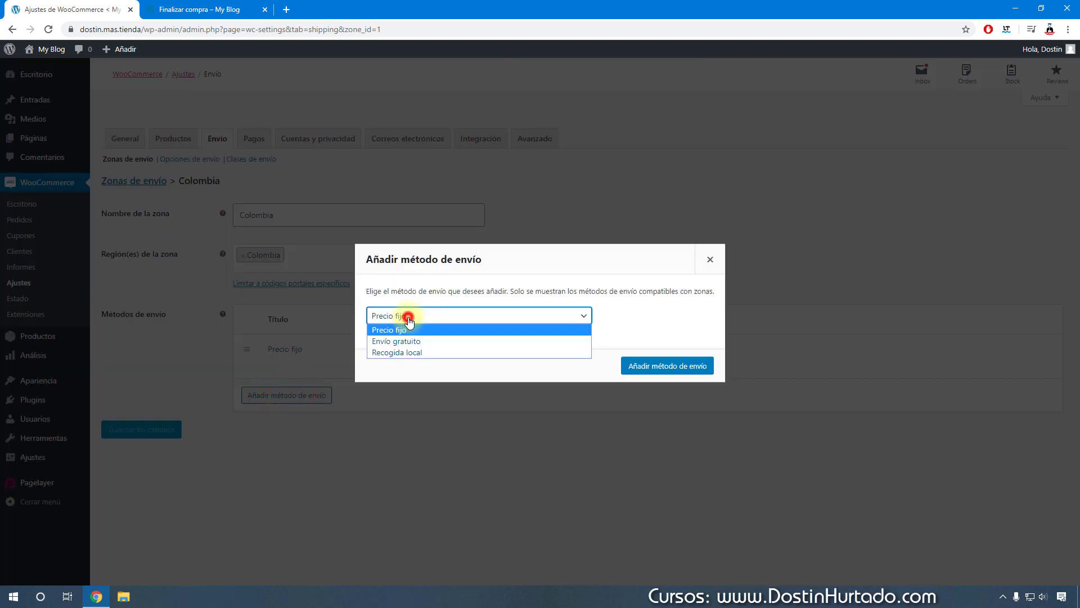
{"action": "left_click", "coordinate": [399, 353]}
{"action": "left_click", "coordinate": [723, 371]}
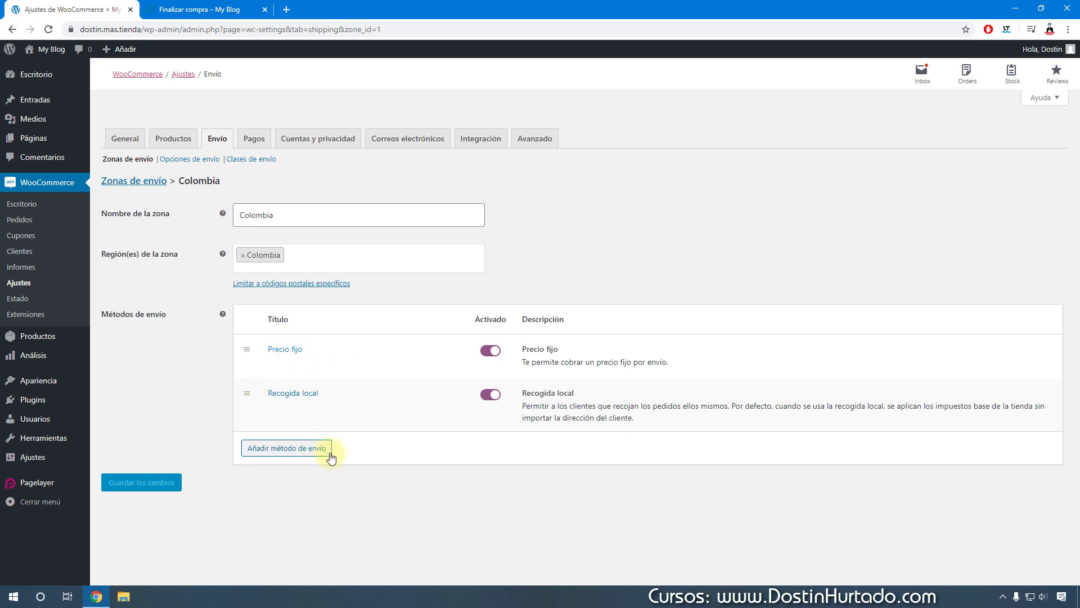
{"action": "left_click", "coordinate": [28, 206]}
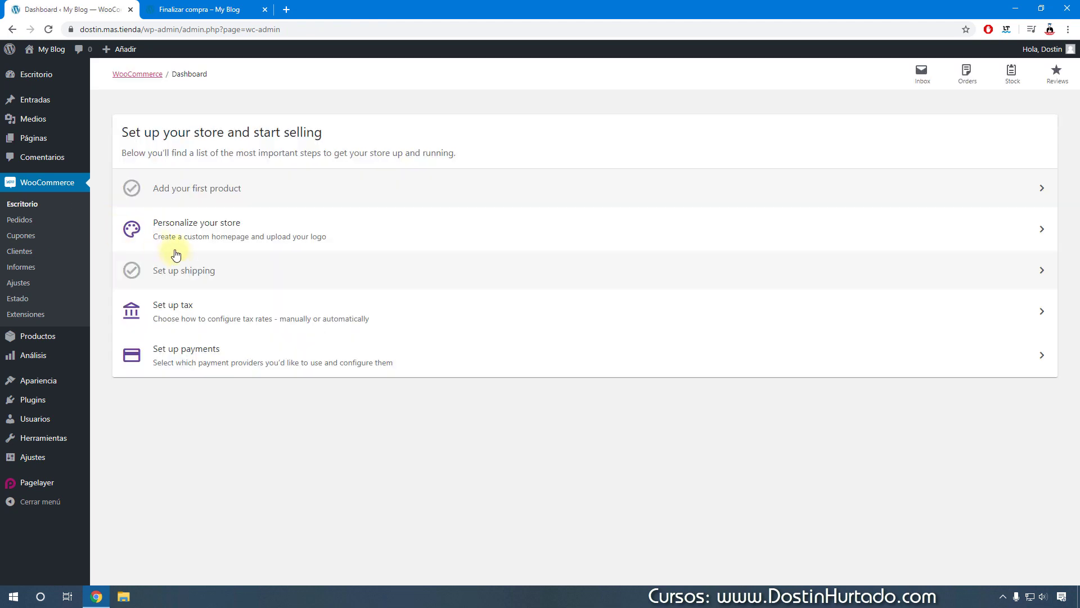
Add and save a CO tax rate of 19% named Impuesto, not applied to shipping
{"action": "left_click", "coordinate": [259, 318]}
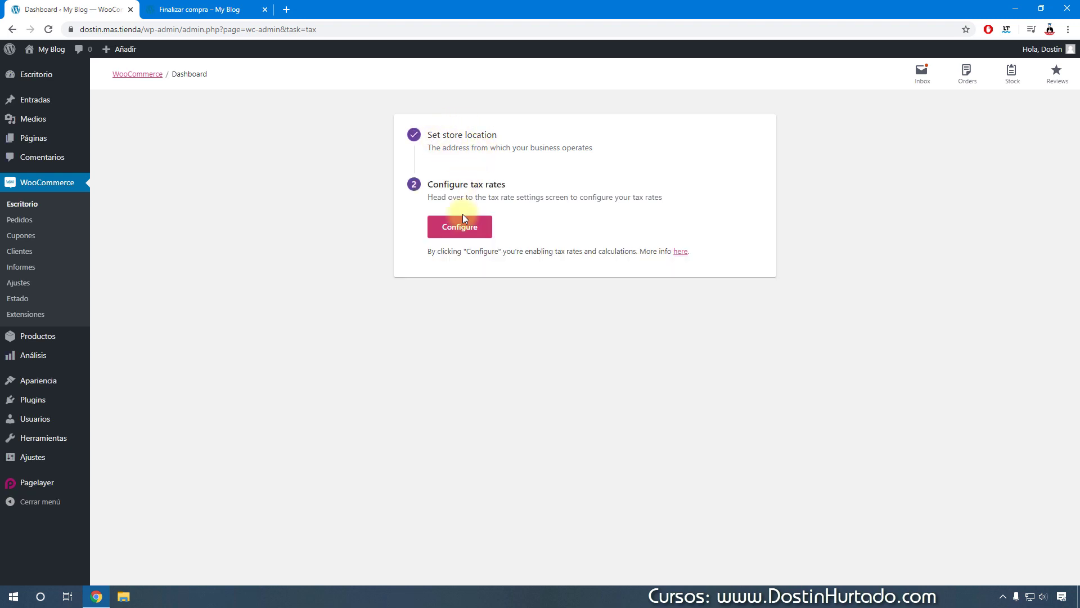
{"action": "left_click", "coordinate": [462, 229]}
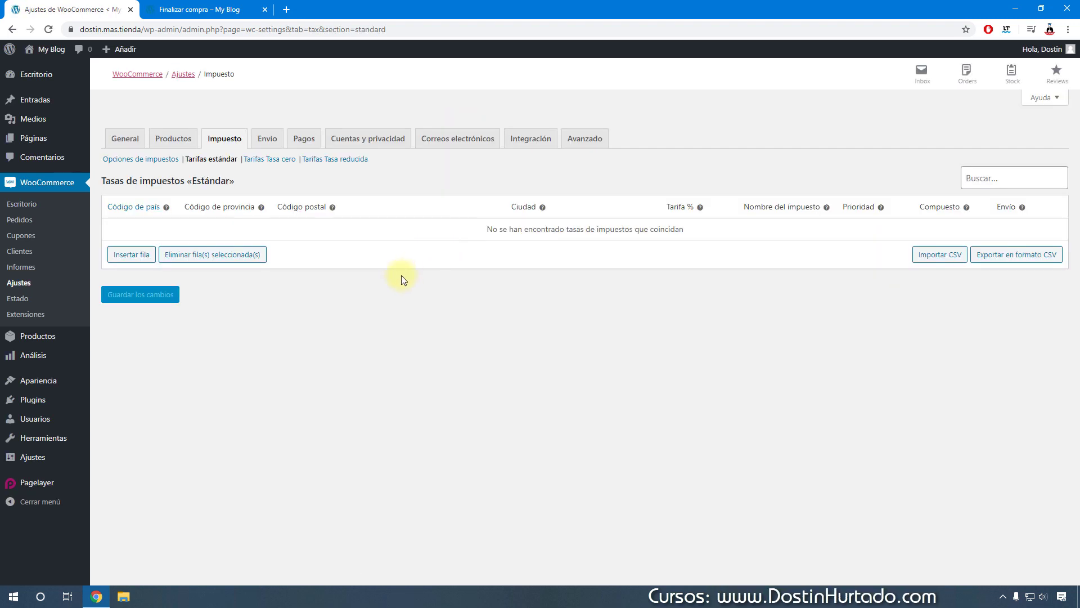
{"action": "left_click", "coordinate": [129, 256]}
{"action": "left_click", "coordinate": [139, 228]}
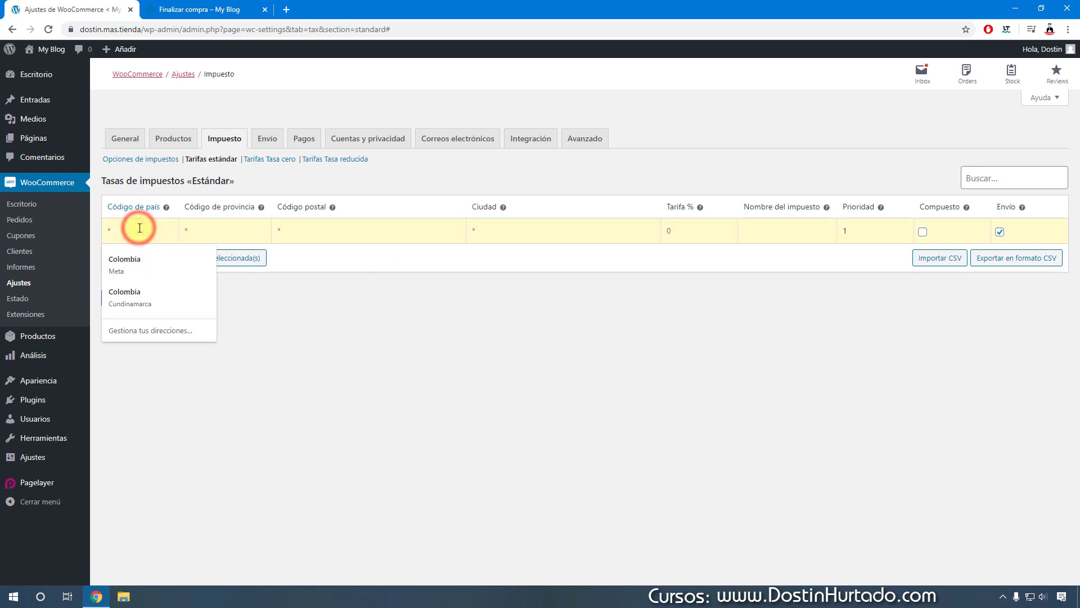
{"action": "type", "text": "CO"}
{"action": "key", "text": "Tab"}
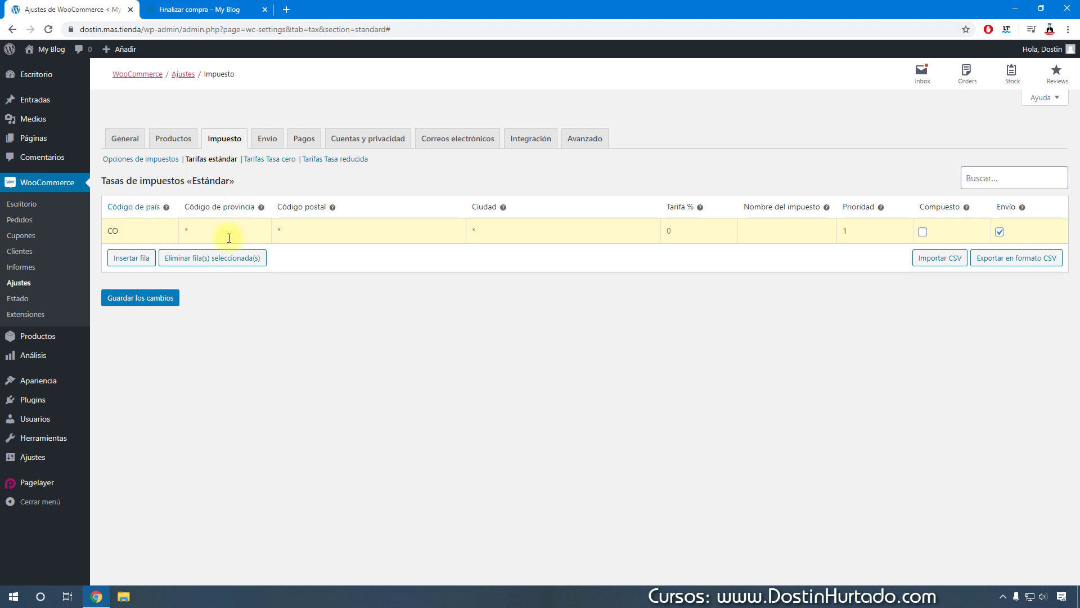
{"action": "left_click", "coordinate": [320, 236]}
{"action": "type", "text": "19"}
{"action": "left_click", "coordinate": [1000, 231]}
{"action": "left_click", "coordinate": [120, 302]}
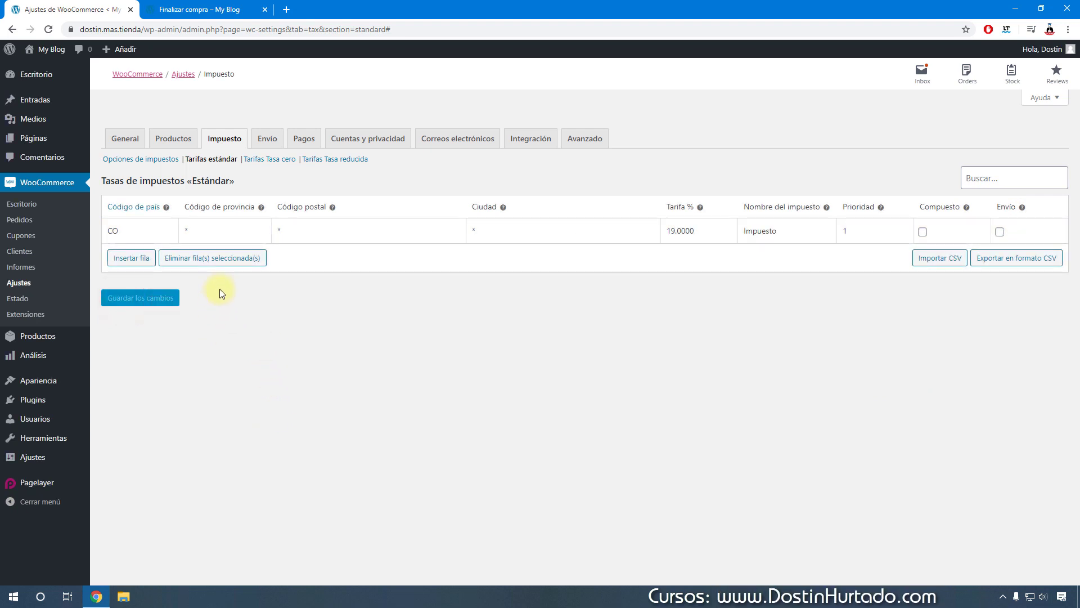
Delete the CO tax rate row and leave for the dashboard without saving
{"action": "left_click", "coordinate": [231, 259]}
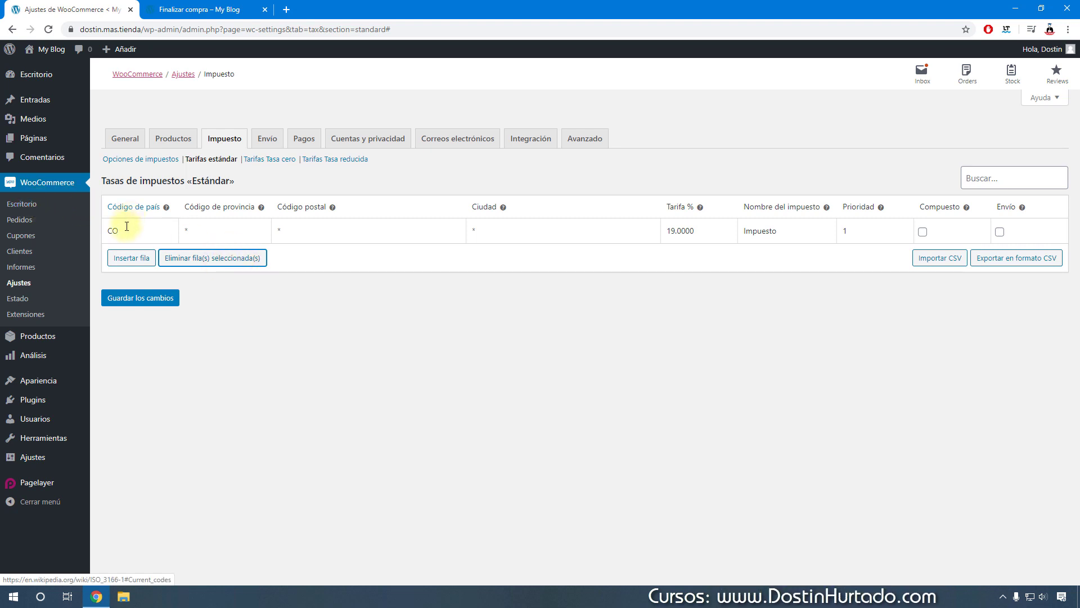
{"action": "left_click", "coordinate": [128, 229]}
{"action": "left_click", "coordinate": [238, 256]}
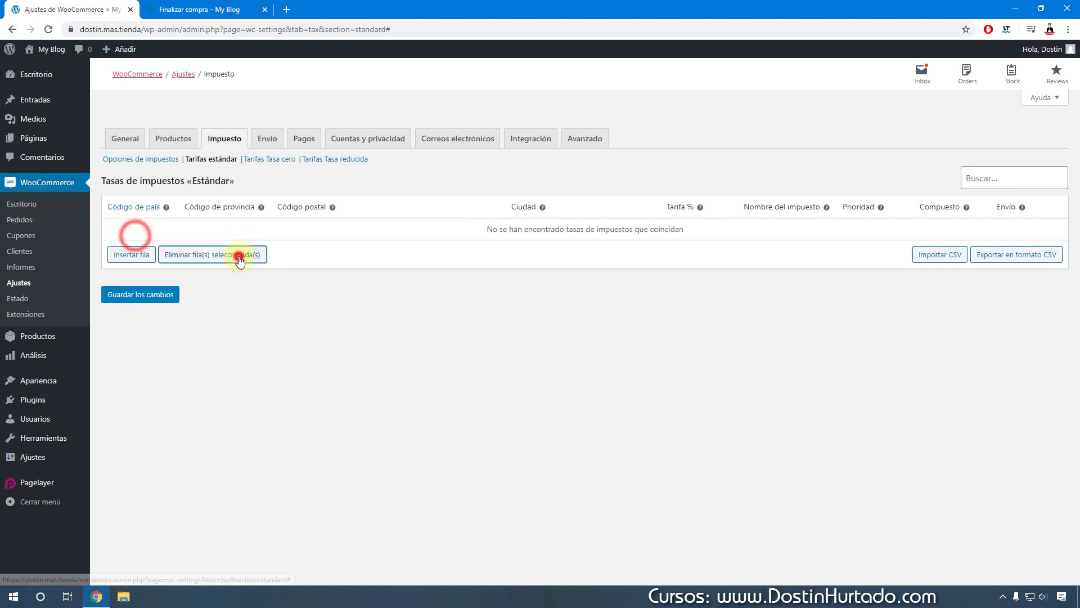
{"action": "left_click", "coordinate": [25, 205]}
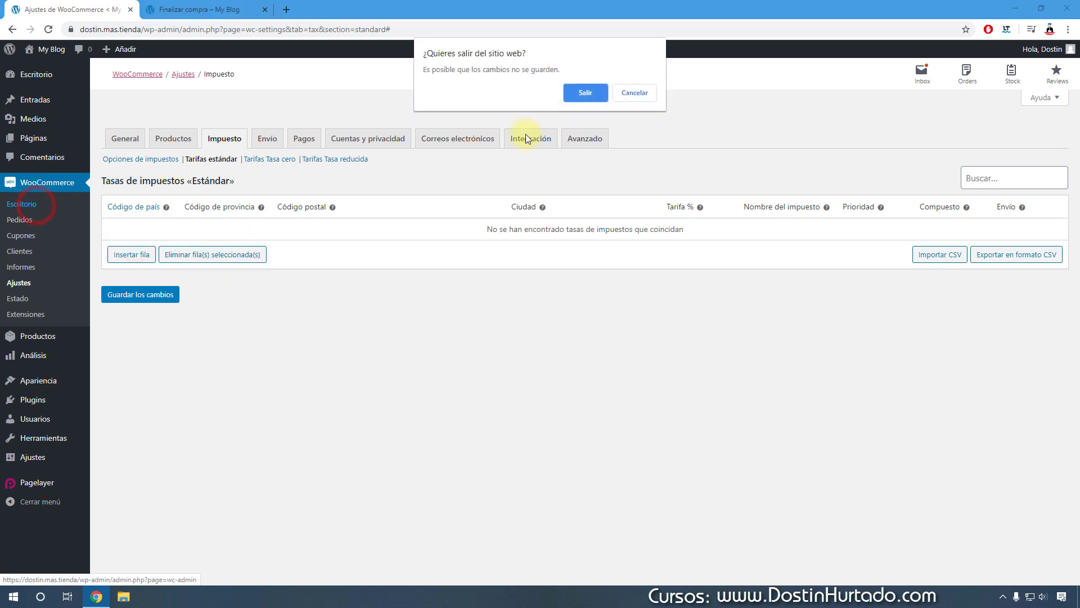
{"action": "left_click", "coordinate": [579, 92]}
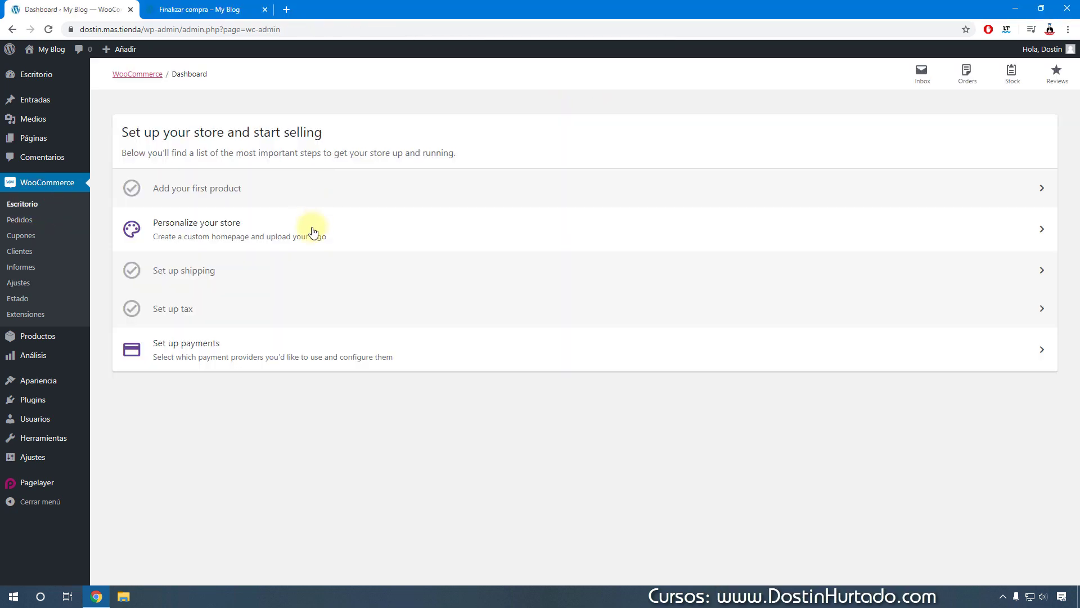
Enable and install PayPal Checkout, attempt the PayPal account connection, then return to the checklist
{"action": "left_click", "coordinate": [212, 358]}
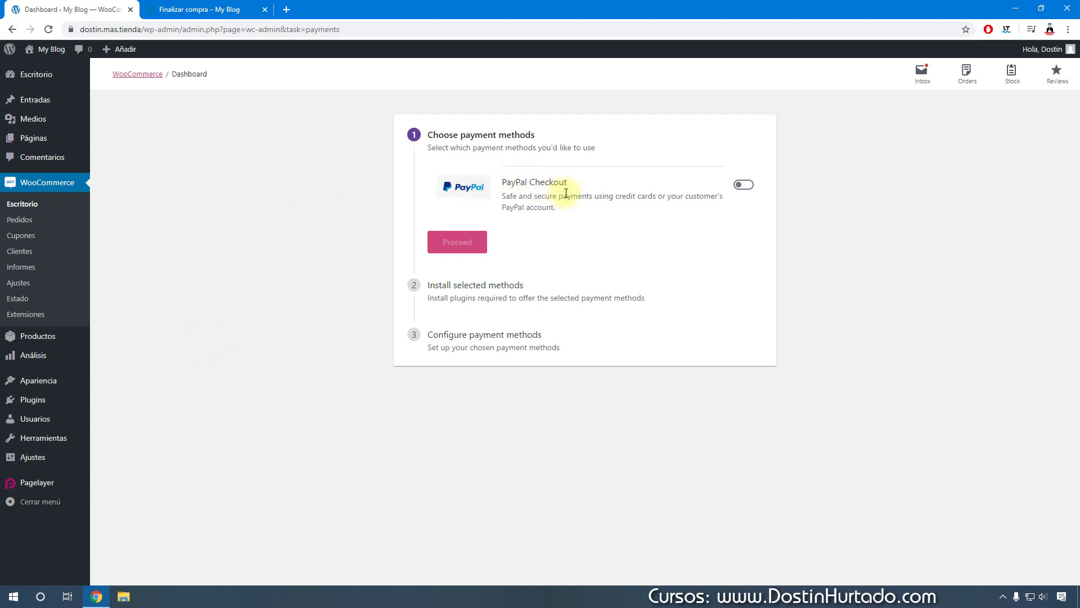
{"action": "left_click_drag", "start_coordinate": [568, 184], "coordinate": [503, 183]}
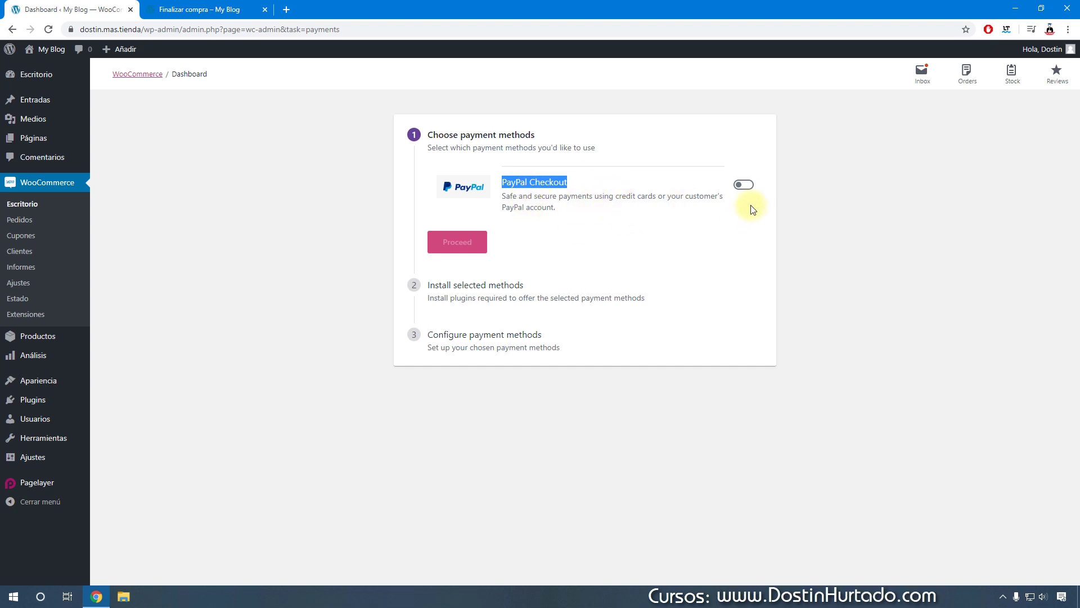
{"action": "left_click", "coordinate": [749, 187]}
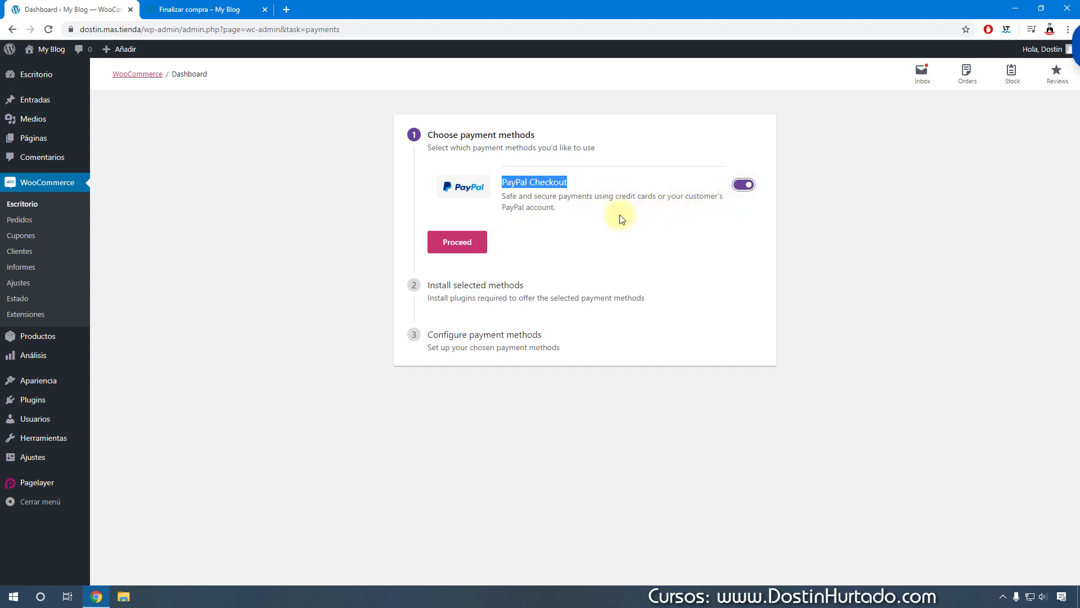
{"action": "left_click", "coordinate": [478, 247]}
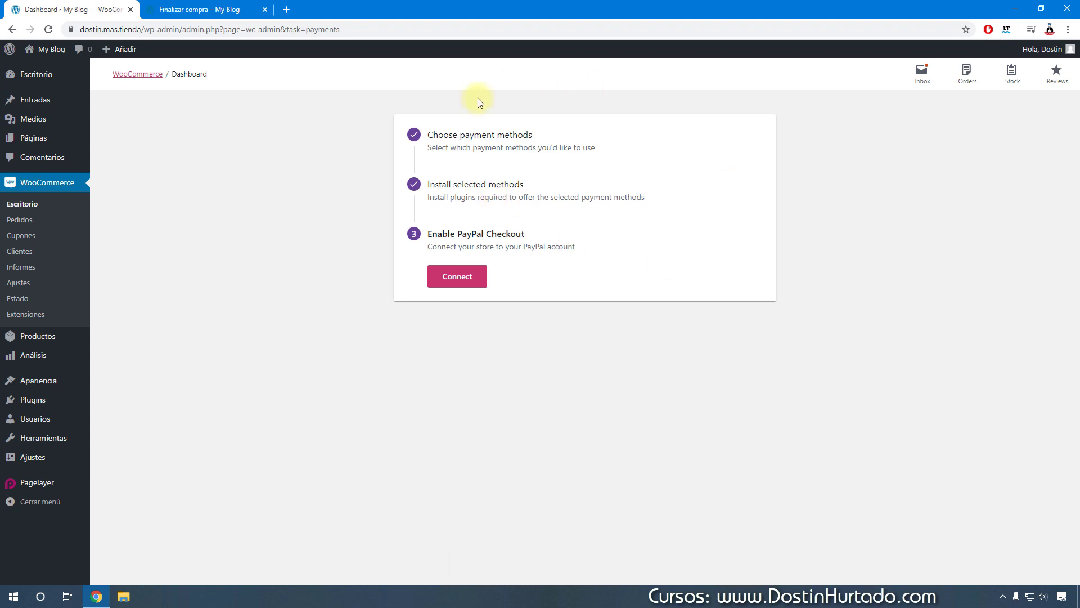
{"action": "left_click", "coordinate": [471, 276]}
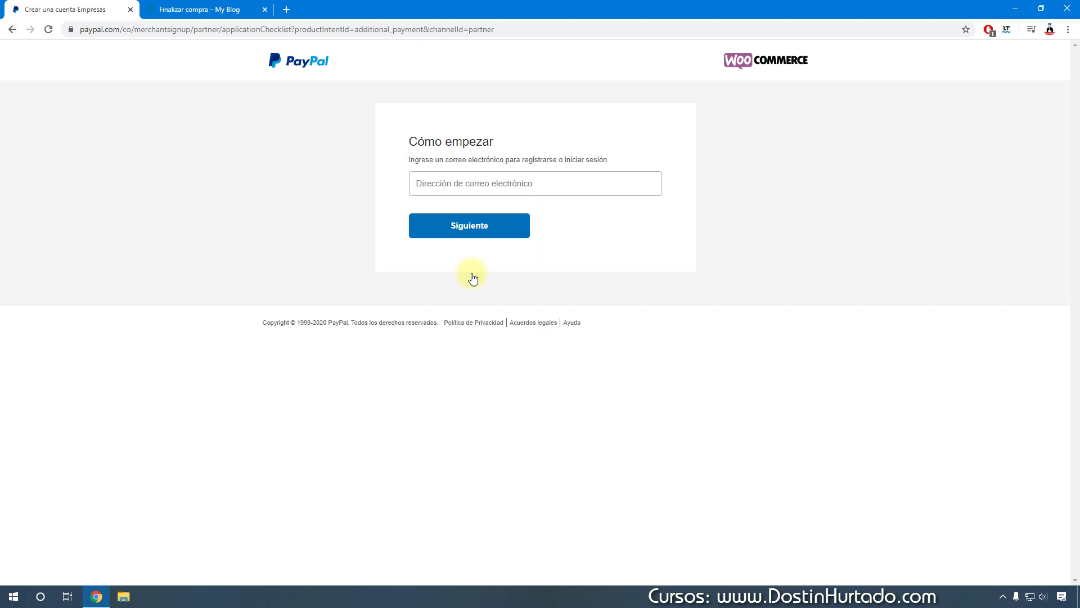
{"action": "left_click", "coordinate": [7, 31]}
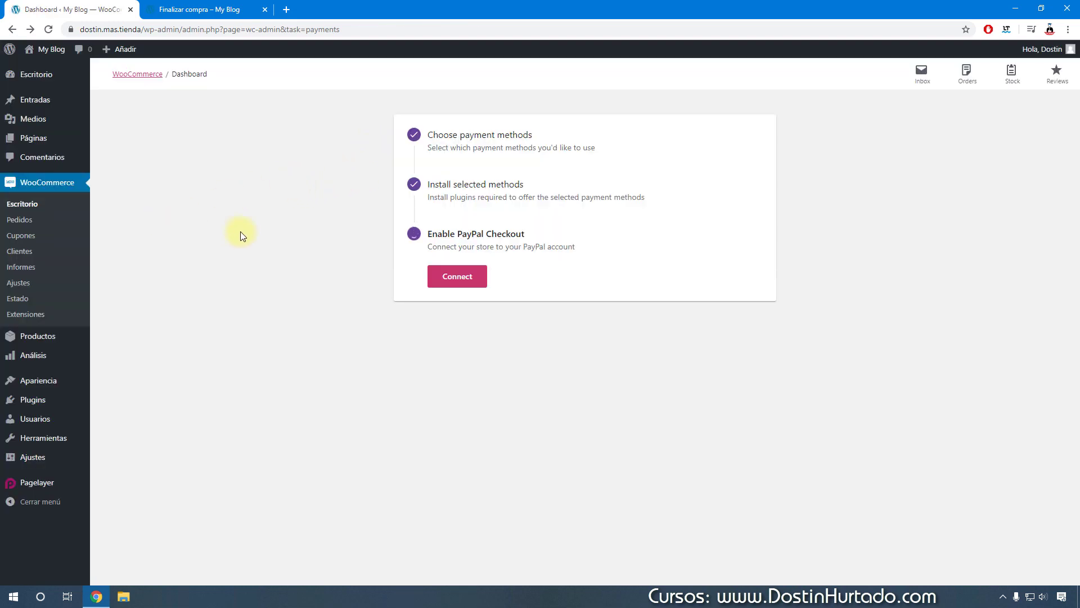
{"action": "left_click", "coordinate": [29, 209]}
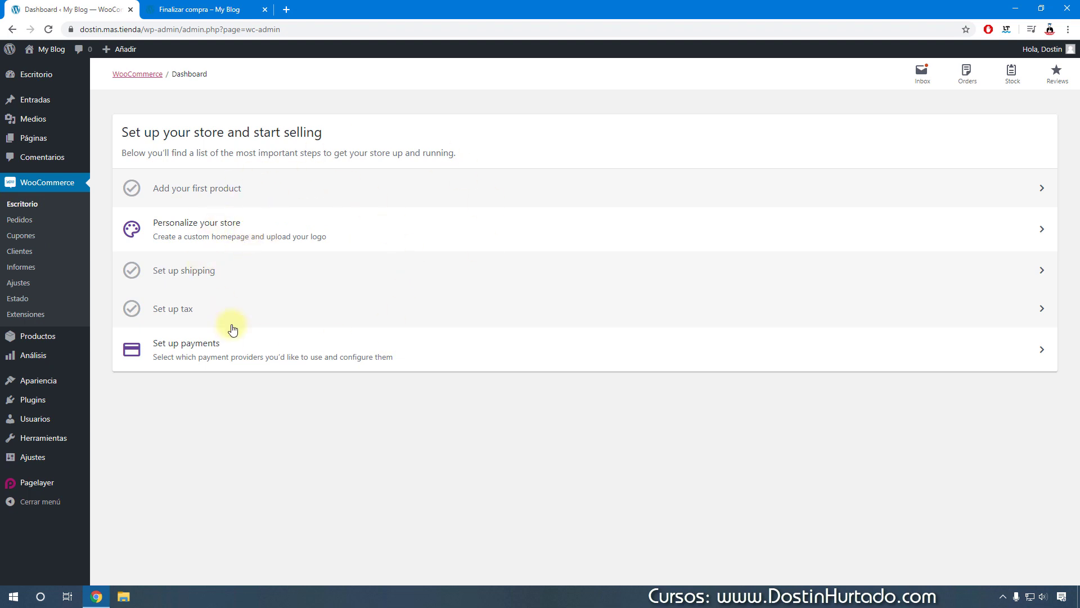
Open WooCommerce Ajustes and scroll through the General tab options
{"action": "left_click", "coordinate": [22, 283]}
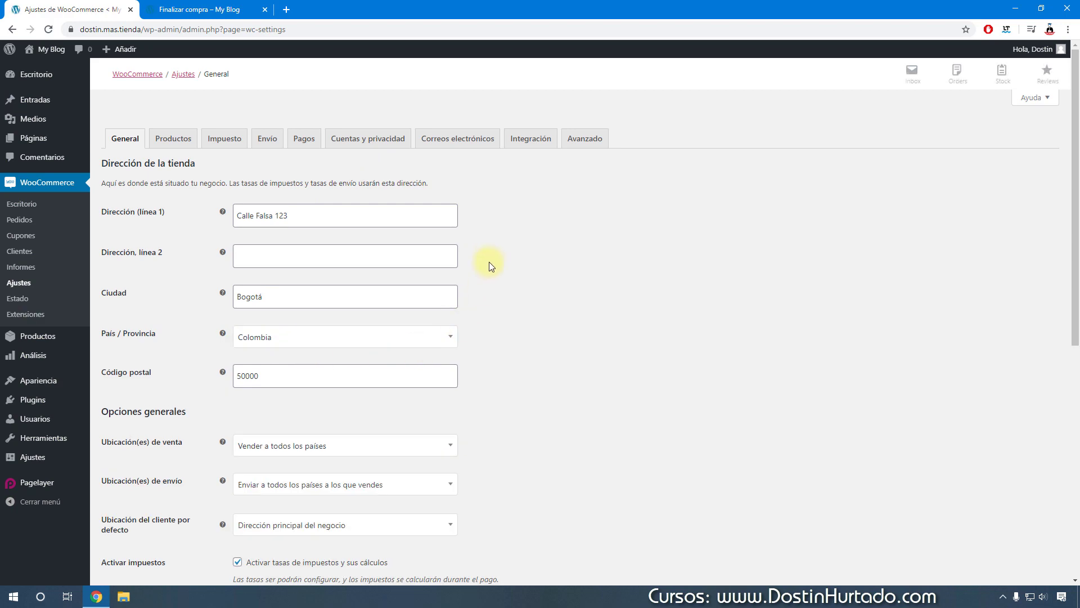
{"action": "scroll", "coordinate": [504, 248], "scroll_direction": "down", "scroll_amount": 5}
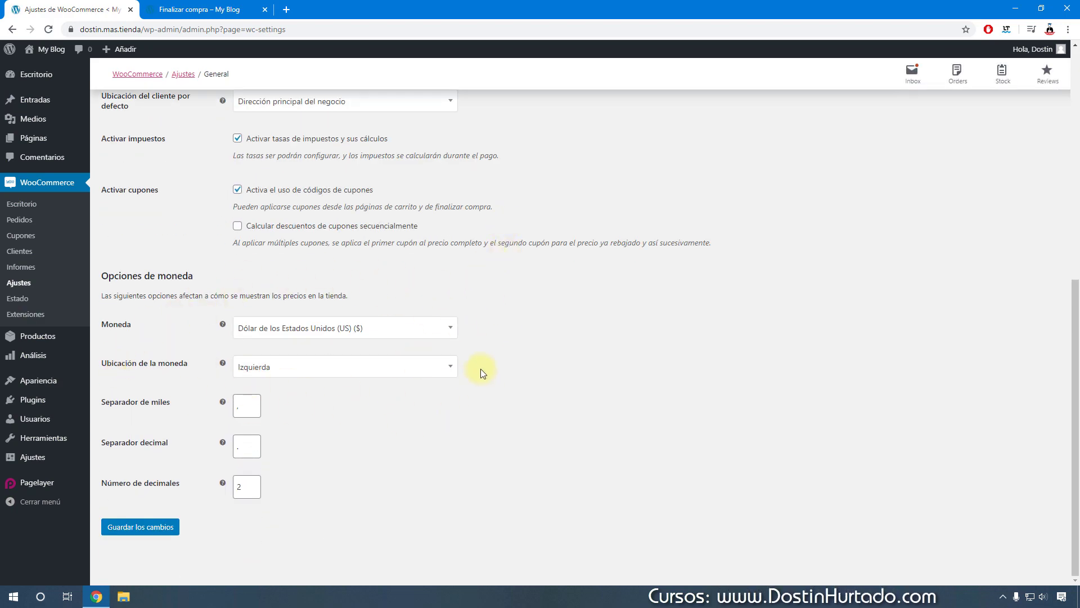
{"action": "scroll", "coordinate": [393, 397], "scroll_direction": "up", "scroll_amount": 7}
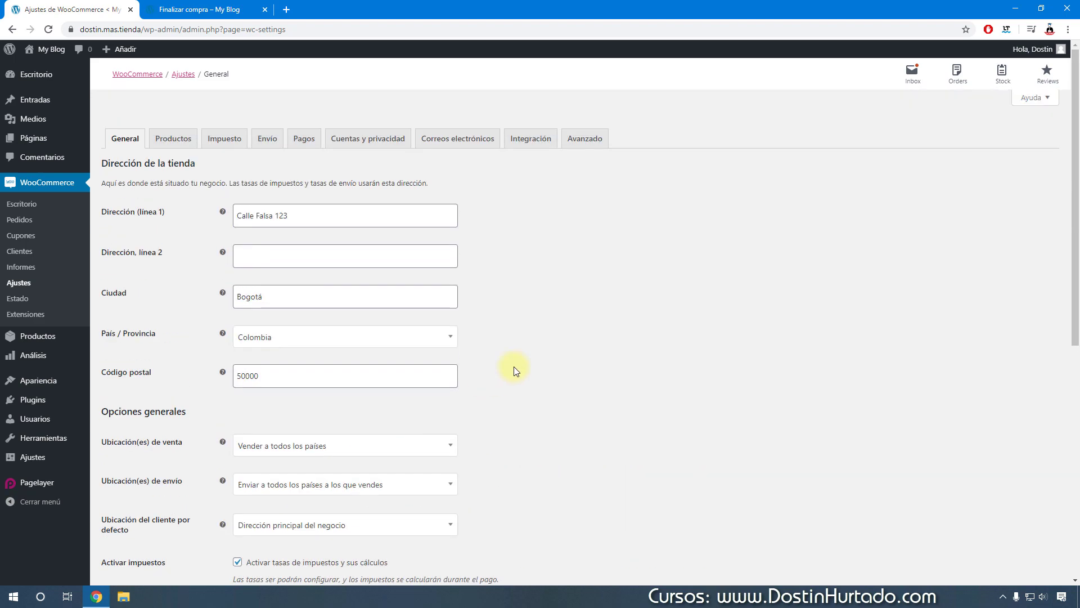
Switch to the Productos settings and review the shop page, measurement units and review options
{"action": "left_click", "coordinate": [177, 150]}
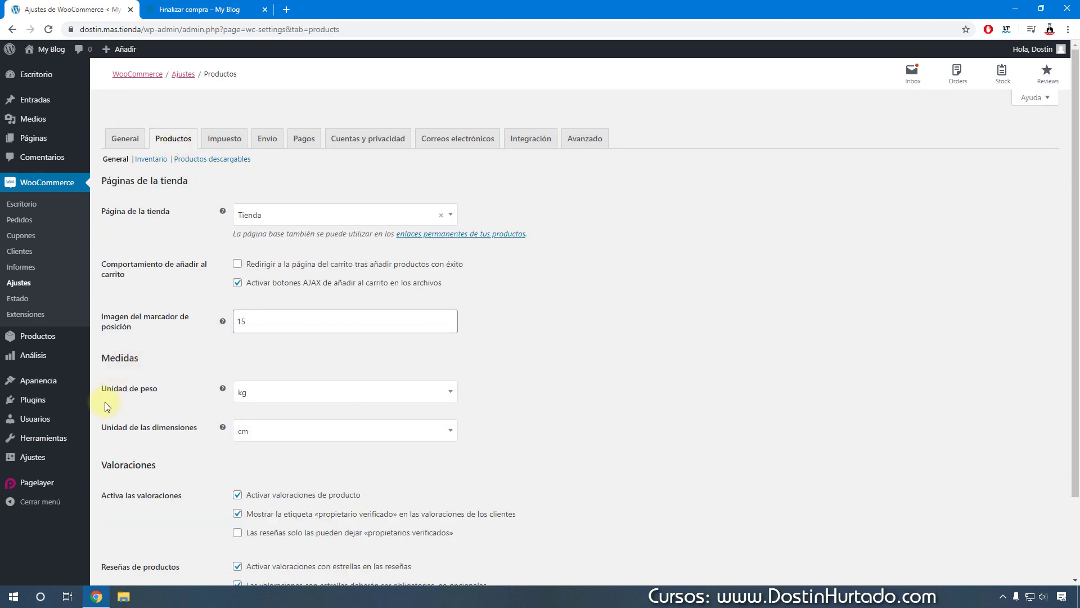
{"action": "scroll", "coordinate": [361, 448], "scroll_direction": "down", "scroll_amount": 3}
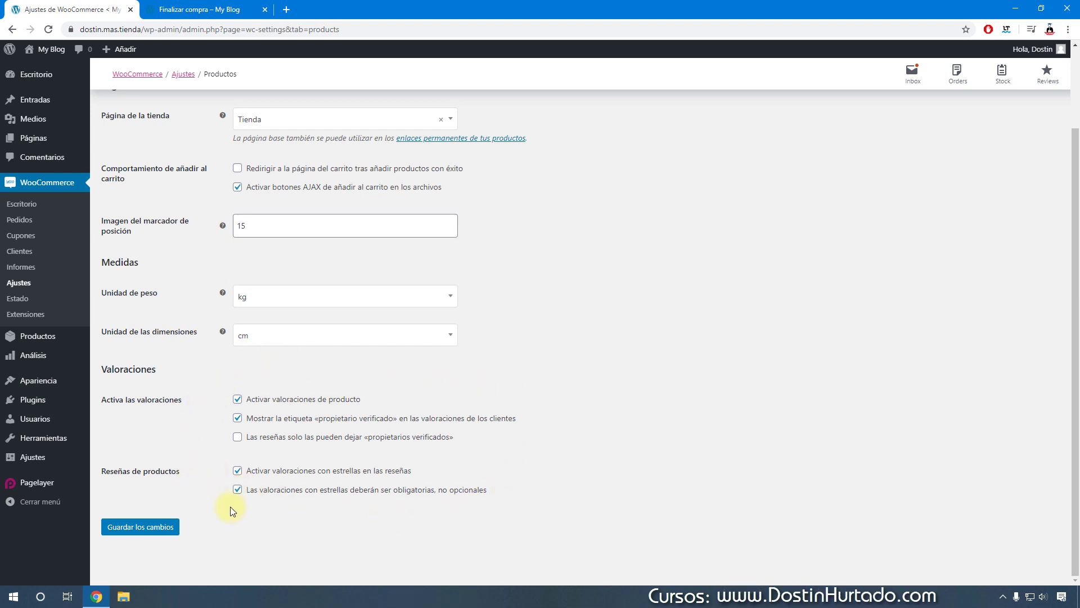
{"action": "scroll", "coordinate": [466, 428], "scroll_direction": "up", "scroll_amount": 3}
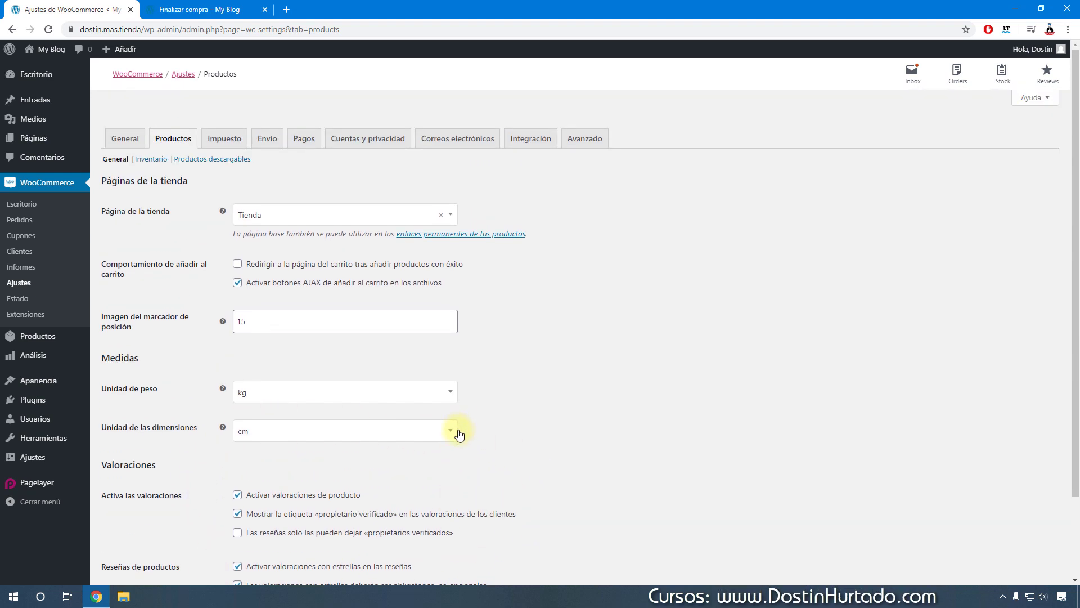
{"action": "scroll", "coordinate": [465, 441], "scroll_direction": "down", "scroll_amount": 3}
{"action": "scroll", "coordinate": [519, 393], "scroll_direction": "up", "scroll_amount": 3}
In the Inventario section, review the low-stock threshold, notifications and the 60-minute stock hold
{"action": "left_click", "coordinate": [158, 160]}
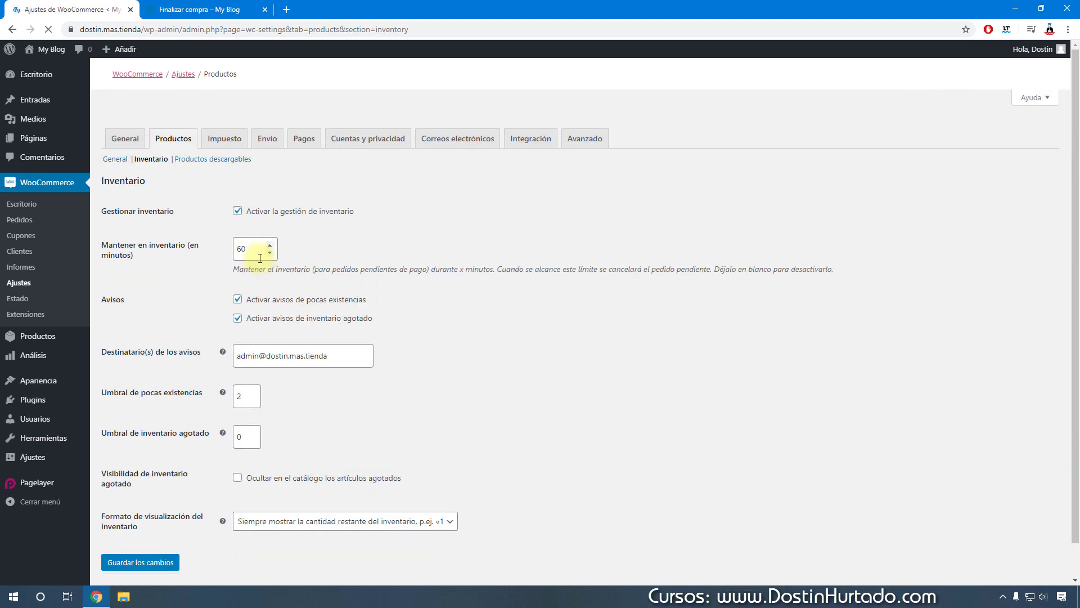
{"action": "double_click", "coordinate": [240, 396]}
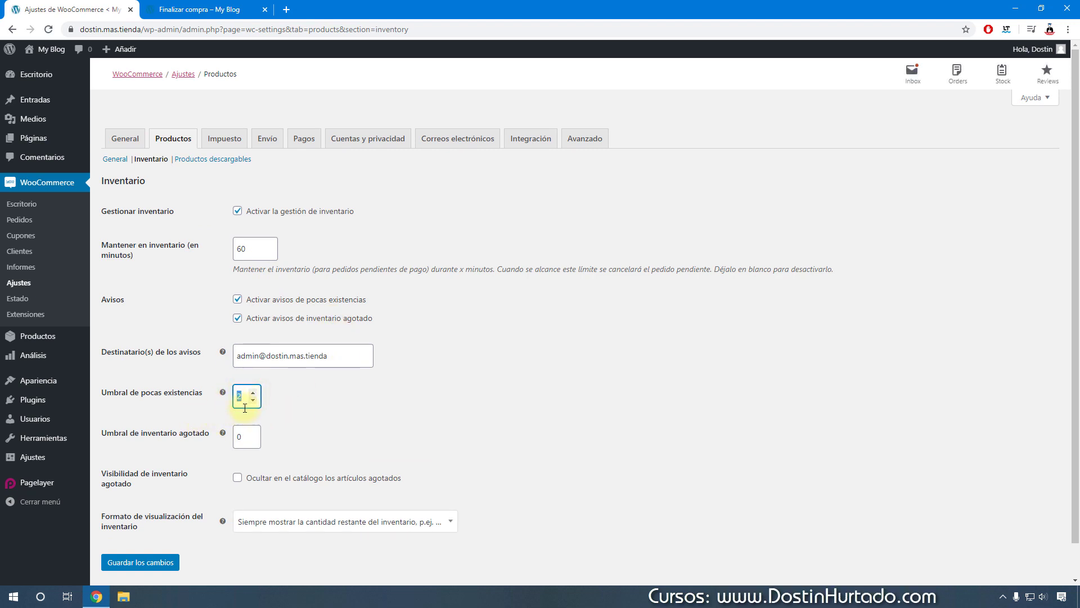
{"action": "left_click_drag", "start_coordinate": [207, 397], "coordinate": [107, 393]}
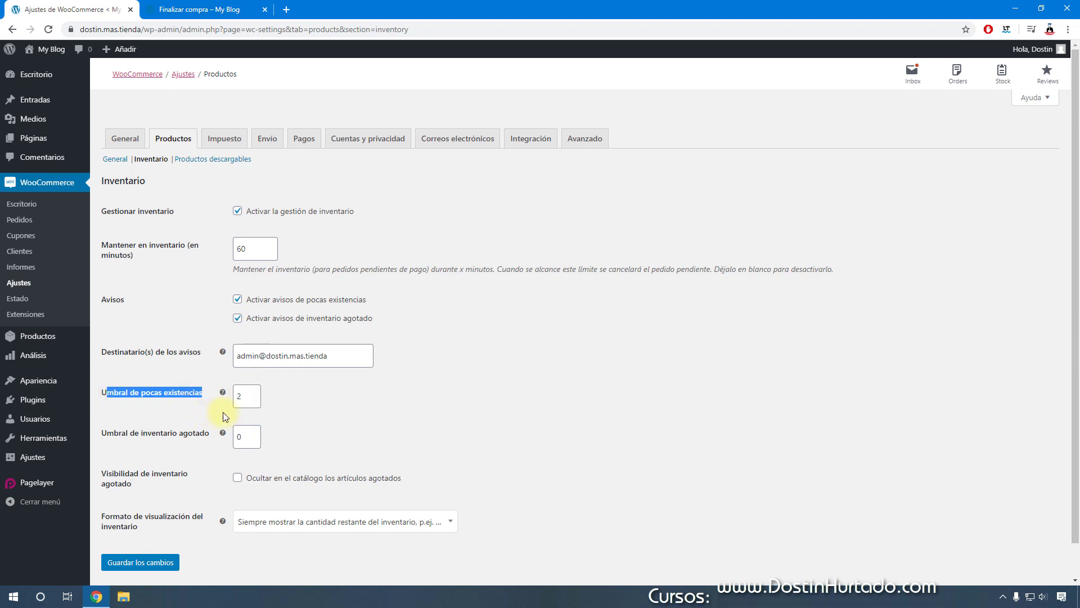
{"action": "left_click", "coordinate": [285, 406]}
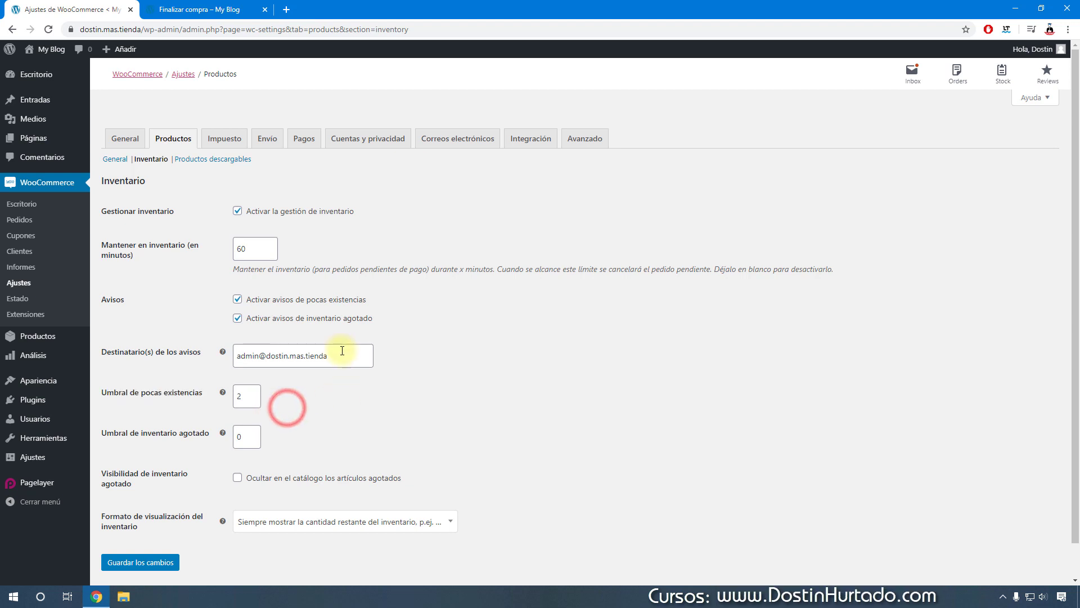
{"action": "double_click", "coordinate": [122, 297]}
{"action": "left_click", "coordinate": [136, 315]}
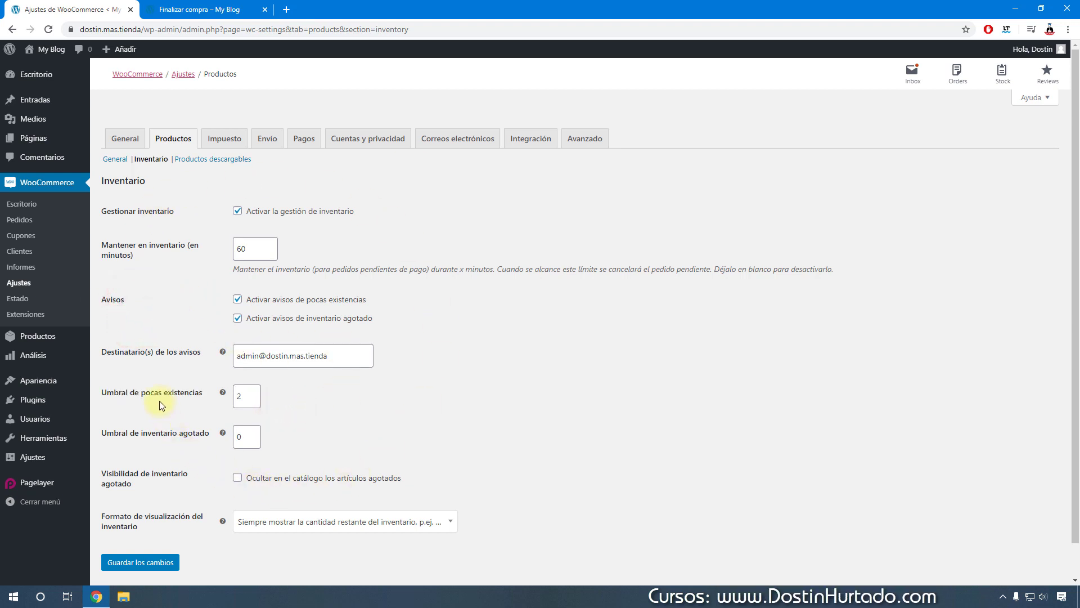
{"action": "left_click", "coordinate": [260, 248]}
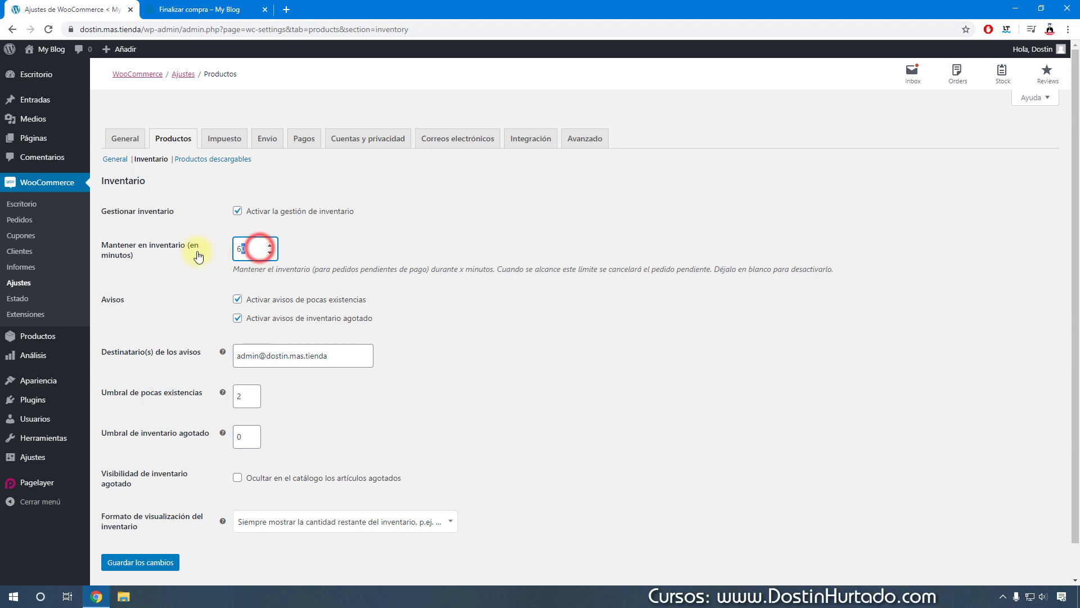
{"action": "triple_click", "coordinate": [135, 254]}
{"action": "left_click", "coordinate": [136, 277]}
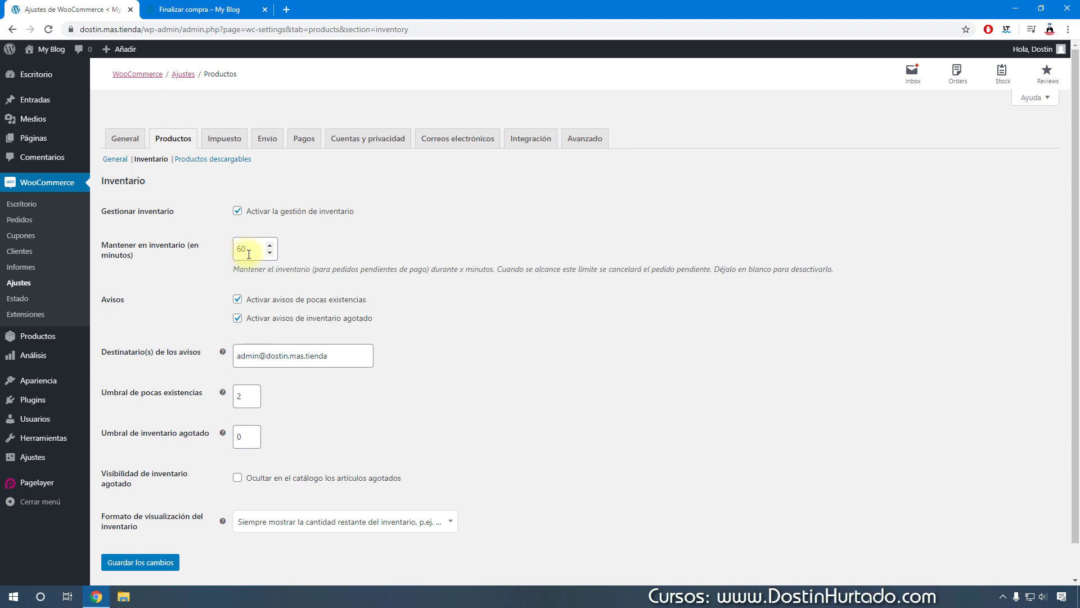
{"action": "left_click_drag", "start_coordinate": [241, 251], "coordinate": [252, 249]}
In the downloadable products settings, leave the download method at Forzar descargas
{"action": "left_click", "coordinate": [206, 159]}
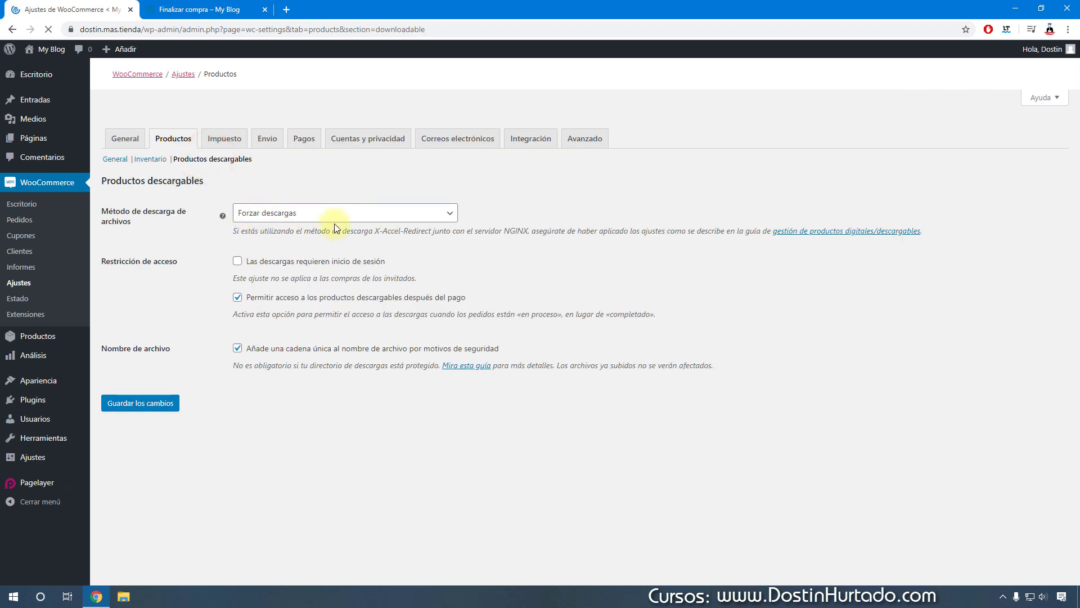
{"action": "left_click", "coordinate": [303, 225]}
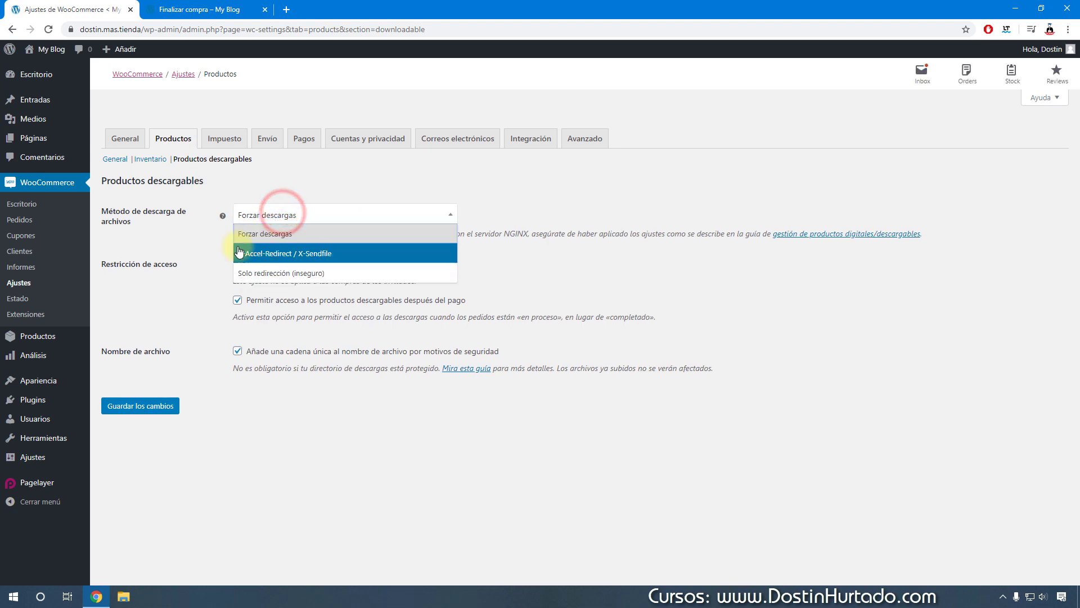
{"action": "left_click", "coordinate": [288, 185]}
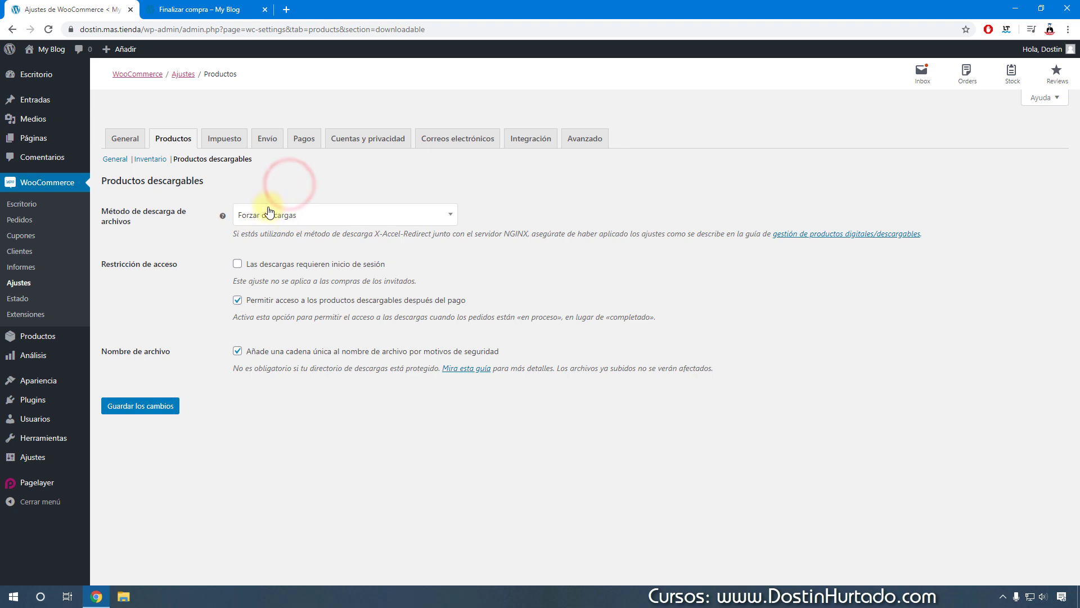
{"action": "left_click", "coordinate": [224, 139]}
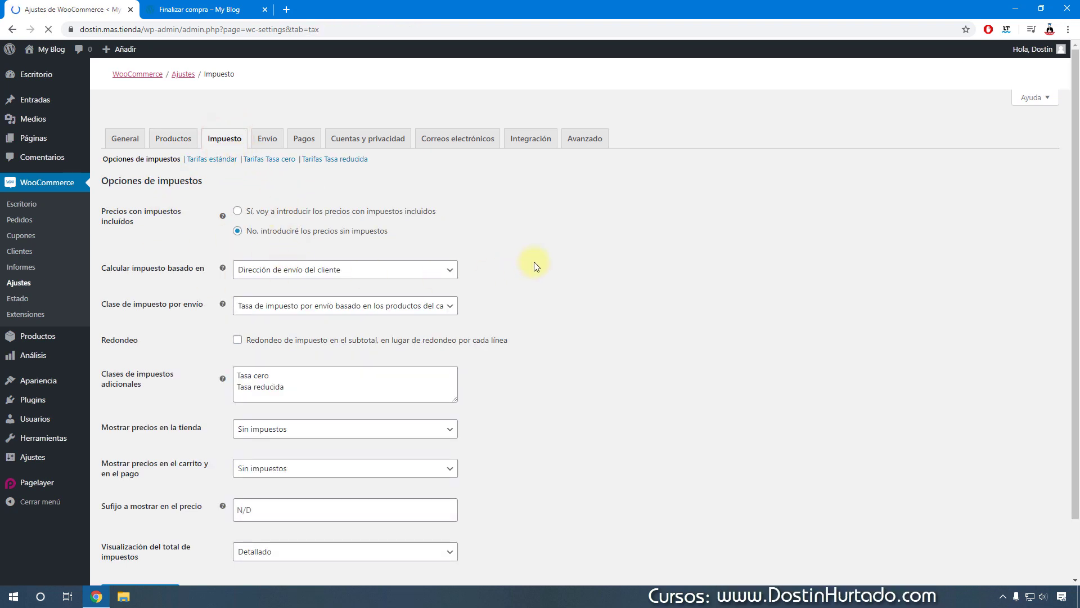
Review the Impuesto options, with prices entered without tax and tax based on shipping address, then open Envío shipping zones
{"action": "scroll", "coordinate": [526, 263], "scroll_direction": "down", "scroll_amount": 2}
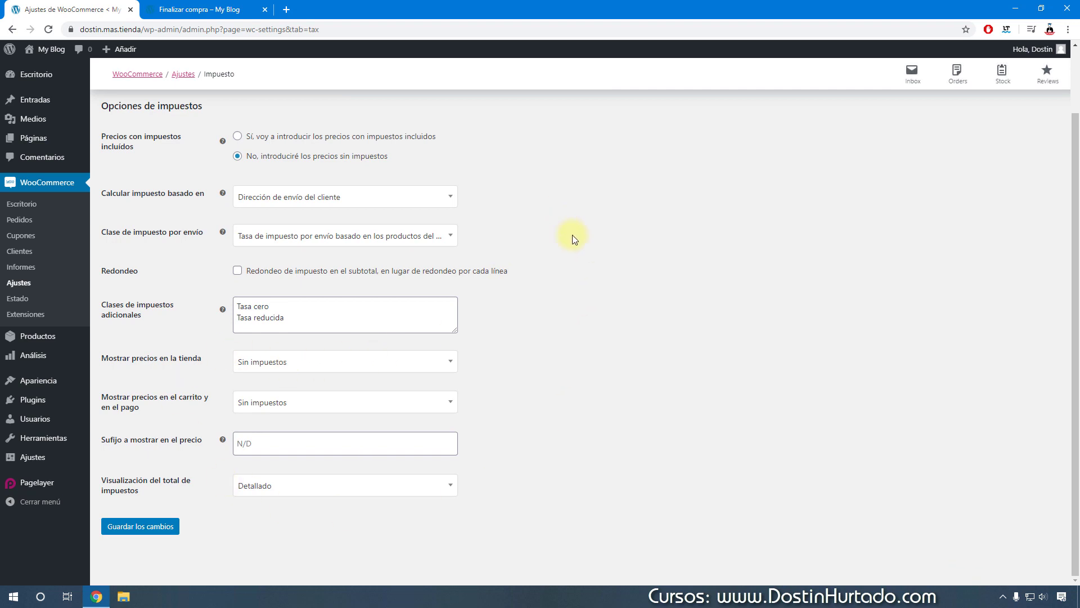
{"action": "scroll", "coordinate": [572, 239], "scroll_direction": "up", "scroll_amount": 2}
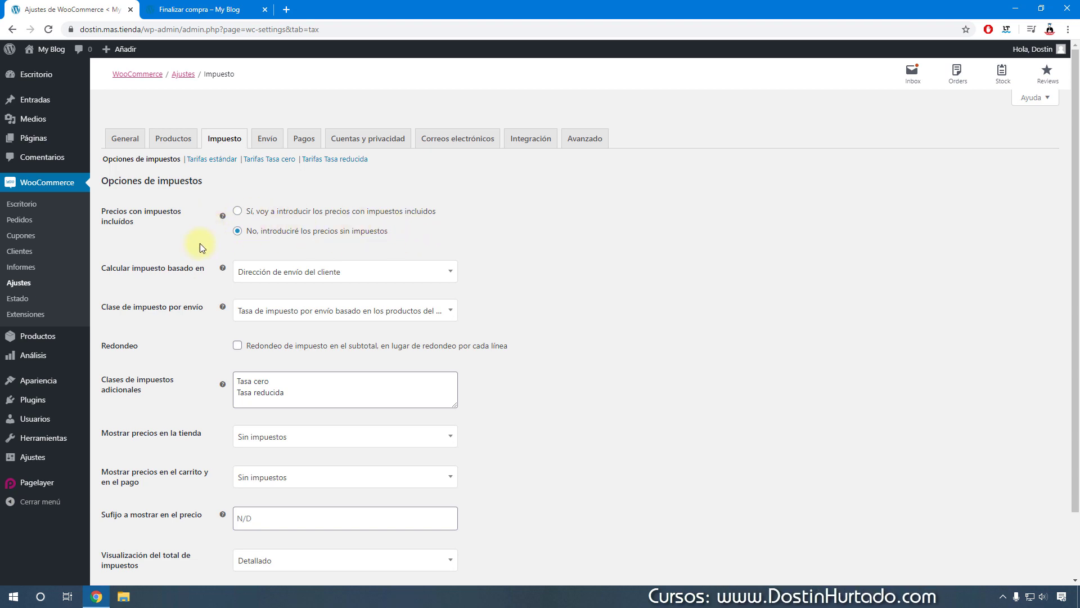
{"action": "scroll", "coordinate": [185, 281], "scroll_direction": "down", "scroll_amount": 2}
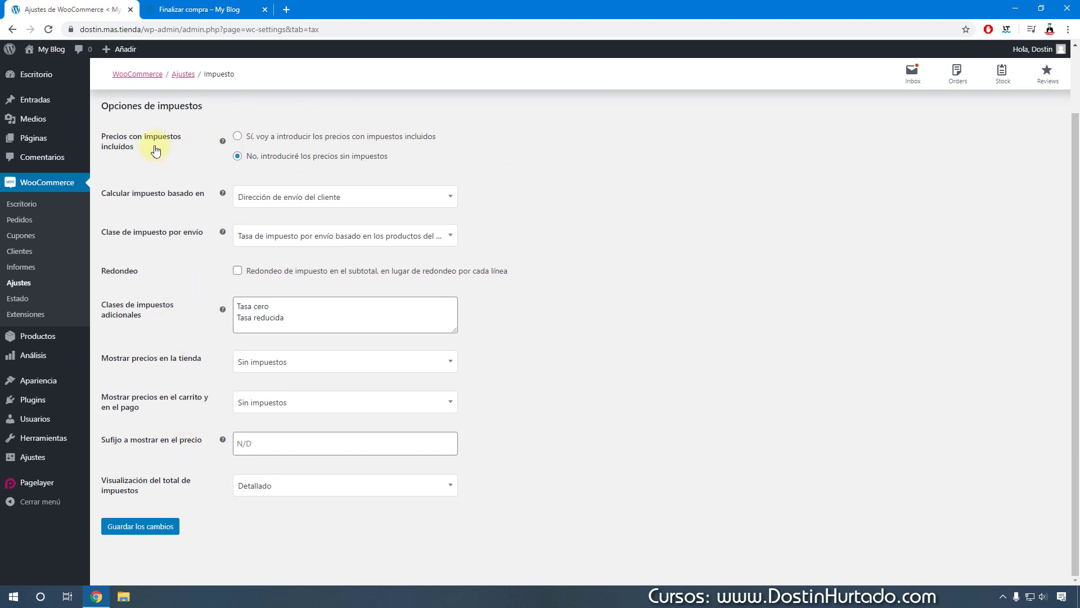
{"action": "scroll", "coordinate": [506, 225], "scroll_direction": "up", "scroll_amount": 1}
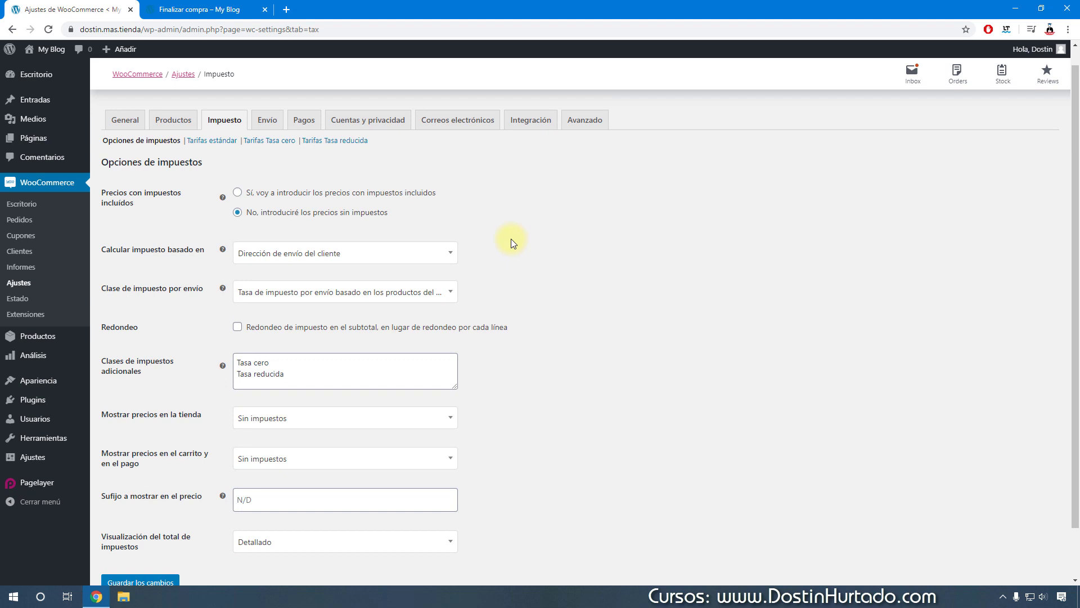
{"action": "left_click", "coordinate": [268, 120]}
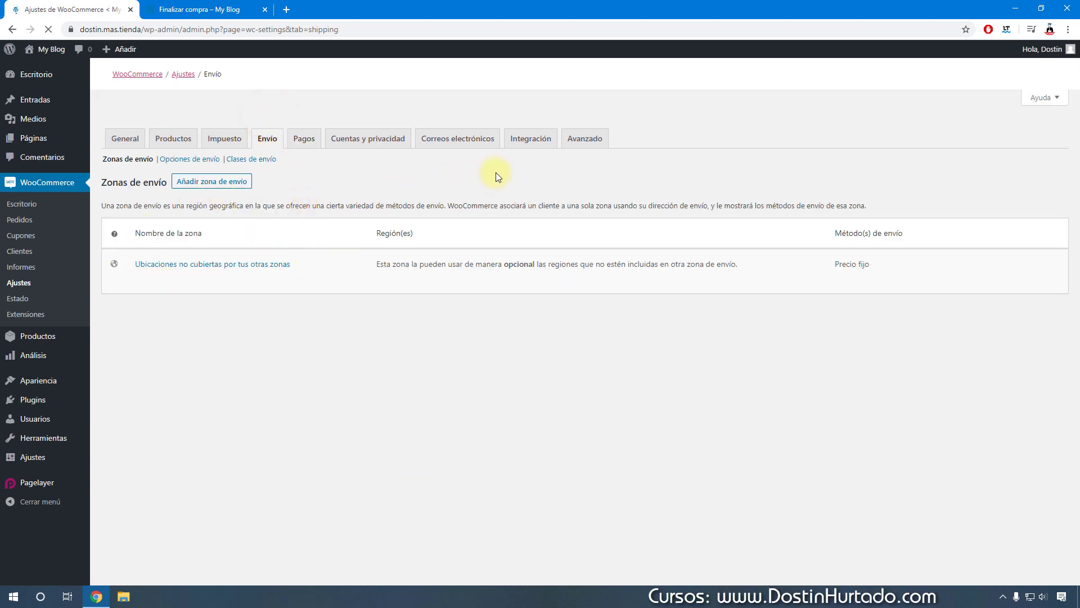
On Cuentas y privacidad, try the account-creation and checkout login options, then turn the checkout login back off
{"action": "left_click", "coordinate": [387, 144]}
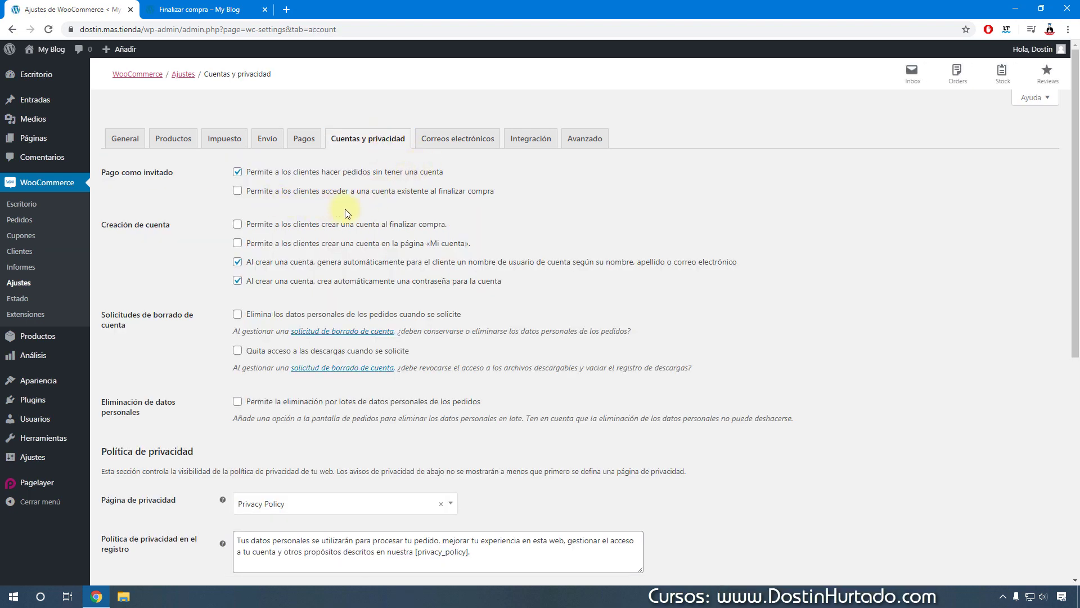
{"action": "left_click", "coordinate": [268, 243]}
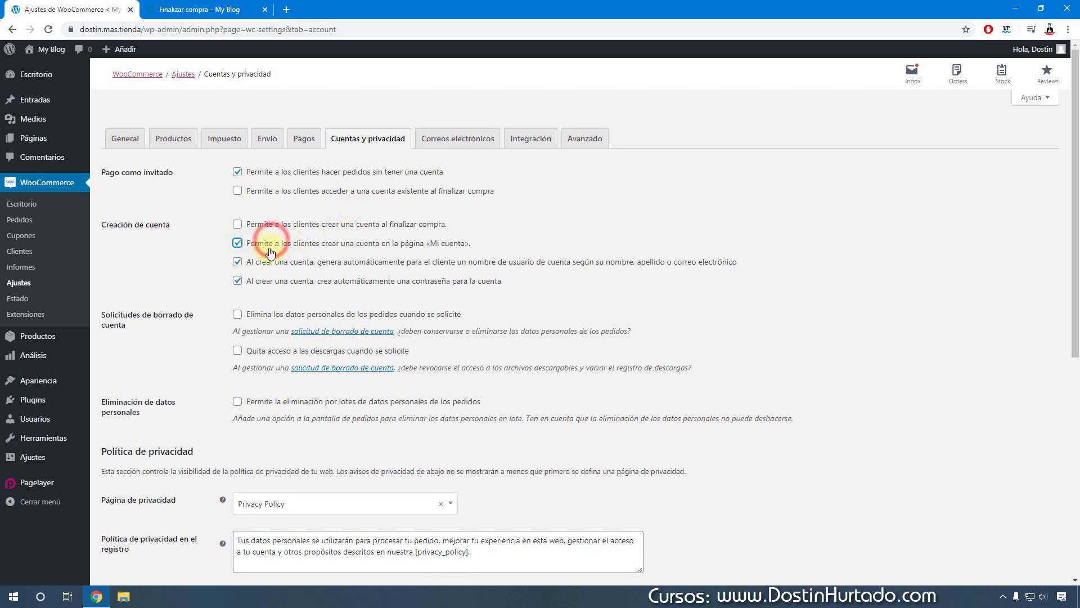
{"action": "double_click", "coordinate": [477, 242]}
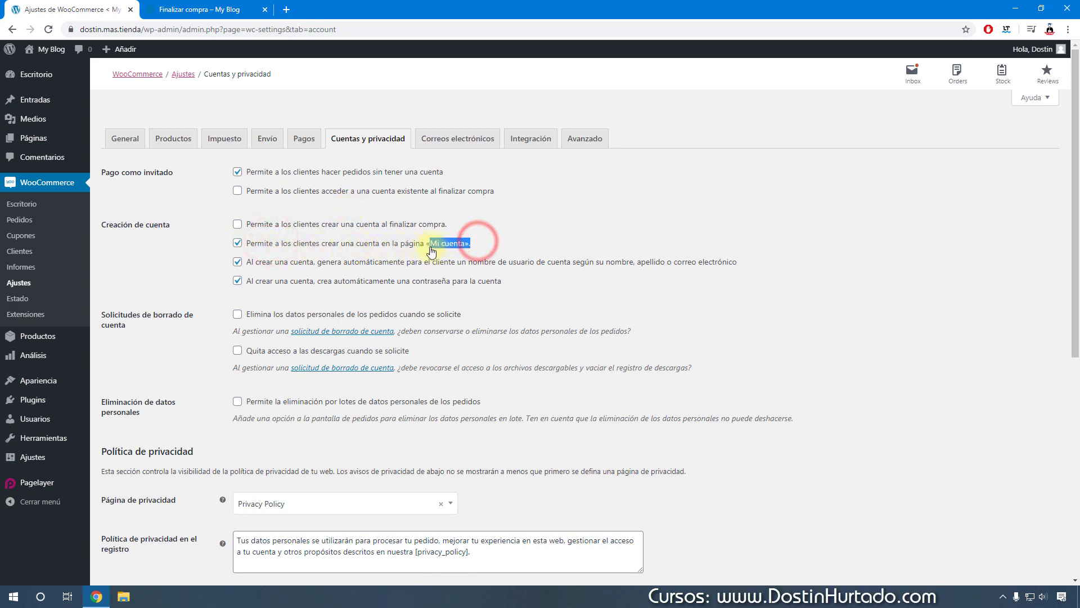
{"action": "left_click", "coordinate": [499, 240]}
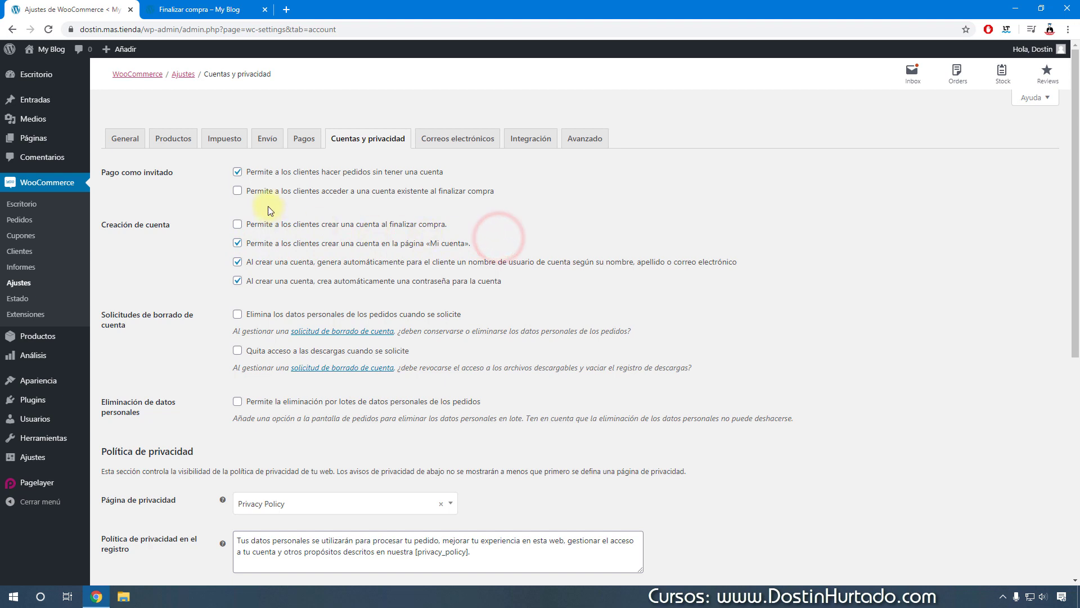
{"action": "left_click", "coordinate": [286, 196]}
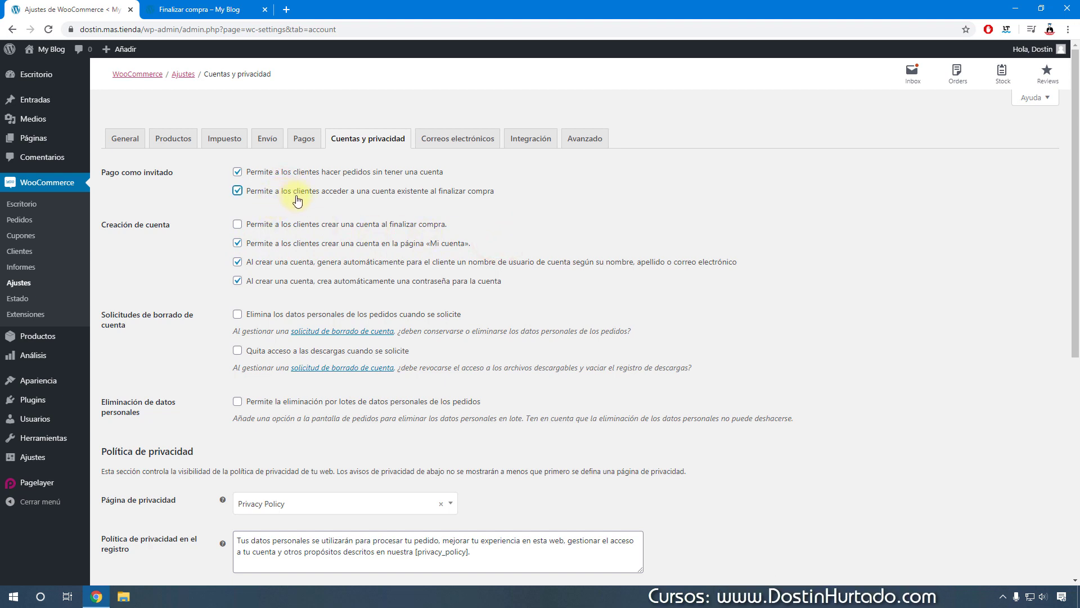
{"action": "left_click", "coordinate": [288, 195]}
Review the remaining privacy options, then reload the page and leave without saving
{"action": "scroll", "coordinate": [329, 253], "scroll_direction": "down", "scroll_amount": 3}
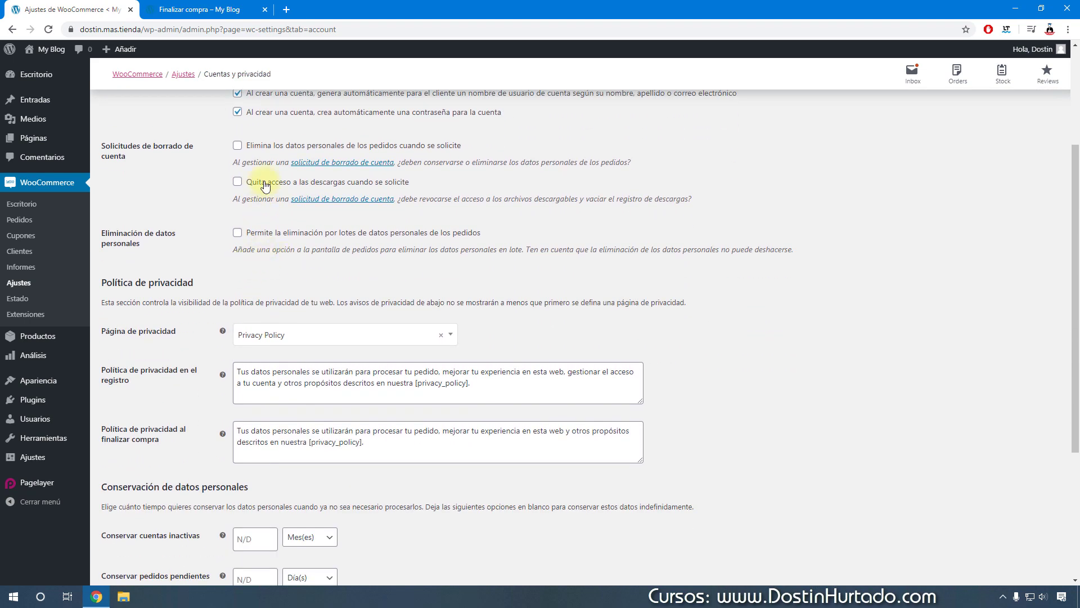
{"action": "scroll", "coordinate": [506, 253], "scroll_direction": "down", "scroll_amount": 3}
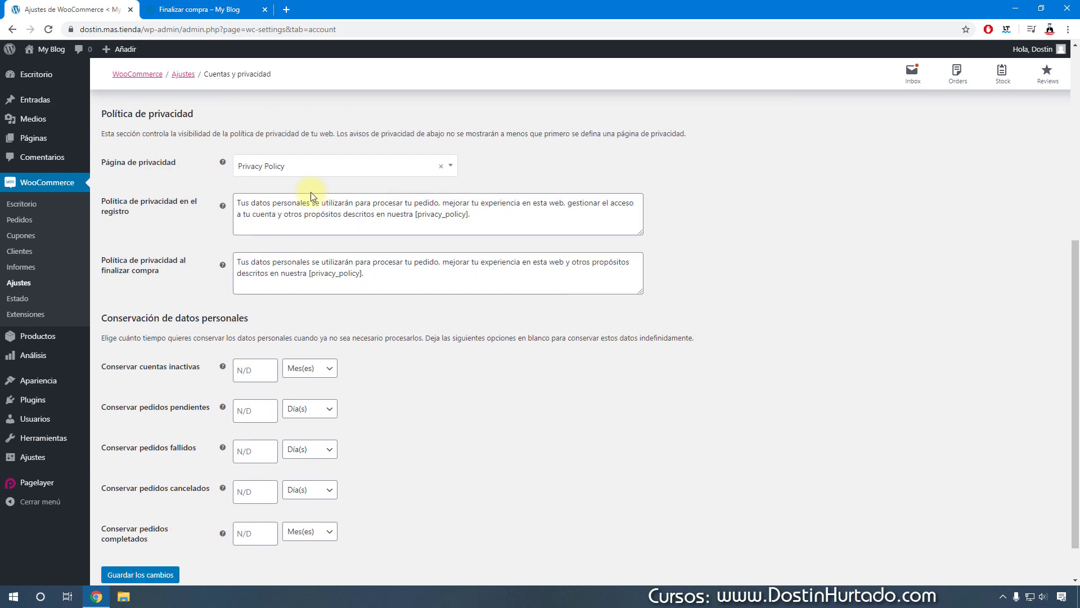
{"action": "scroll", "coordinate": [579, 290], "scroll_direction": "up", "scroll_amount": 5}
{"action": "scroll", "coordinate": [580, 291], "scroll_direction": "up", "scroll_amount": 1}
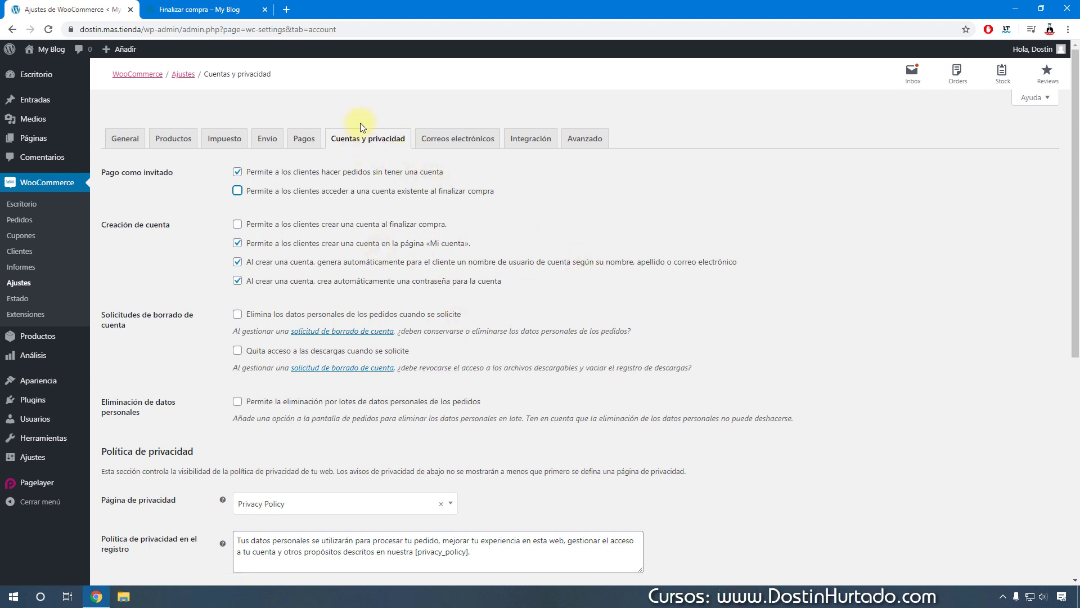
{"action": "left_click", "coordinate": [380, 138]}
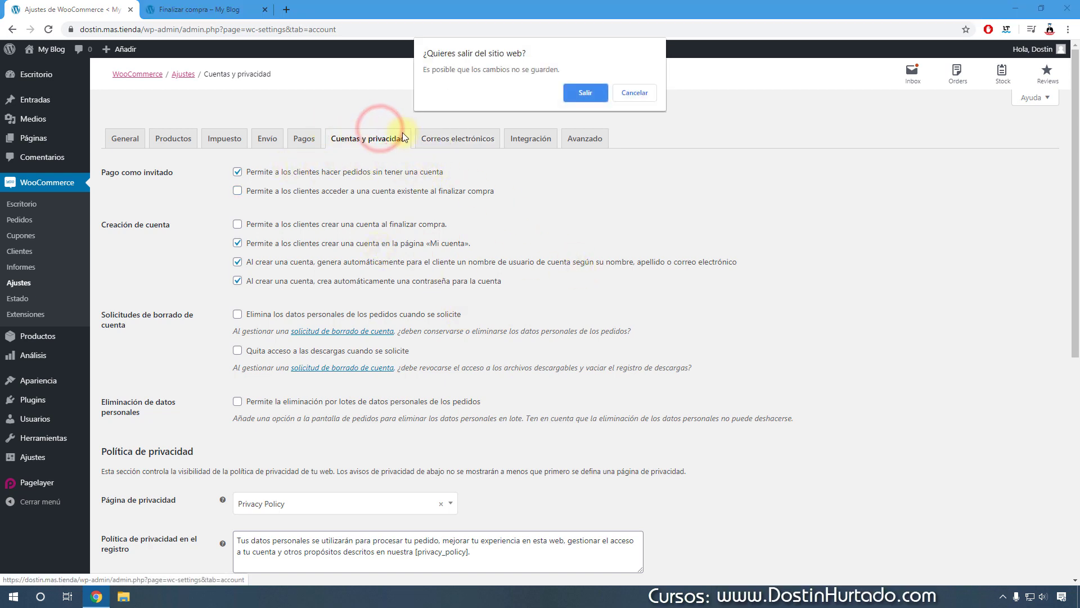
{"action": "left_click", "coordinate": [584, 93]}
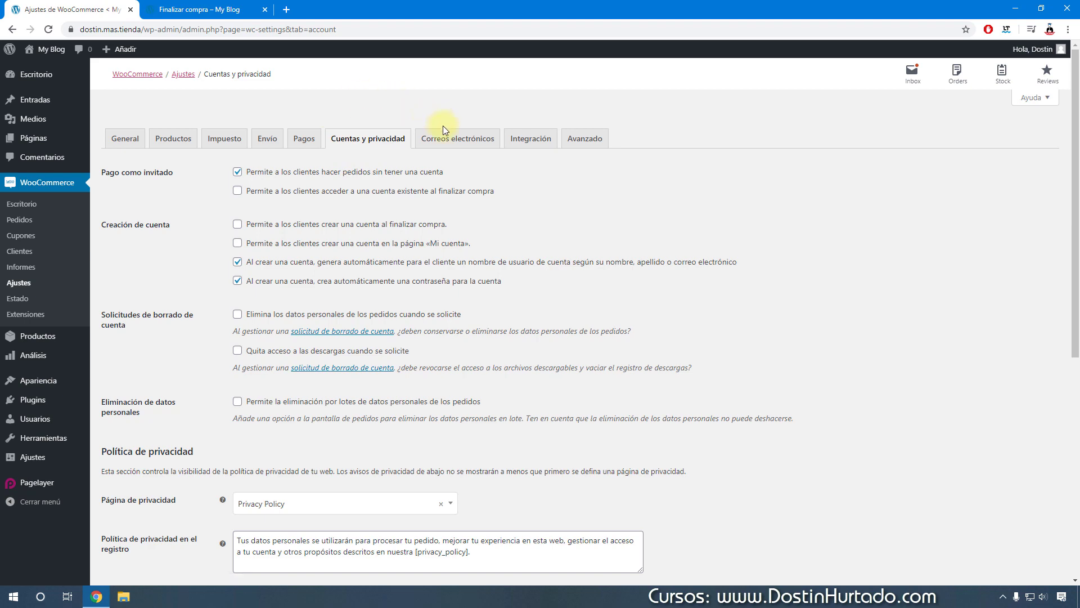
Open the Correos electrónicos settings and preview the email template, then close the preview
{"action": "left_click", "coordinate": [456, 141]}
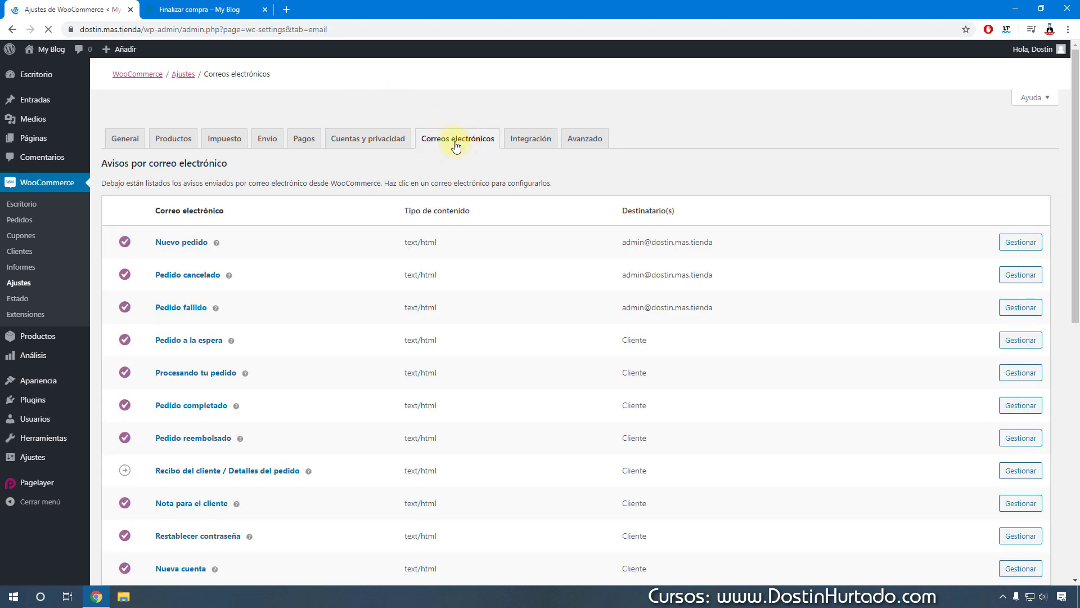
{"action": "scroll", "coordinate": [301, 229], "scroll_direction": "down", "scroll_amount": 3}
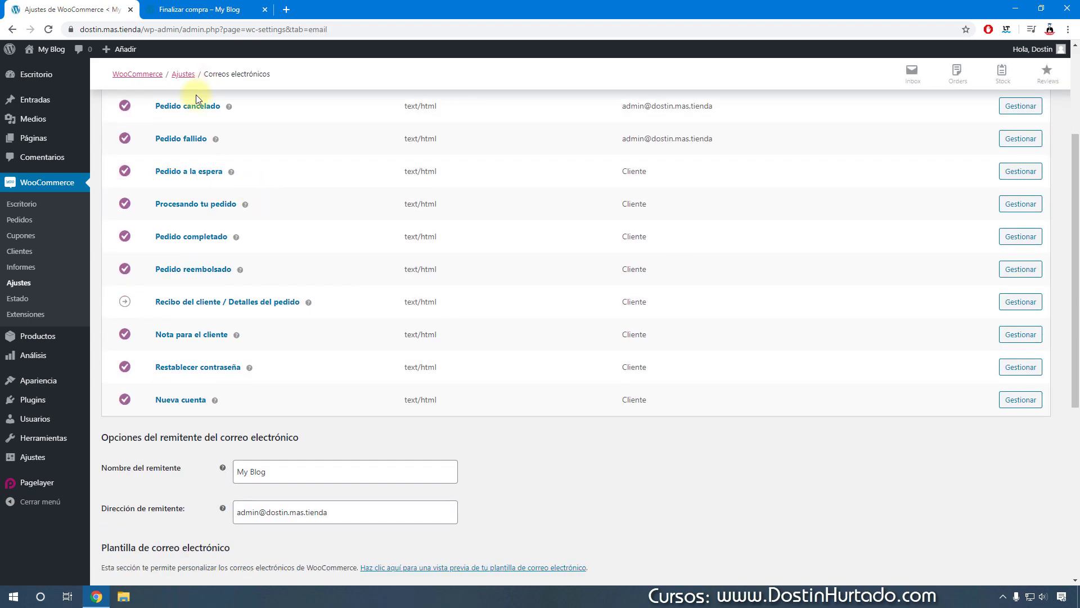
{"action": "scroll", "coordinate": [248, 212], "scroll_direction": "up", "scroll_amount": 2}
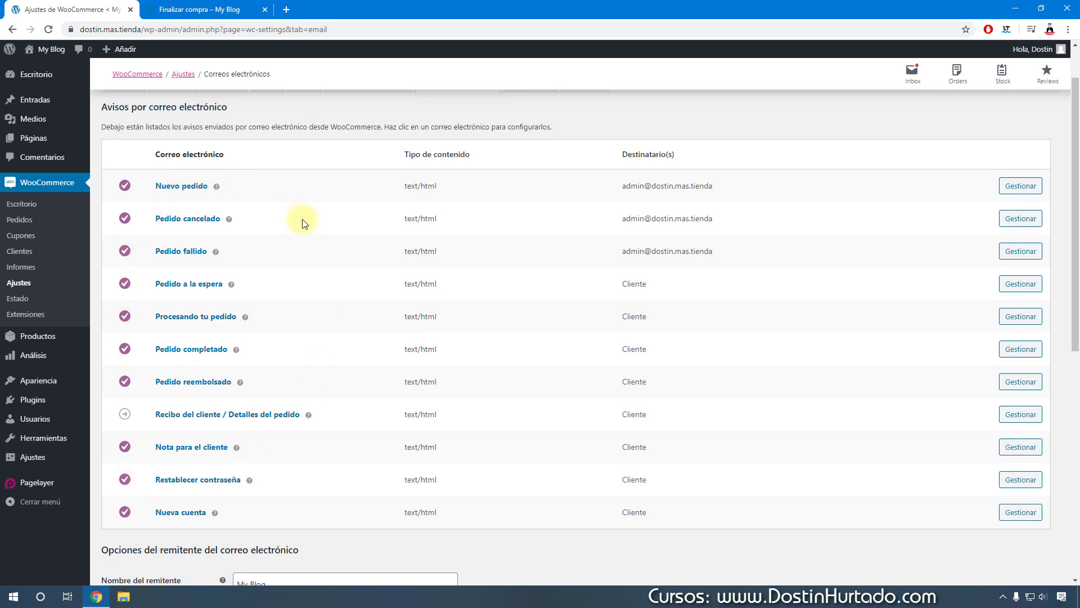
{"action": "scroll", "coordinate": [381, 226], "scroll_direction": "down", "scroll_amount": 8}
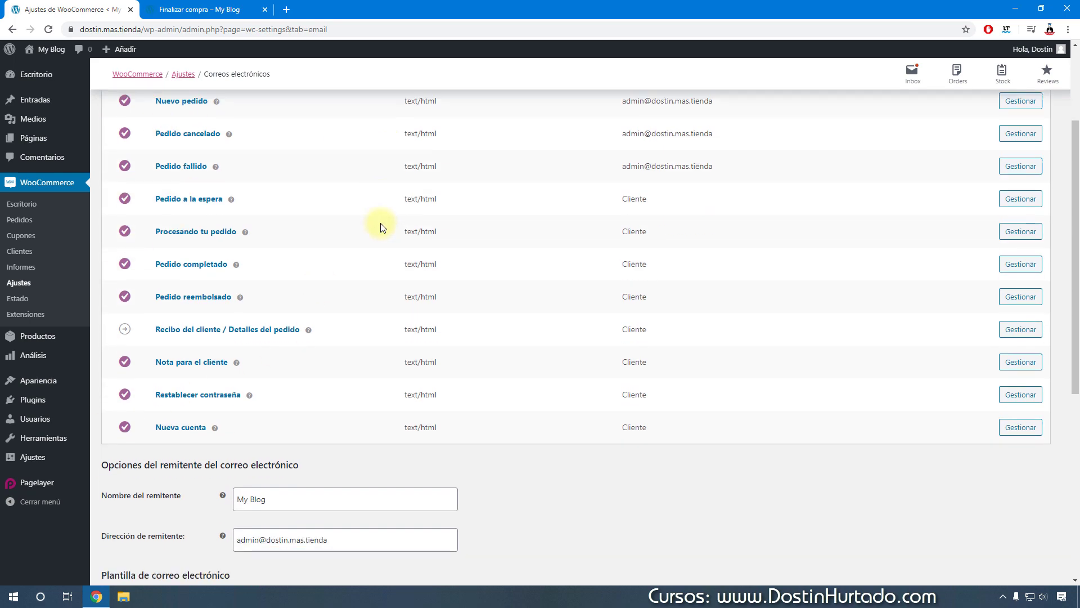
{"action": "left_click", "coordinate": [427, 232]}
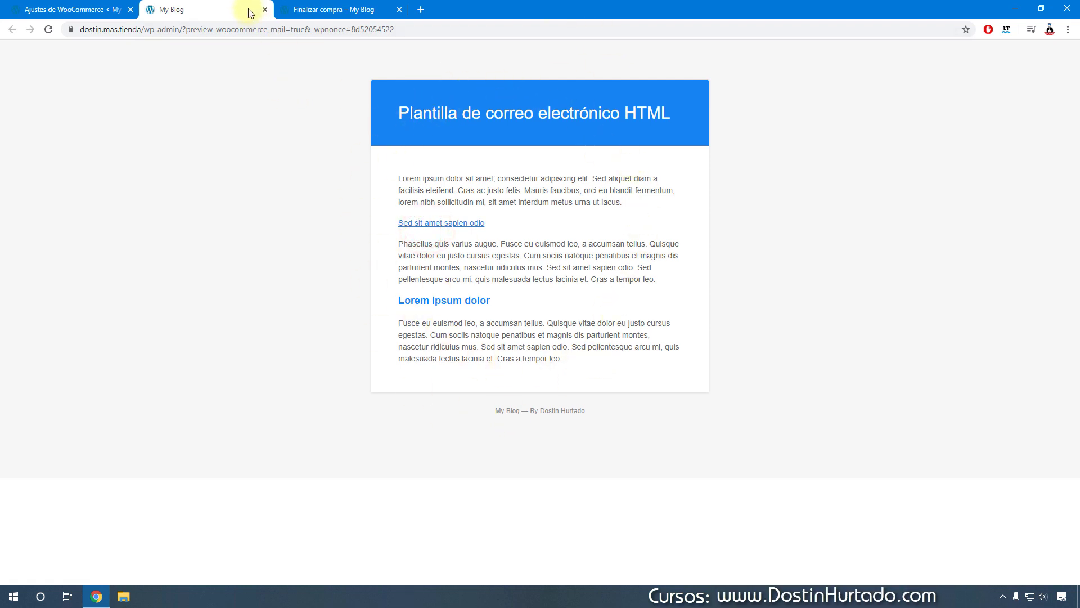
{"action": "left_click", "coordinate": [265, 11]}
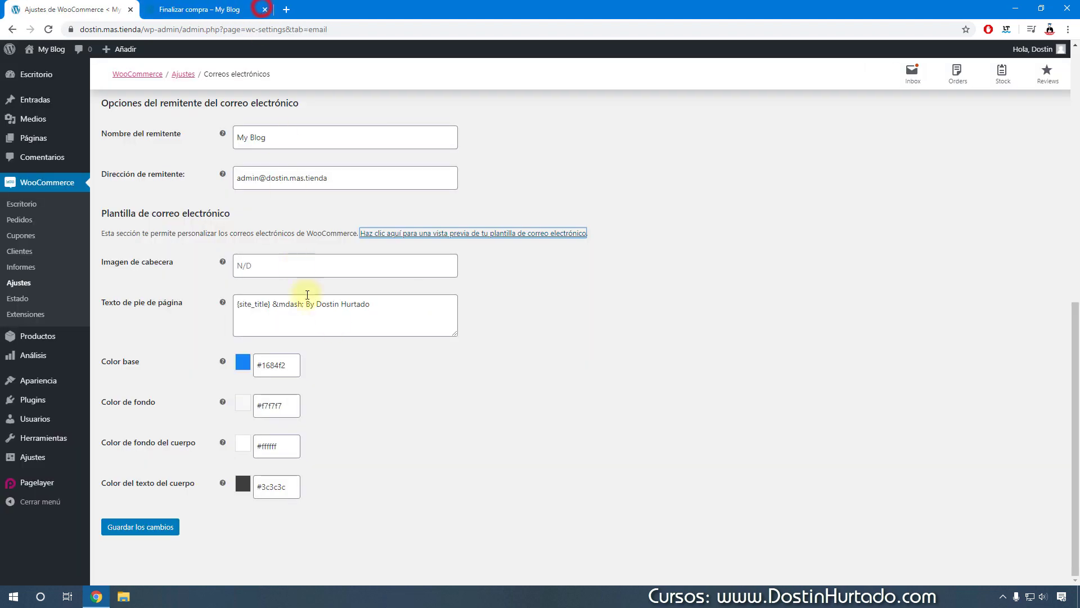
Change the sender name to 'Mi tienda', check the header image and footer fields, and preview the template again
{"action": "left_click", "coordinate": [284, 365]}
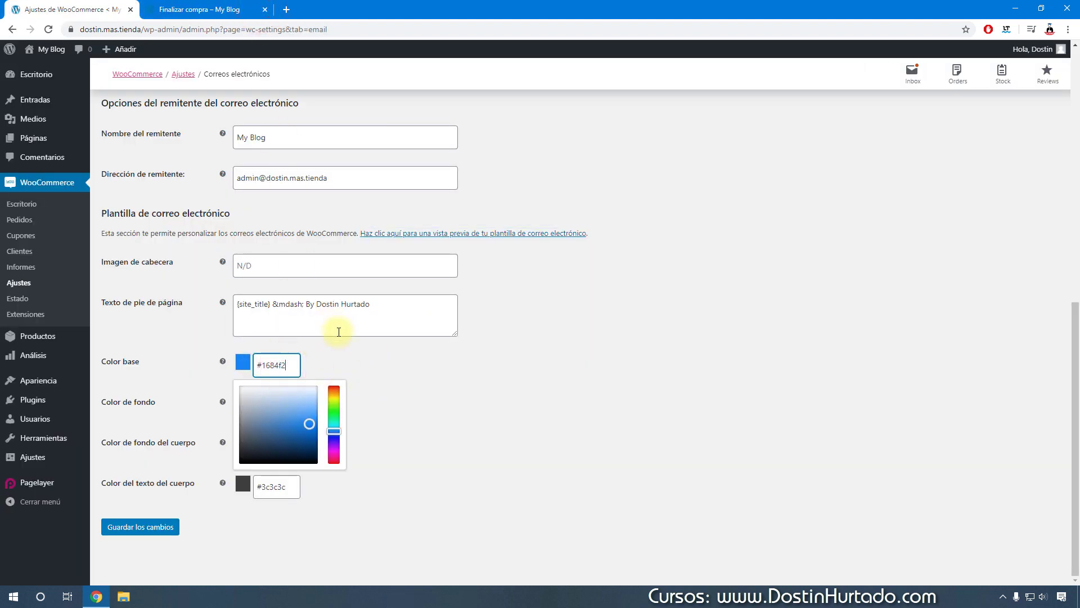
{"action": "left_click", "coordinate": [286, 140]}
{"action": "triple_click", "coordinate": [306, 140]}
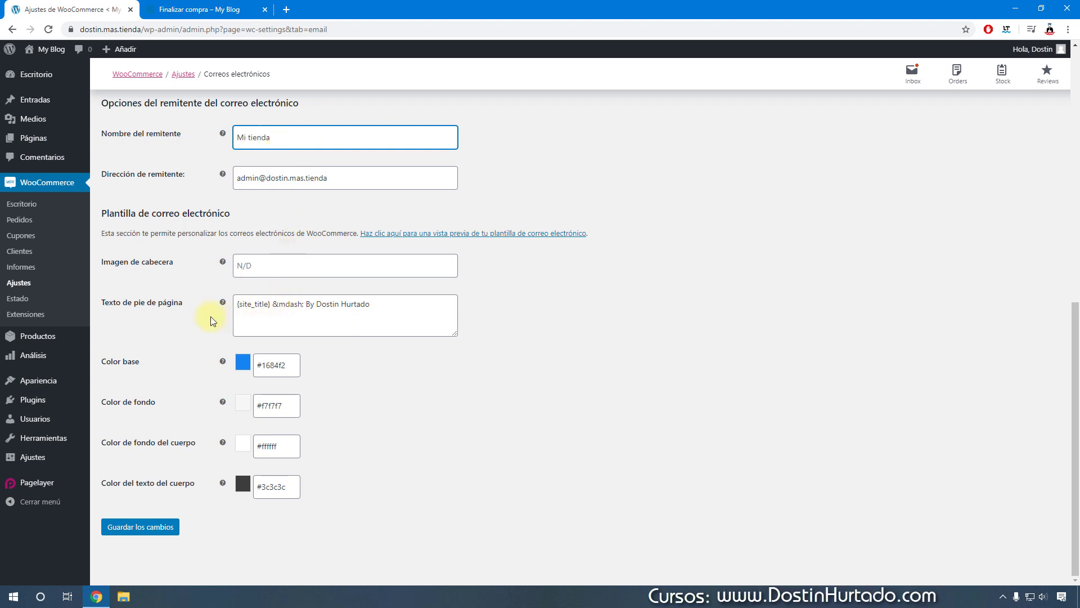
{"action": "left_click", "coordinate": [264, 265]}
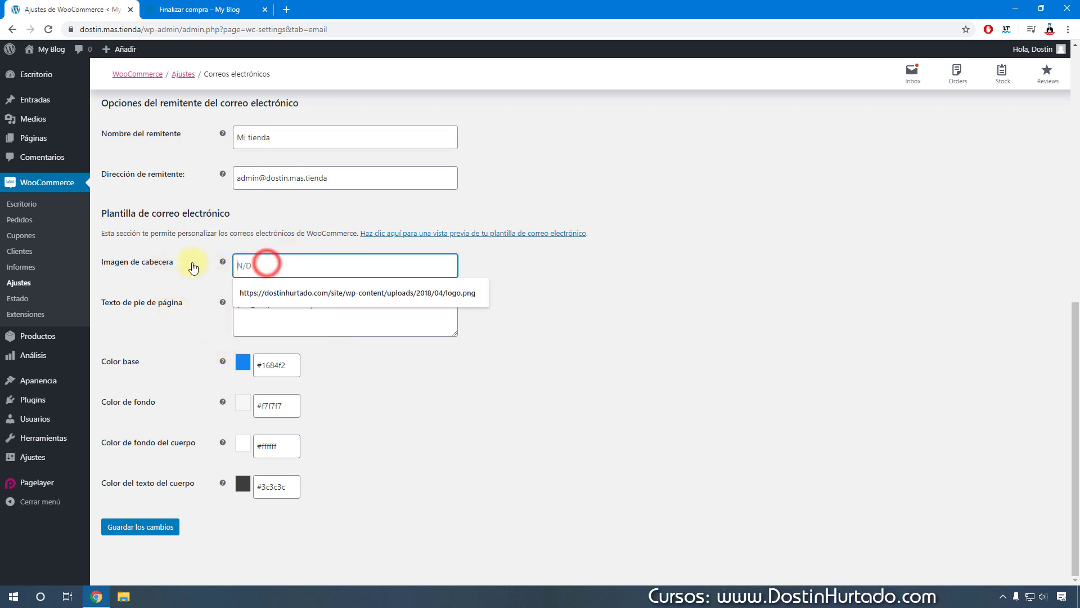
{"action": "left_click", "coordinate": [161, 278]}
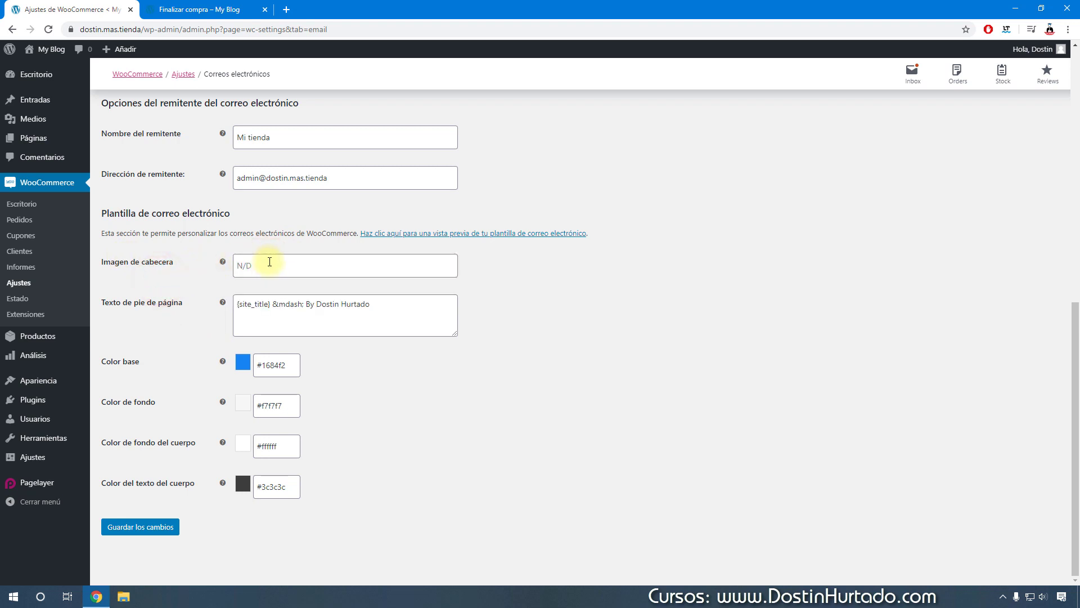
{"action": "left_click_drag", "start_coordinate": [409, 305], "coordinate": [303, 304]}
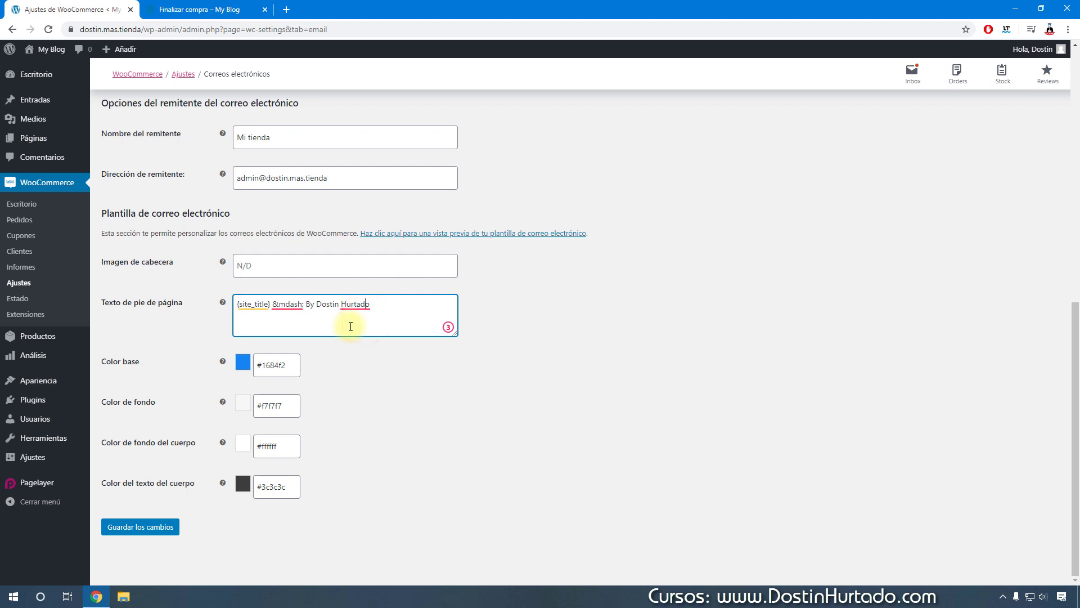
{"action": "left_click", "coordinate": [450, 233]}
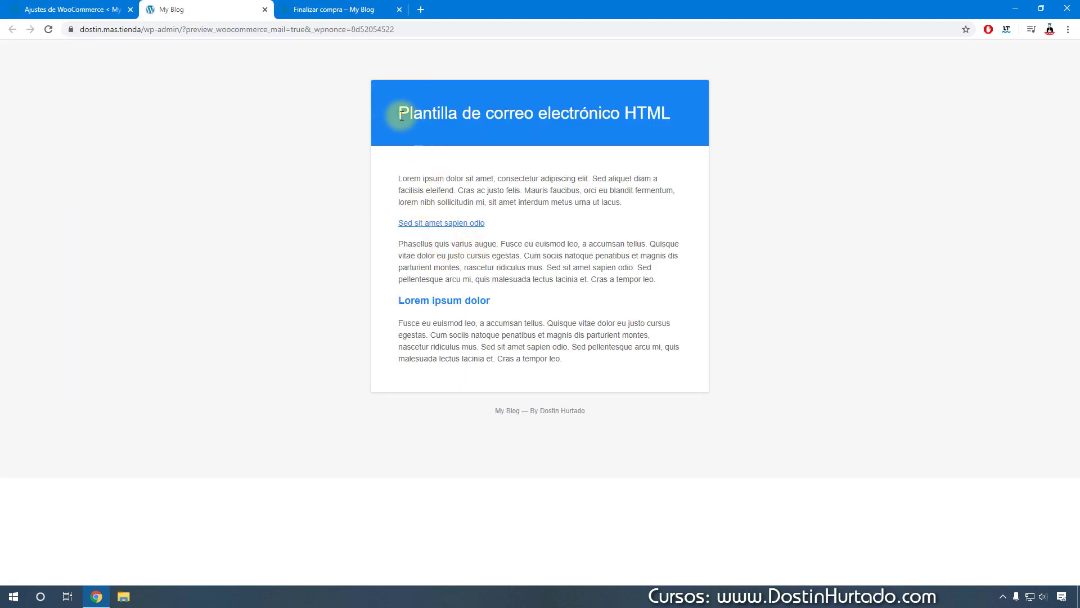
Read through the title and body text of the email template preview
{"action": "left_click_drag", "start_coordinate": [401, 115], "coordinate": [687, 125]}
{"action": "left_click", "coordinate": [440, 174]}
{"action": "left_click_drag", "start_coordinate": [440, 174], "coordinate": [578, 362]}
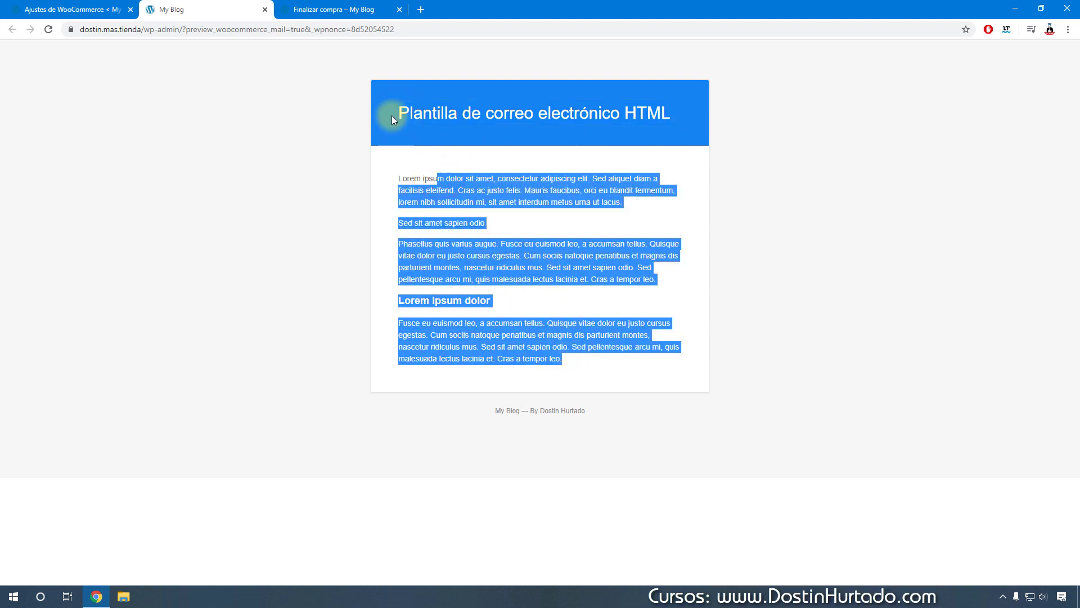
{"action": "left_click_drag", "start_coordinate": [401, 113], "coordinate": [570, 116]}
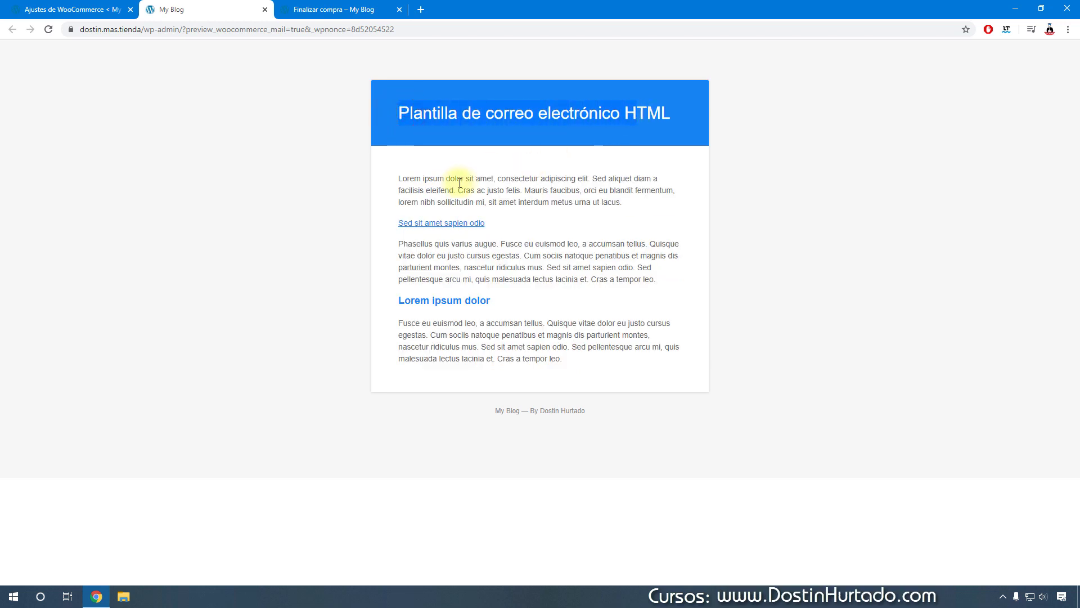
{"action": "left_click_drag", "start_coordinate": [454, 178], "coordinate": [587, 334]}
{"action": "left_click", "coordinate": [588, 334]}
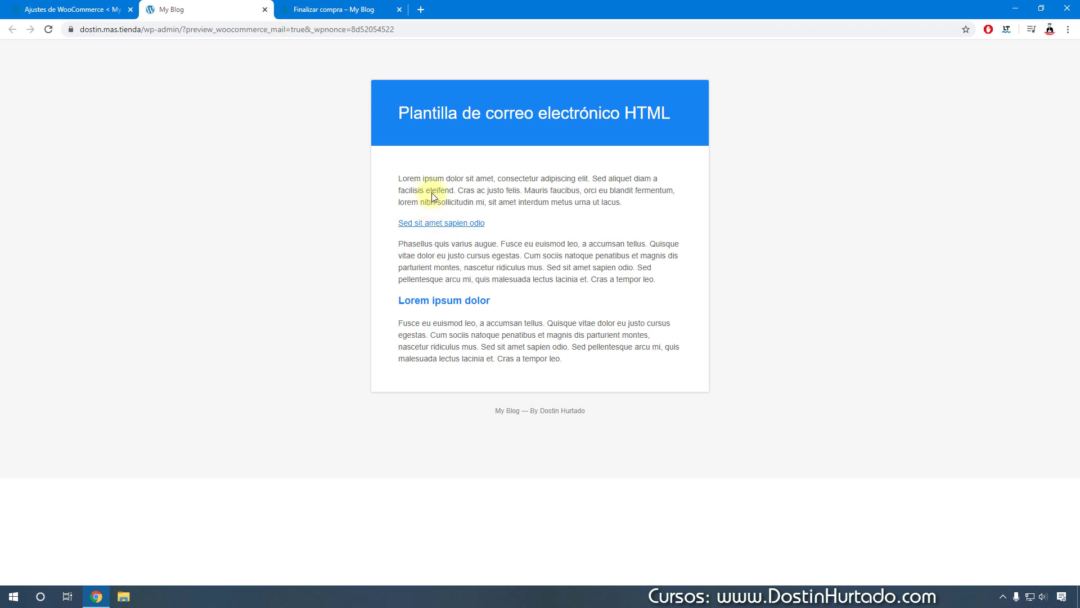
{"action": "left_click_drag", "start_coordinate": [432, 190], "coordinate": [477, 299]}
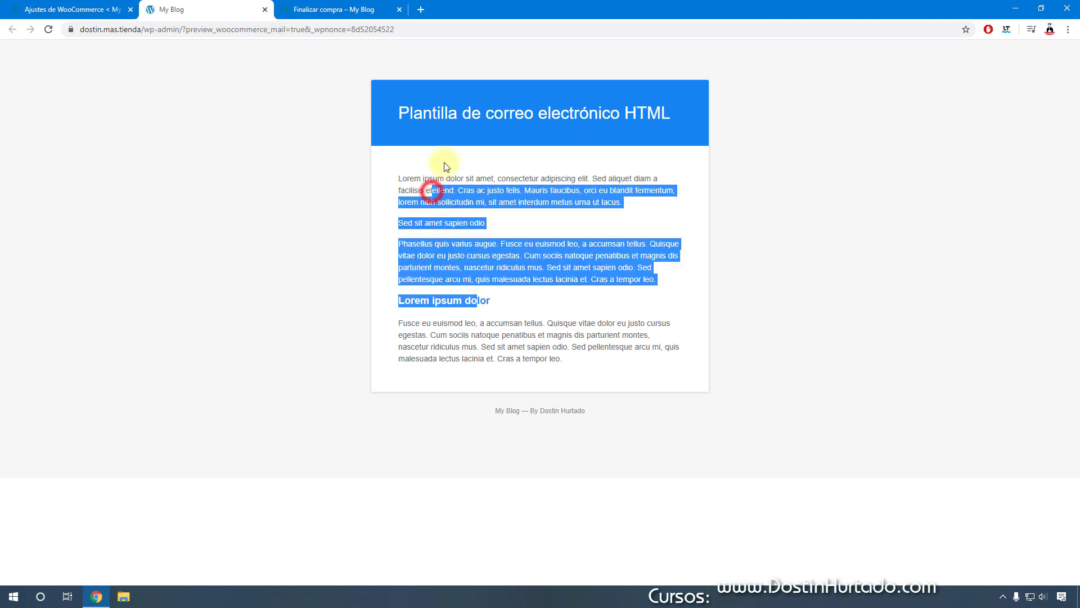
Close the preview tab and return to the email notification settings
{"action": "left_click", "coordinate": [264, 10]}
{"action": "scroll", "coordinate": [417, 287], "scroll_direction": "up", "scroll_amount": 10}
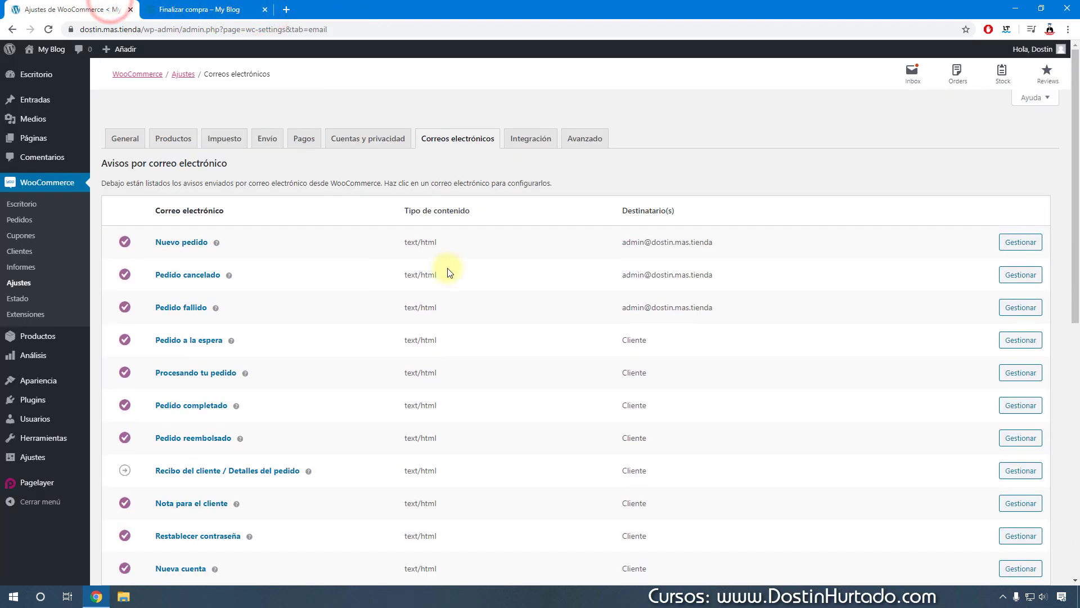
{"action": "left_click", "coordinate": [463, 145]}
Leave the email page for the Avanzado settings, with Carrito, Finalizar compra and Mi cuenta pages, then switch to the checkout tab
{"action": "left_click", "coordinate": [586, 91]}
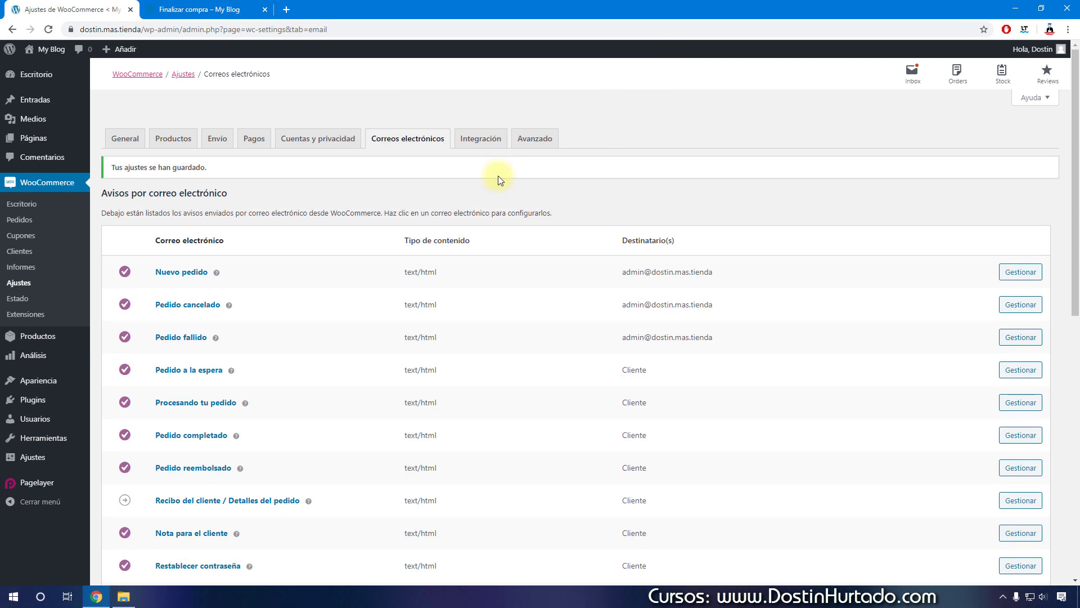
{"action": "left_click", "coordinate": [533, 141]}
{"action": "left_click", "coordinate": [472, 146]}
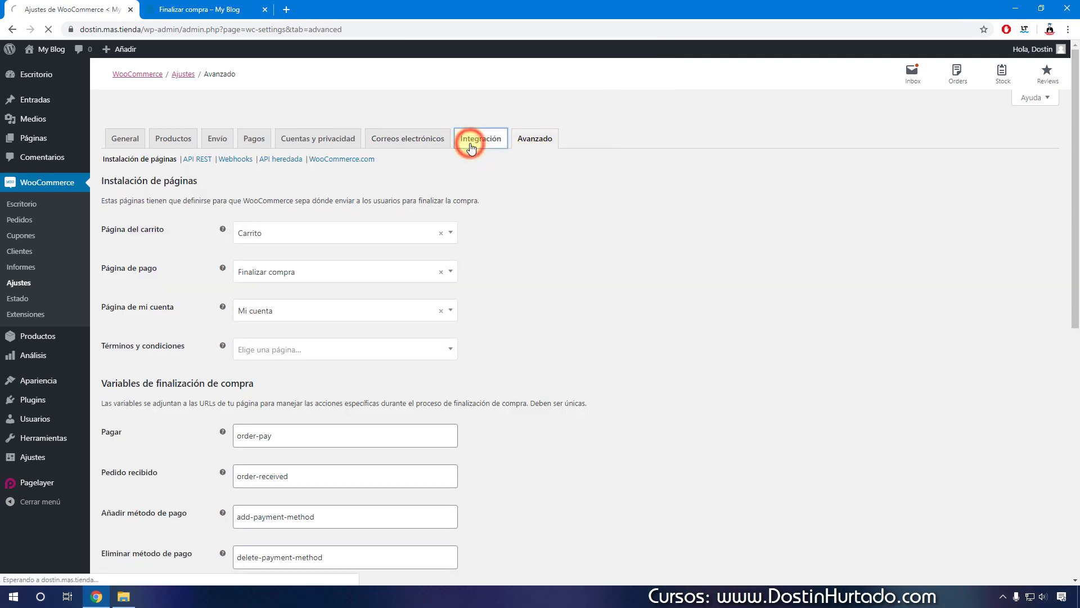
{"action": "left_click", "coordinate": [533, 139]}
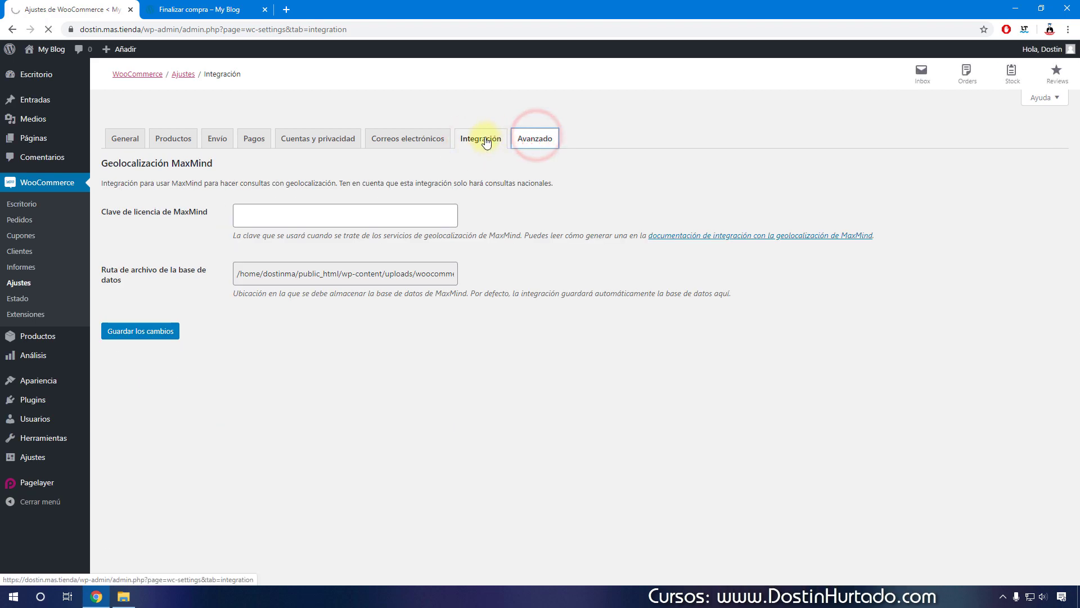
{"action": "left_click", "coordinate": [202, 9]}
Autofill the billing details from a saved address and send the $360.00 order with coupon micupon to PayPal
{"action": "left_click", "coordinate": [259, 221]}
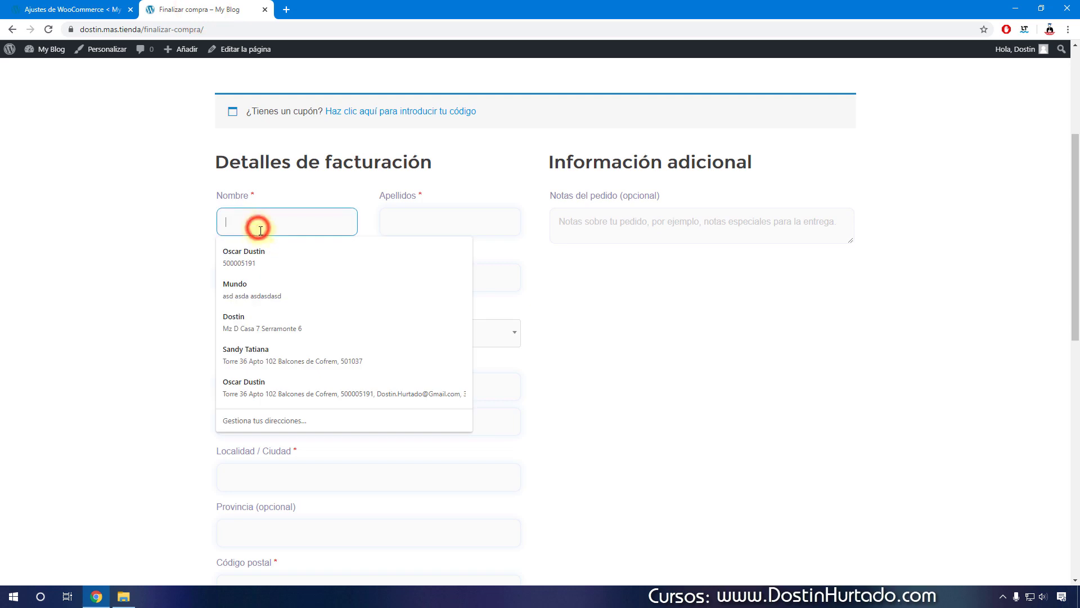
{"action": "left_click", "coordinate": [244, 256]}
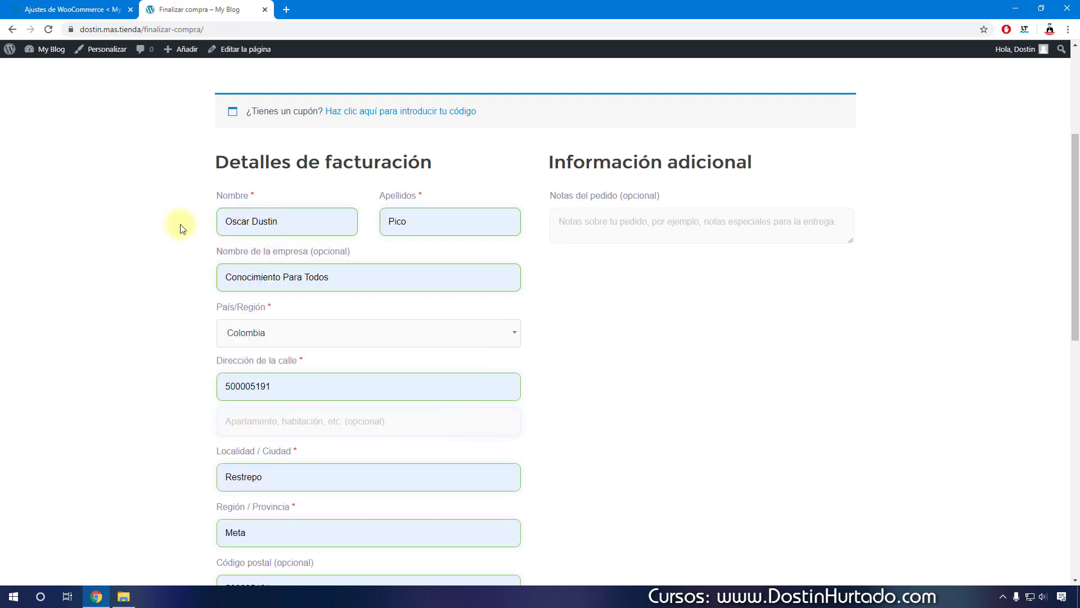
{"action": "scroll", "coordinate": [180, 228], "scroll_direction": "down", "scroll_amount": 10}
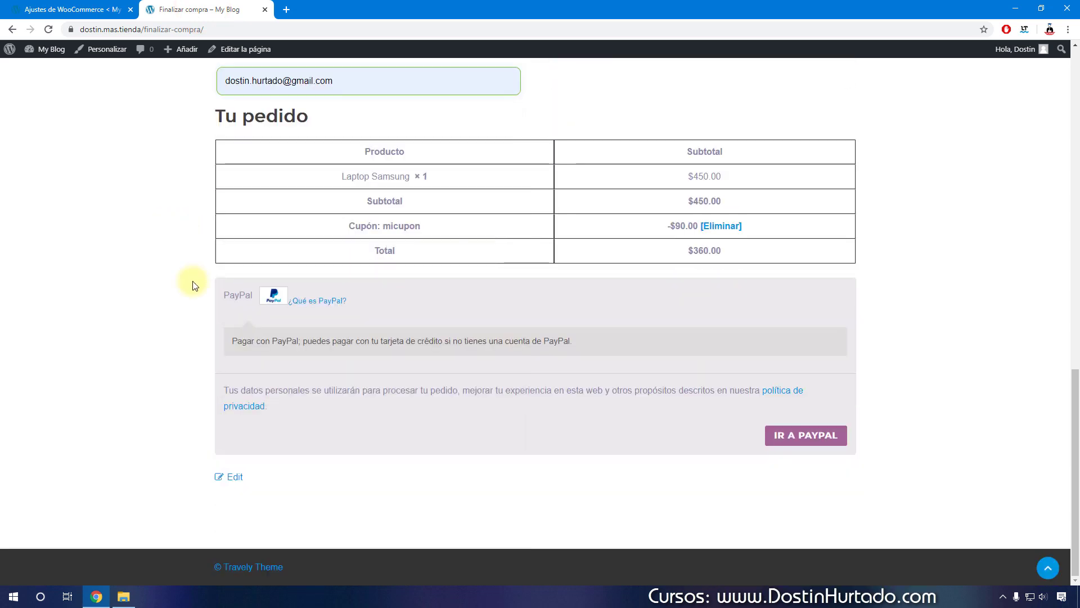
{"action": "left_click", "coordinate": [810, 435]}
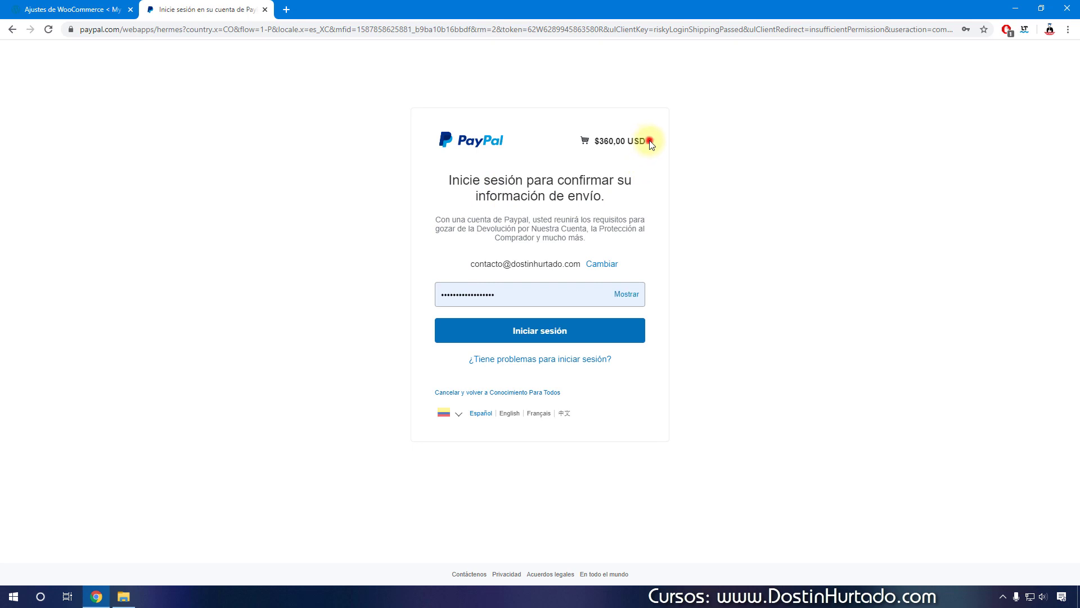
Check the $360,00 USD amount and account on PayPal's sign-in page, then return to the WooCommerce settings tab
{"action": "left_click_drag", "start_coordinate": [650, 142], "coordinate": [605, 139]}
{"action": "left_click", "coordinate": [675, 155]}
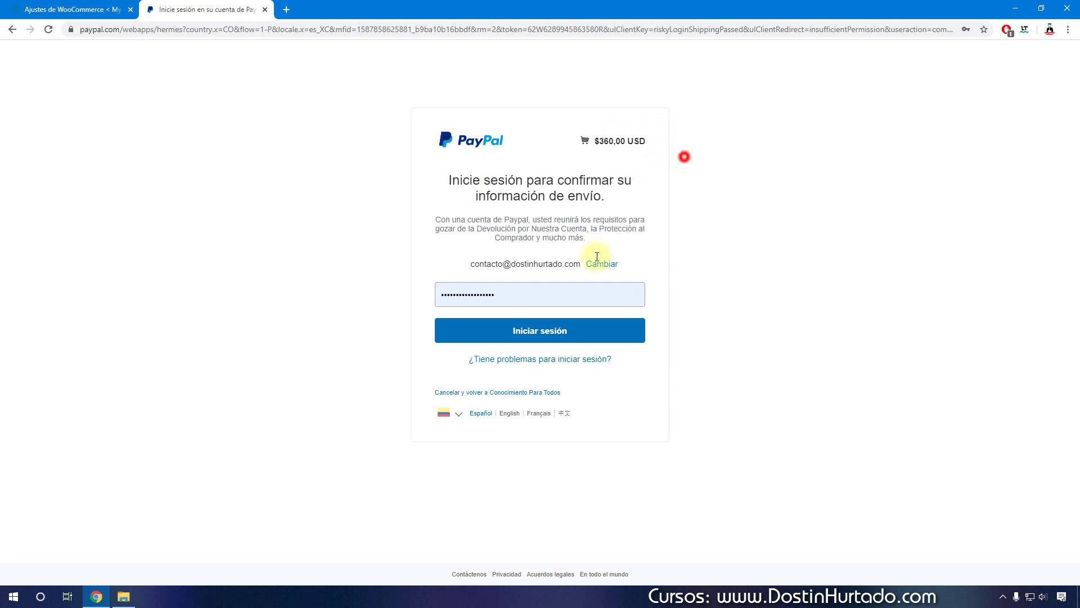
{"action": "left_click_drag", "start_coordinate": [467, 263], "coordinate": [589, 264]}
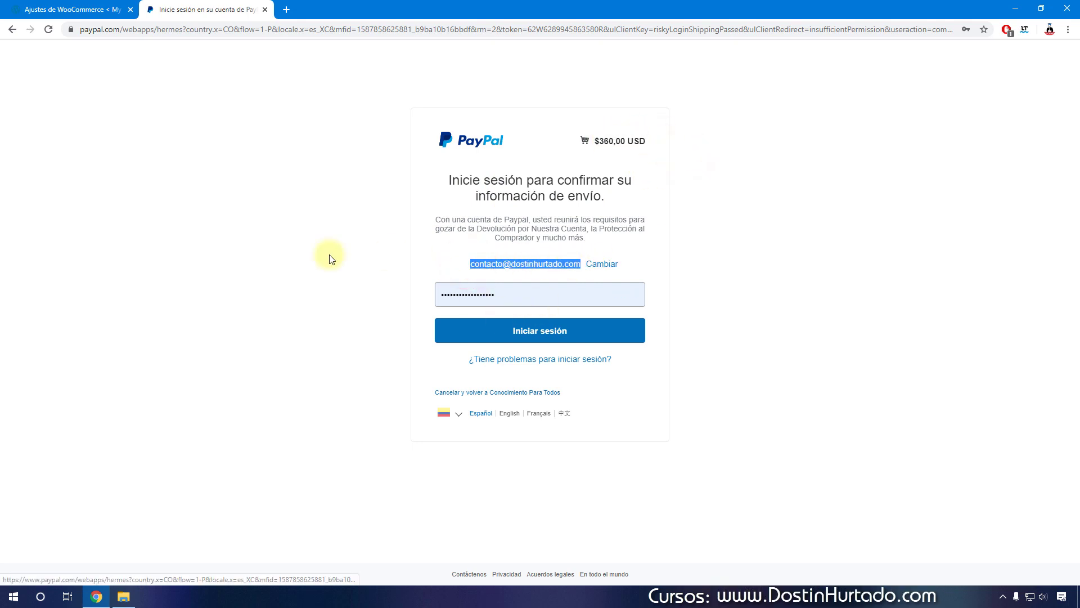
{"action": "left_click", "coordinate": [296, 243]}
{"action": "left_click", "coordinate": [71, 9]}
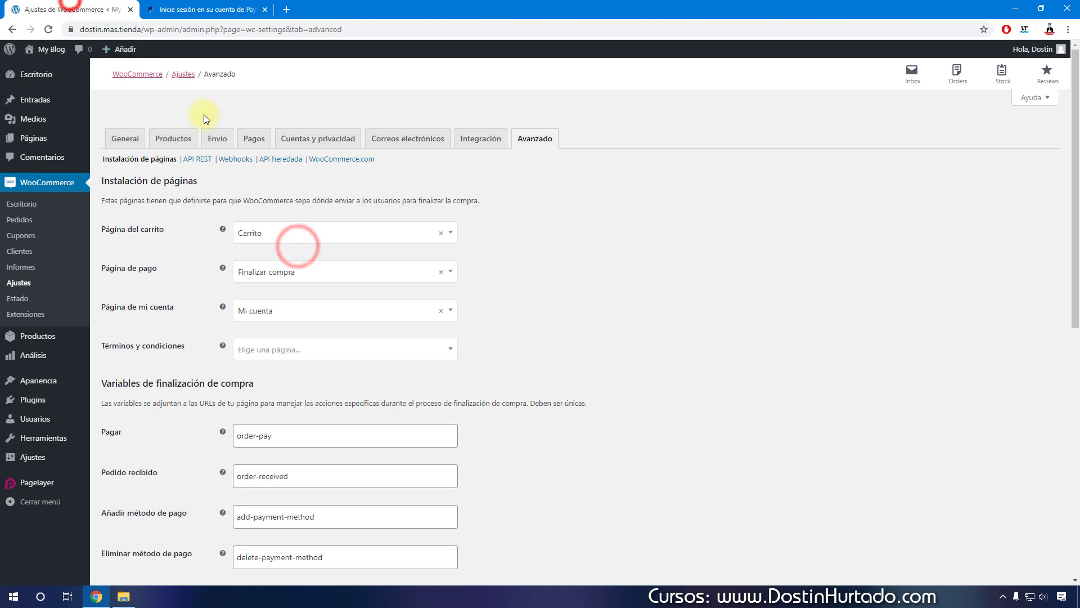
Open the PayPal estándar payment settings and check its receiving e-mail, Título and Descripción fields
{"action": "left_click", "coordinate": [253, 139]}
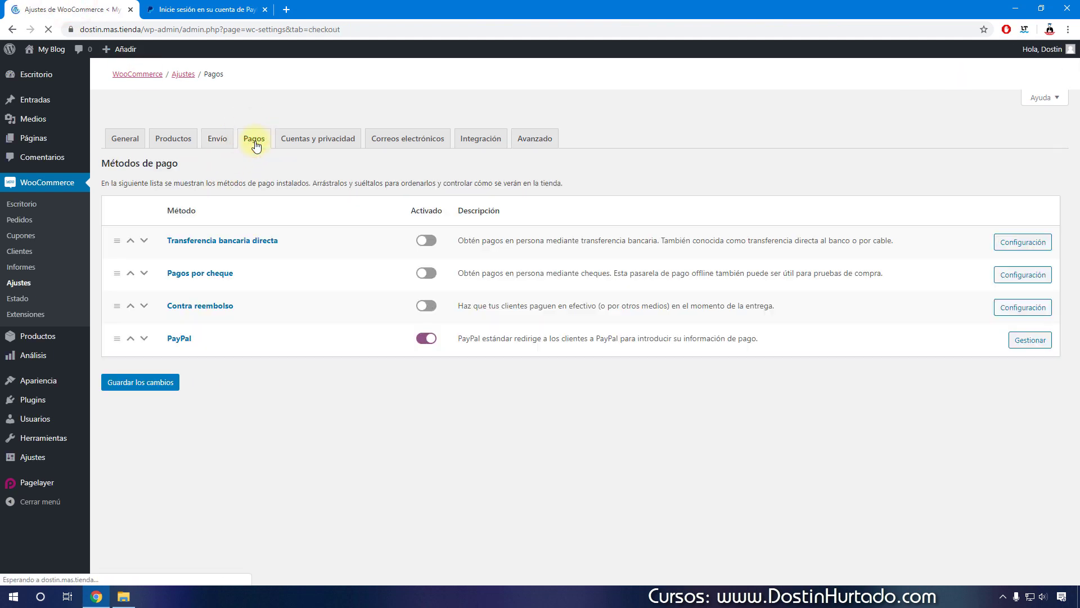
{"action": "left_click", "coordinate": [1028, 342]}
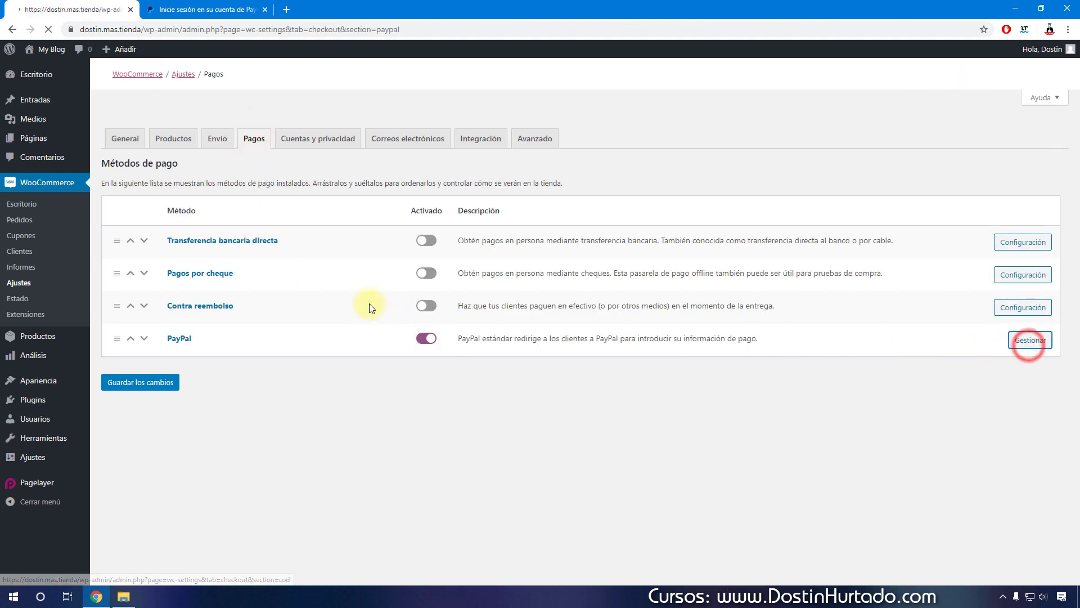
{"action": "triple_click", "coordinate": [391, 335]}
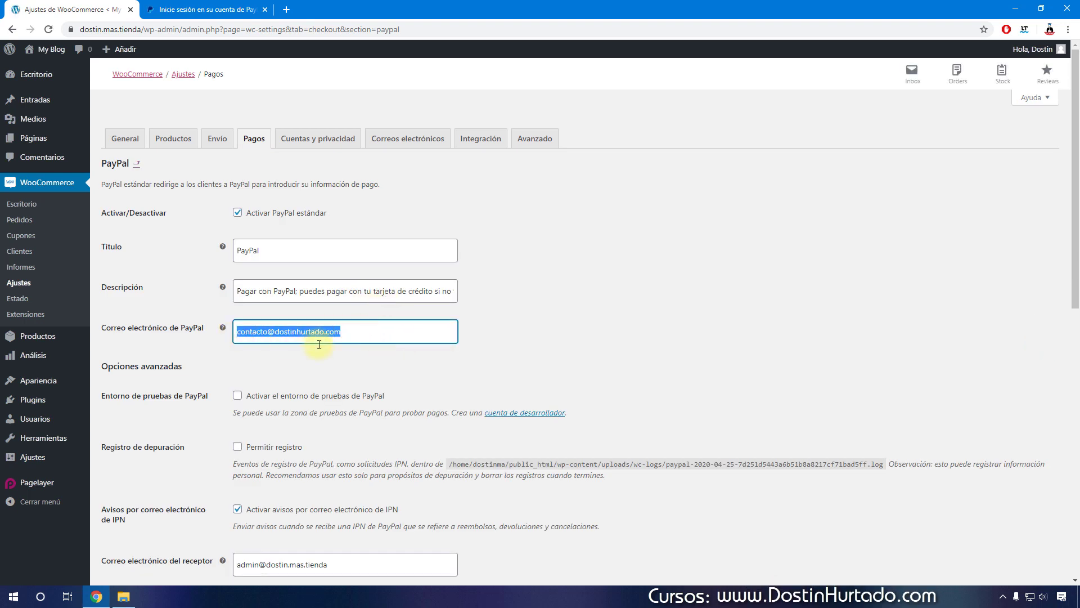
{"action": "left_click", "coordinate": [313, 290]}
{"action": "left_click", "coordinate": [286, 248]}
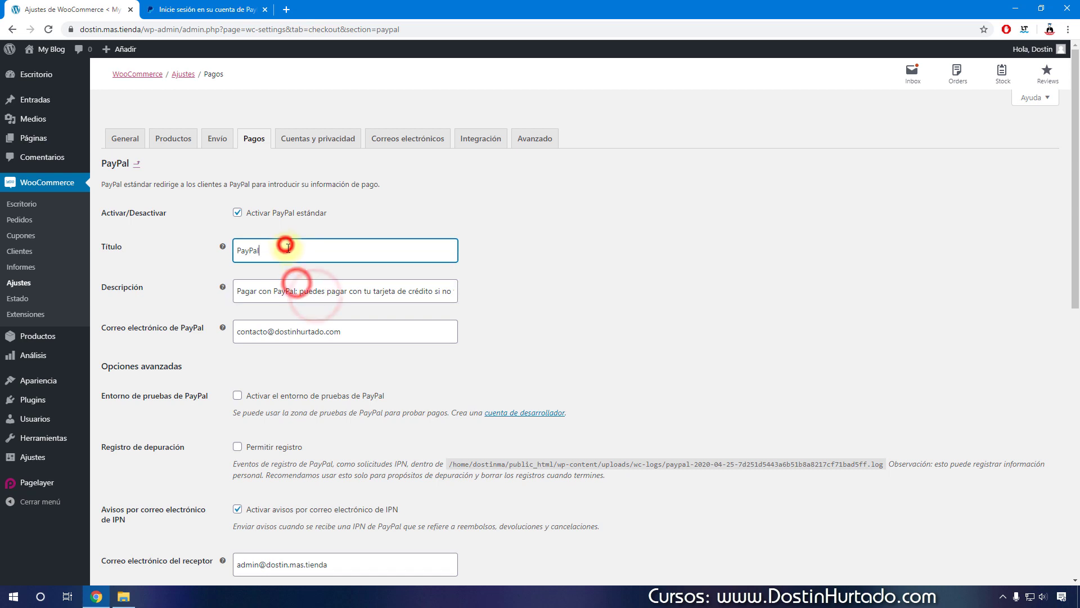
{"action": "left_click", "coordinate": [297, 281]}
{"action": "left_click", "coordinate": [287, 248]}
{"action": "left_click", "coordinate": [297, 284]}
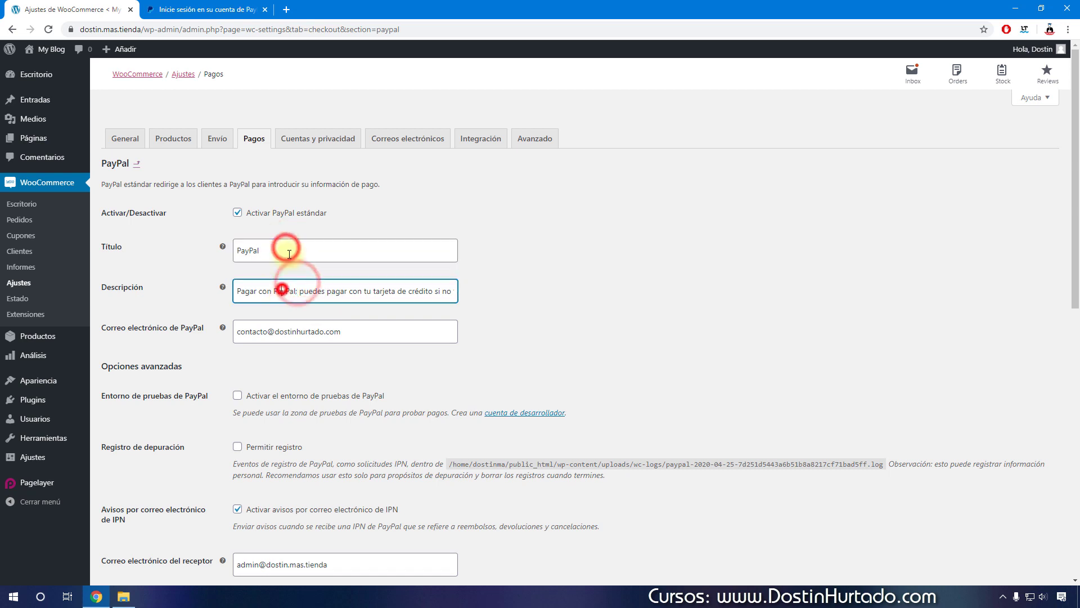
{"action": "left_click", "coordinate": [300, 248]}
{"action": "left_click", "coordinate": [295, 287]}
Glance at the PayPal login tab again, then open the WooCommerce Pedidos orders list
{"action": "key", "text": "ctrl+Tab"}
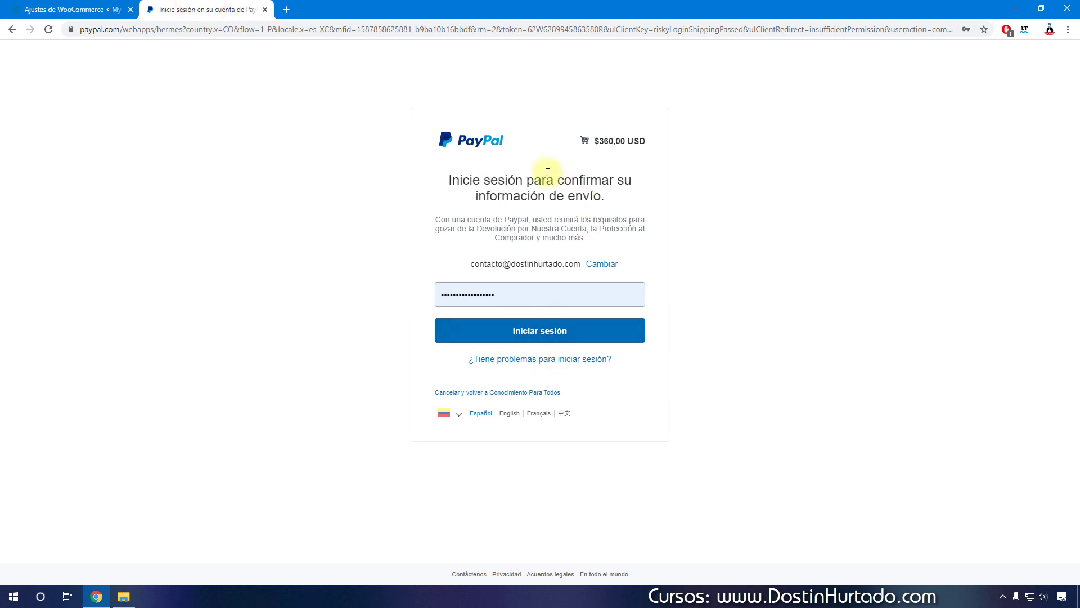
{"action": "key", "text": "ctrl+Tab"}
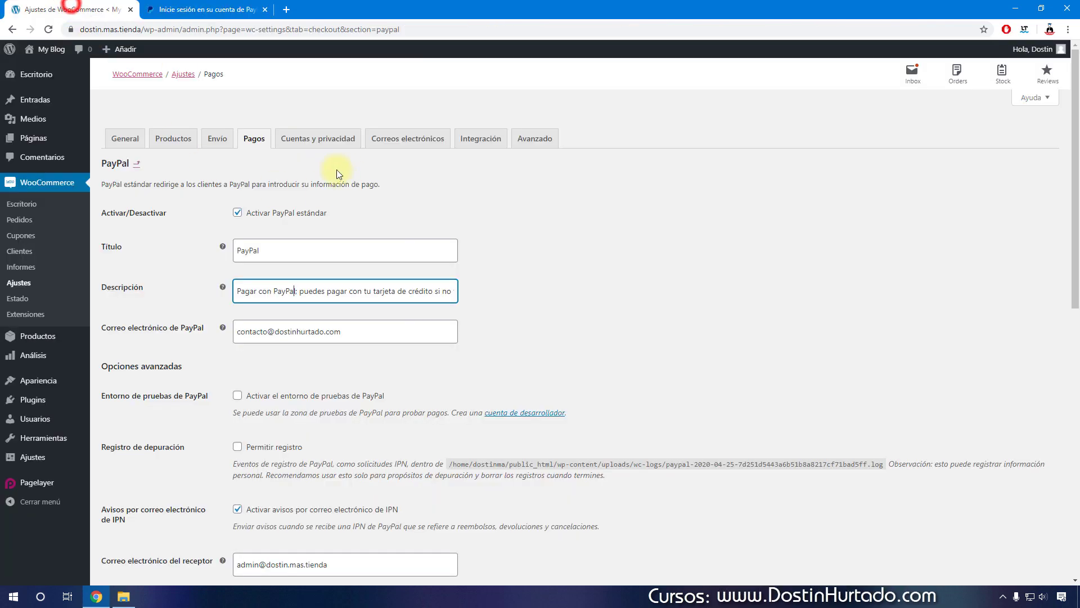
{"action": "left_click", "coordinate": [29, 224]}
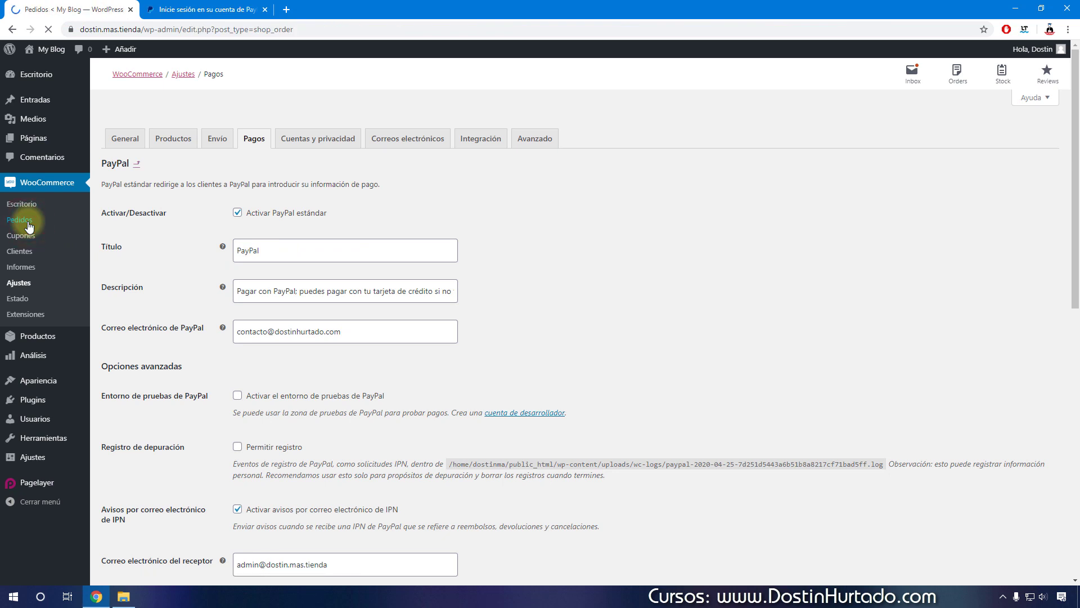
Check that test order #33 in the orders list is still Pendiente de pago
{"action": "left_click", "coordinate": [222, 9]}
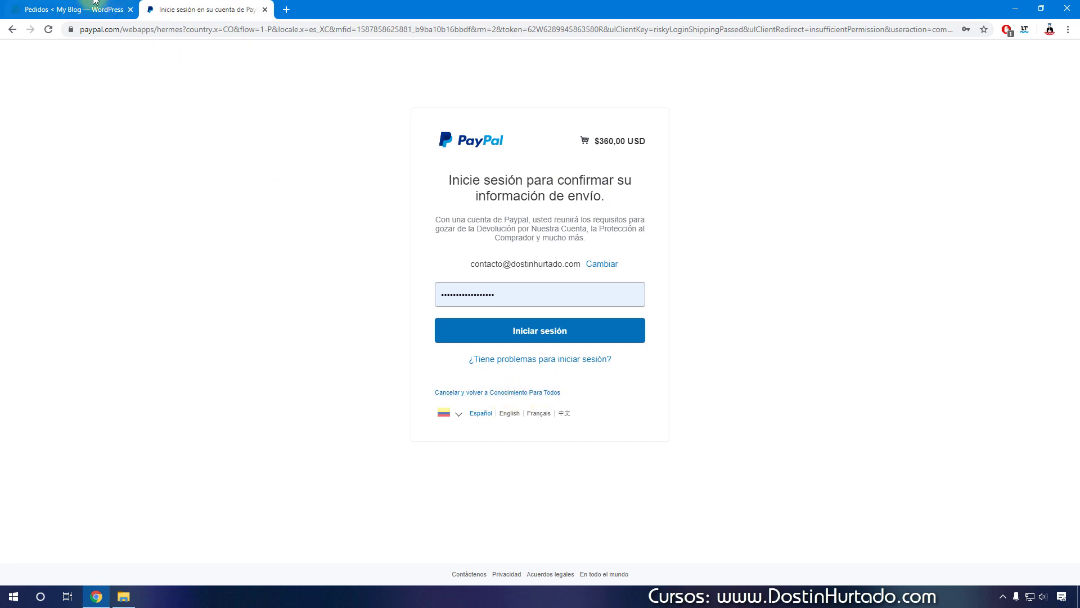
{"action": "left_click", "coordinate": [73, 6]}
{"action": "left_click_drag", "start_coordinate": [258, 283], "coordinate": [175, 281]}
{"action": "left_click_drag", "start_coordinate": [769, 282], "coordinate": [685, 306]}
{"action": "left_click", "coordinate": [685, 351]}
Cancel the PayPal payment, then reload Pedidos to confirm the $360.00 order is Cancelado
{"action": "left_click", "coordinate": [208, 9]}
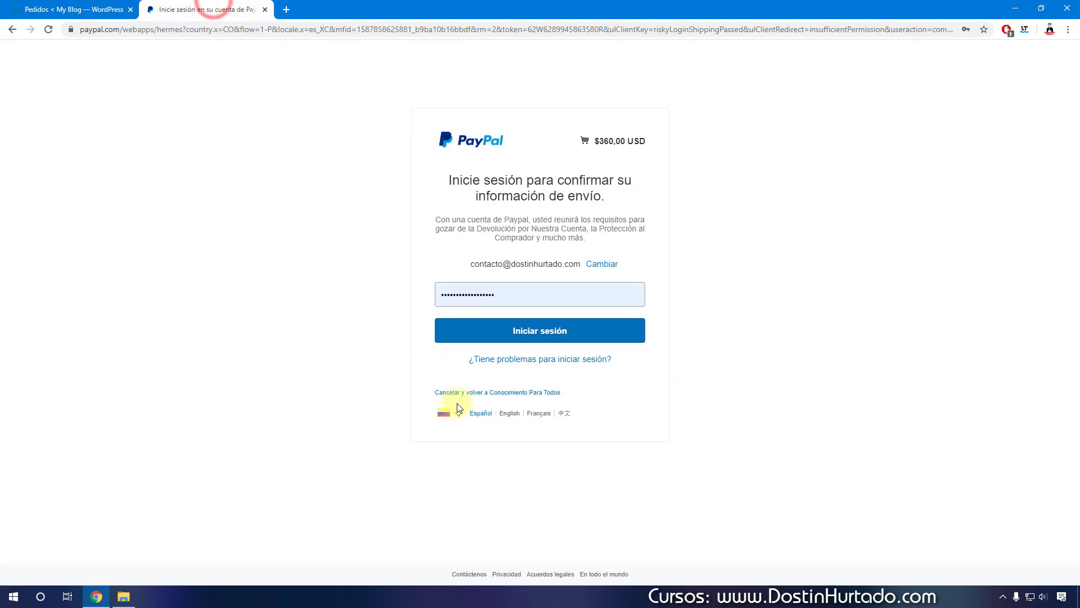
{"action": "left_click", "coordinate": [483, 393]}
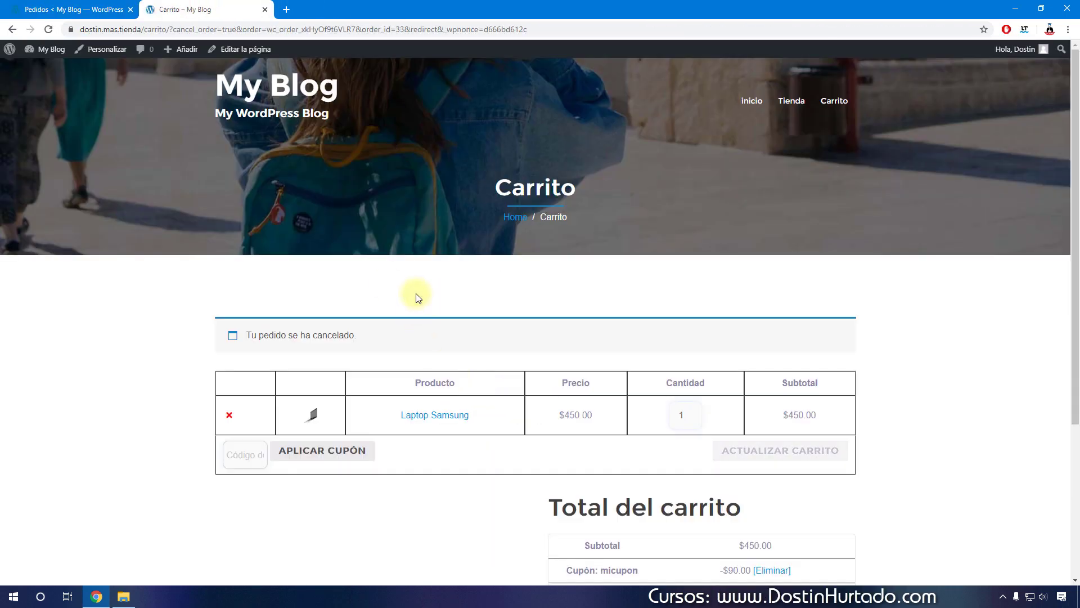
{"action": "left_click", "coordinate": [73, 9]}
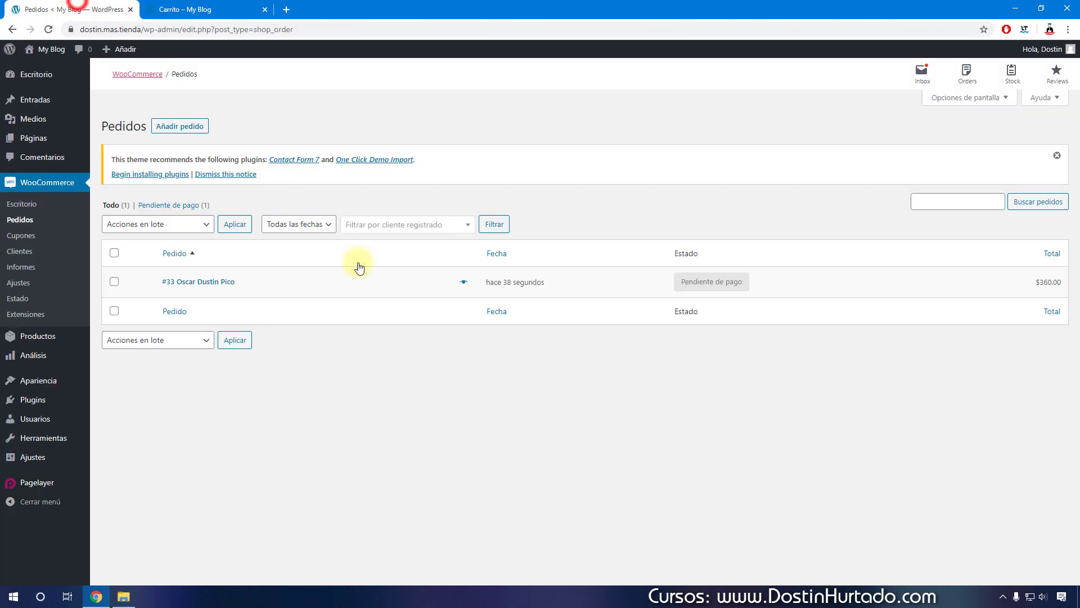
{"action": "left_click", "coordinate": [25, 221]}
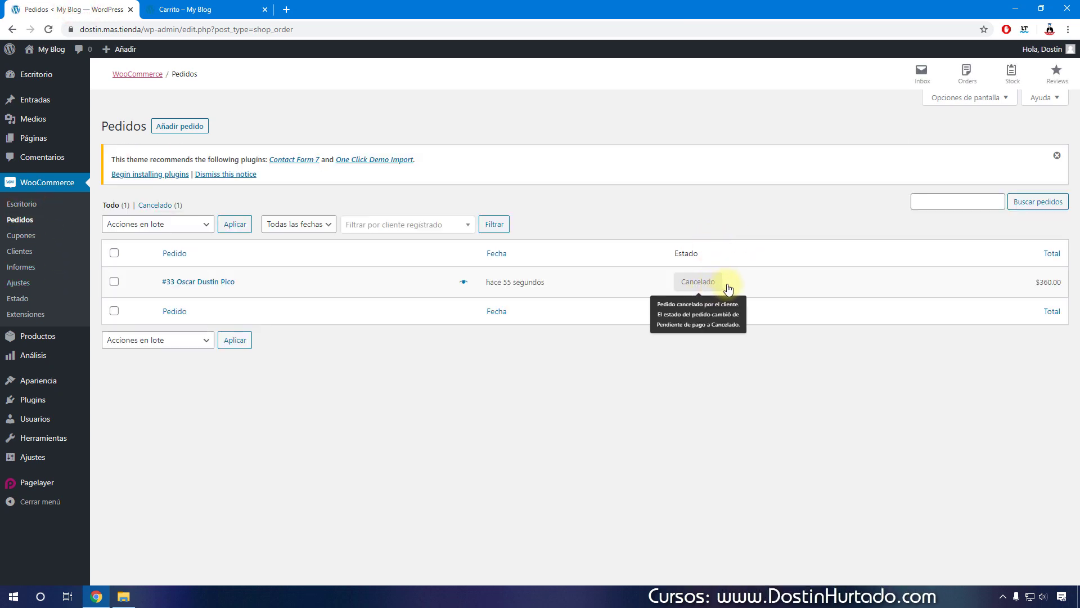
{"action": "left_click_drag", "start_coordinate": [726, 282], "coordinate": [660, 289]}
{"action": "left_click", "coordinate": [703, 377]}
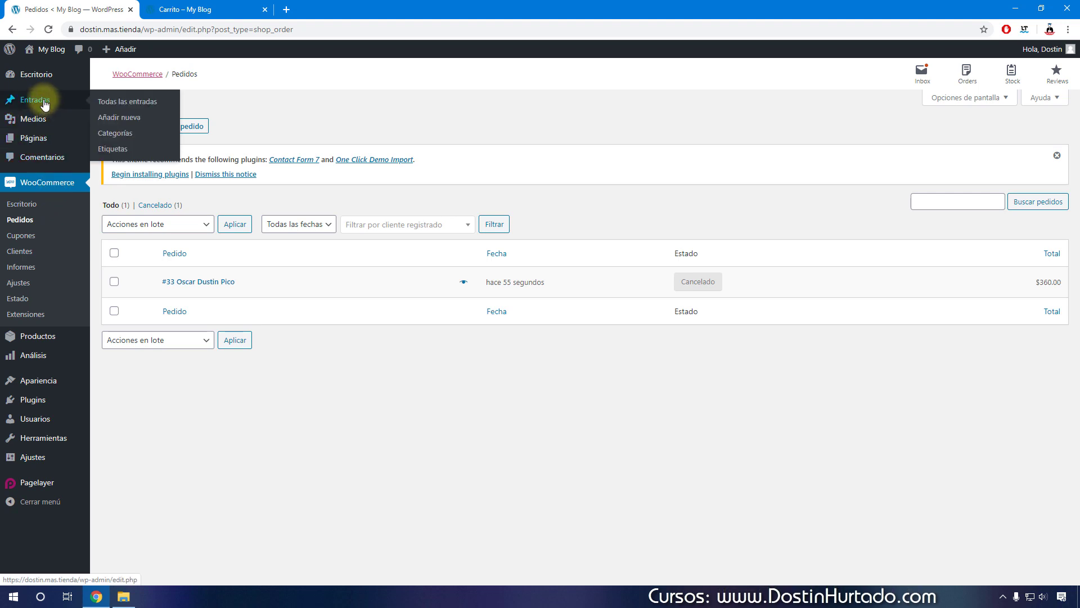
{"action": "left_click", "coordinate": [27, 142]}
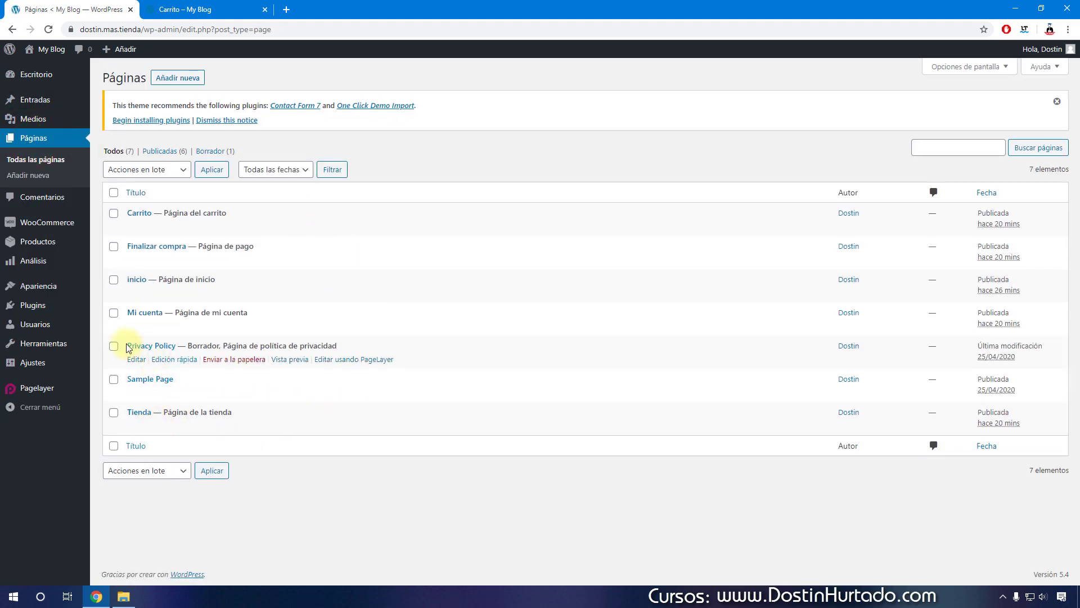
{"action": "left_click_drag", "start_coordinate": [121, 344], "coordinate": [178, 344]}
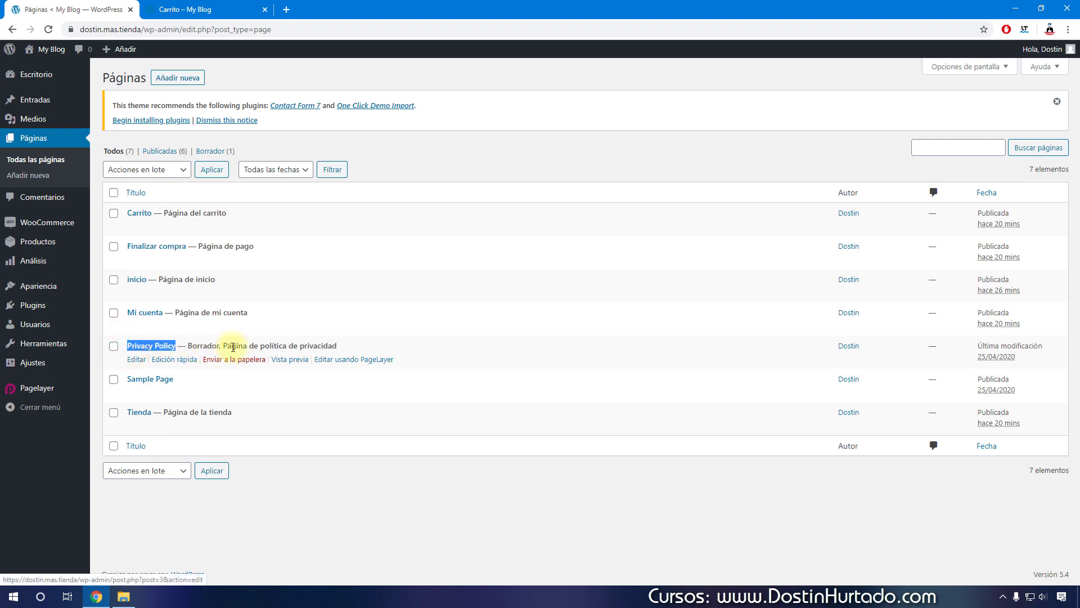
{"action": "left_click_drag", "start_coordinate": [344, 347], "coordinate": [249, 345]}
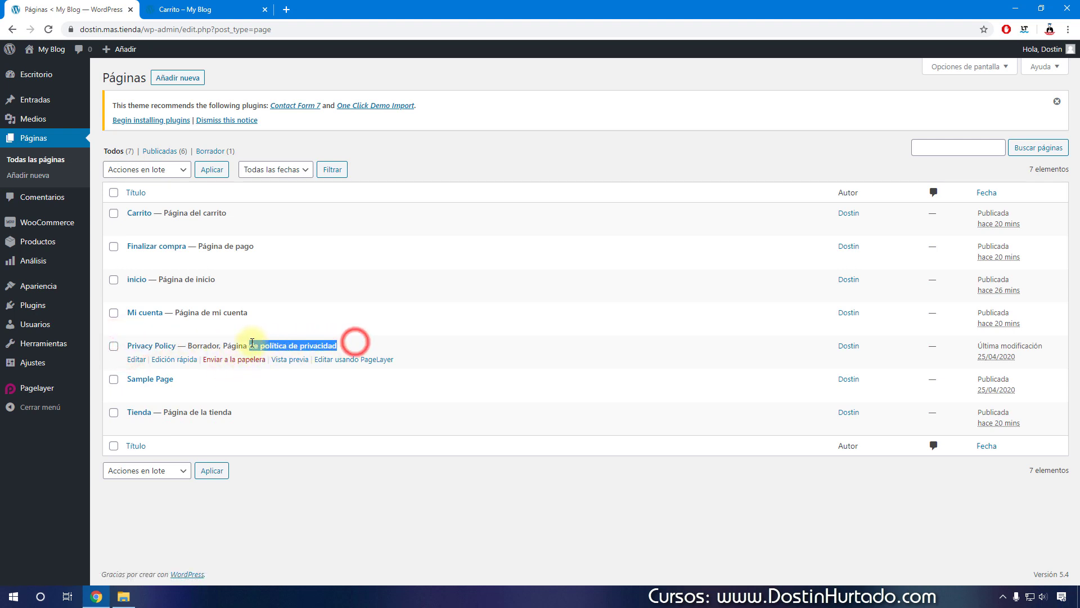
{"action": "left_click", "coordinate": [252, 342]}
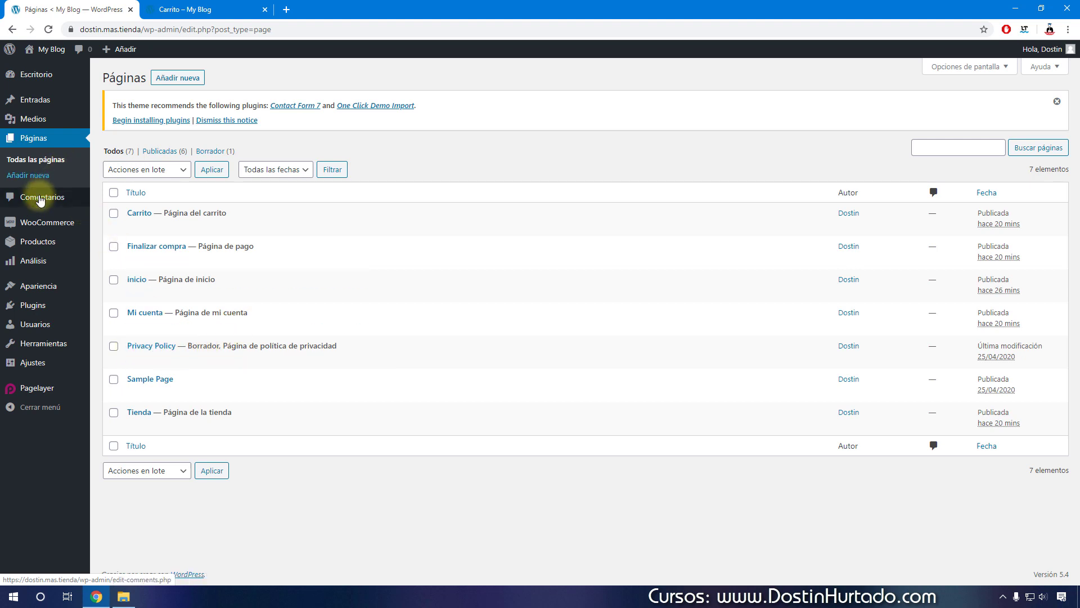
Choose Privacy Policy as the Términos y condiciones page under Avanzado and save the changes
{"action": "mouse_move", "coordinate": [41, 223]}
{"action": "left_click", "coordinate": [116, 304]}
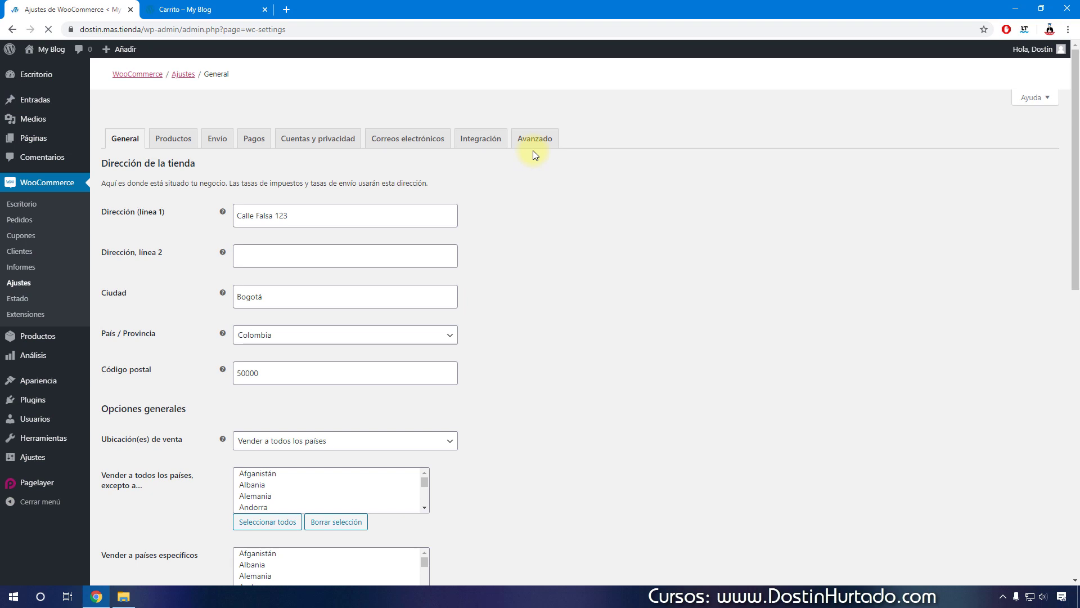
{"action": "left_click", "coordinate": [536, 145]}
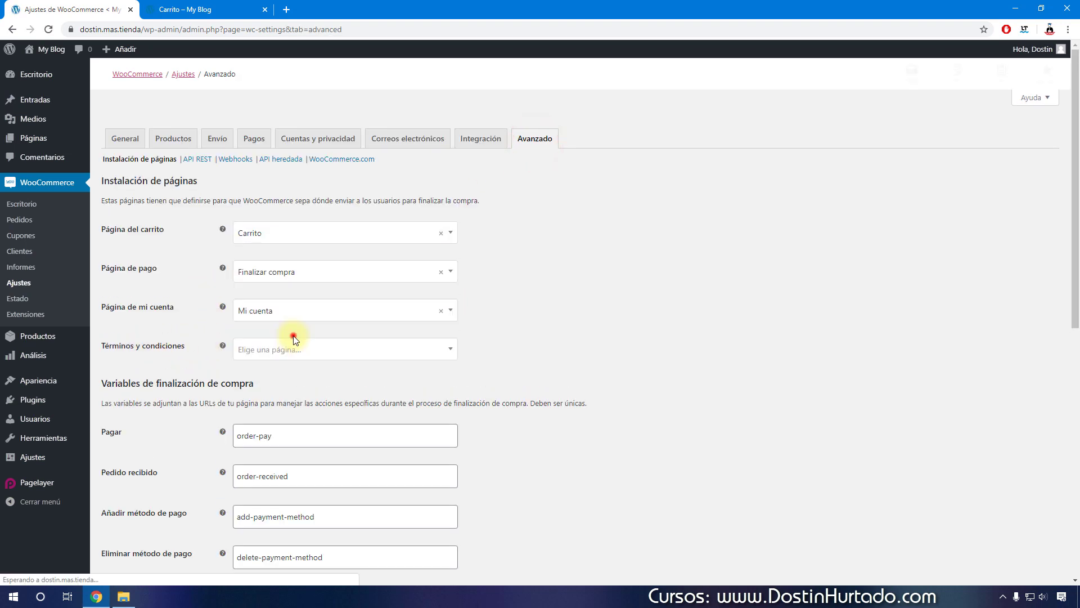
{"action": "left_click", "coordinate": [293, 339]}
{"action": "left_click", "coordinate": [274, 388]}
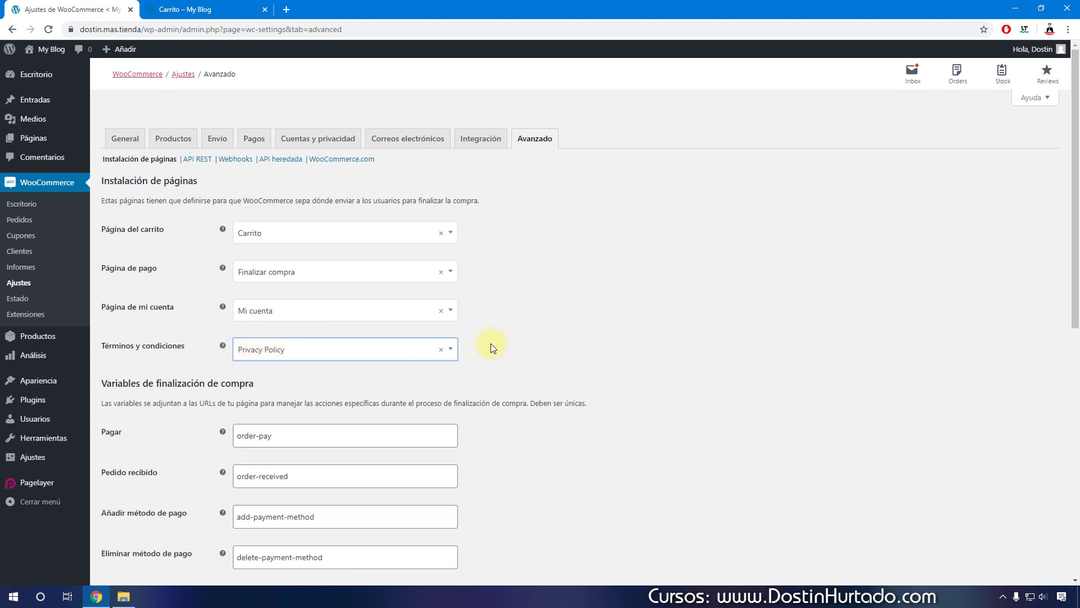
{"action": "scroll", "coordinate": [490, 343], "scroll_direction": "down", "scroll_amount": 9}
{"action": "left_click", "coordinate": [143, 526]}
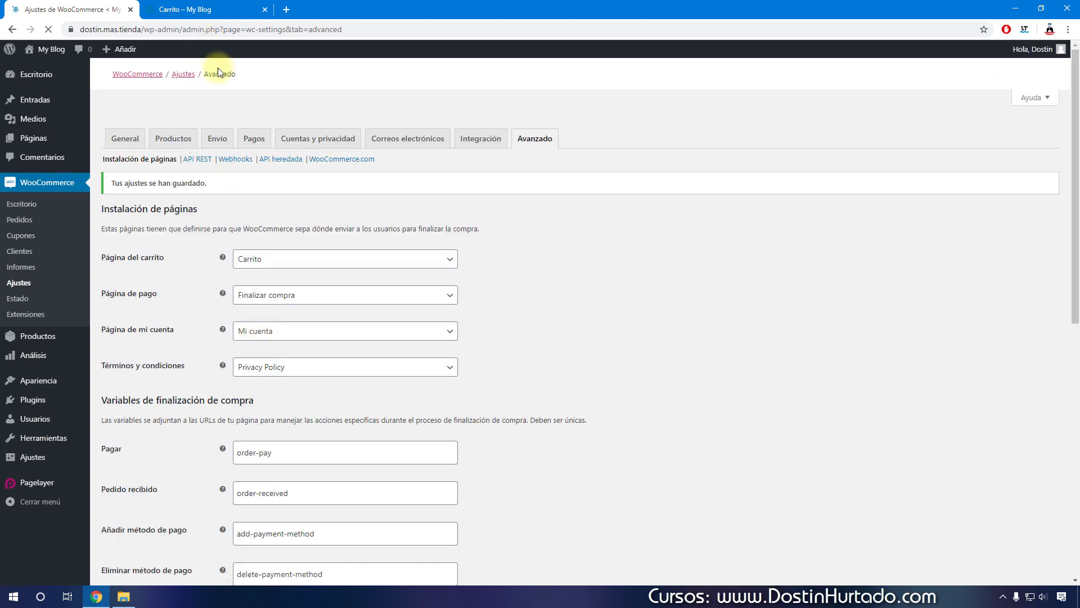
{"action": "left_click_drag", "start_coordinate": [207, 183], "coordinate": [150, 181]}
{"action": "left_click", "coordinate": [186, 9]}
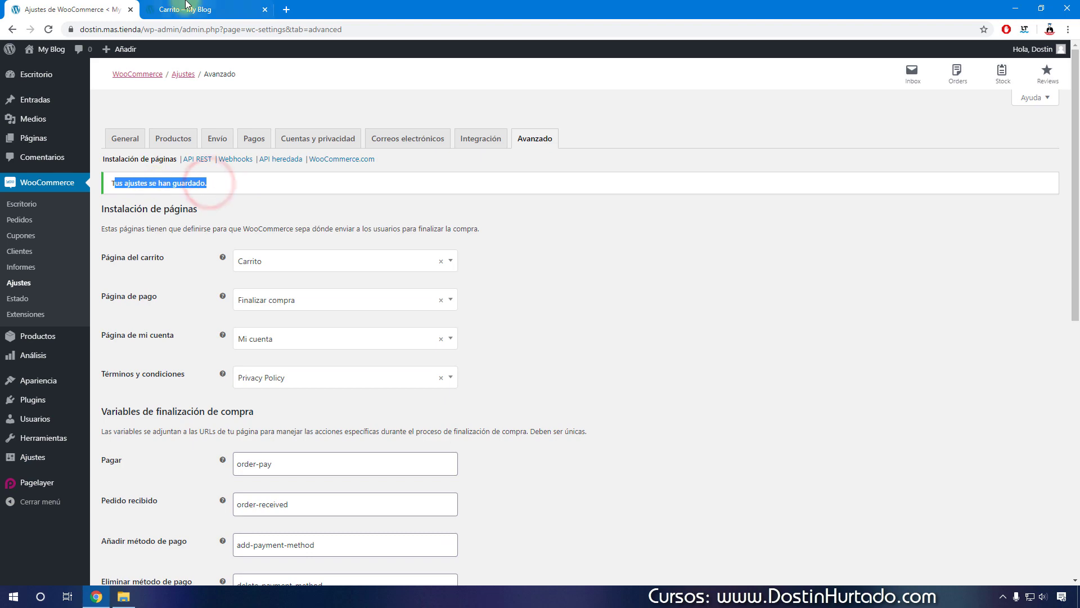
Go from the cart to checkout, accept the terms, and follow the términos y condiciones link
{"action": "scroll", "coordinate": [336, 468], "scroll_direction": "down", "scroll_amount": 4}
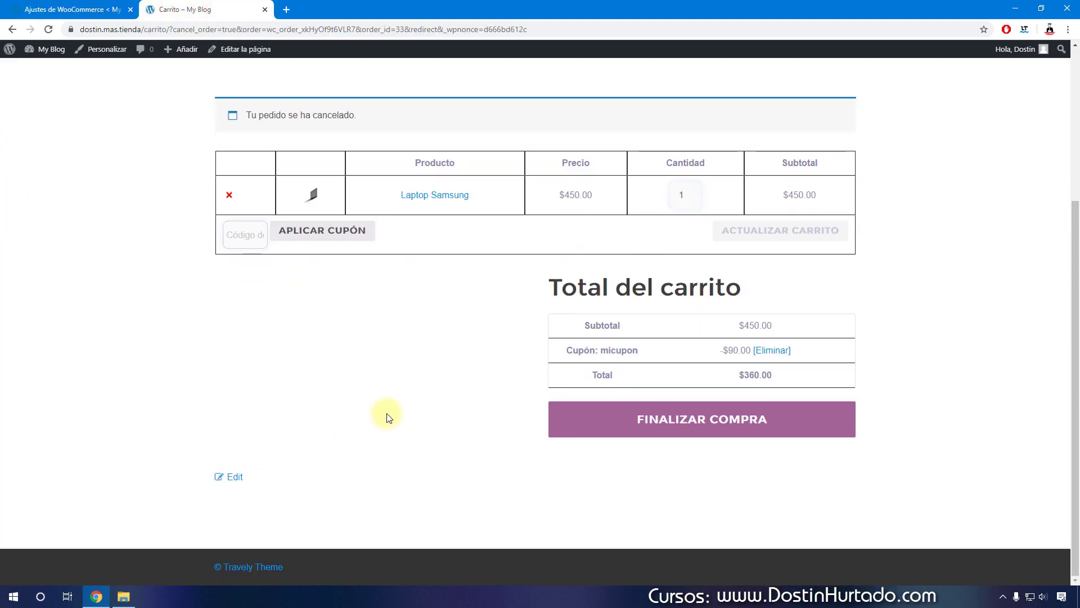
{"action": "left_click", "coordinate": [632, 413]}
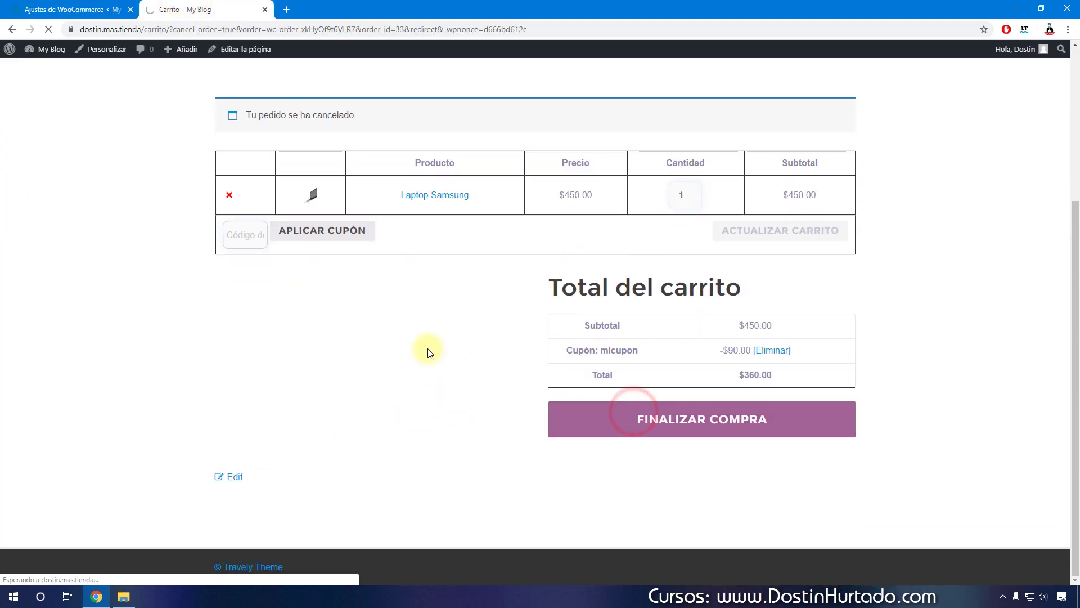
{"action": "scroll", "coordinate": [430, 350], "scroll_direction": "down", "scroll_amount": 8}
{"action": "scroll", "coordinate": [436, 349], "scroll_direction": "down", "scroll_amount": 7}
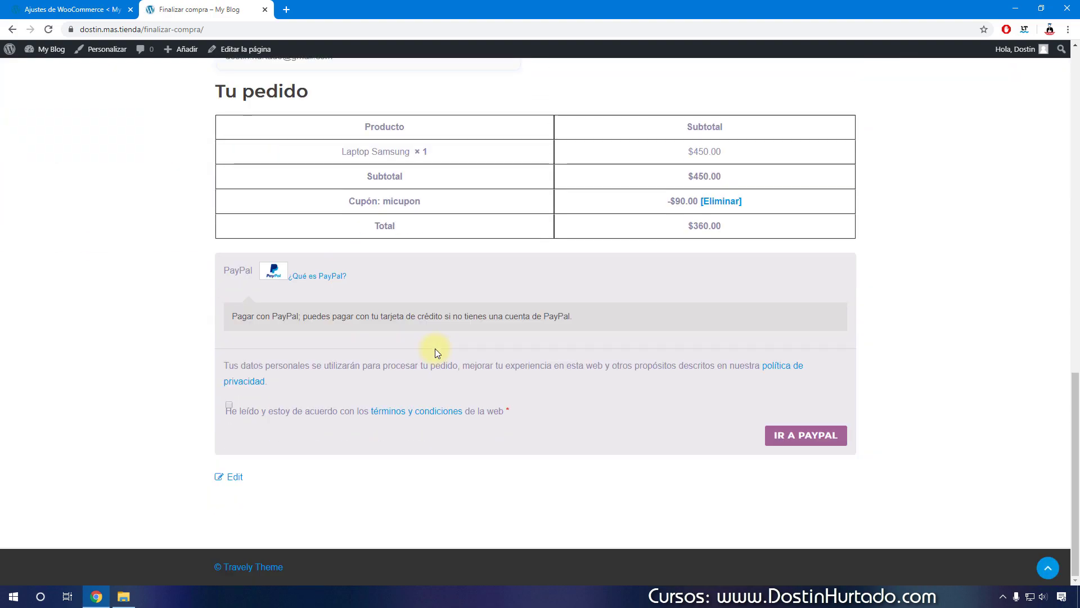
{"action": "left_click", "coordinate": [229, 404]}
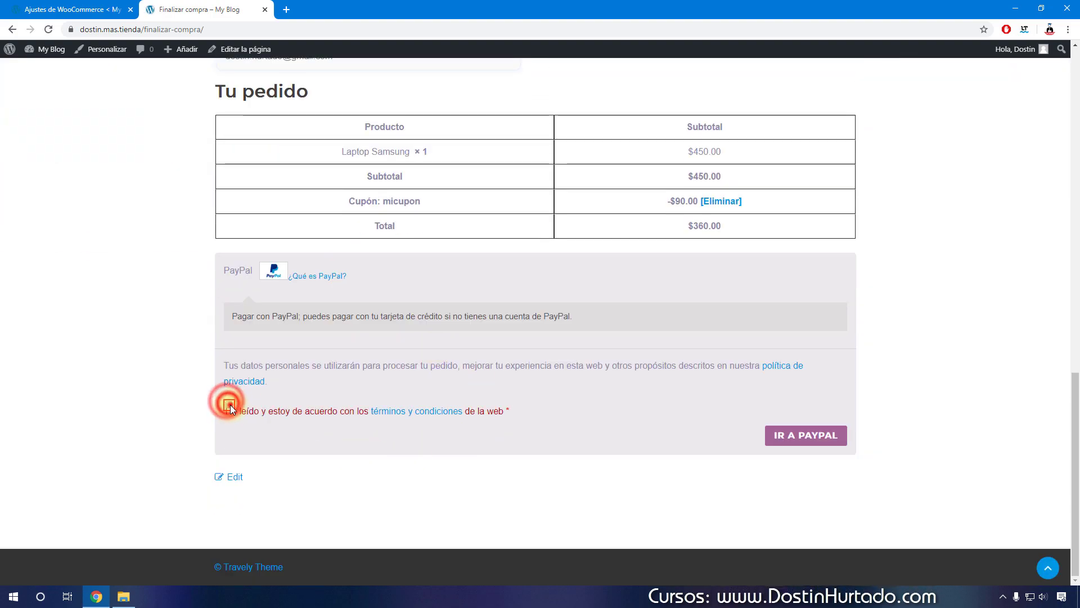
{"action": "left_click", "coordinate": [422, 411]}
Read the Privacy Policy page's personal data section, then return via Carrito to Tienda
{"action": "scroll", "coordinate": [276, 323], "scroll_direction": "down", "scroll_amount": 3}
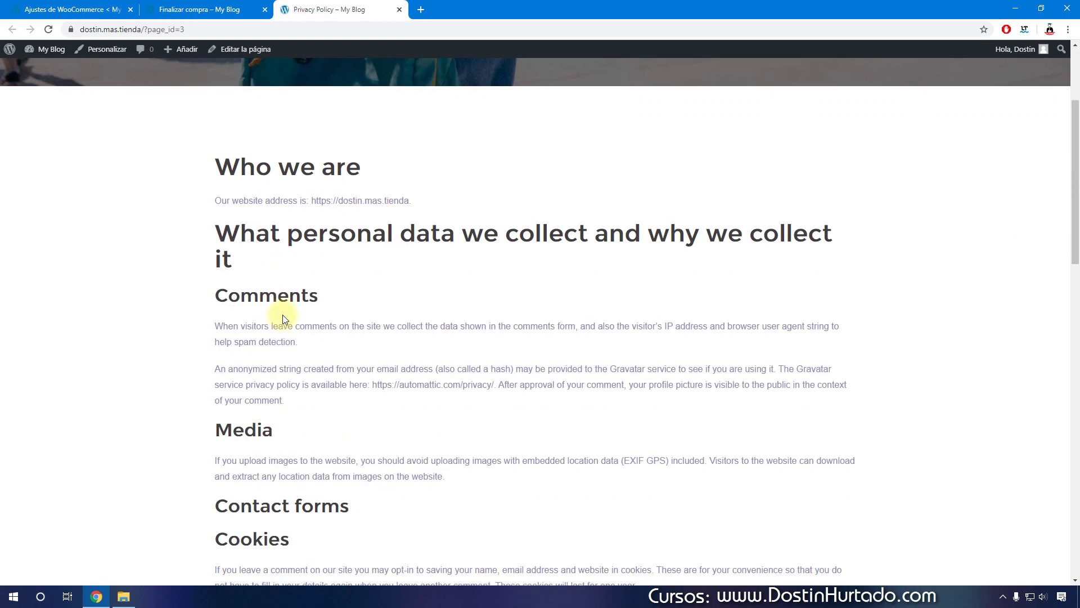
{"action": "left_click_drag", "start_coordinate": [229, 164], "coordinate": [569, 417]}
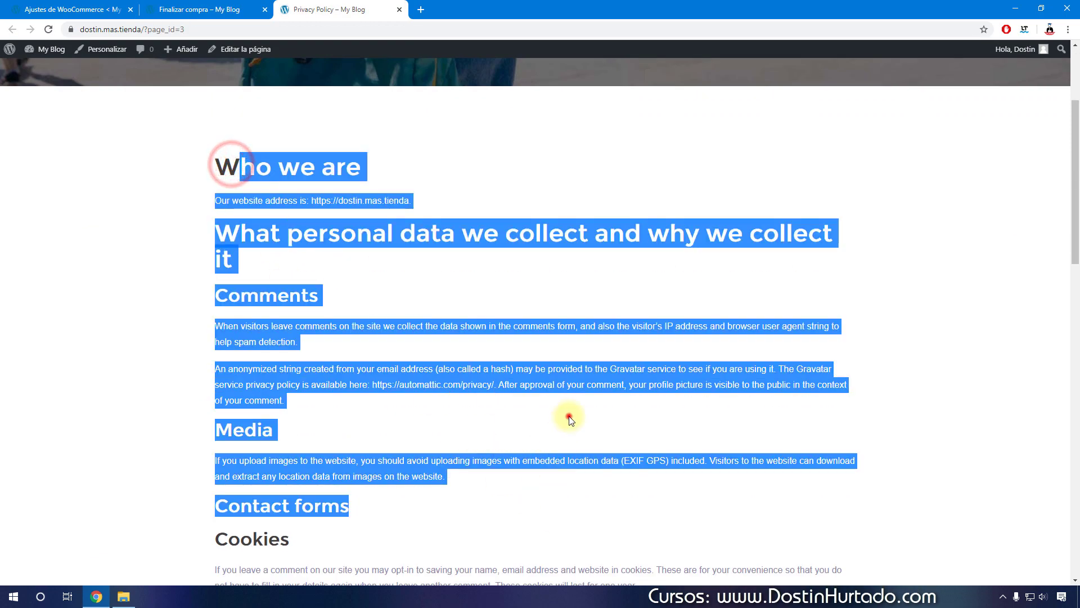
{"action": "left_click", "coordinate": [569, 417]}
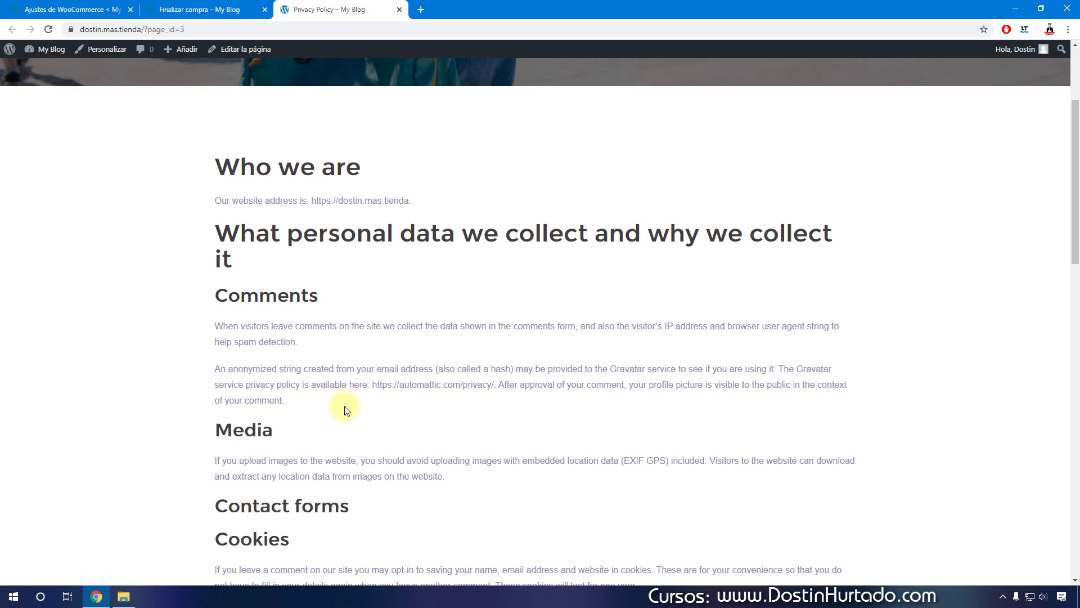
{"action": "left_click_drag", "start_coordinate": [222, 228], "coordinate": [296, 451]}
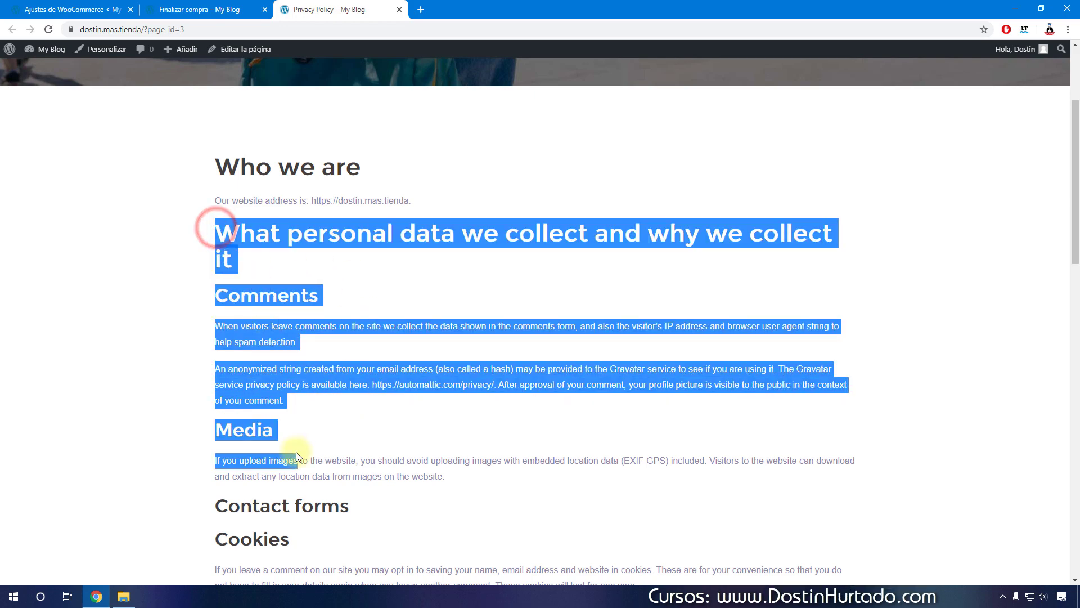
{"action": "left_click", "coordinate": [339, 433]}
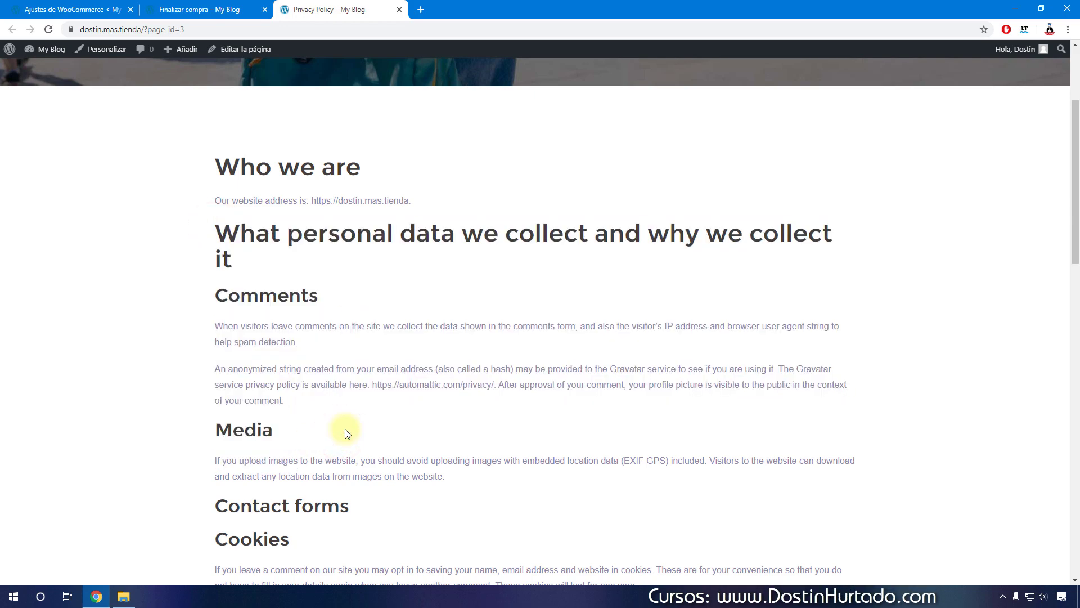
{"action": "scroll", "coordinate": [347, 433], "scroll_direction": "up", "scroll_amount": 3}
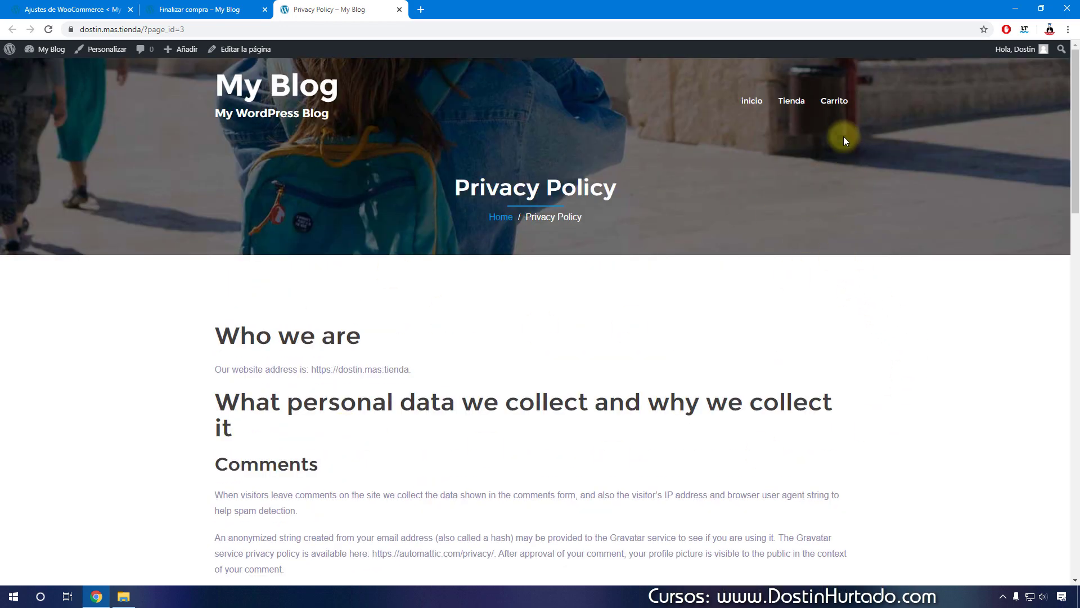
{"action": "left_click", "coordinate": [834, 101]}
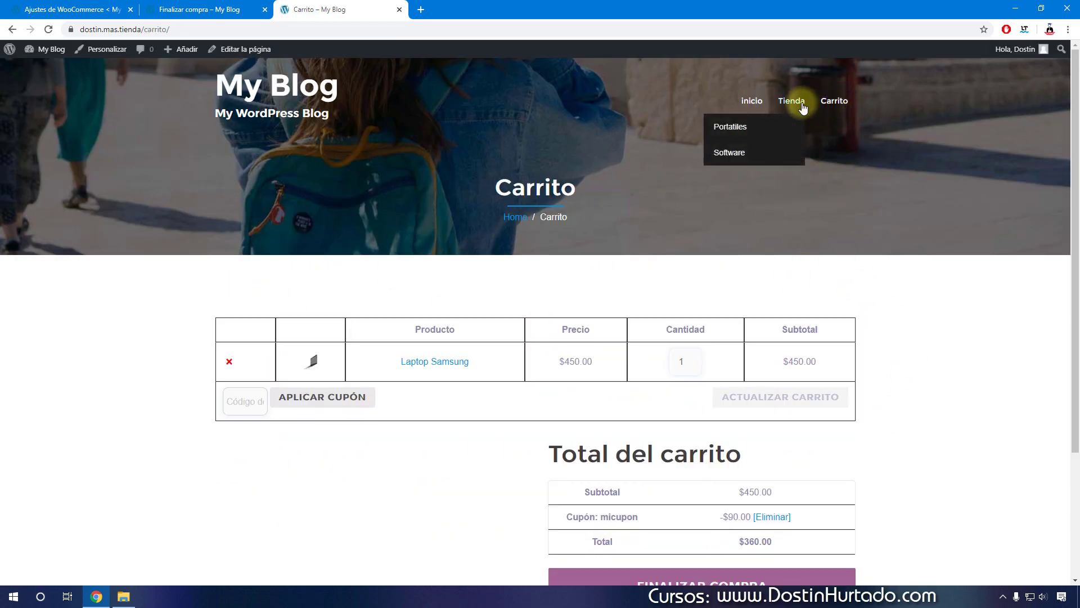
{"action": "left_click", "coordinate": [802, 105]}
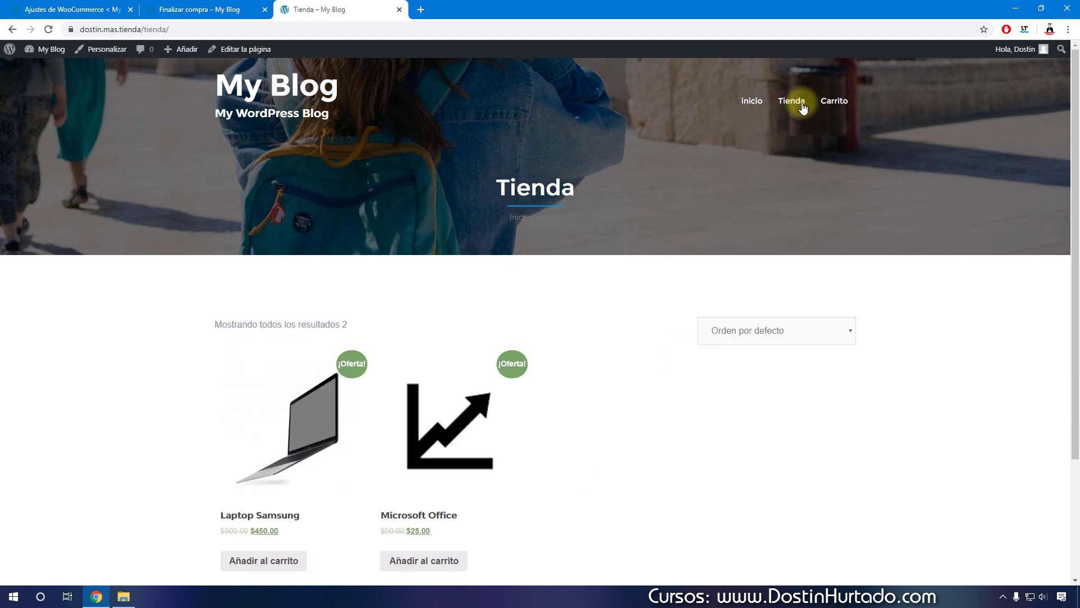